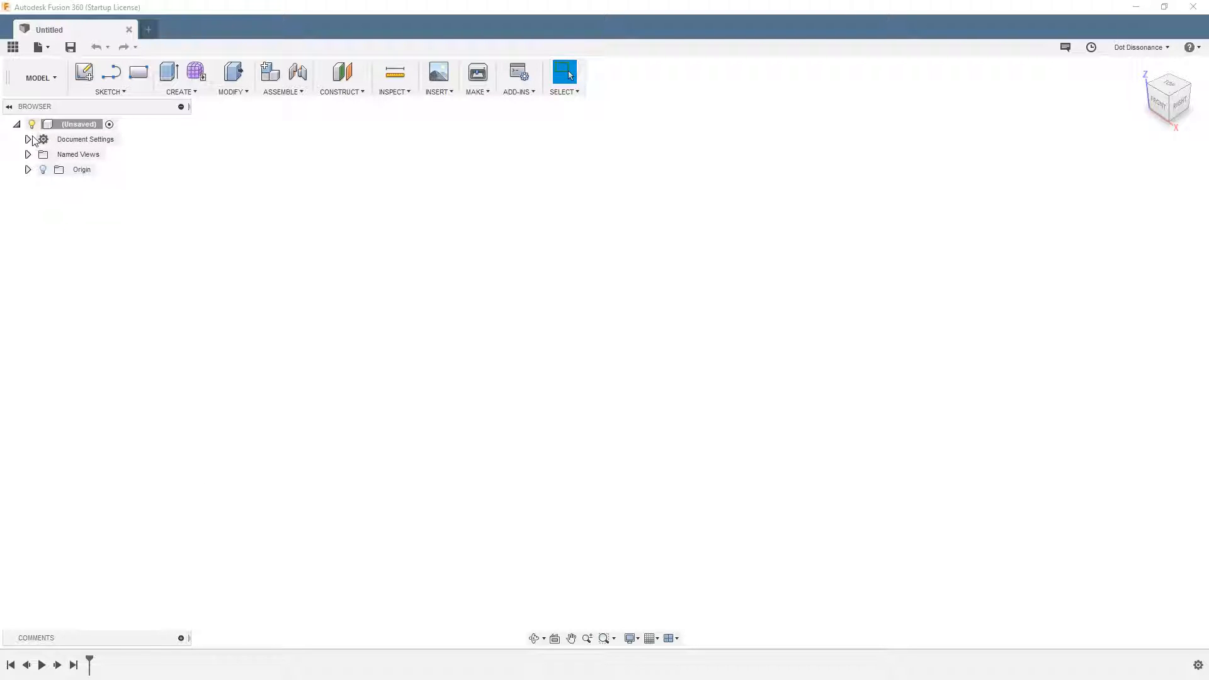
# Step: Show the origin planes and axes to examine them, then hide them and collapse the Origin folder
pyautogui.click(28, 169)
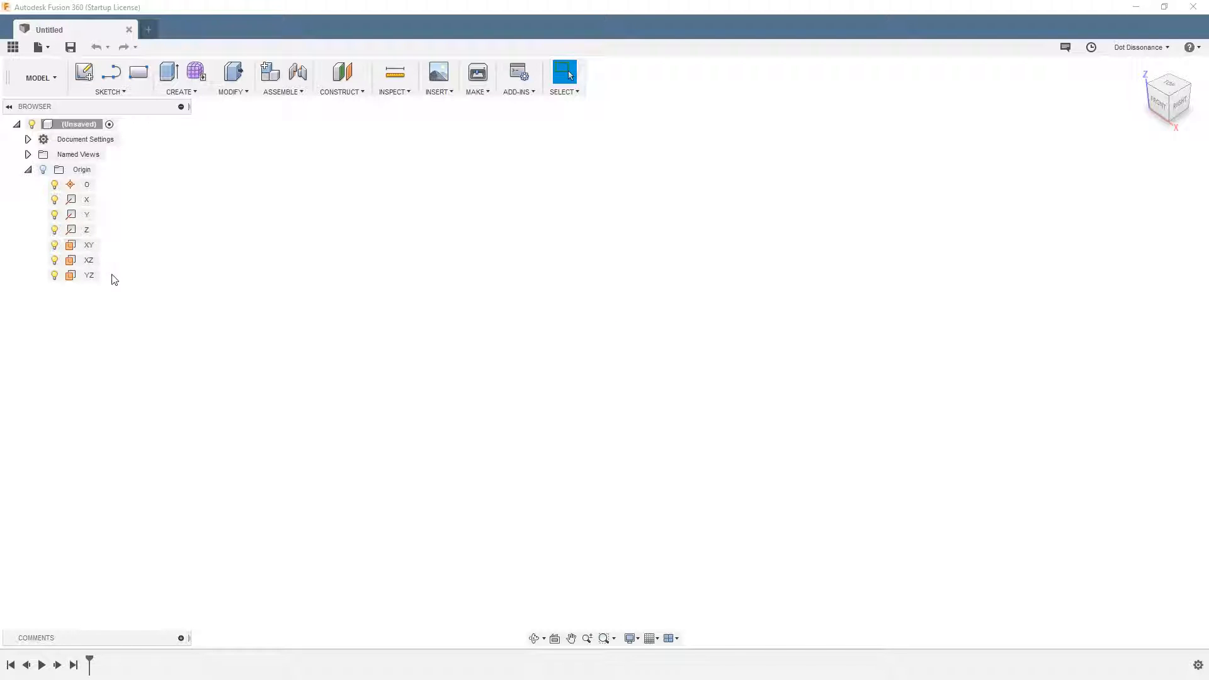
pyautogui.click(42, 170)
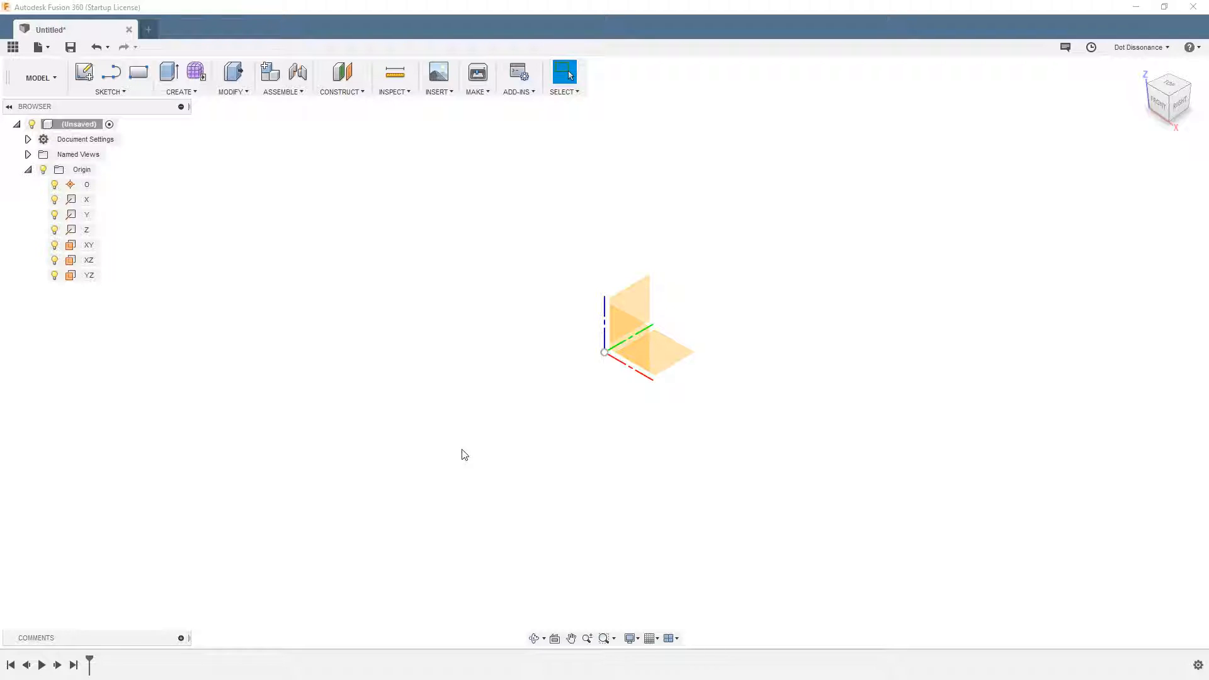
pyautogui.click(52, 171)
pyautogui.click(43, 170)
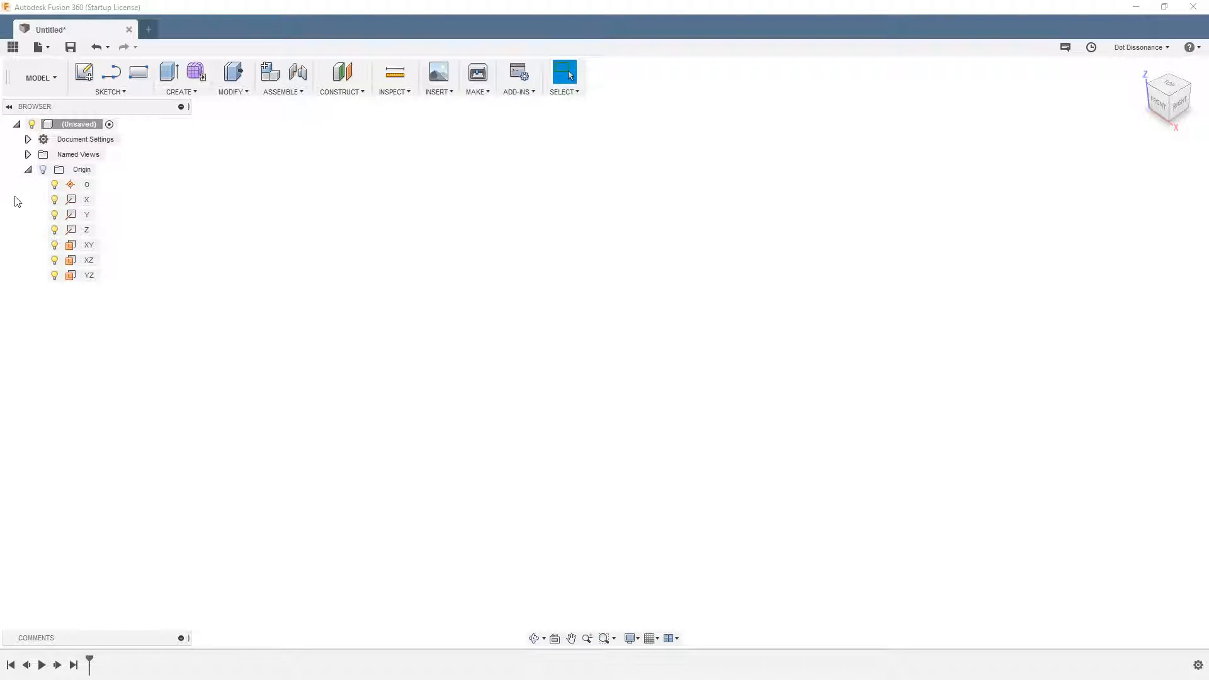
pyautogui.click(28, 170)
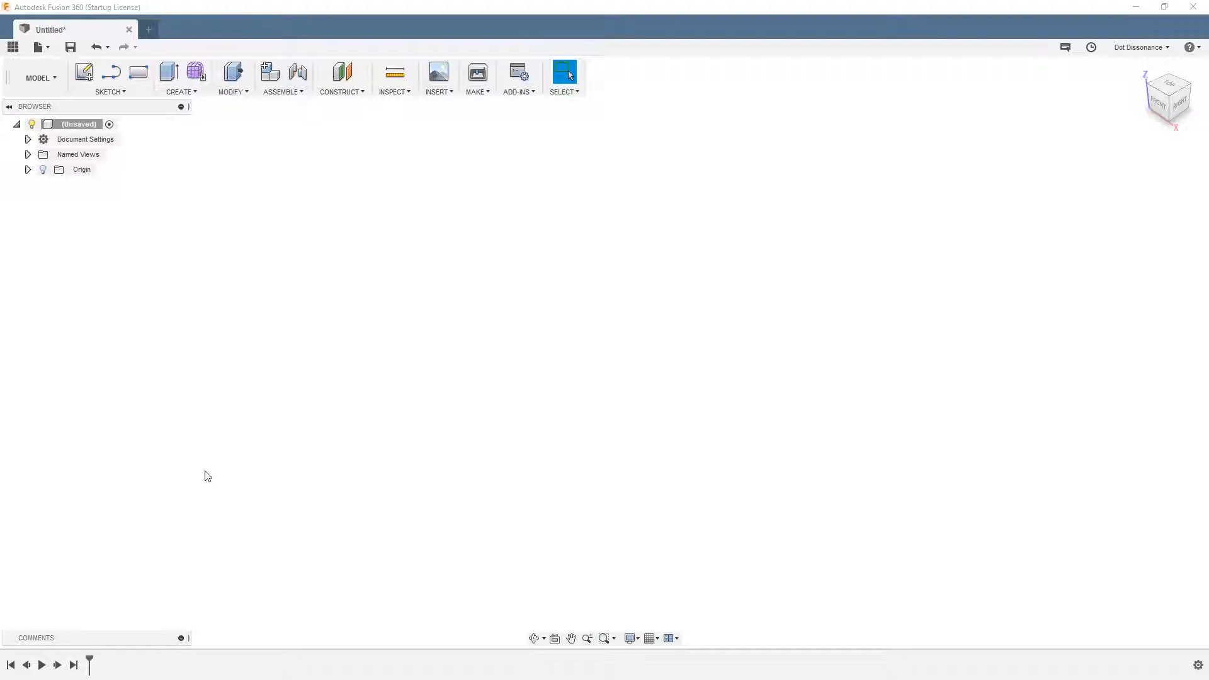
# Step: Create a sketch on the horizontal XY plane and draw a center rectangle of about 140 by 95 mm from the origin
pyautogui.click(84, 73)
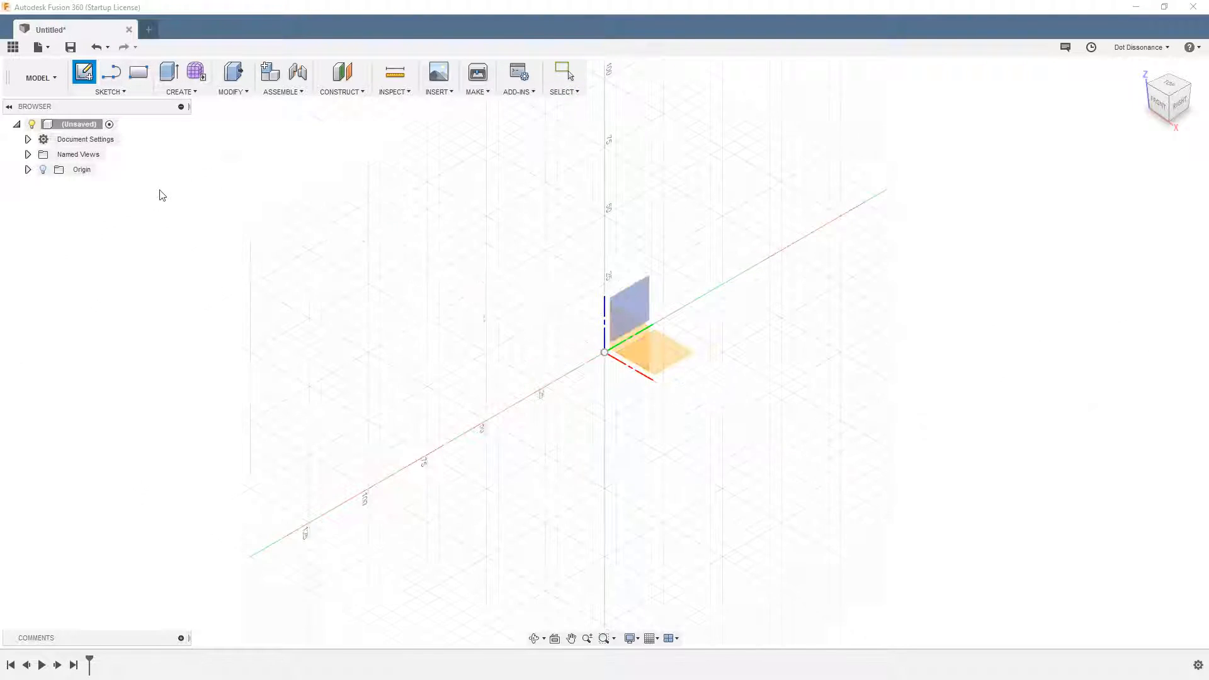
pyautogui.click(665, 342)
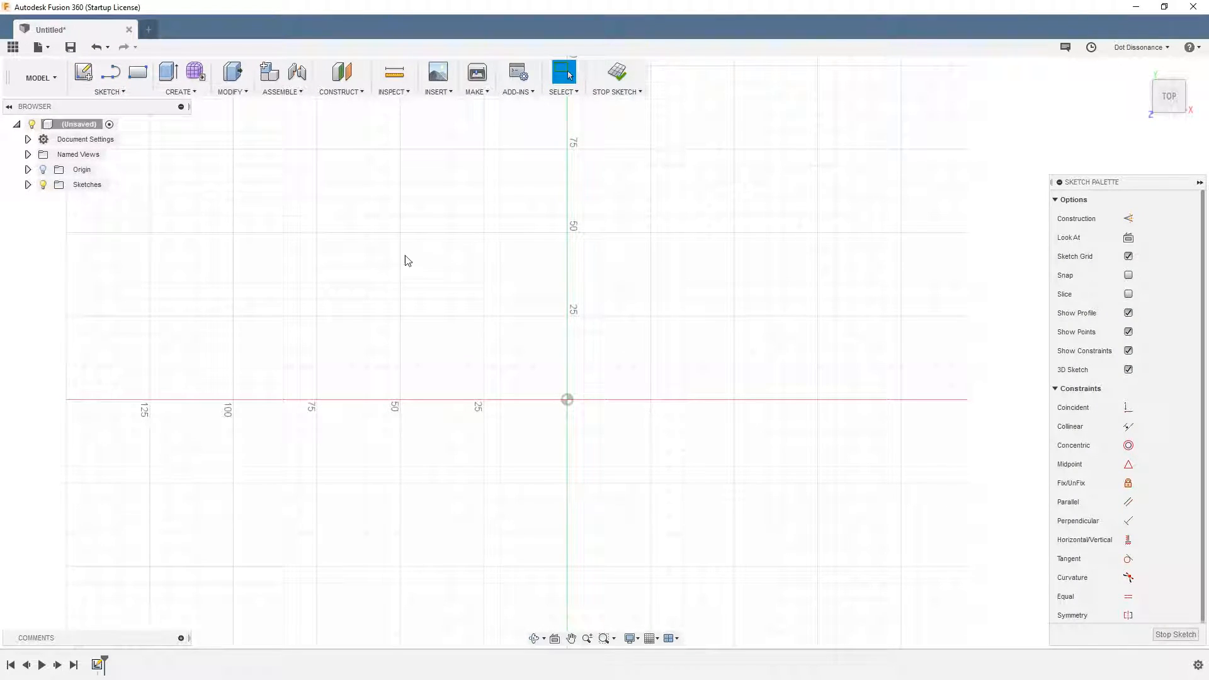
pyautogui.click(113, 91)
pyautogui.moveTo(153, 138)
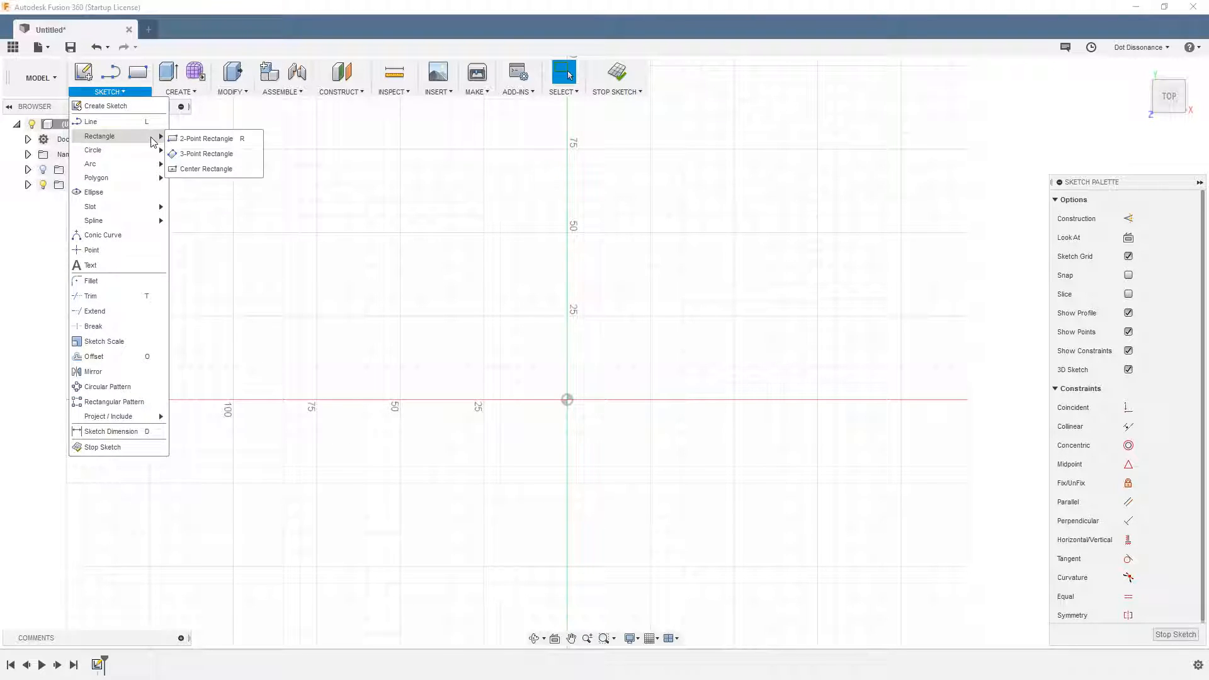
pyautogui.click(237, 170)
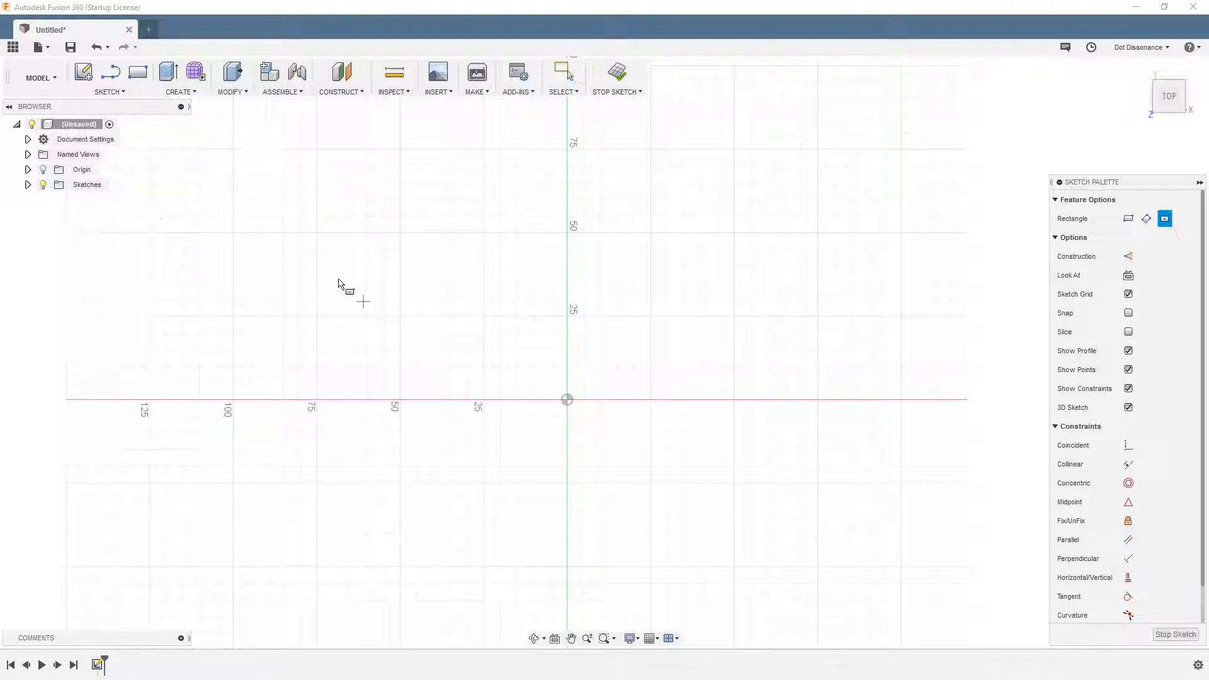
pyautogui.click(567, 399)
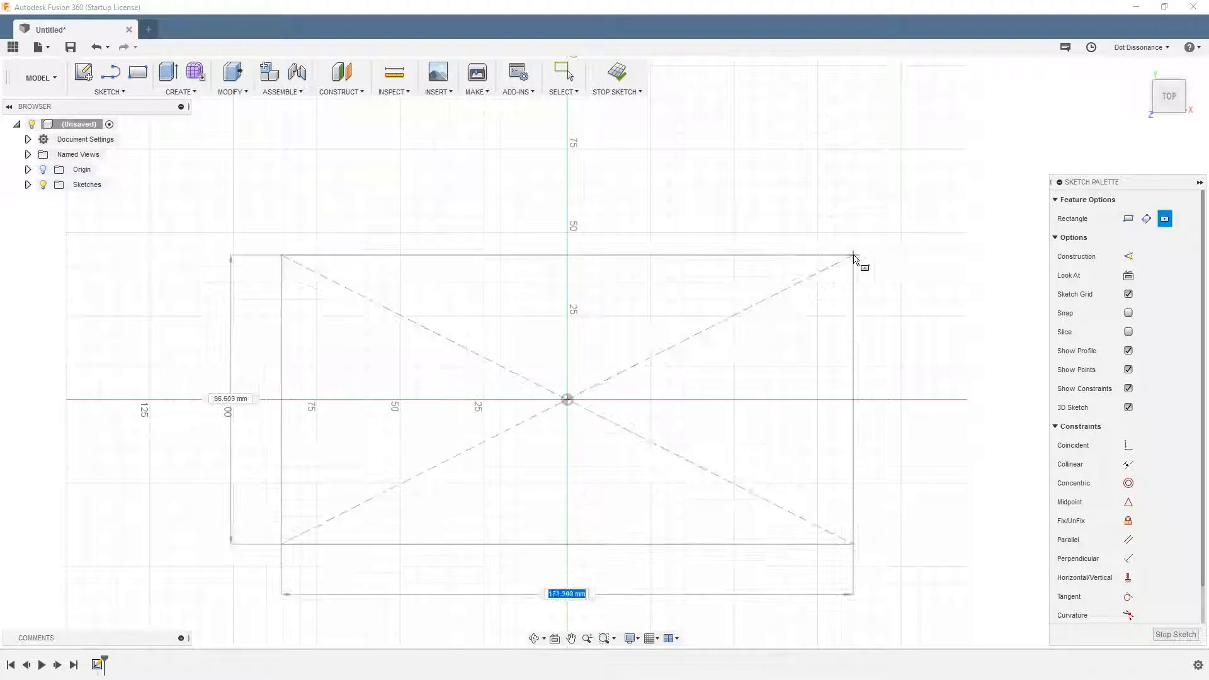
pyautogui.click(804, 242)
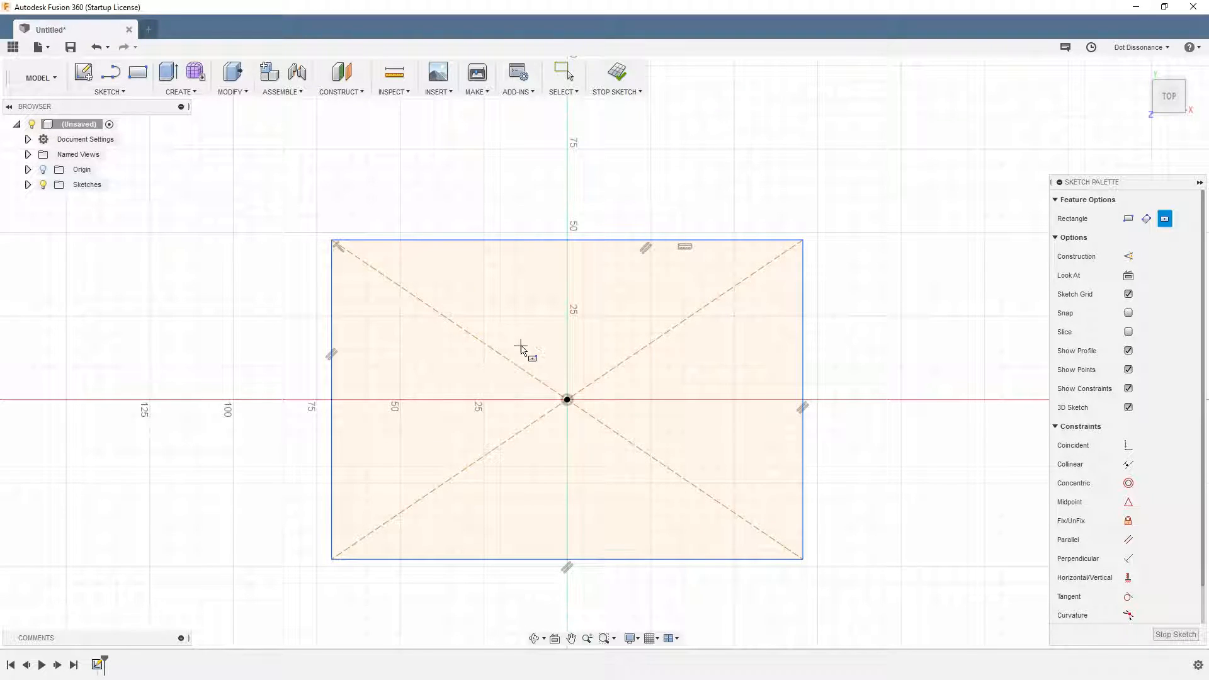
pyautogui.press('e')
pyautogui.click(586, 392)
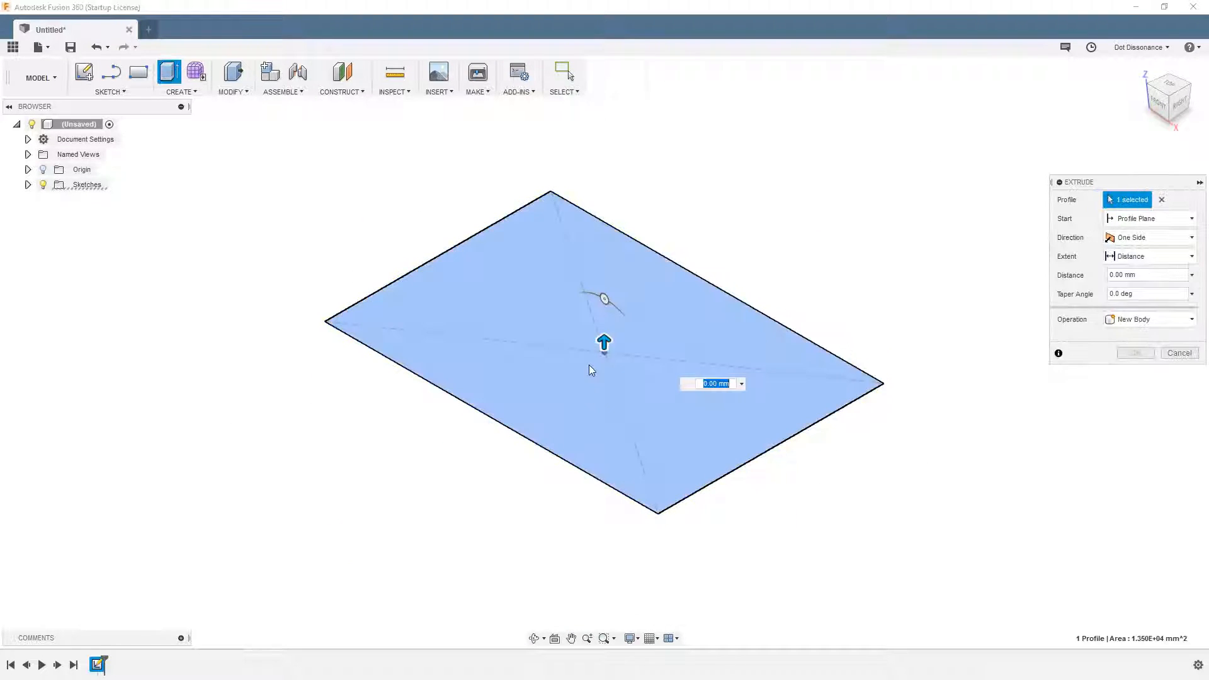
pyautogui.moveTo(605, 343); pyautogui.dragTo(592, 278)
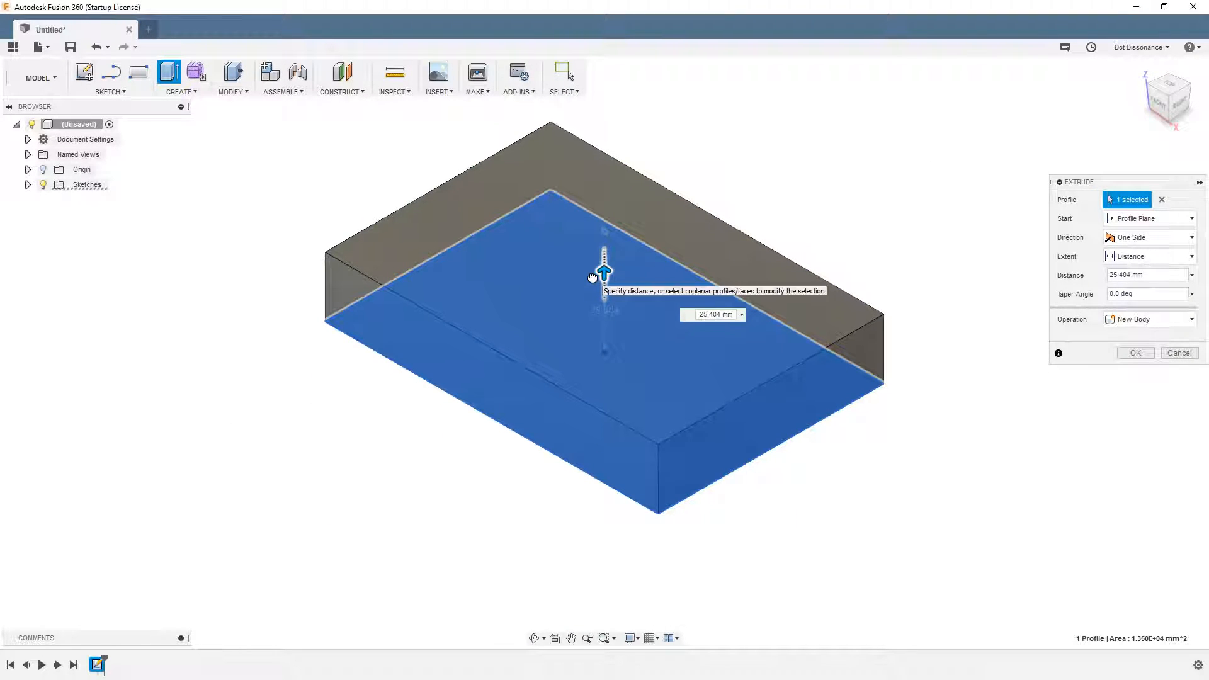
pyautogui.keyDown('shift'); pyautogui.moveTo(441, 540); pyautogui.dragTo(446, 508, button='middle'); pyautogui.keyUp('shift')
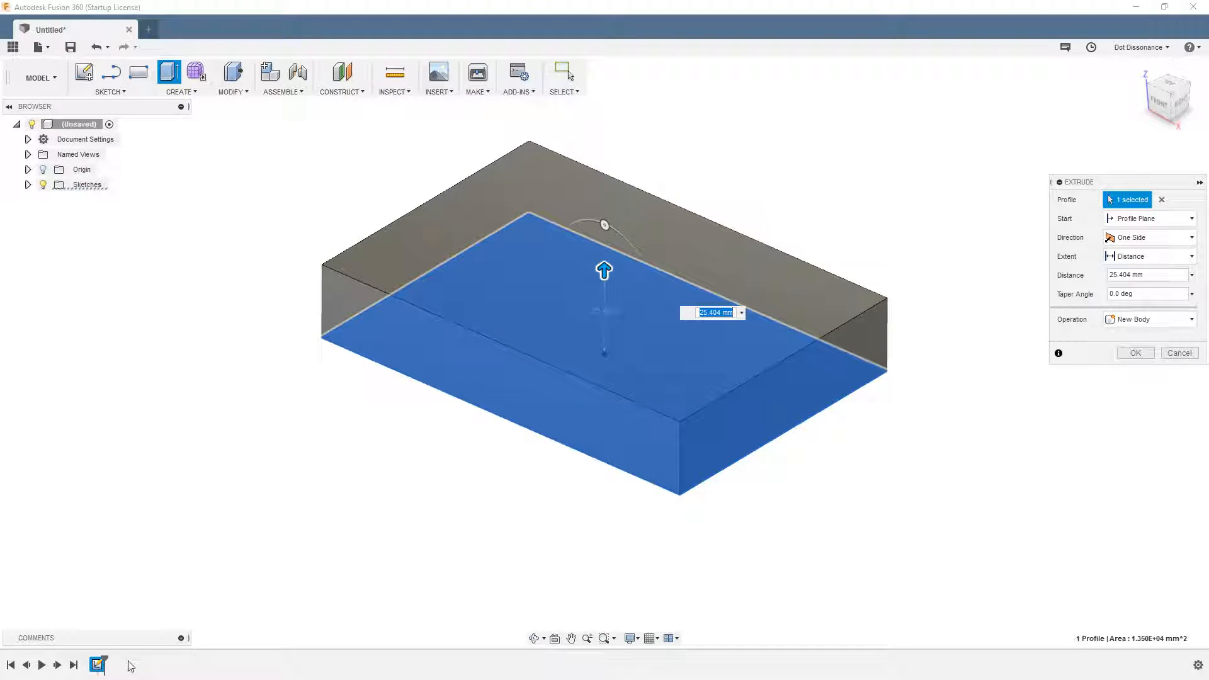
pyautogui.click(1180, 353)
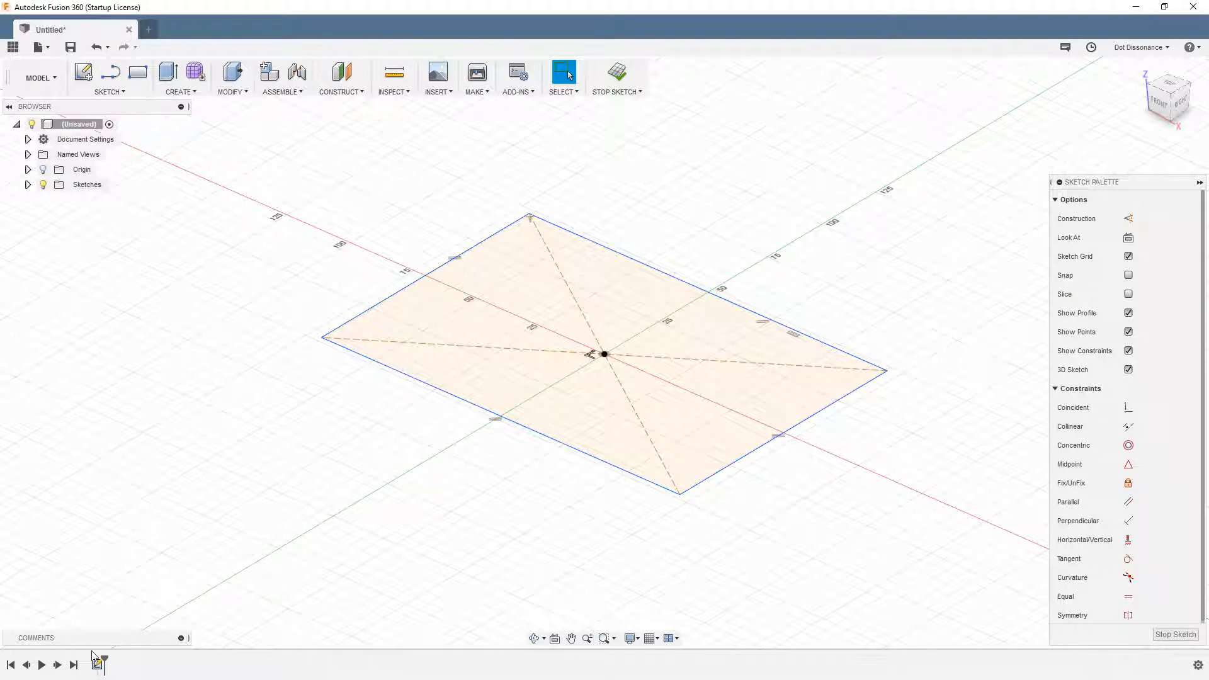
# Step: Finish the sketch and extrude the rectangle upward about 22.8 mm as a new body
pyautogui.click(617, 87)
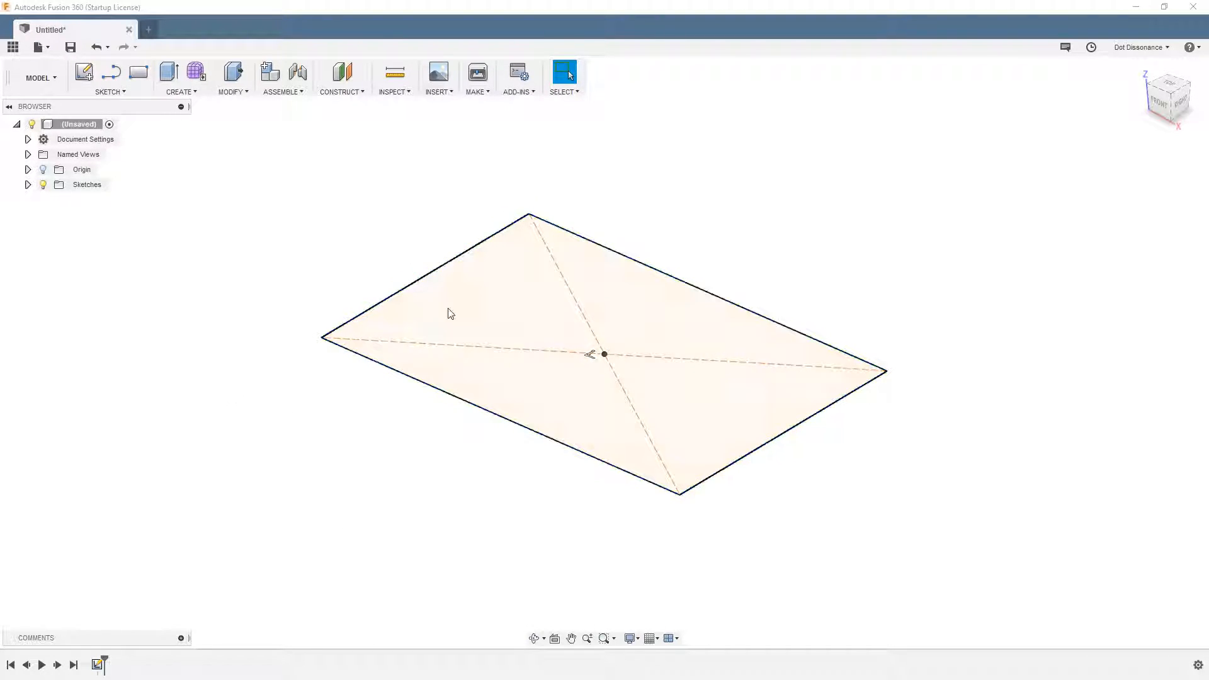
pyautogui.moveTo(294, 540)
pyautogui.keyDown('shift'); pyautogui.mouseDown(button='middle')
pyautogui.moveTo(310, 542)
pyautogui.moveTo(311, 524)
pyautogui.mouseUp(button='middle'); pyautogui.keyUp('shift')
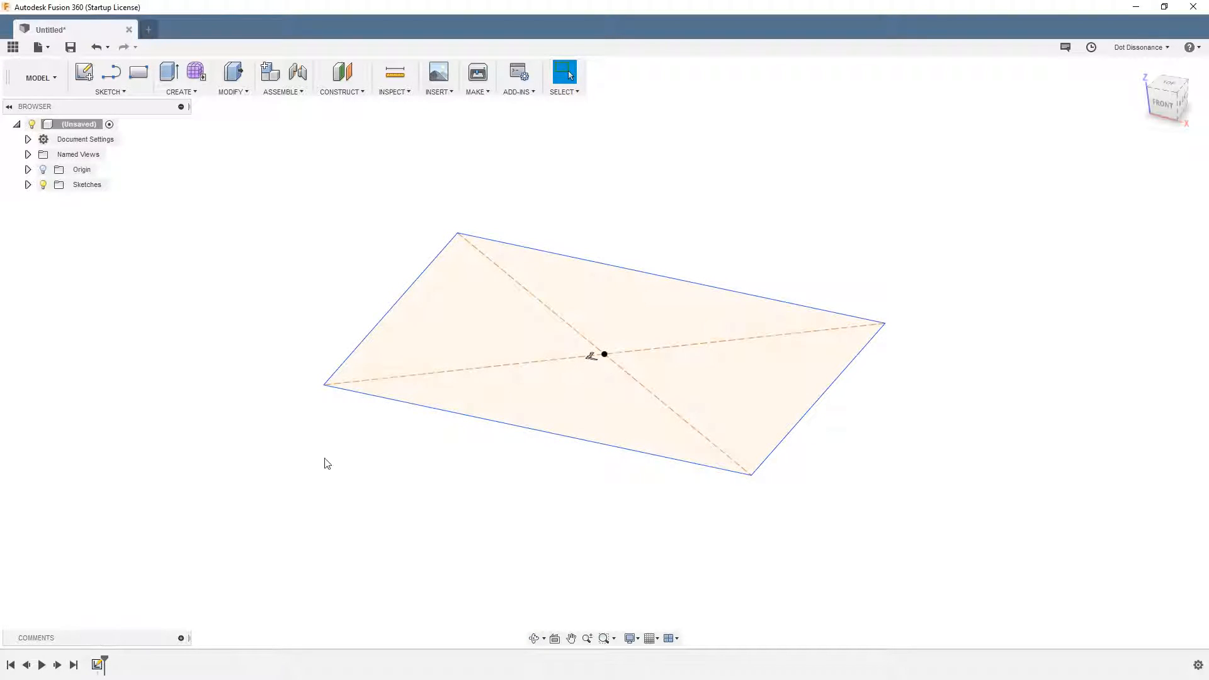
pyautogui.click(235, 91)
pyautogui.click(179, 91)
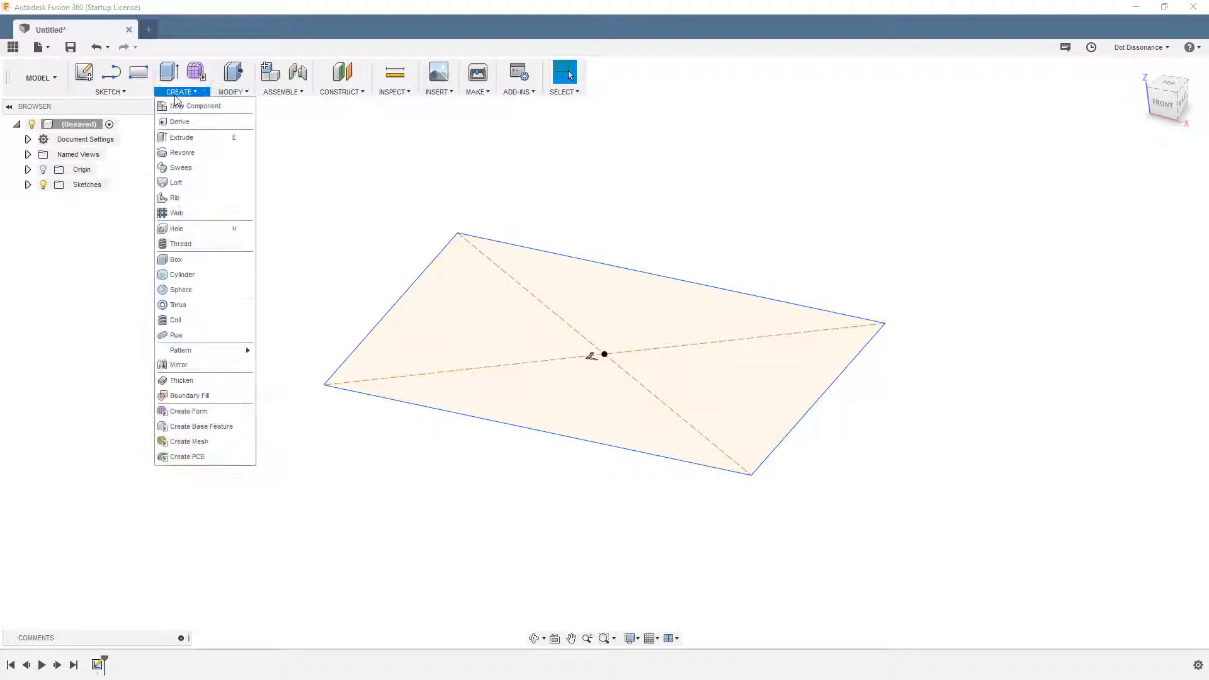
pyautogui.click(209, 138)
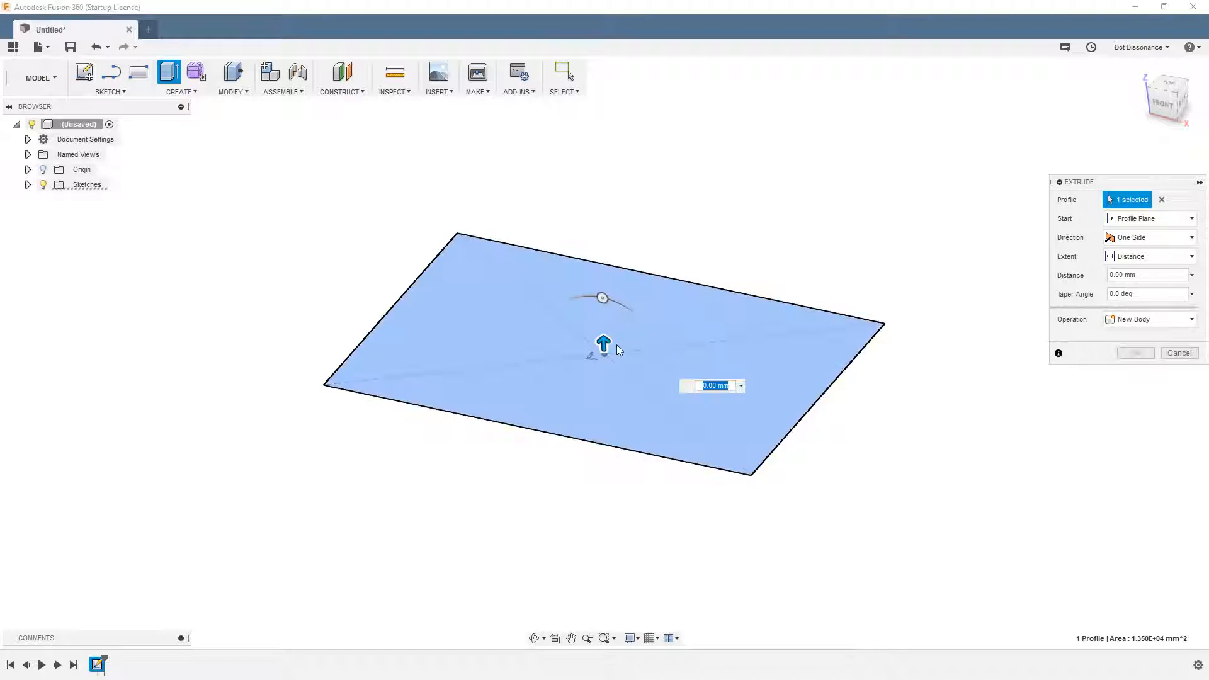
pyautogui.moveTo(602, 342); pyautogui.dragTo(618, 294)
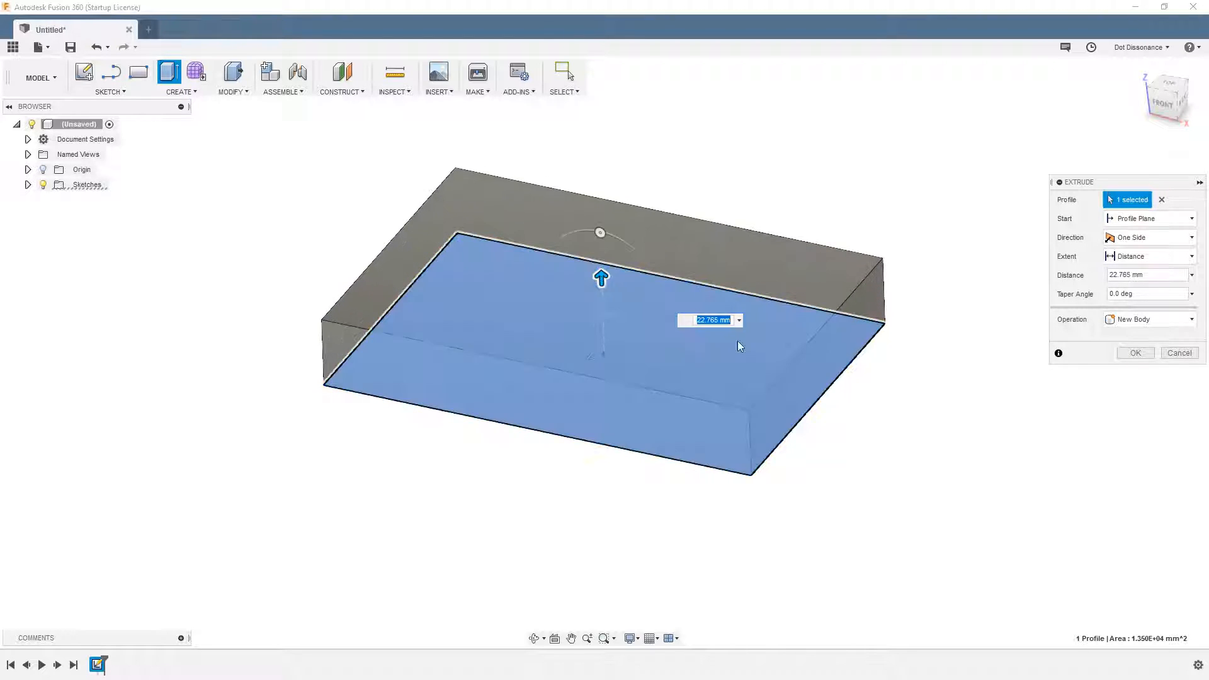
pyautogui.click(1136, 353)
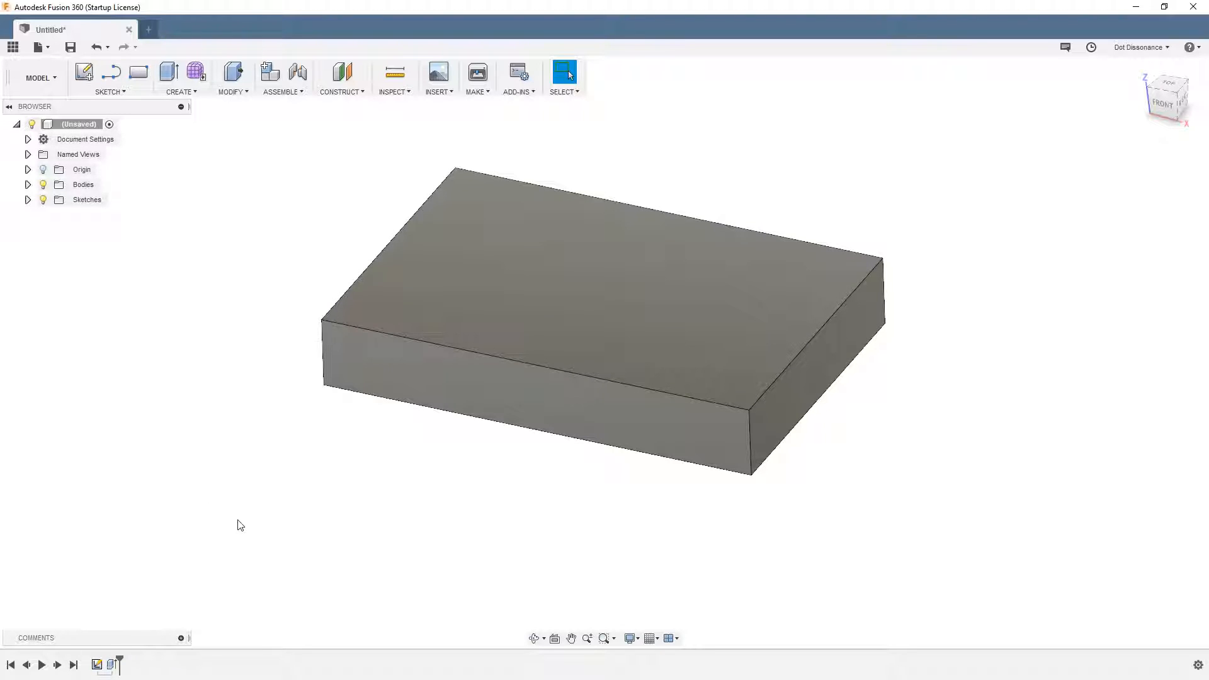
# Step: Make Sketch1 visible to examine it on the block's underside from several angles, then hide it again
pyautogui.scroll(-2, 596, 556)
pyautogui.scroll(2, 529, 499)
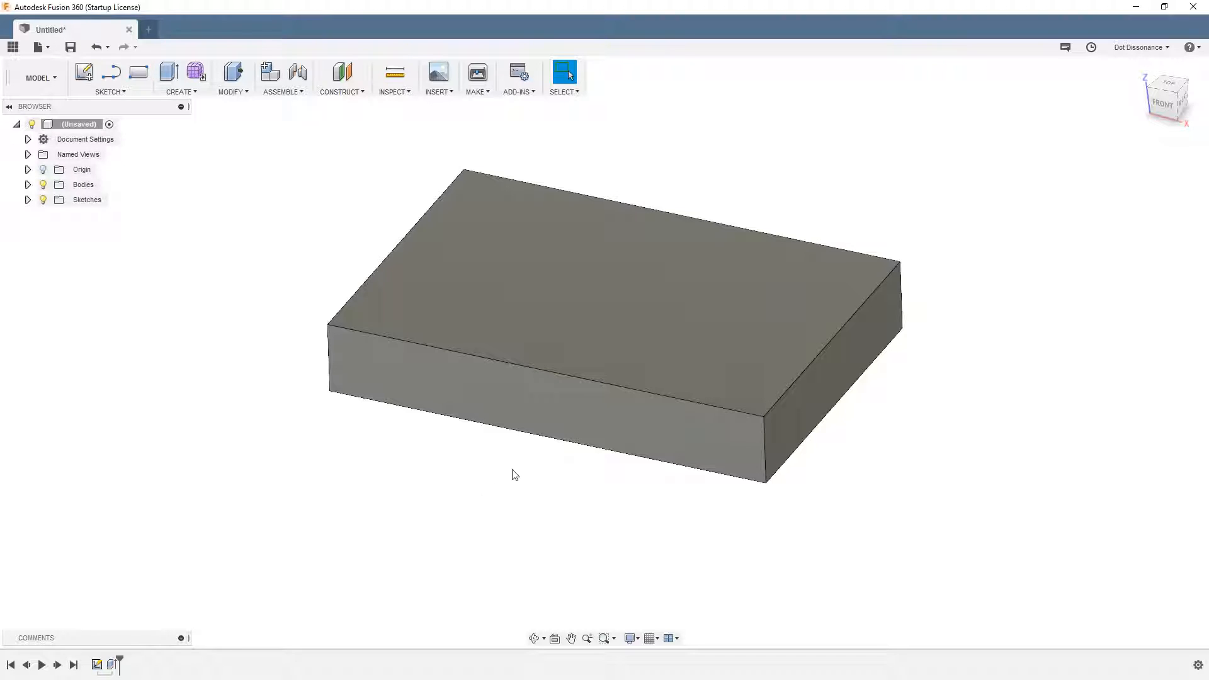
pyautogui.keyDown('shift'); pyautogui.moveTo(491, 437); pyautogui.dragTo(458, 385, button='middle'); pyautogui.keyUp('shift')
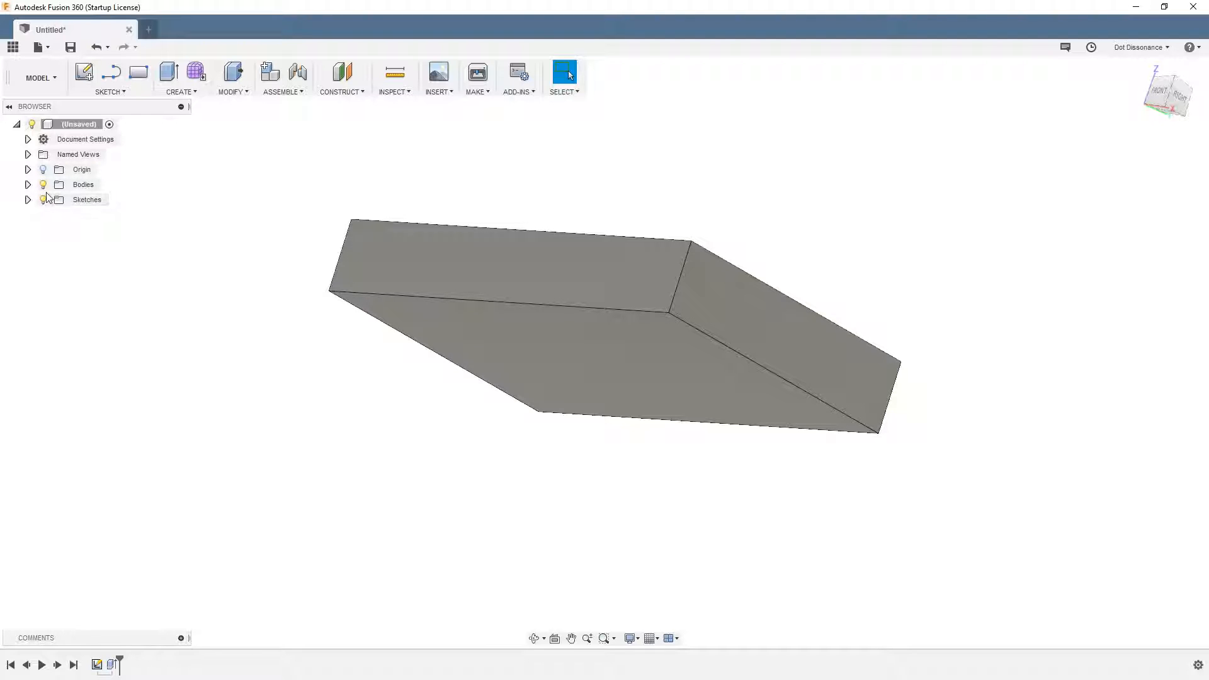
pyautogui.click(28, 200)
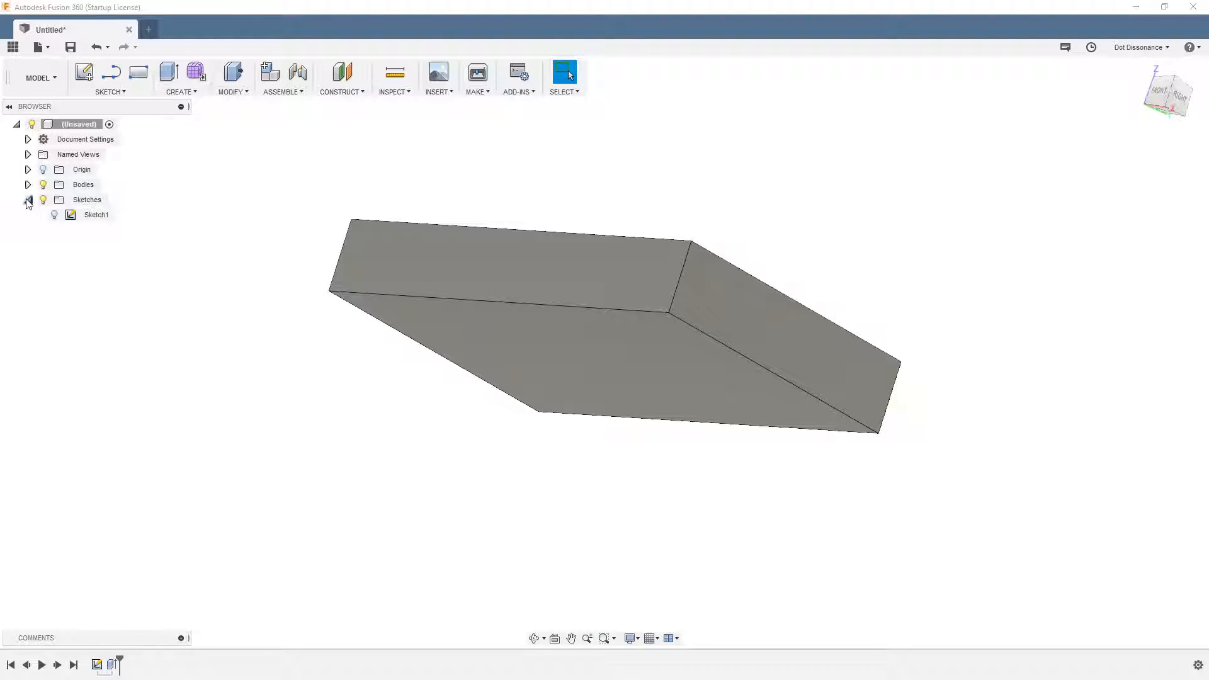
pyautogui.click(58, 218)
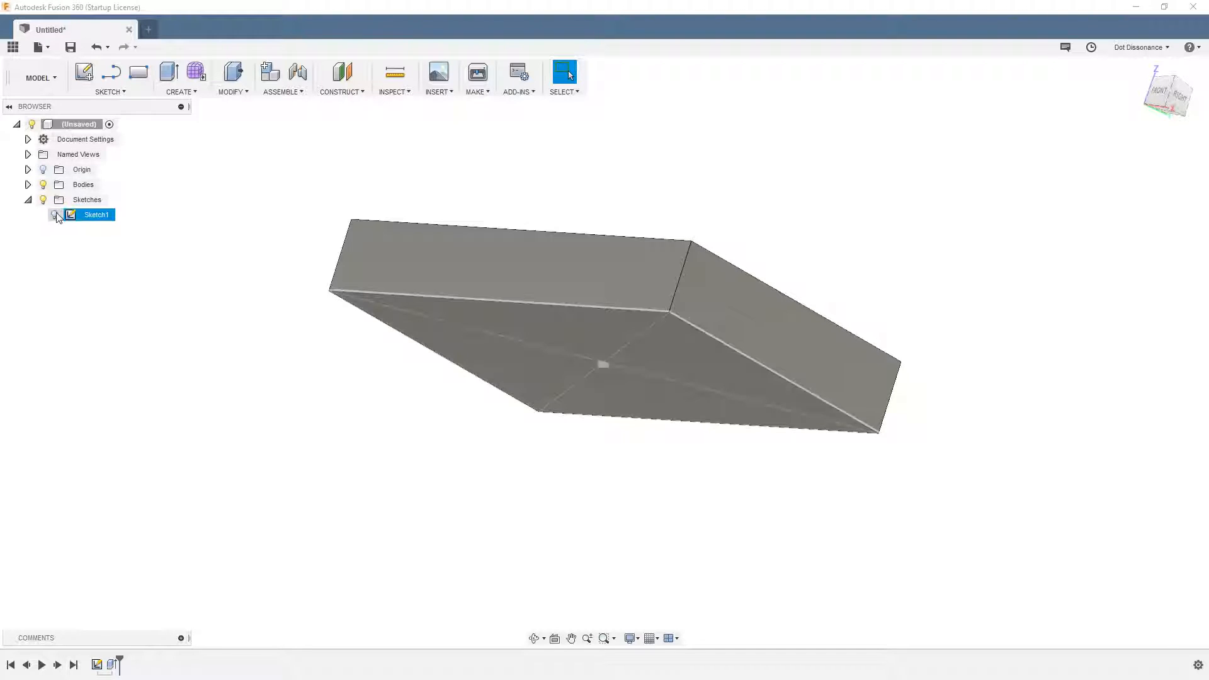
pyautogui.click(56, 215)
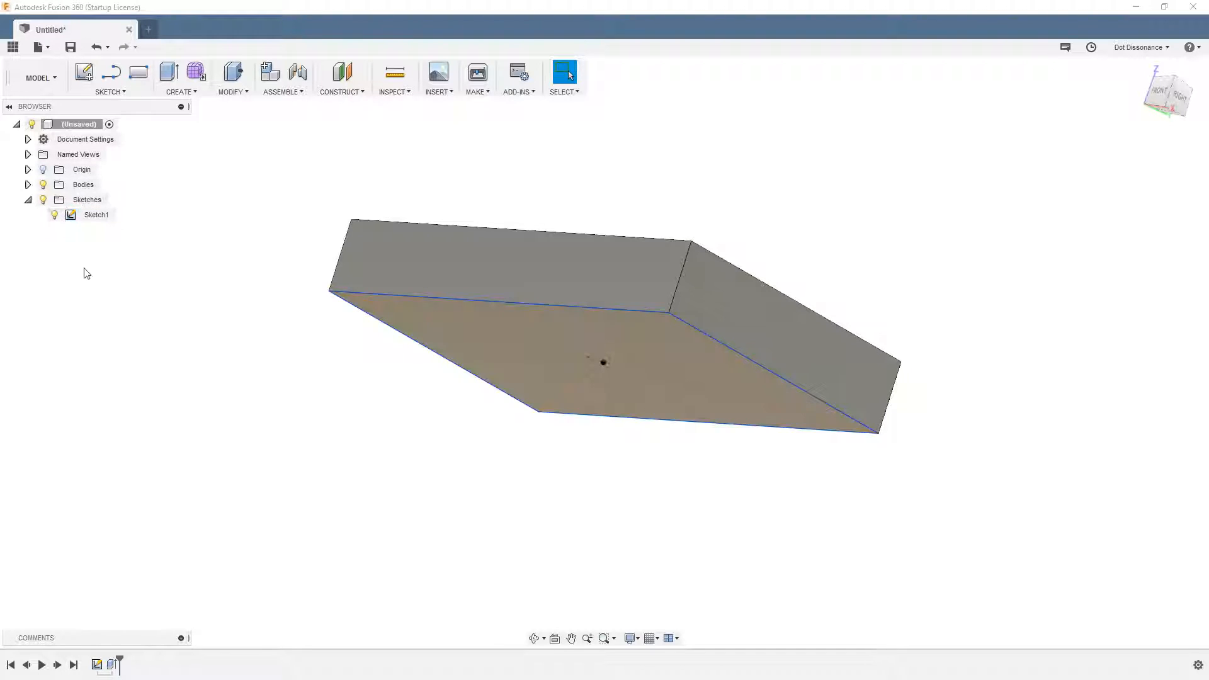
pyautogui.moveTo(345, 479)
pyautogui.keyDown('shift'); pyautogui.mouseDown(button='middle')
pyautogui.moveTo(334, 424)
pyautogui.moveTo(335, 461)
pyautogui.moveTo(378, 502)
pyautogui.moveTo(359, 494)
pyautogui.moveTo(378, 502)
pyautogui.moveTo(375, 521)
pyautogui.mouseUp(button='middle'); pyautogui.keyUp('shift')
pyautogui.press('Escape')
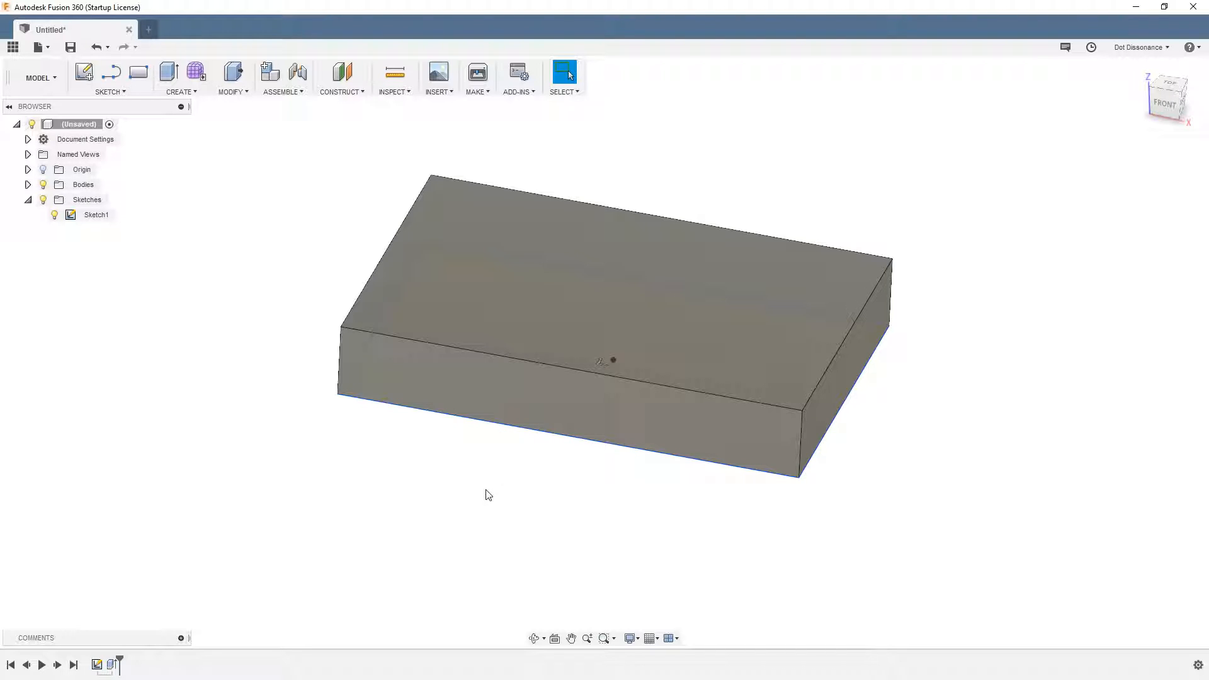
pyautogui.press('F4')
pyautogui.moveTo(486, 499); pyautogui.dragTo(452, 398)
pyautogui.press('Escape')
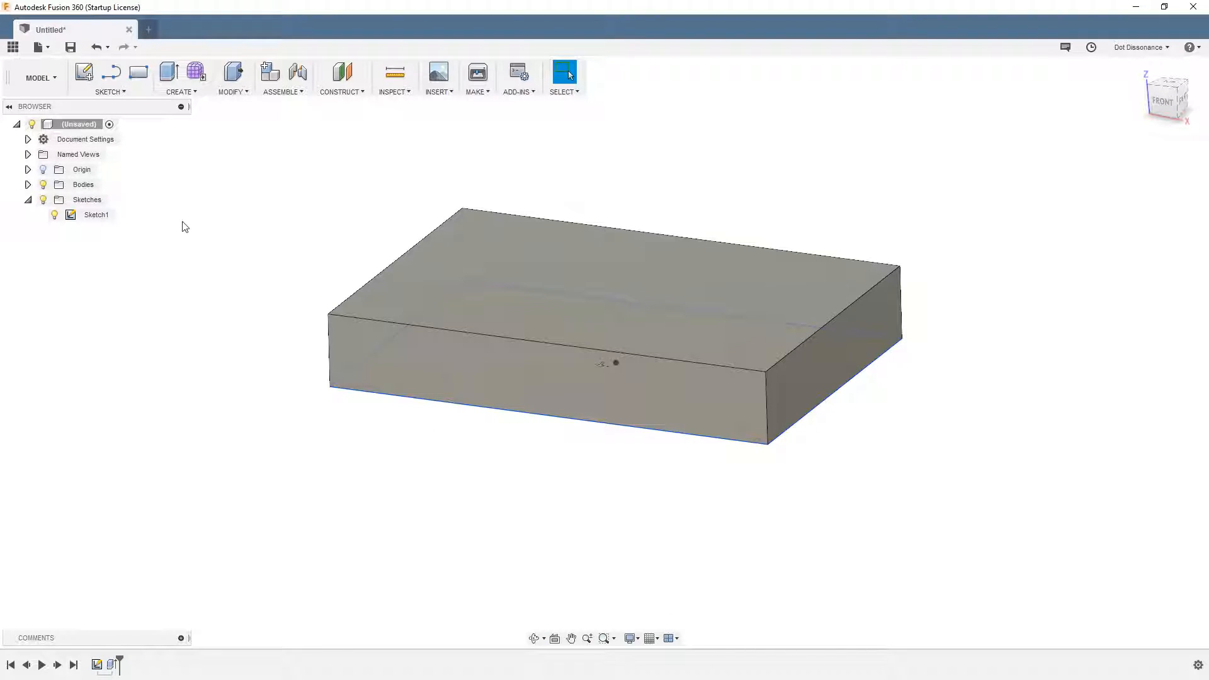
pyautogui.click(56, 216)
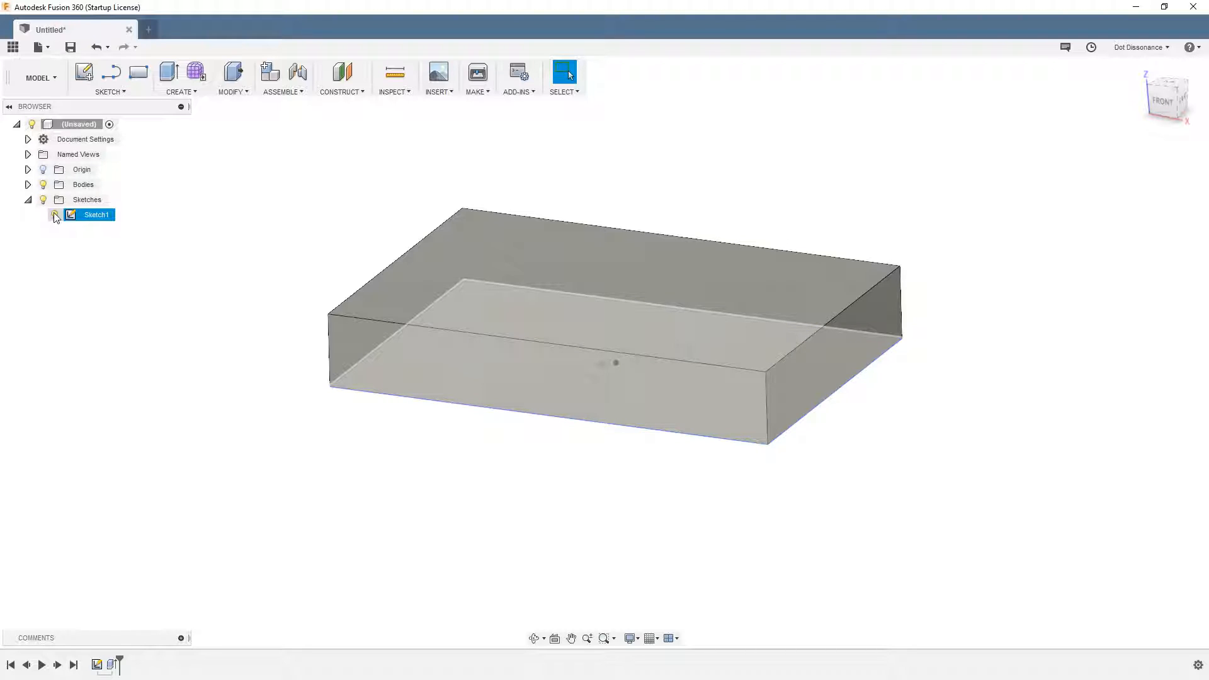
pyautogui.click(55, 216)
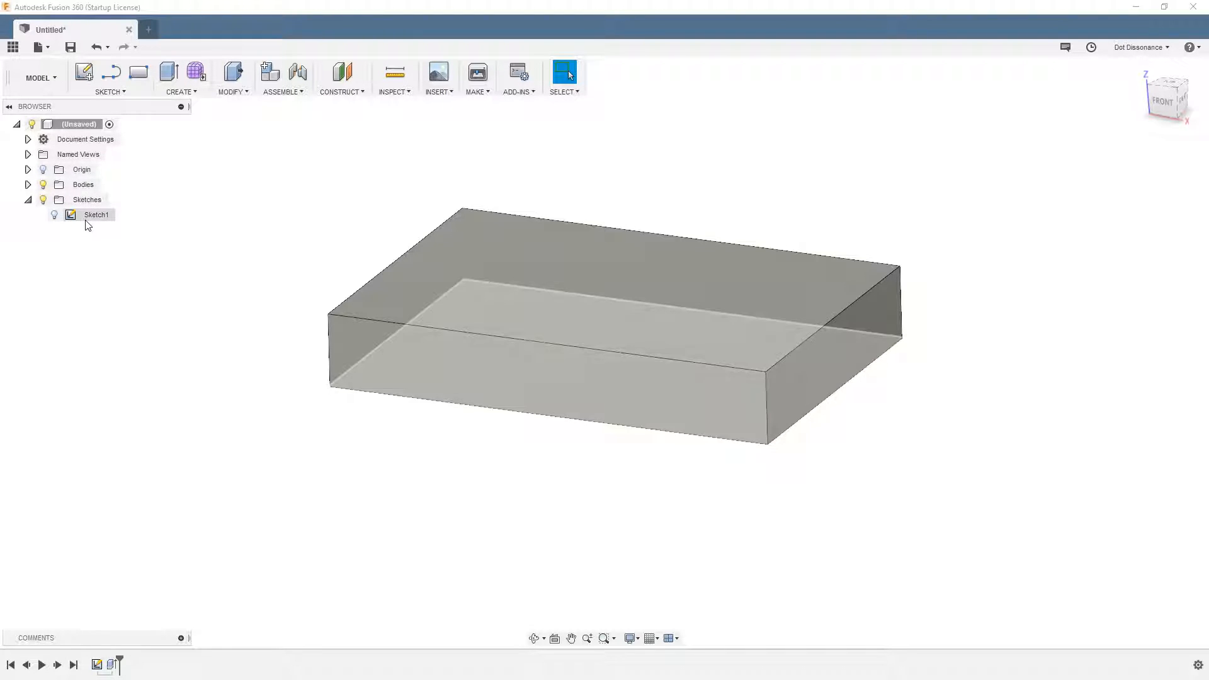
# Step: Create a sketch on the block's top face and draw a center rectangle of about 108 by 68 mm from the origin
pyautogui.moveTo(165, 403)
pyautogui.keyDown('shift'); pyautogui.mouseDown(button='middle')
pyautogui.moveTo(203, 368)
pyautogui.moveTo(187, 359)
pyautogui.moveTo(168, 388)
pyautogui.mouseUp(button='middle'); pyautogui.keyUp('shift')
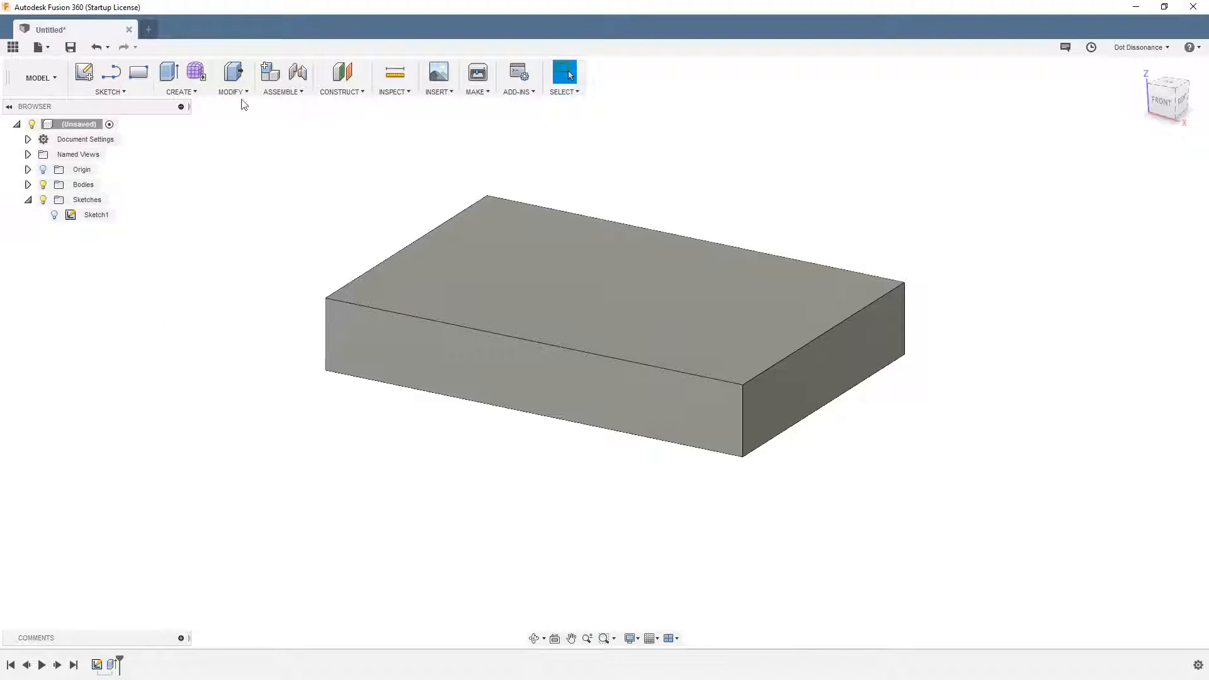
pyautogui.click(82, 80)
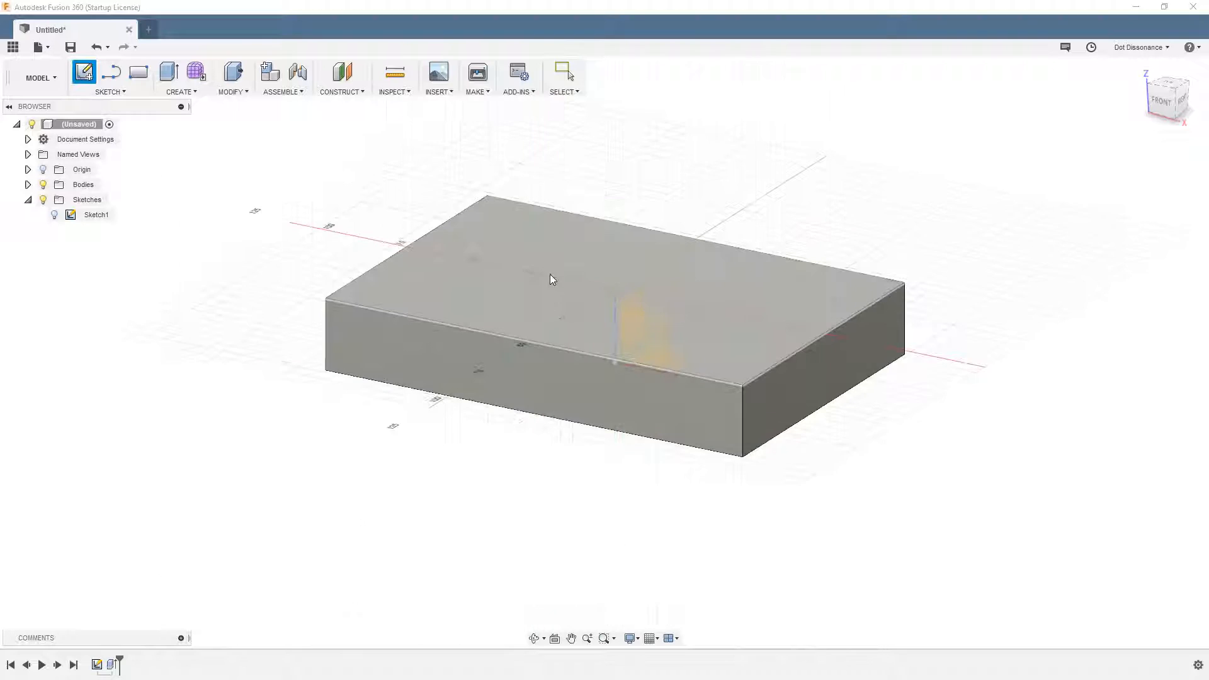
pyautogui.click(550, 261)
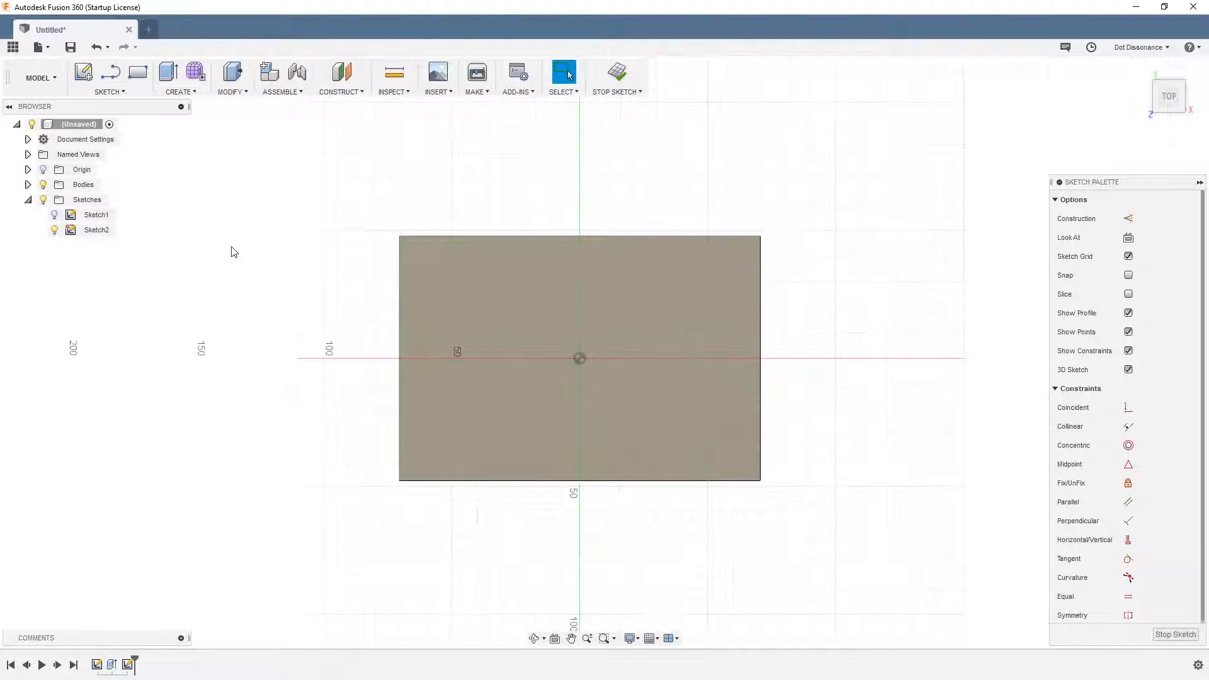
pyautogui.click(134, 92)
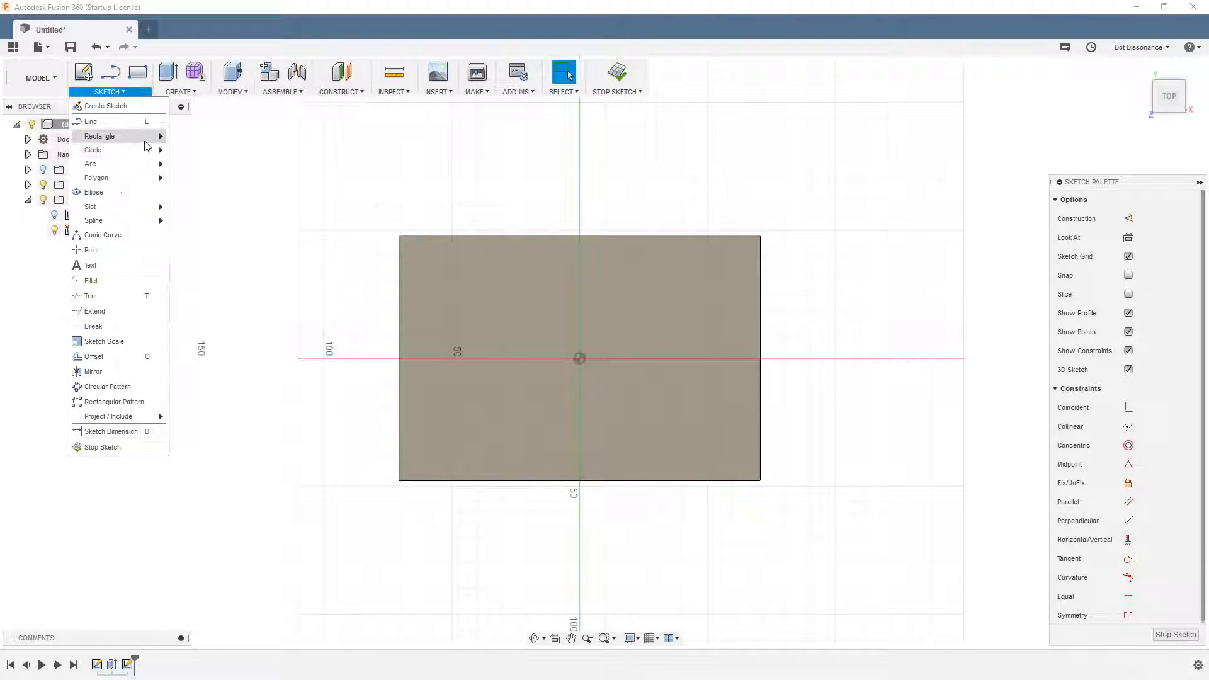
pyautogui.moveTo(126, 136)
pyautogui.click(236, 169)
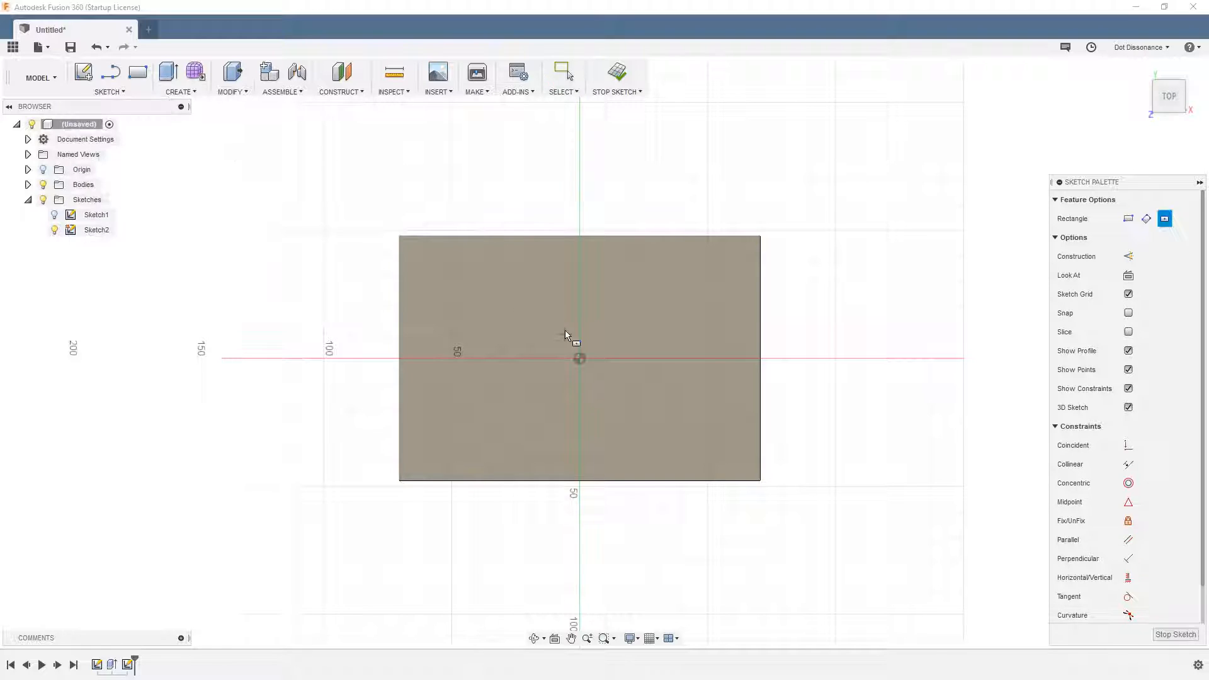
pyautogui.click(580, 359)
pyautogui.click(719, 271)
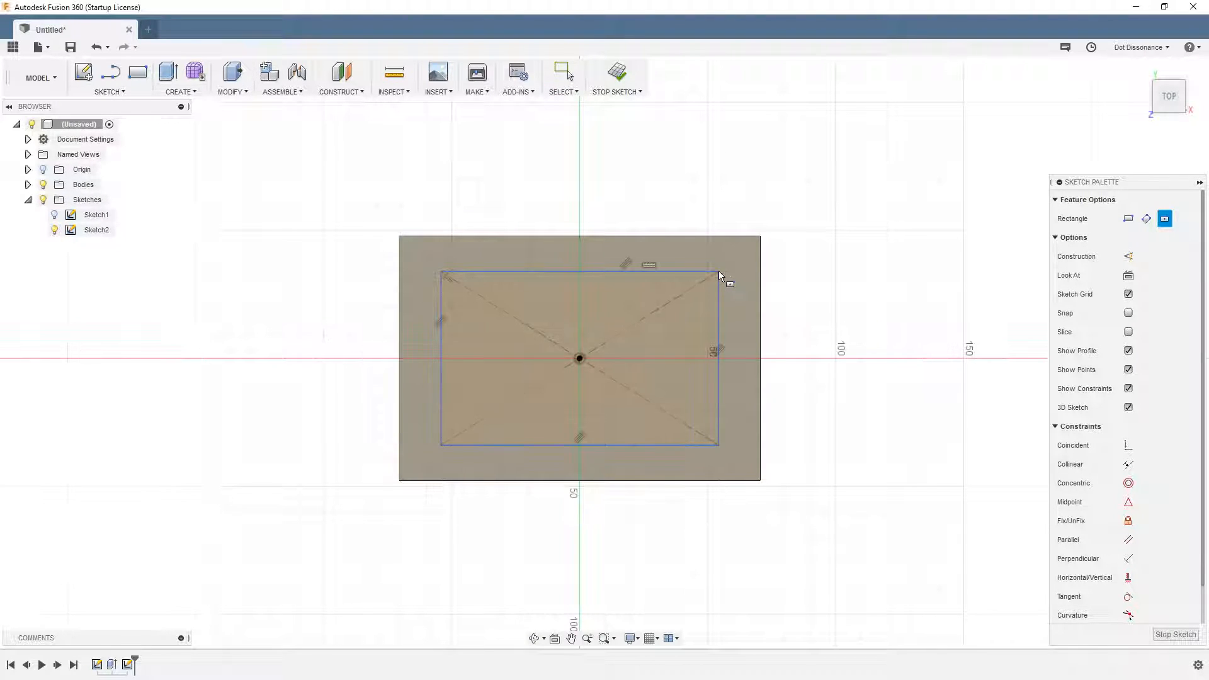
# Step: Finish the sketch on the block's top face and rename Sketch1 as Box Sketch
pyautogui.click(617, 72)
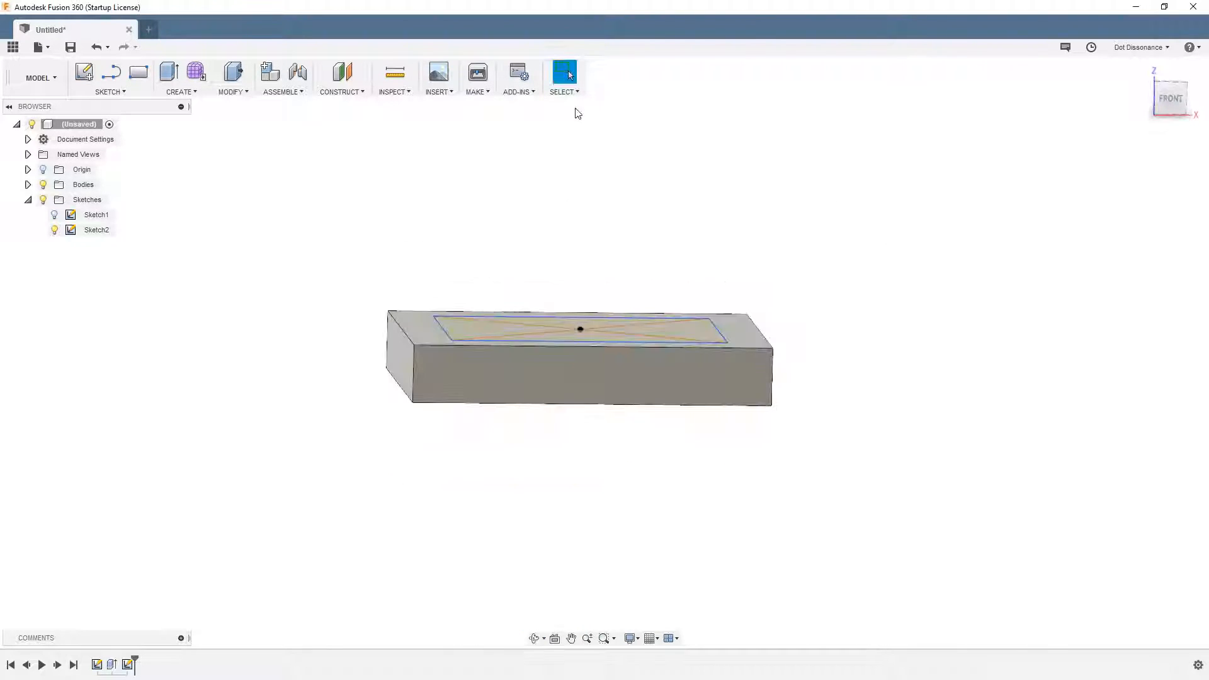
pyautogui.moveTo(200, 372)
pyautogui.keyDown('shift'); pyautogui.mouseDown(button='middle')
pyautogui.moveTo(278, 388)
pyautogui.moveTo(256, 408)
pyautogui.moveTo(270, 405)
pyautogui.mouseUp(button='middle'); pyautogui.keyUp('shift')
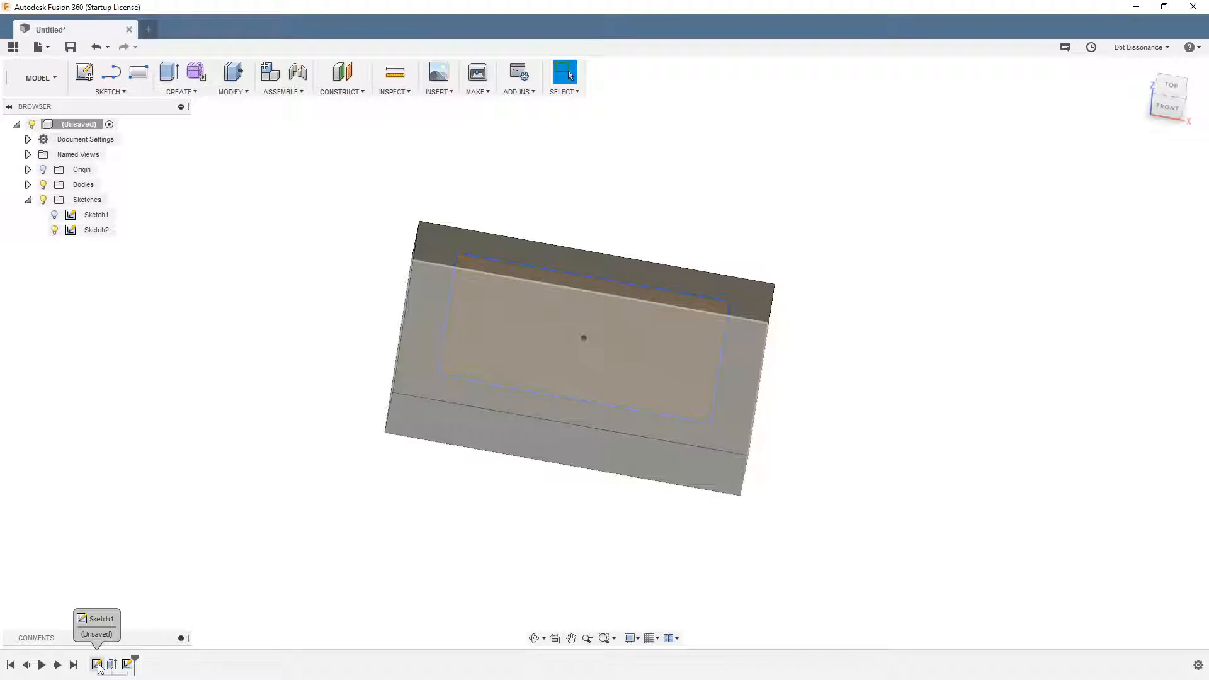
pyautogui.moveTo(516, 535)
pyautogui.keyDown('shift'); pyautogui.mouseDown(button='middle')
pyautogui.moveTo(541, 535)
pyautogui.moveTo(545, 493)
pyautogui.moveTo(555, 540)
pyautogui.mouseUp(button='middle'); pyautogui.keyUp('shift')
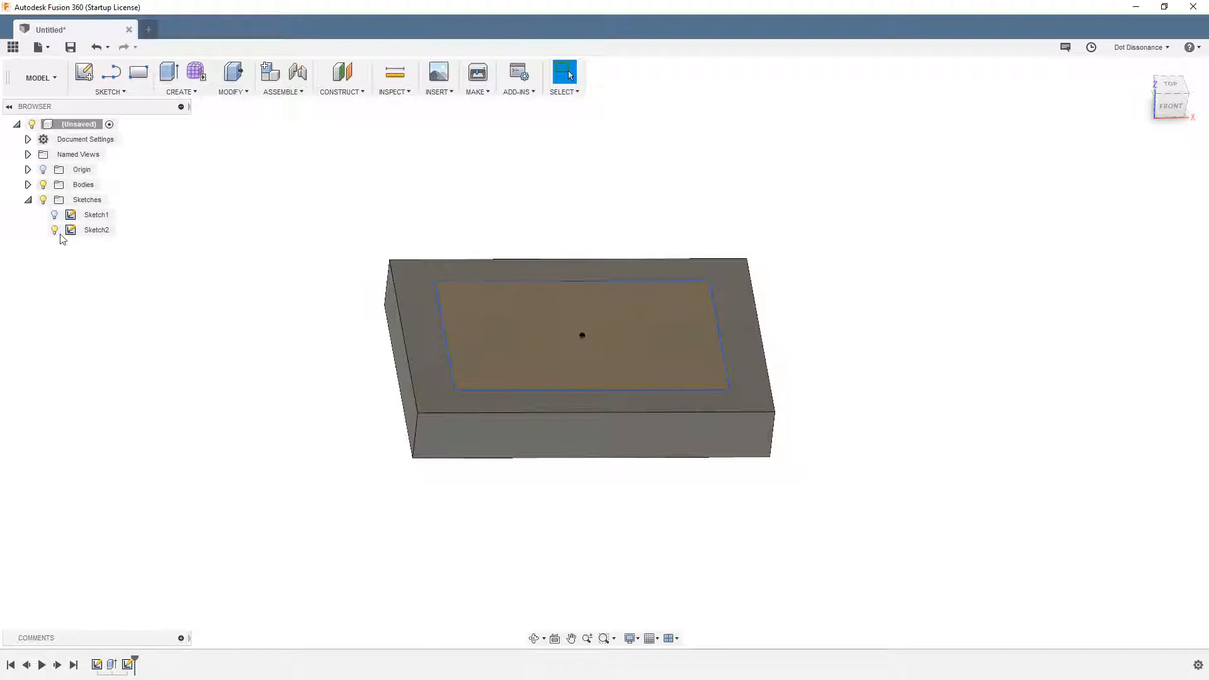
pyautogui.doubleClick(96, 214)
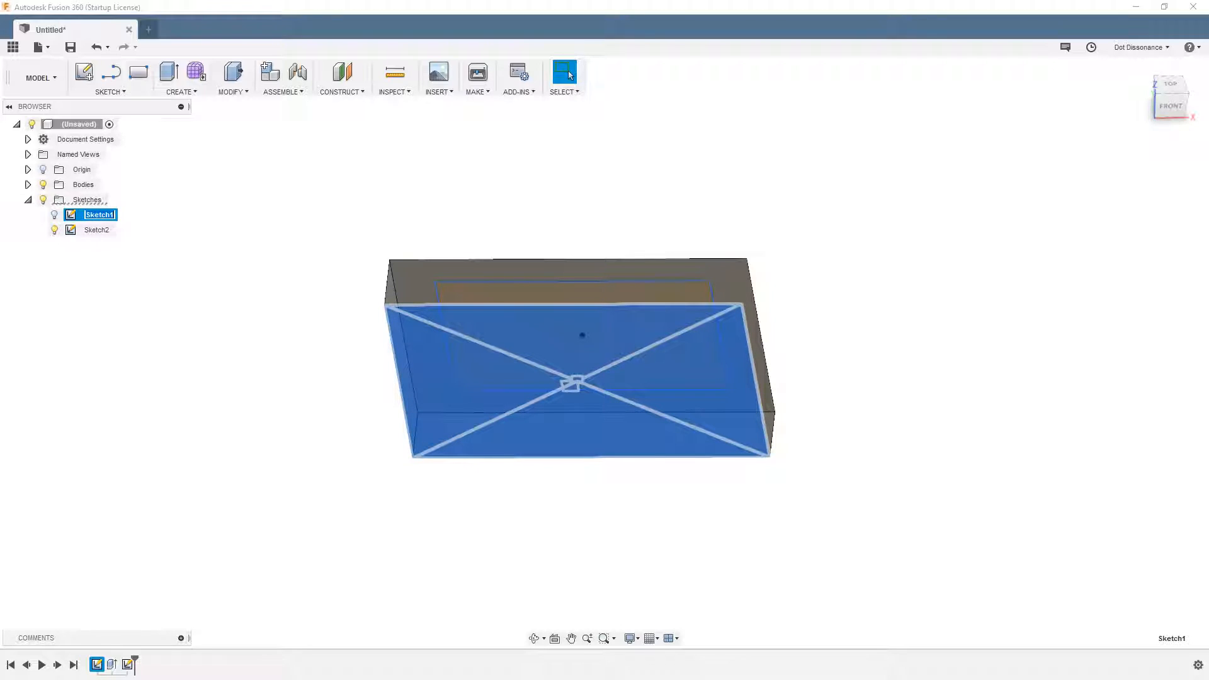
pyautogui.write('Box')
pyautogui.press('Return')
pyautogui.click(178, 315)
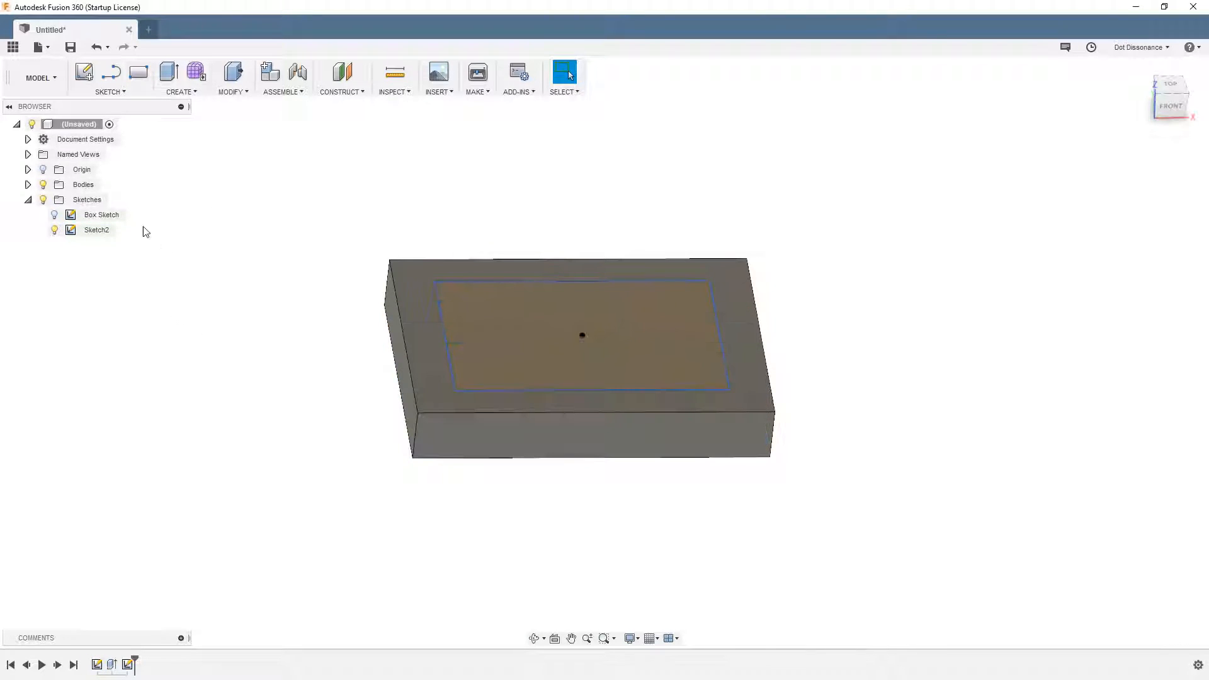
pyautogui.rightClick(101, 215)
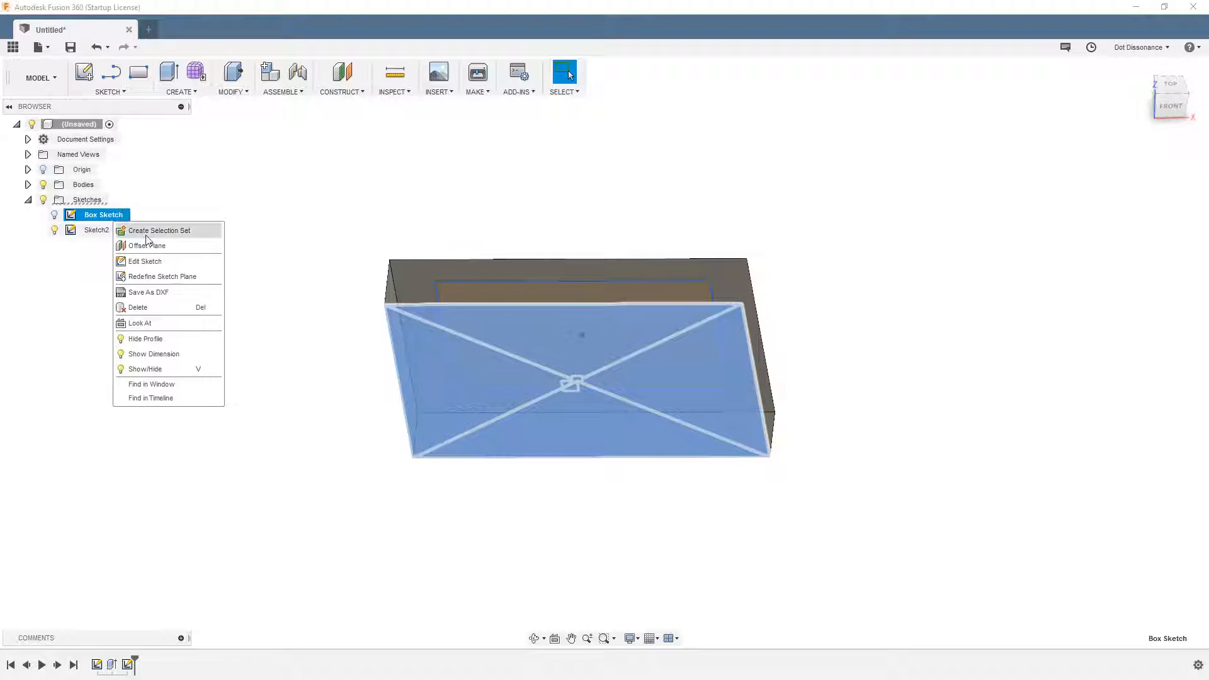
pyautogui.click(78, 337)
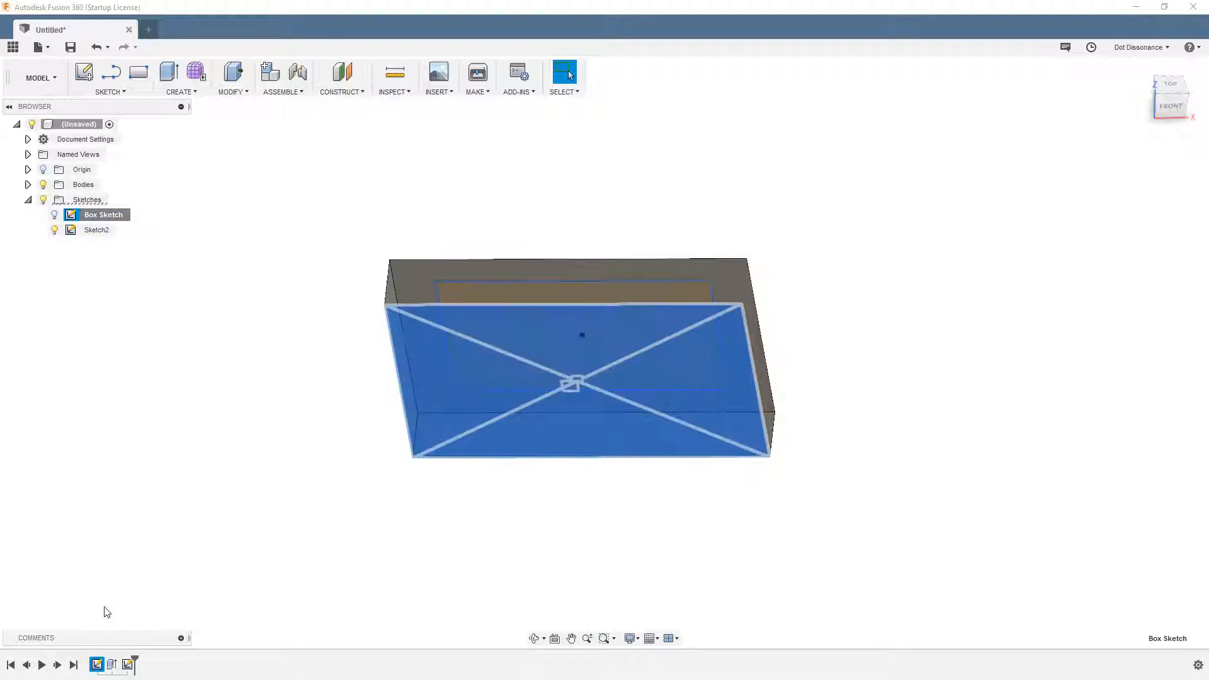
pyautogui.rightClick(97, 664)
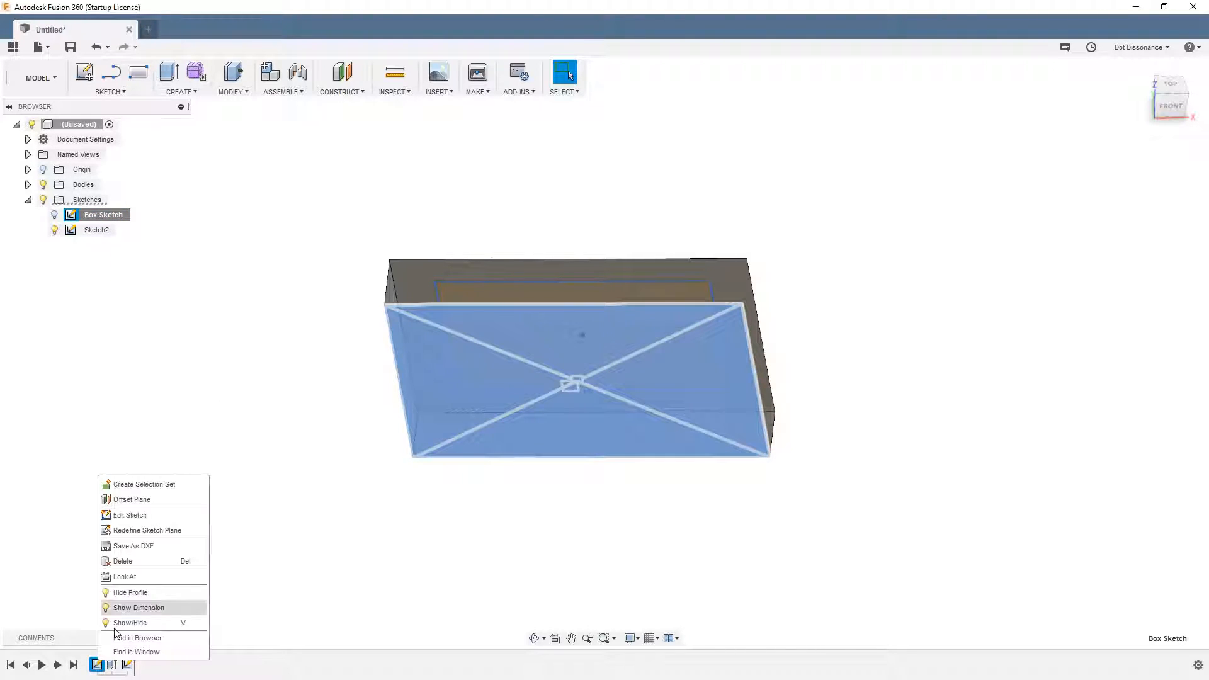
pyautogui.click(230, 265)
pyautogui.moveTo(655, 217)
pyautogui.keyDown('shift'); pyautogui.mouseDown(button='middle')
pyautogui.moveTo(653, 256)
pyautogui.moveTo(661, 160)
pyautogui.moveTo(633, 187)
pyautogui.moveTo(645, 197)
pyautogui.moveTo(632, 189)
pyautogui.moveTo(640, 208)
pyautogui.mouseUp(button='middle'); pyautogui.keyUp('shift')
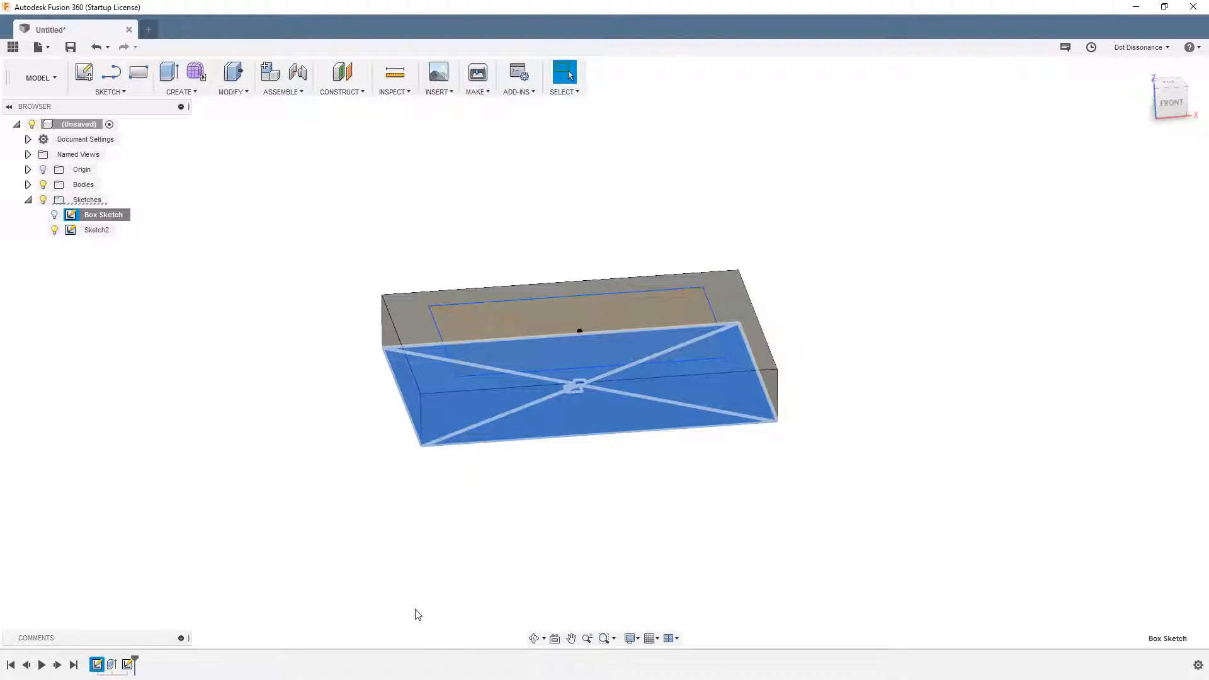
pyautogui.click(432, 577)
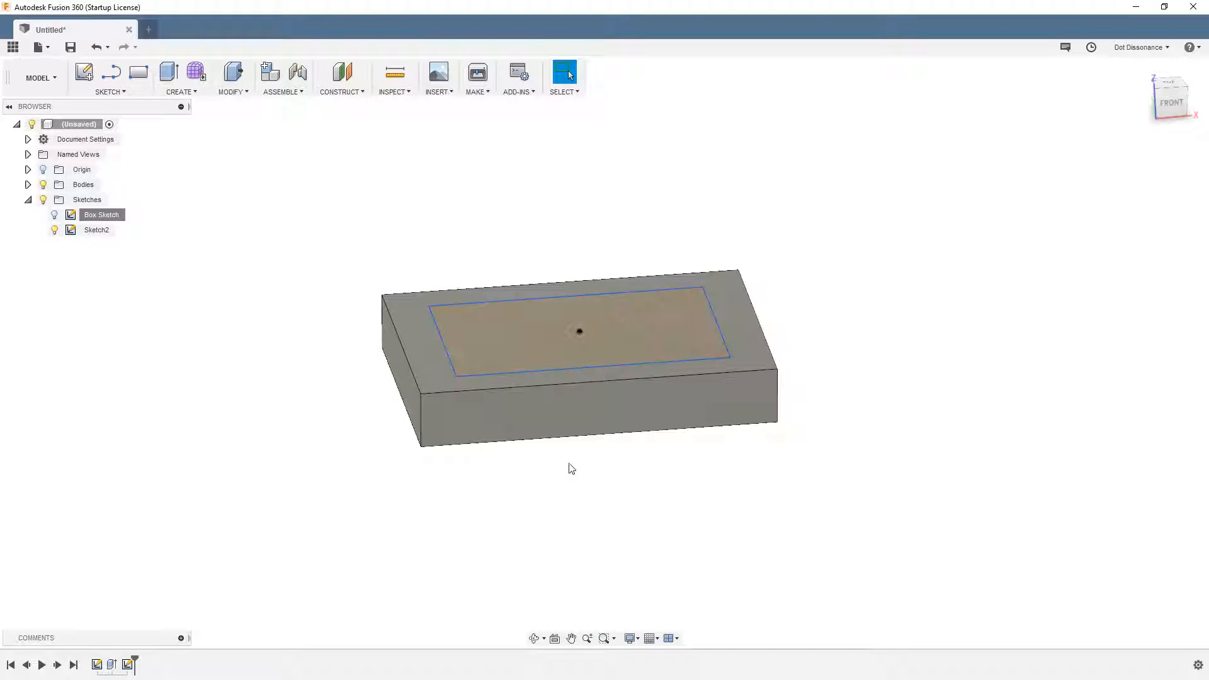
pyautogui.click(538, 423)
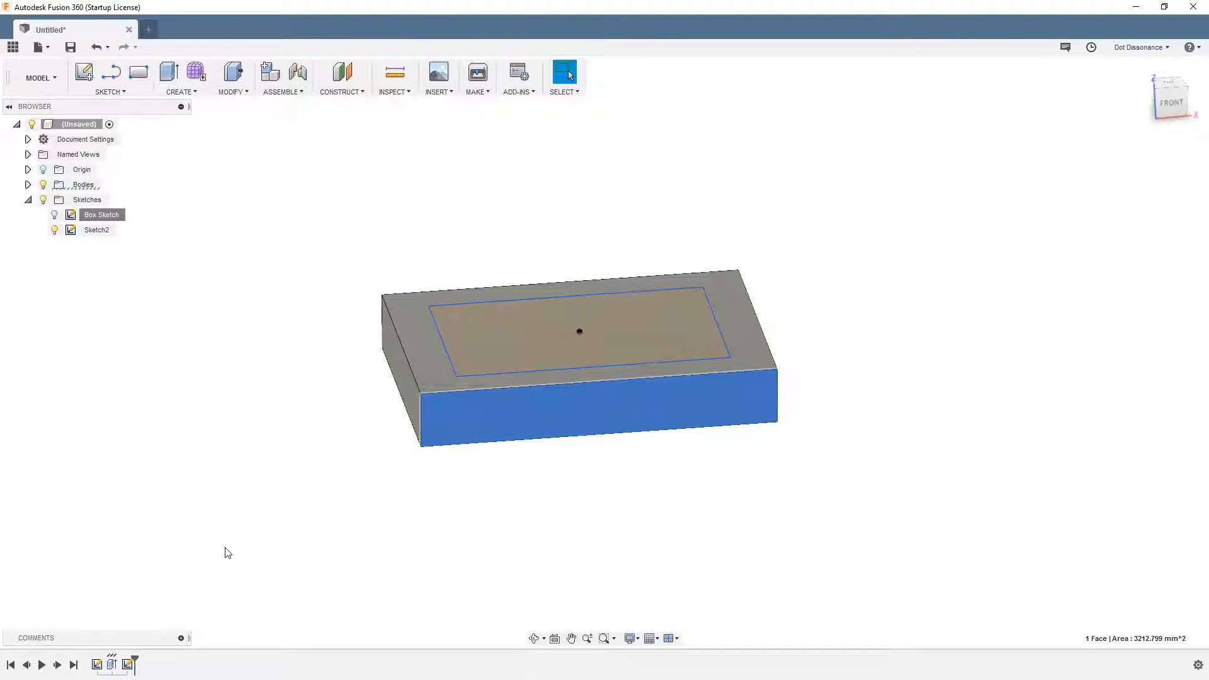
pyautogui.click(279, 445)
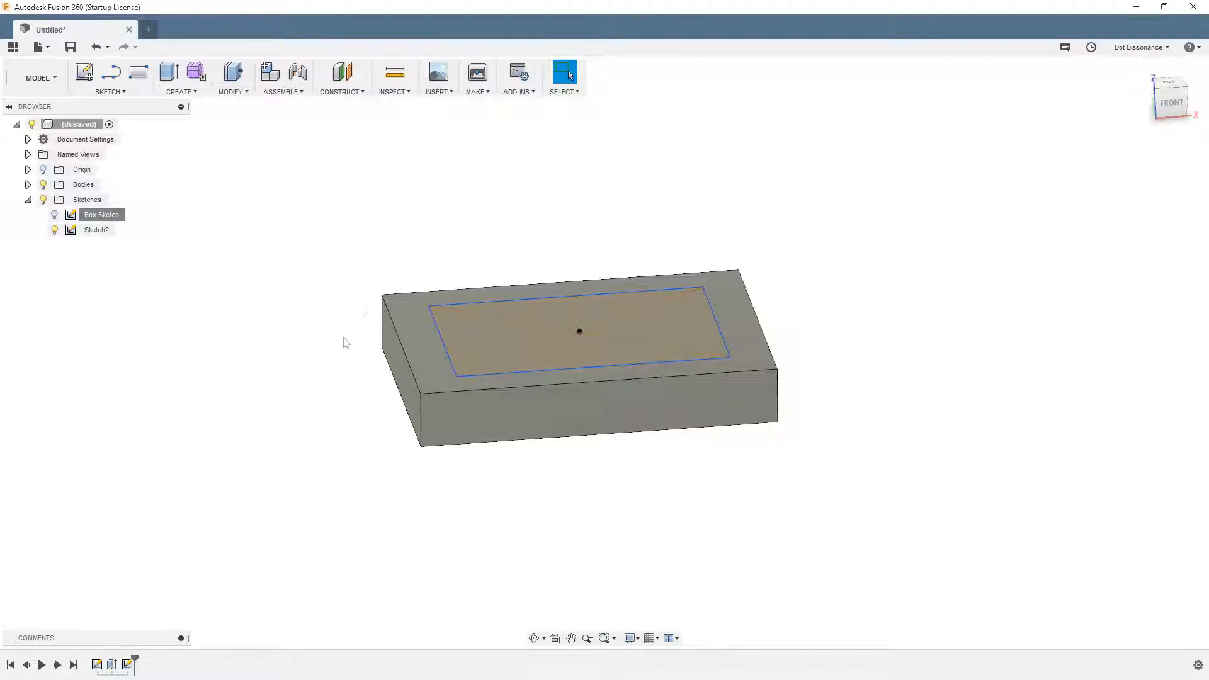
# Step: Extrude the smaller rectangle on the block's top face upward to form a second block
pyautogui.click(496, 338)
pyautogui.press('e')
pyautogui.moveTo(580, 319); pyautogui.dragTo(579, 230)
pyautogui.click(1137, 353)
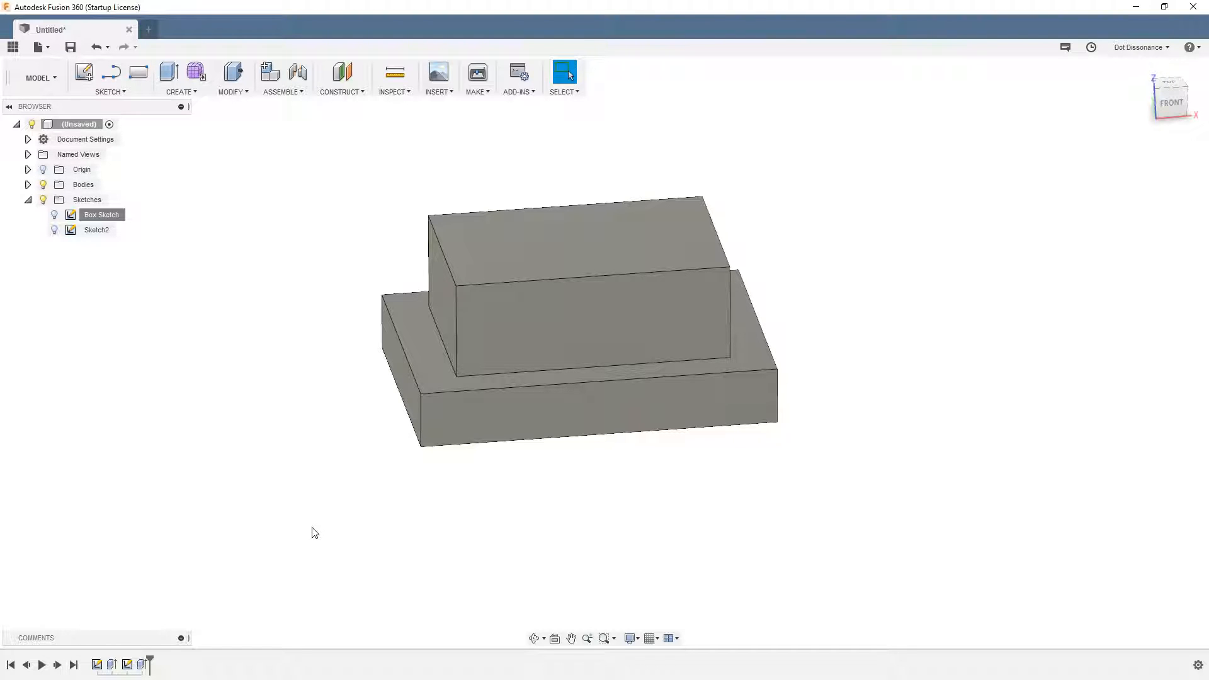
# Step: Edit the Box Sketch, enlarge its center rectangle to about 221 by 151 mm by moving a corner, and finish the sketch
pyautogui.rightClick(117, 216)
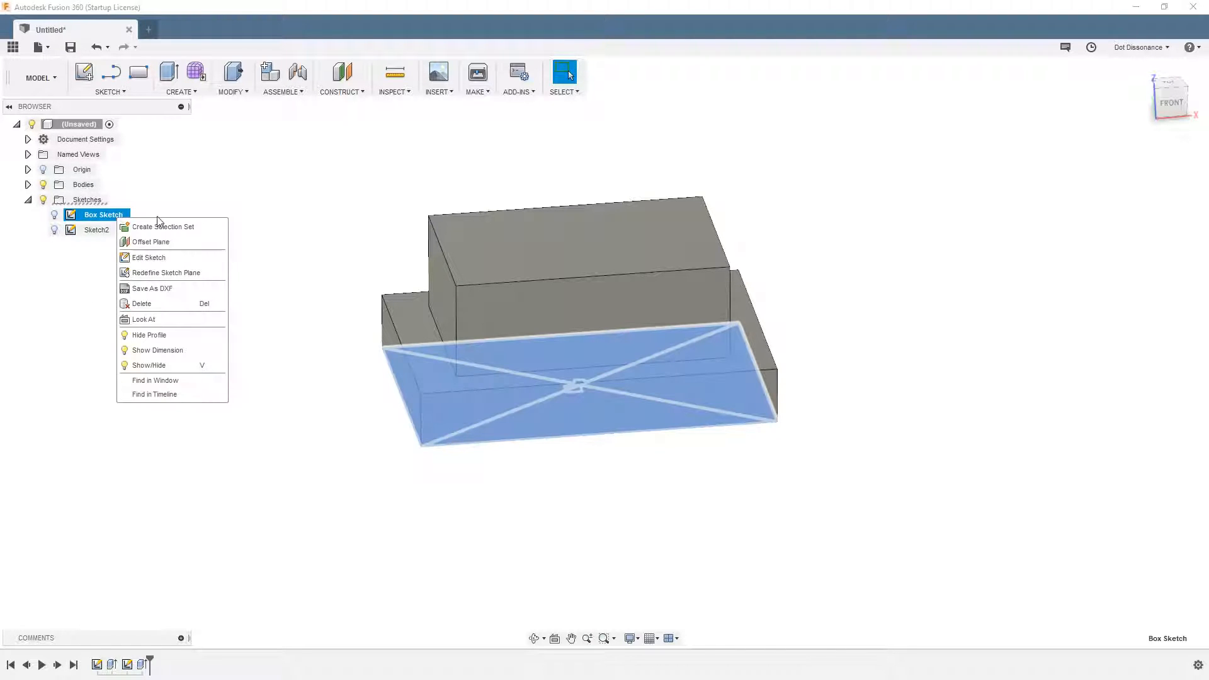
pyautogui.click(214, 479)
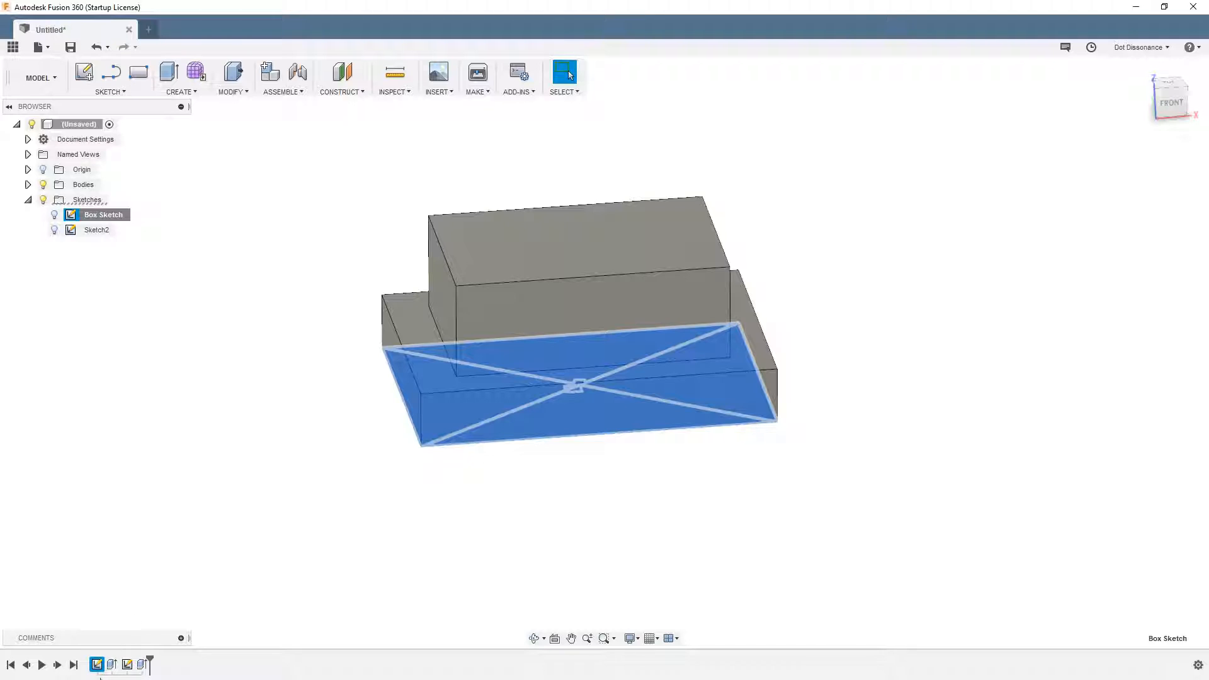
pyautogui.rightClick(97, 664)
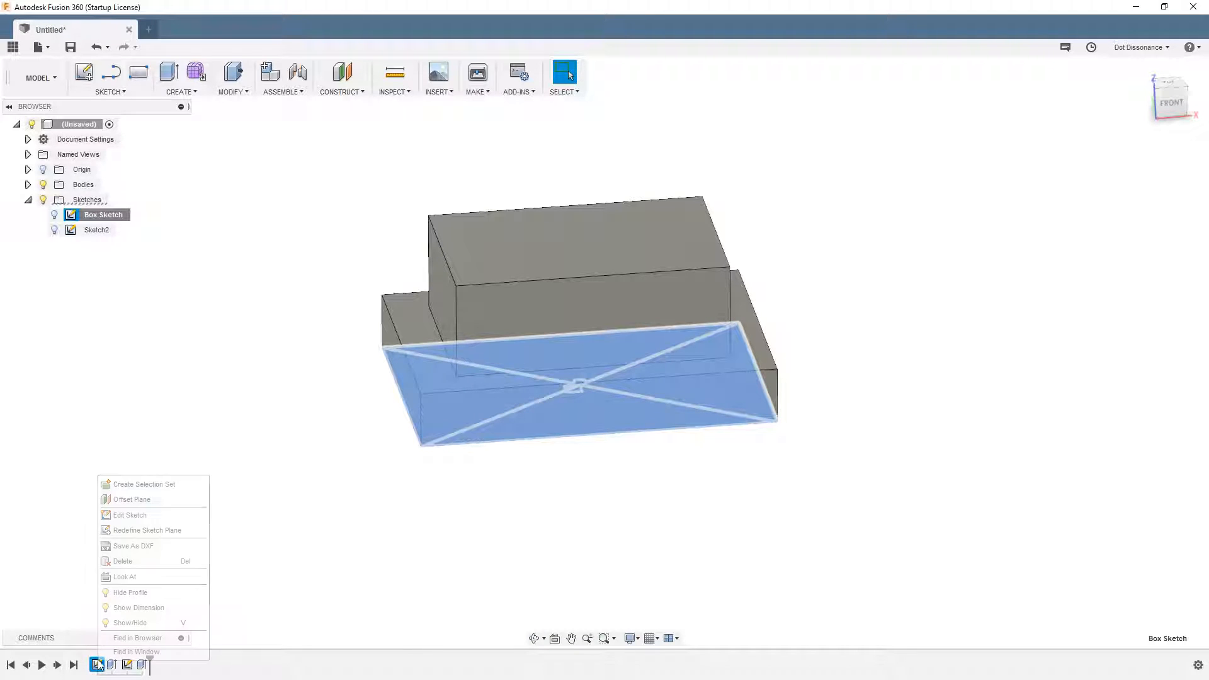
pyautogui.click(130, 515)
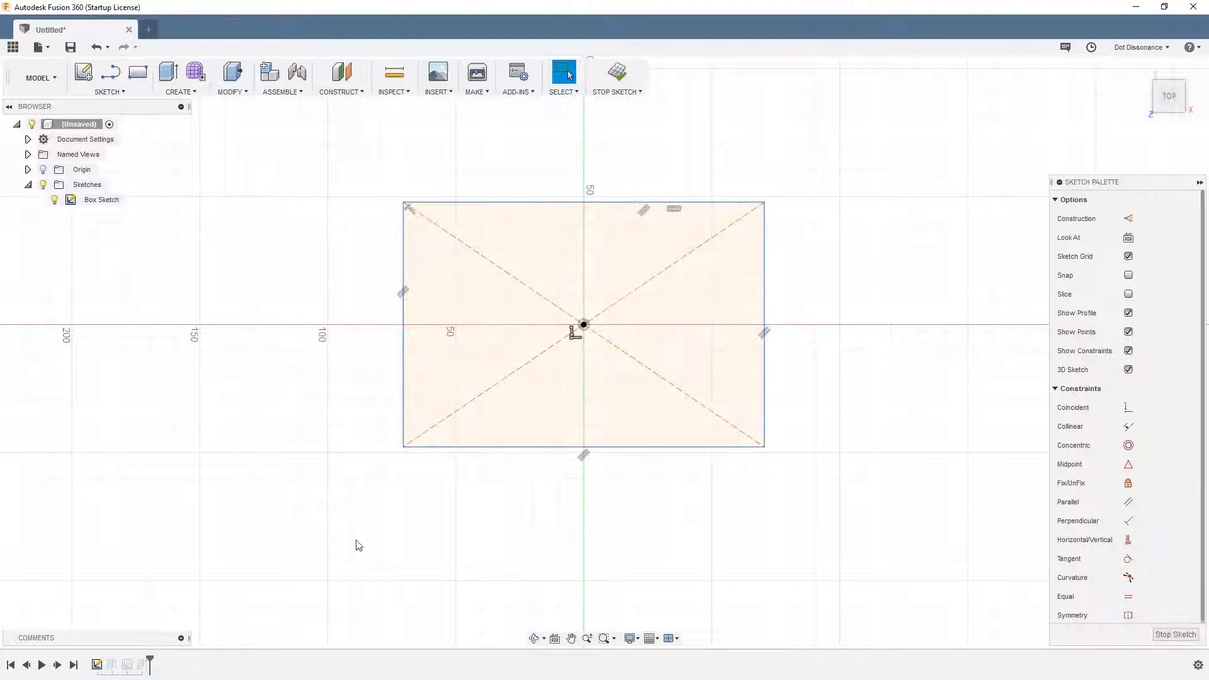
pyautogui.moveTo(403, 447)
pyautogui.mouseDown()
pyautogui.moveTo(364, 459)
pyautogui.moveTo(384, 463)
pyautogui.moveTo(290, 480)
pyautogui.moveTo(301, 519)
pyautogui.mouseUp()
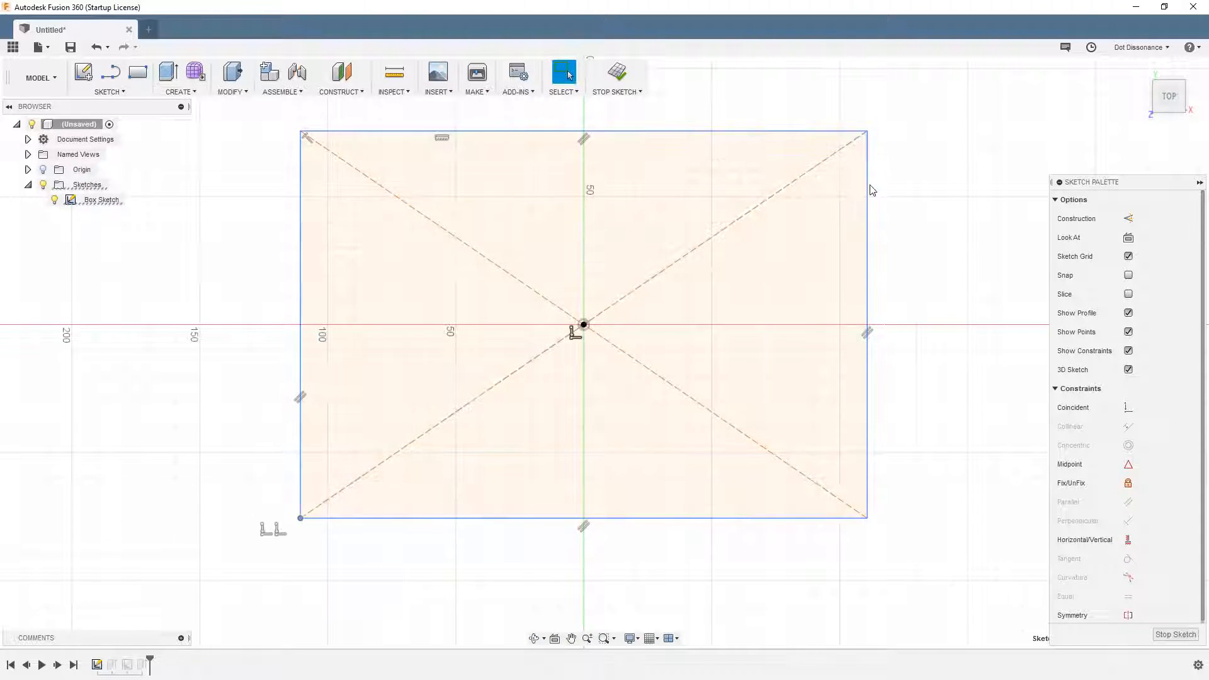
pyautogui.click(617, 72)
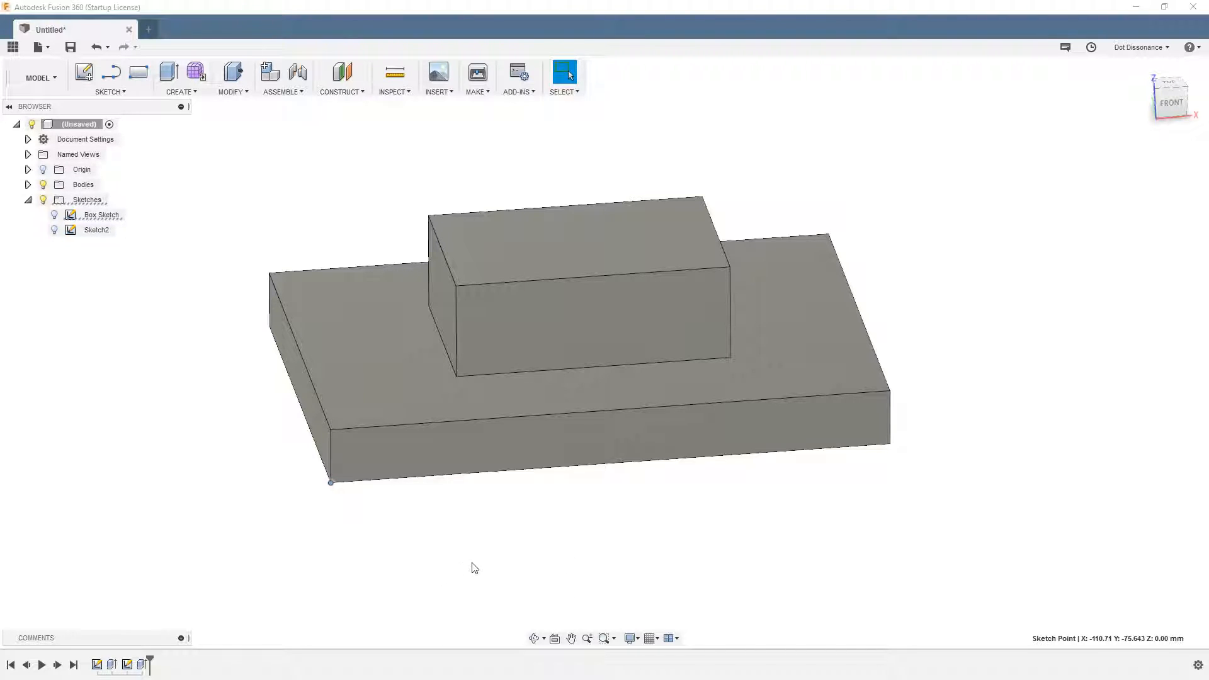
# Step: Edit the base block's extrusion and raise its distance to about 86.2 mm, keeping it as a new body
pyautogui.moveTo(518, 540)
pyautogui.keyDown('shift'); pyautogui.mouseDown(button='middle')
pyautogui.moveTo(545, 510)
pyautogui.moveTo(529, 523)
pyautogui.mouseUp(button='middle'); pyautogui.keyUp('shift')
pyautogui.press('Escape')
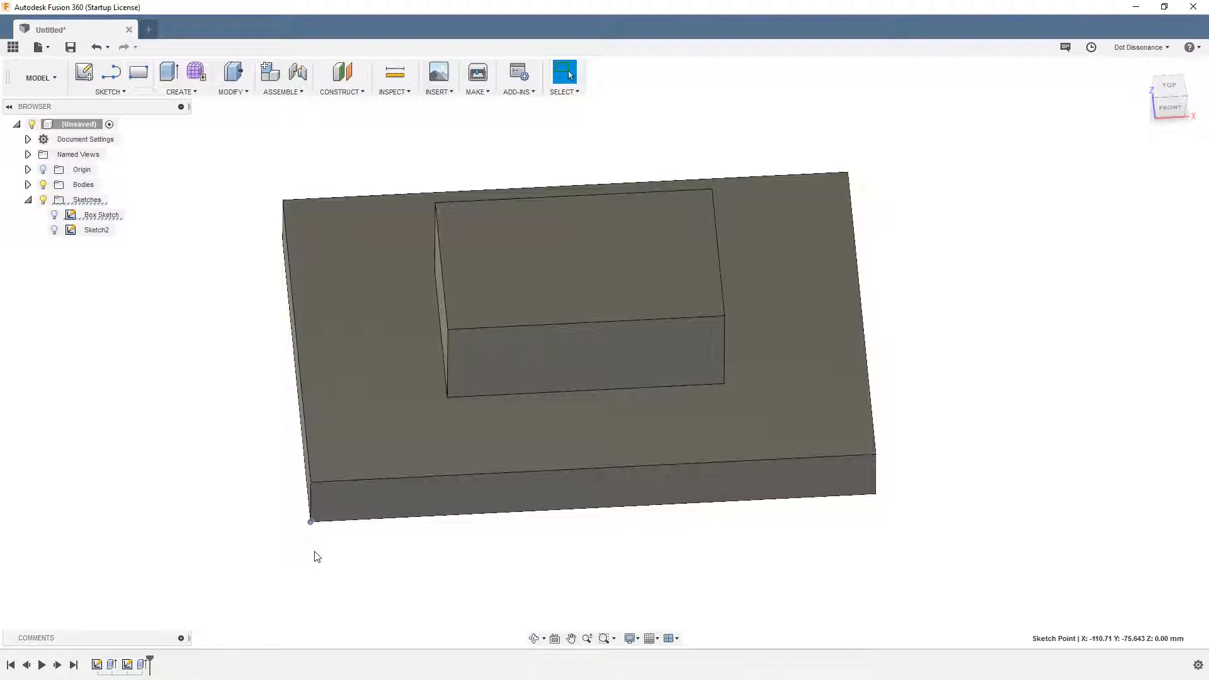
pyautogui.scroll(-1, 407, 532)
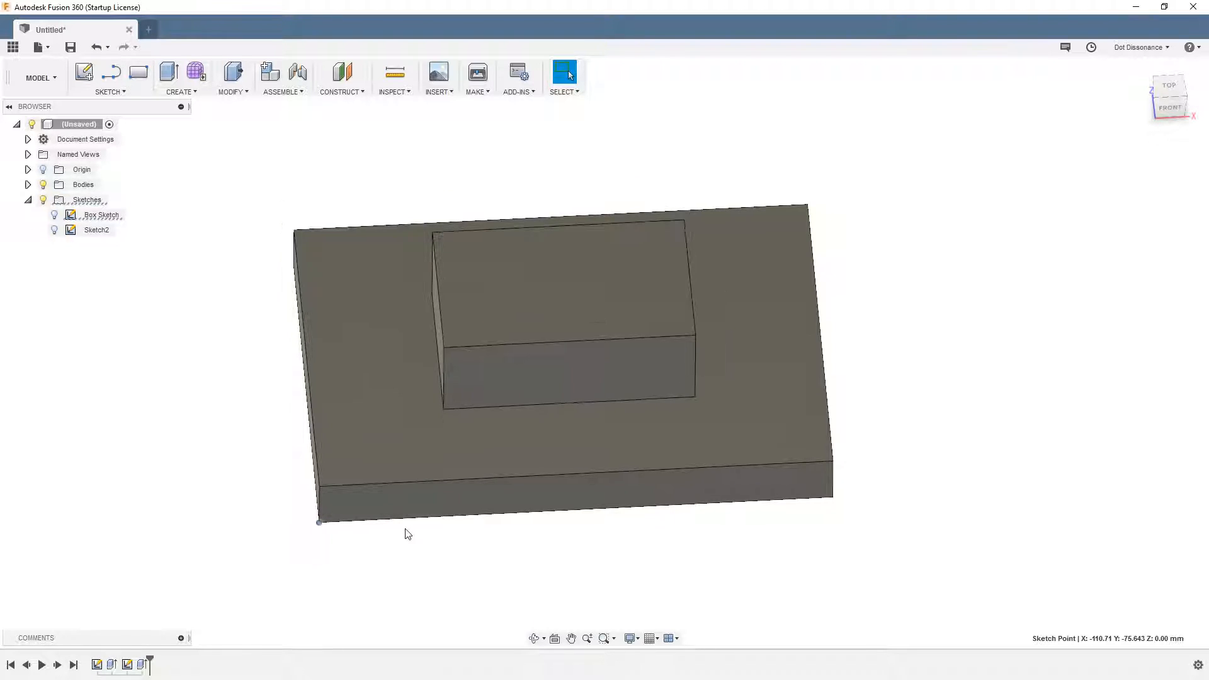
pyautogui.scroll(1, 400, 540)
pyautogui.keyDown('shift'); pyautogui.moveTo(652, 539); pyautogui.dragTo(591, 380, button='middle'); pyautogui.keyUp('shift')
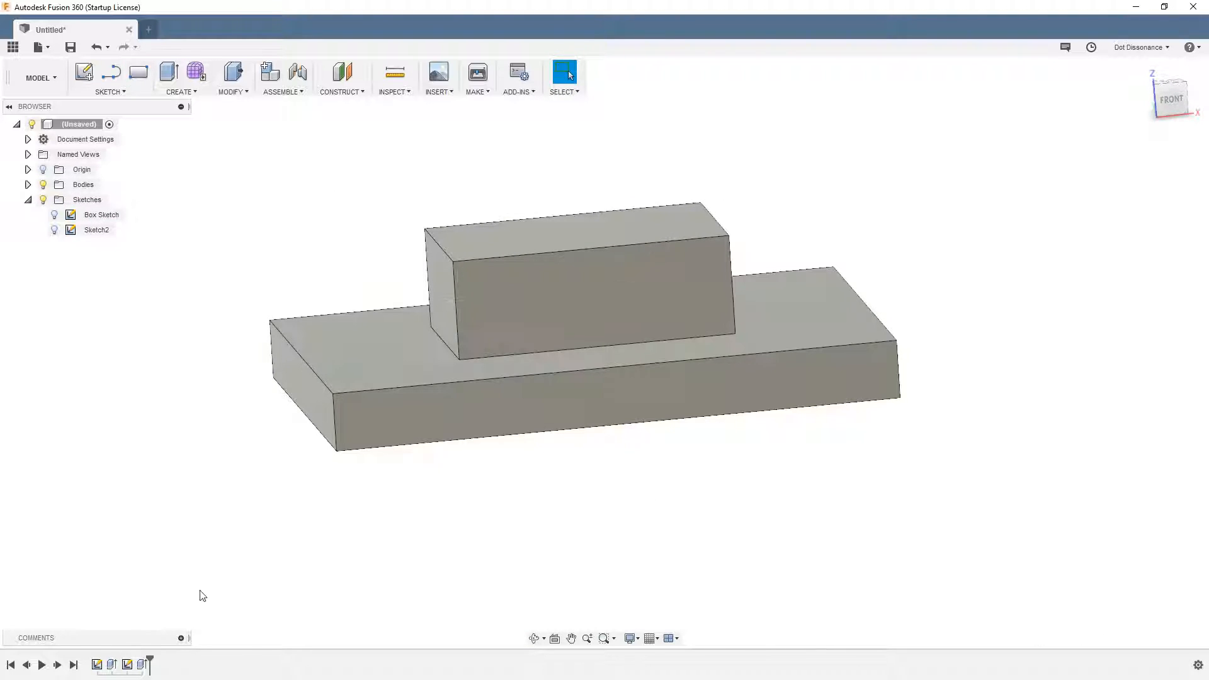
pyautogui.click(111, 666)
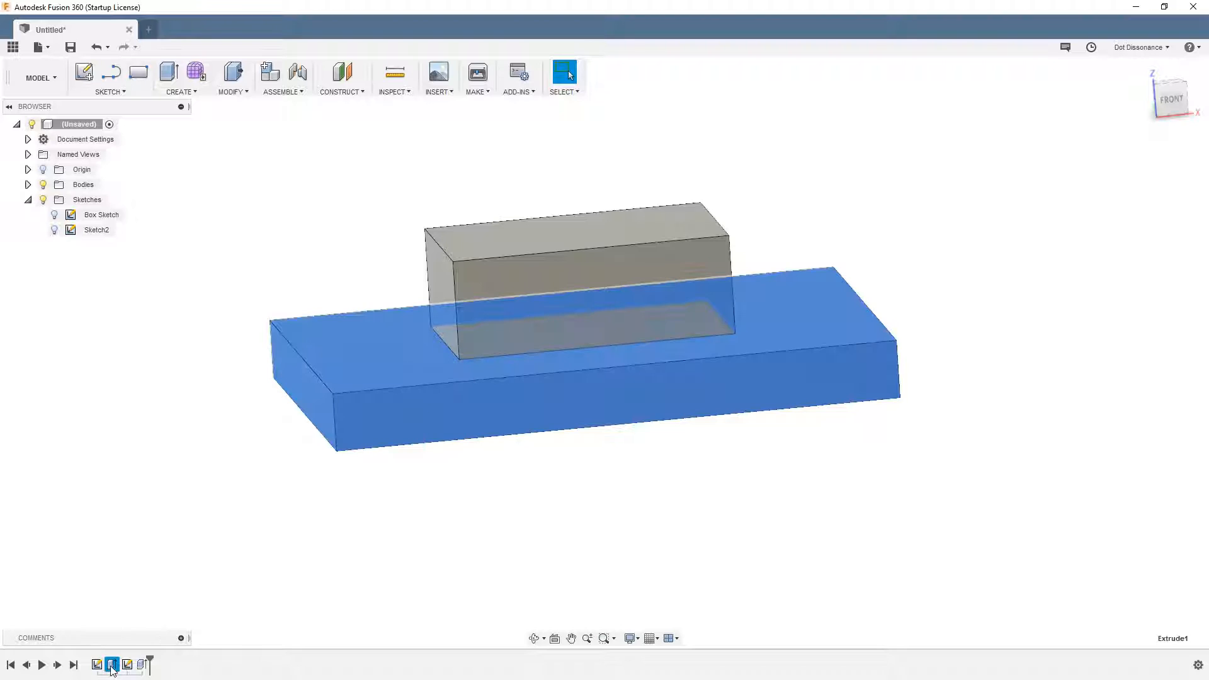
pyautogui.rightClick(111, 667)
pyautogui.click(169, 539)
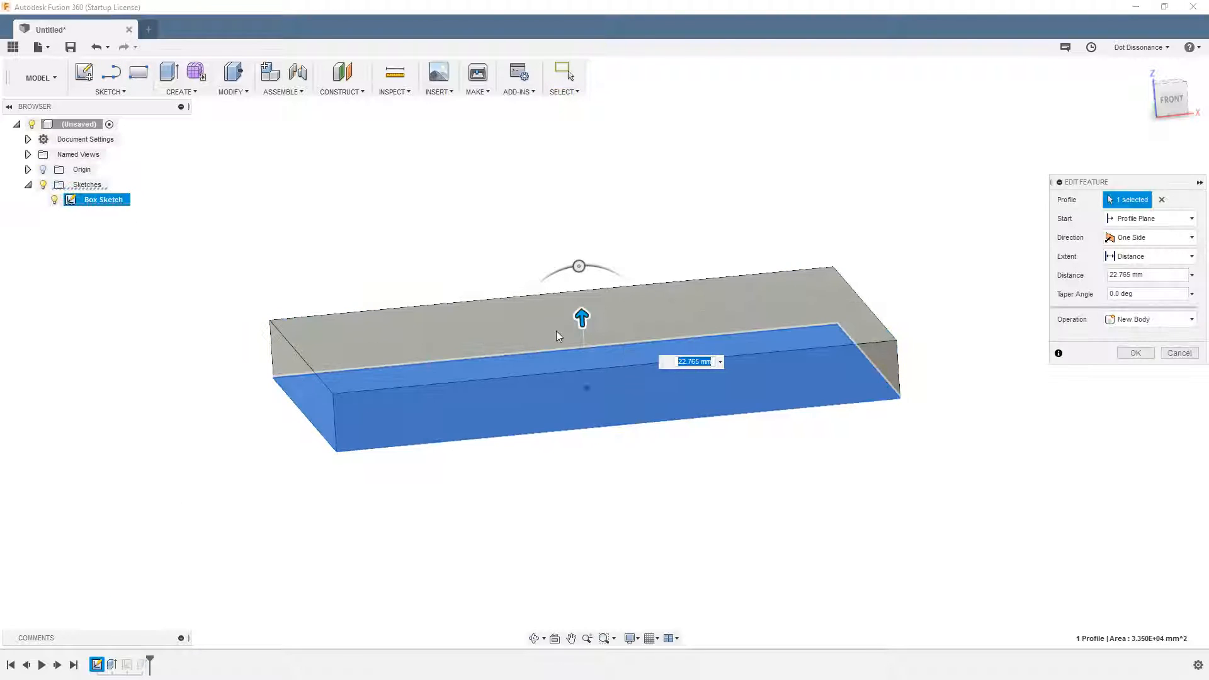
pyautogui.moveTo(582, 318); pyautogui.dragTo(570, 157)
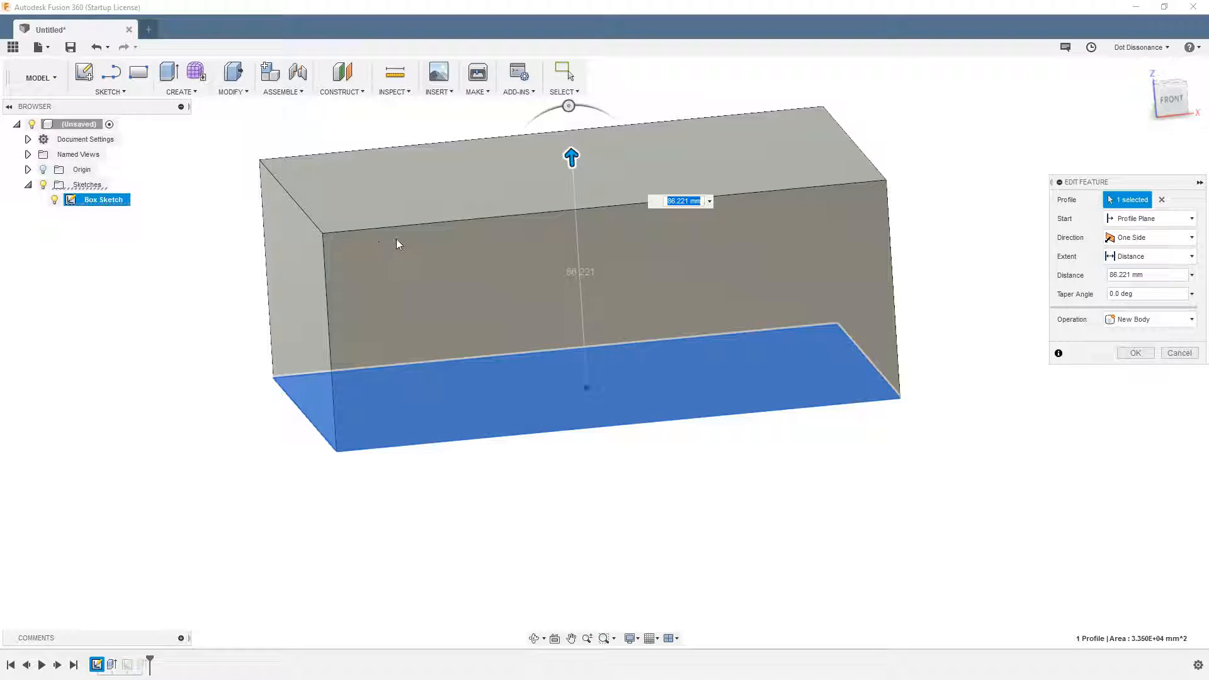
pyautogui.scroll(-1, 646, 582)
pyautogui.scroll(-1, 640, 580)
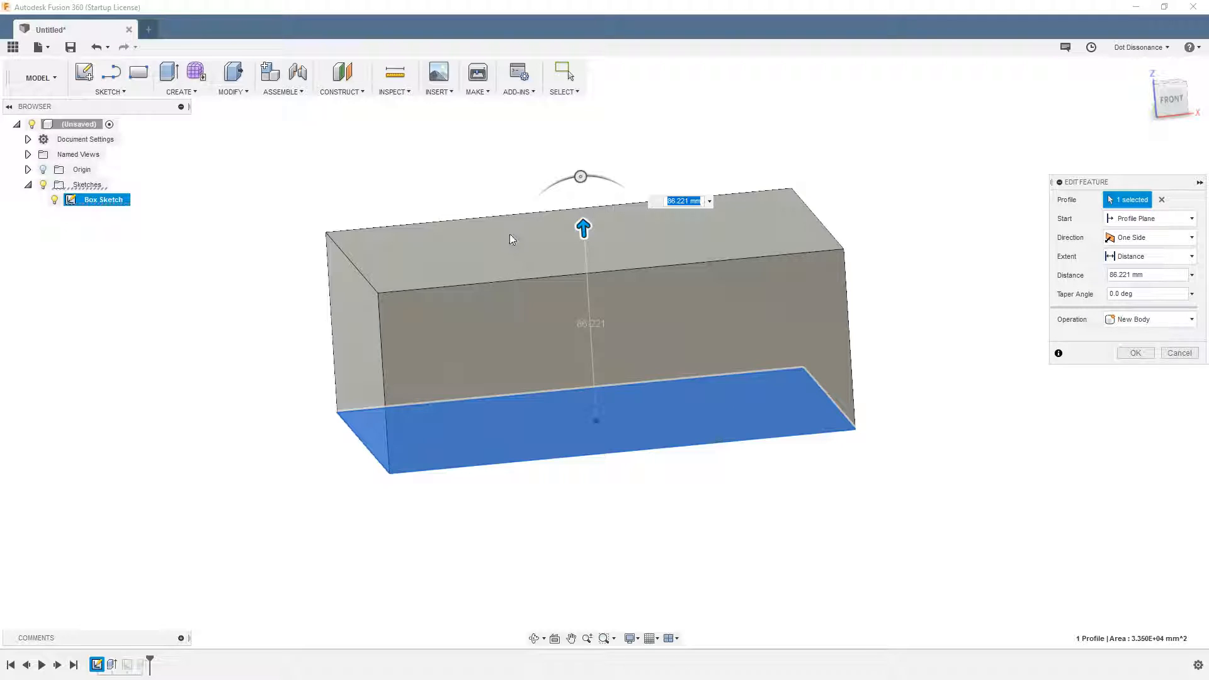
pyautogui.click(1136, 354)
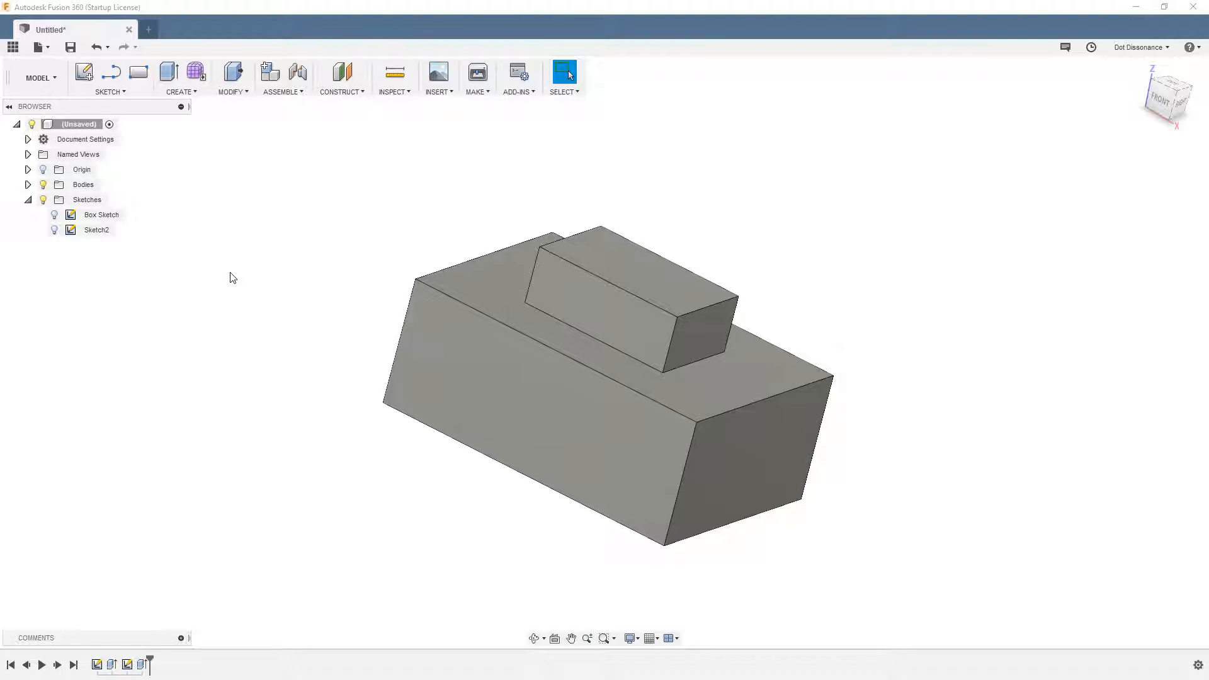
# Step: Create a sketch on the upper block's top face and finish it without drawing anything
pyautogui.click(84, 72)
pyautogui.click(633, 272)
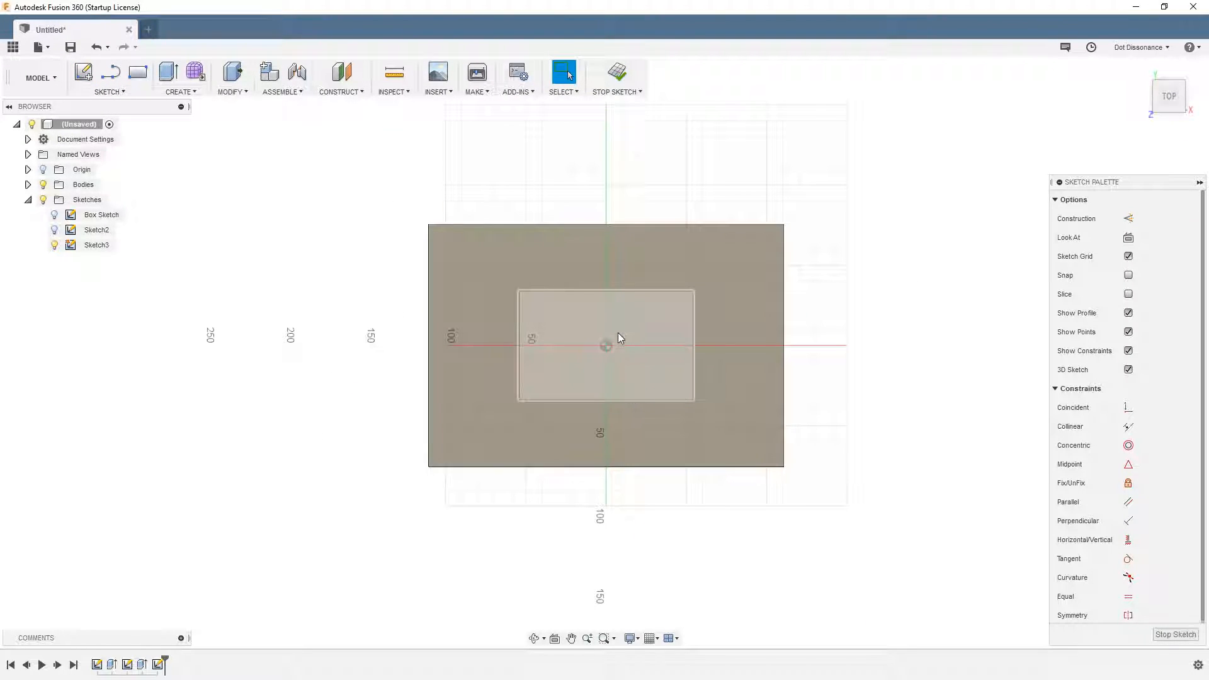
pyautogui.click(617, 73)
# Step: Create a sketch on the upper block's front face and draw a wide, thin two-point rectangle near its middle
pyautogui.click(74, 77)
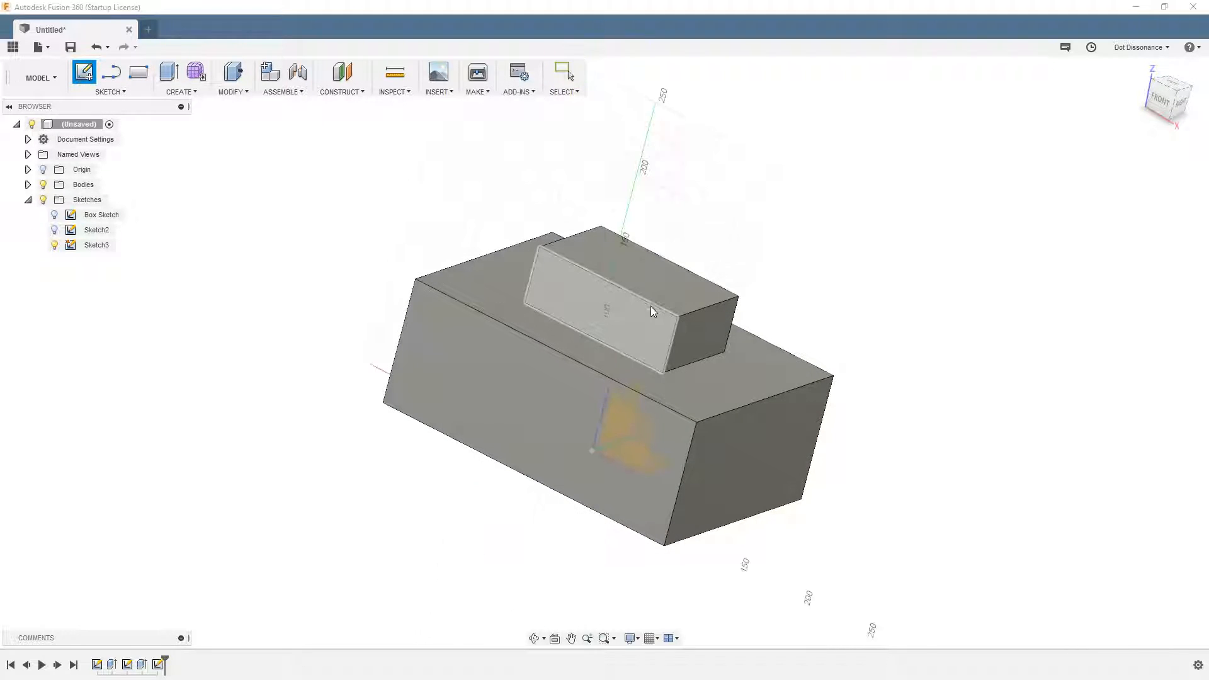
pyautogui.click(656, 324)
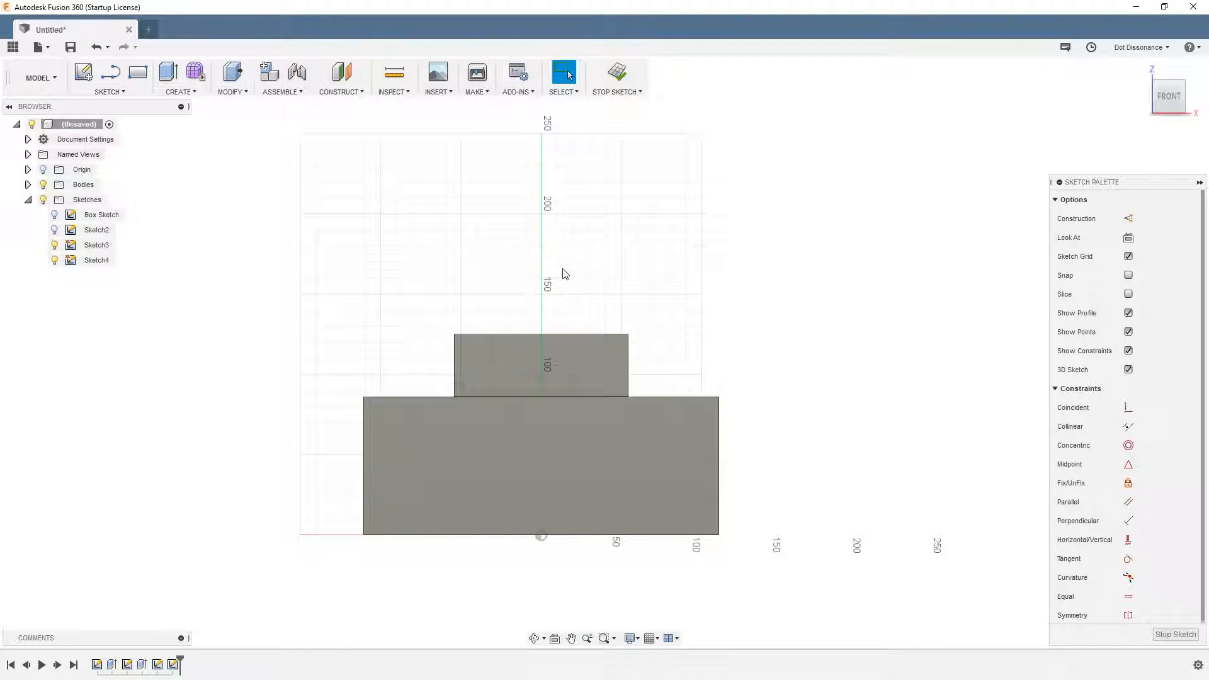
pyautogui.press('r')
pyautogui.click(505, 353)
pyautogui.click(597, 372)
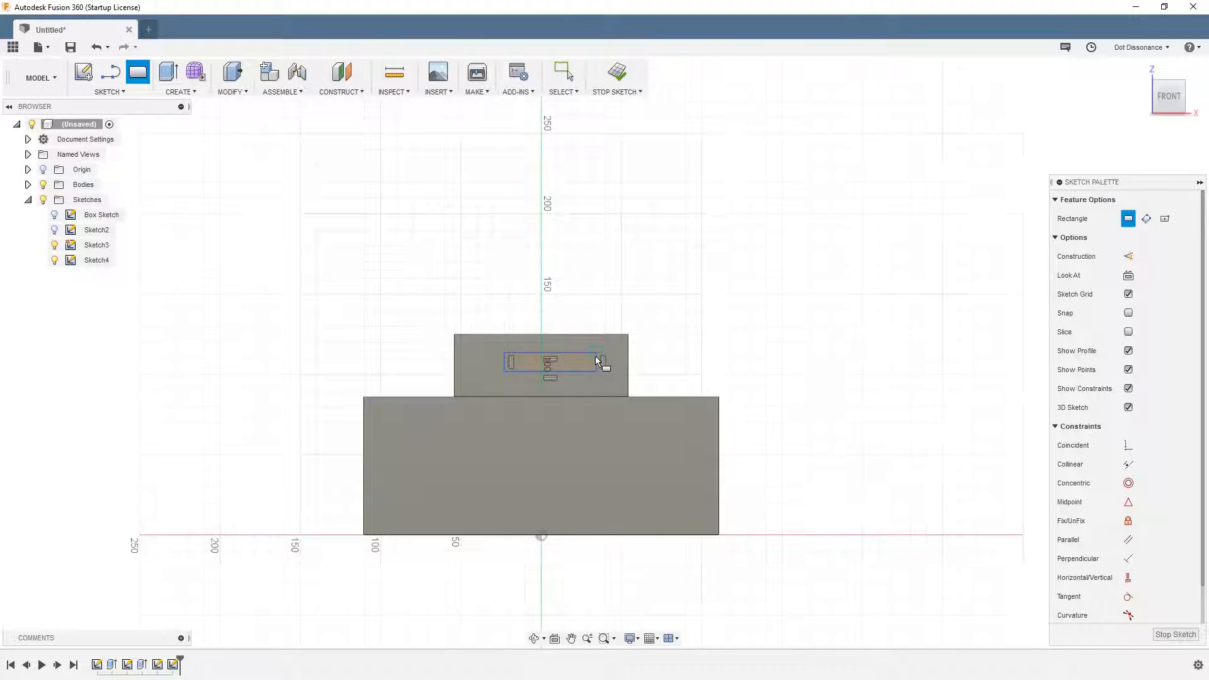
# Step: Extrude the thin rectangle outward about 229.5 mm with the Join operation and select the resulting bar's top face
pyautogui.press('e')
pyautogui.click(595, 311)
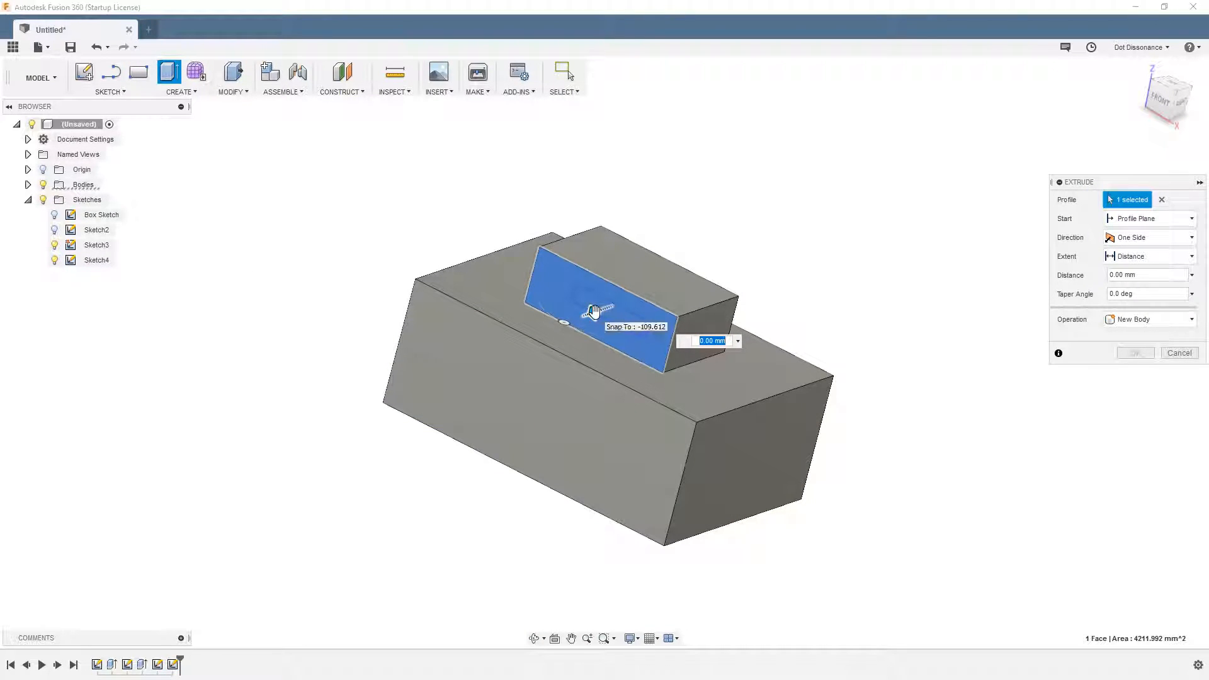
pyautogui.click(649, 348)
pyautogui.click(621, 323)
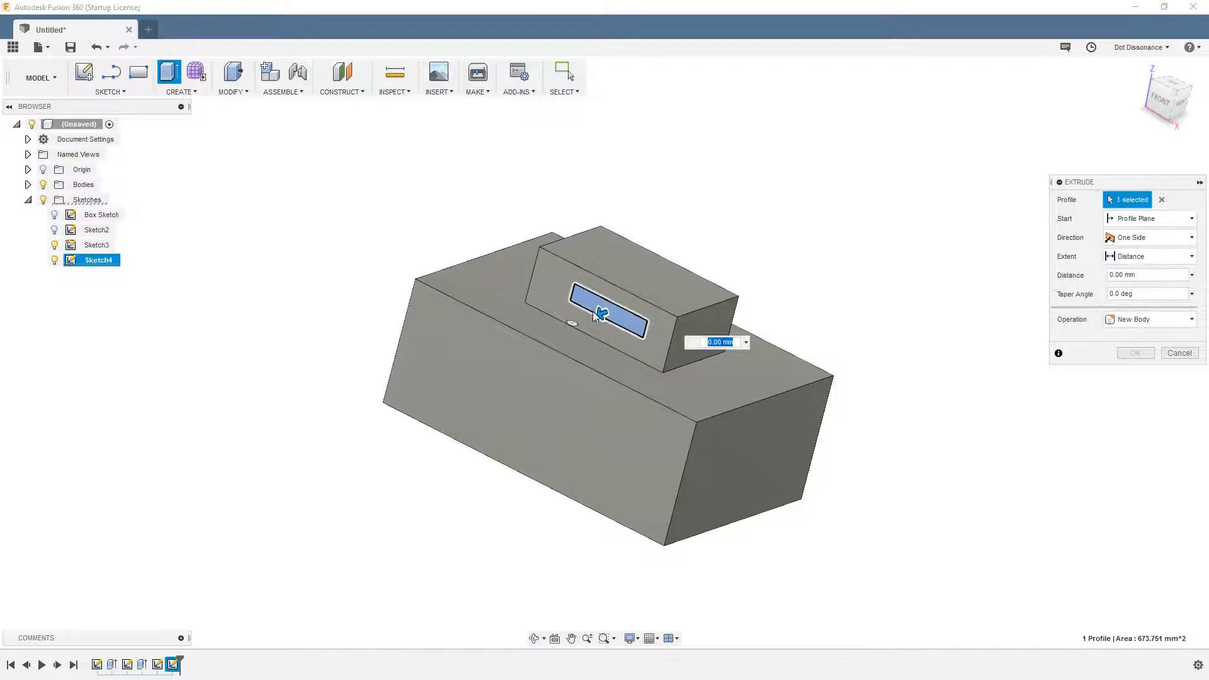
pyautogui.moveTo(596, 310); pyautogui.dragTo(387, 376)
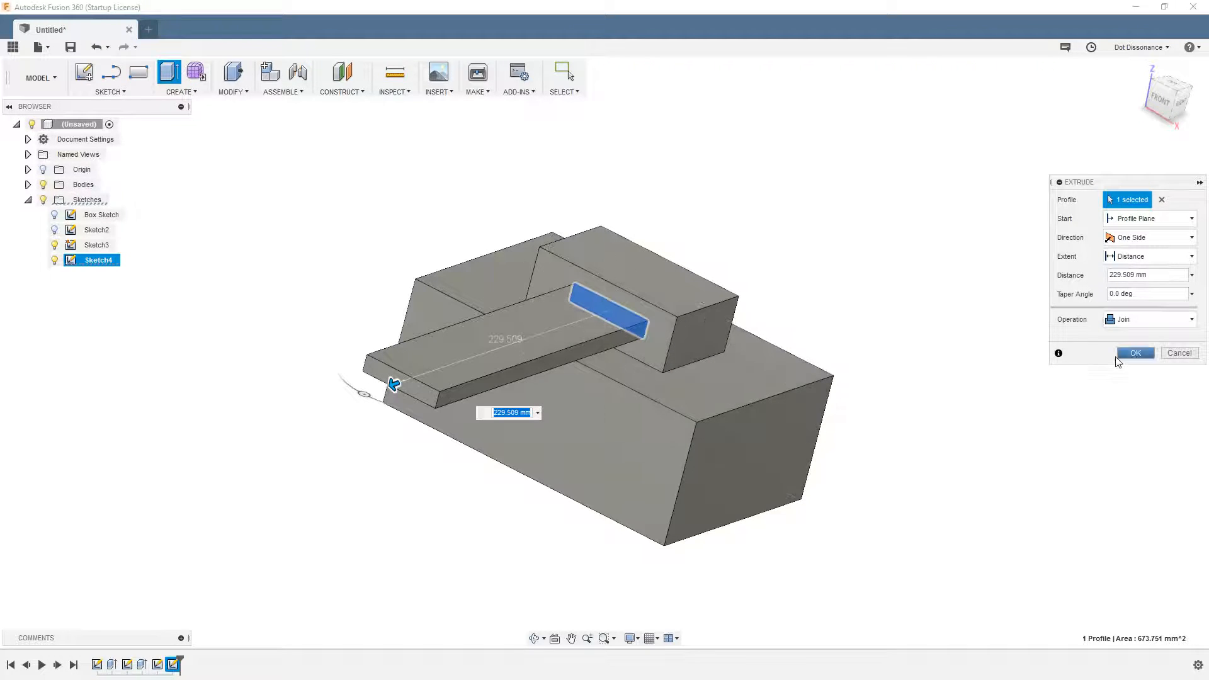
pyautogui.click(1119, 354)
pyautogui.click(486, 337)
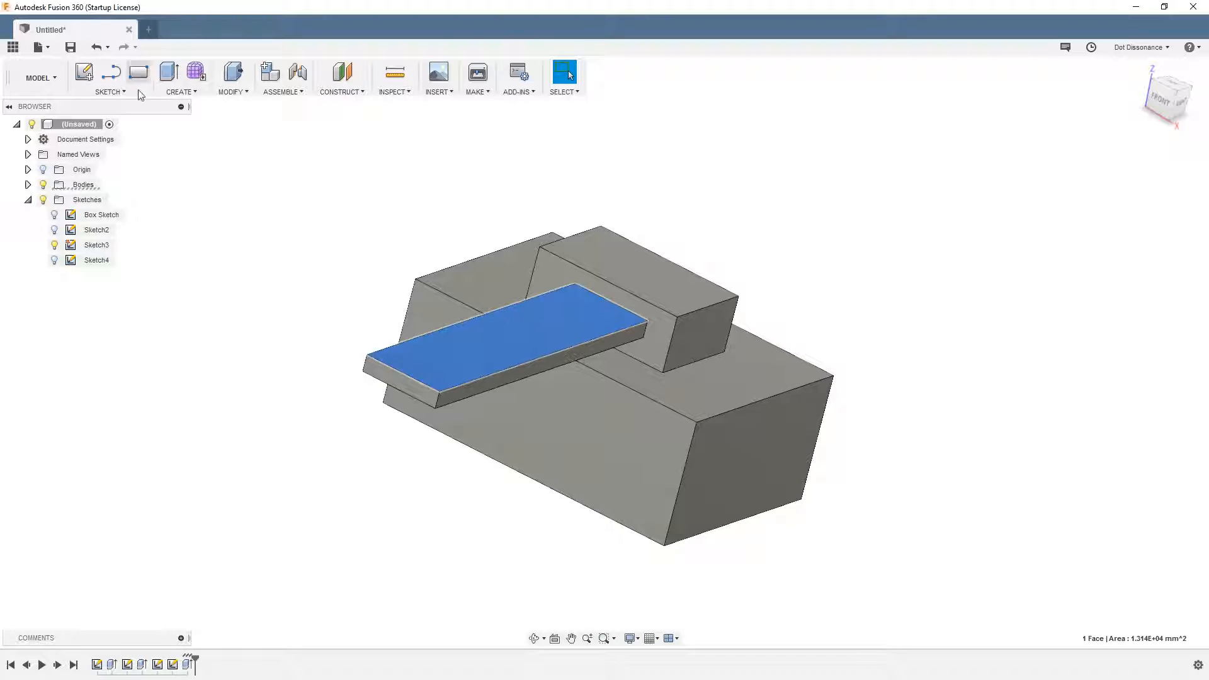
# Step: Create sketches on the bar's top face and the upper block's front face, finishing each without drawing anything
pyautogui.click(84, 72)
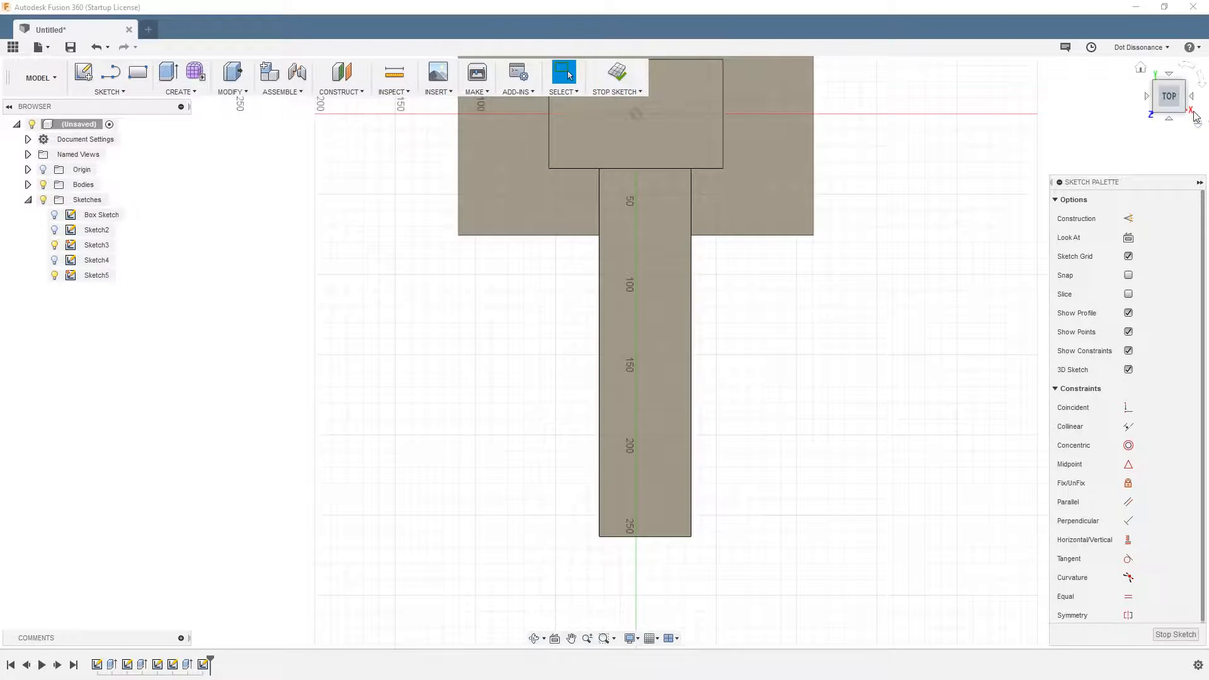
pyautogui.click(617, 72)
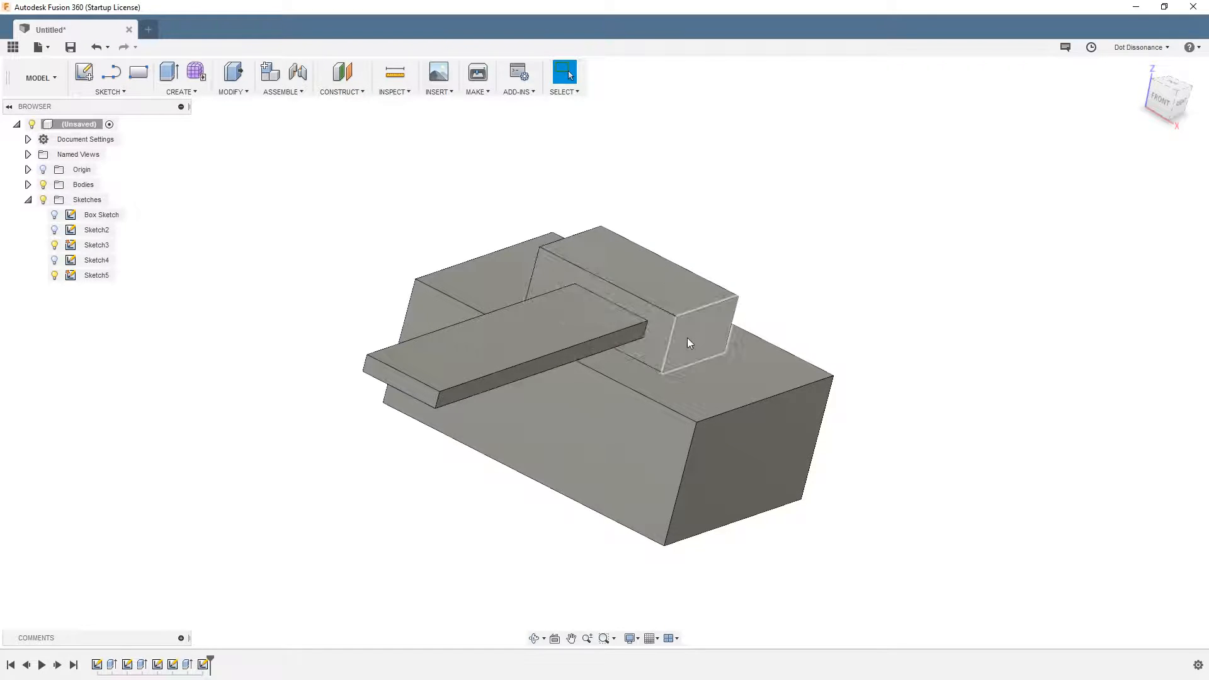
pyautogui.click(663, 340)
pyautogui.click(88, 79)
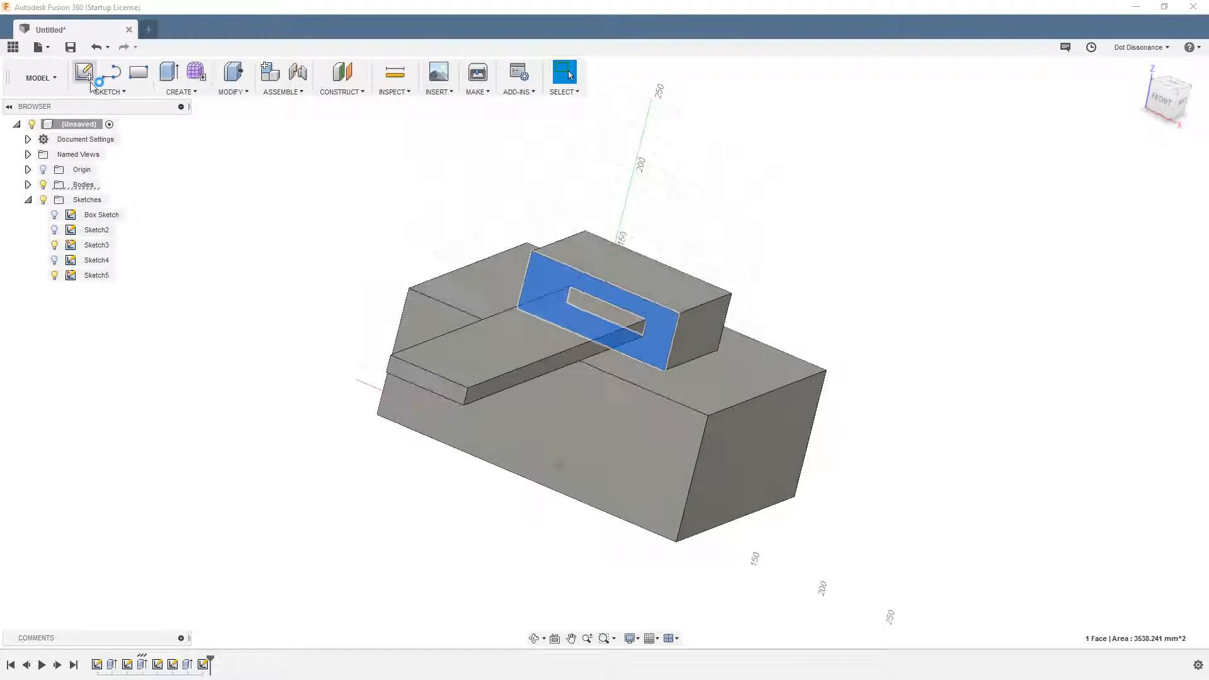
pyautogui.click(617, 73)
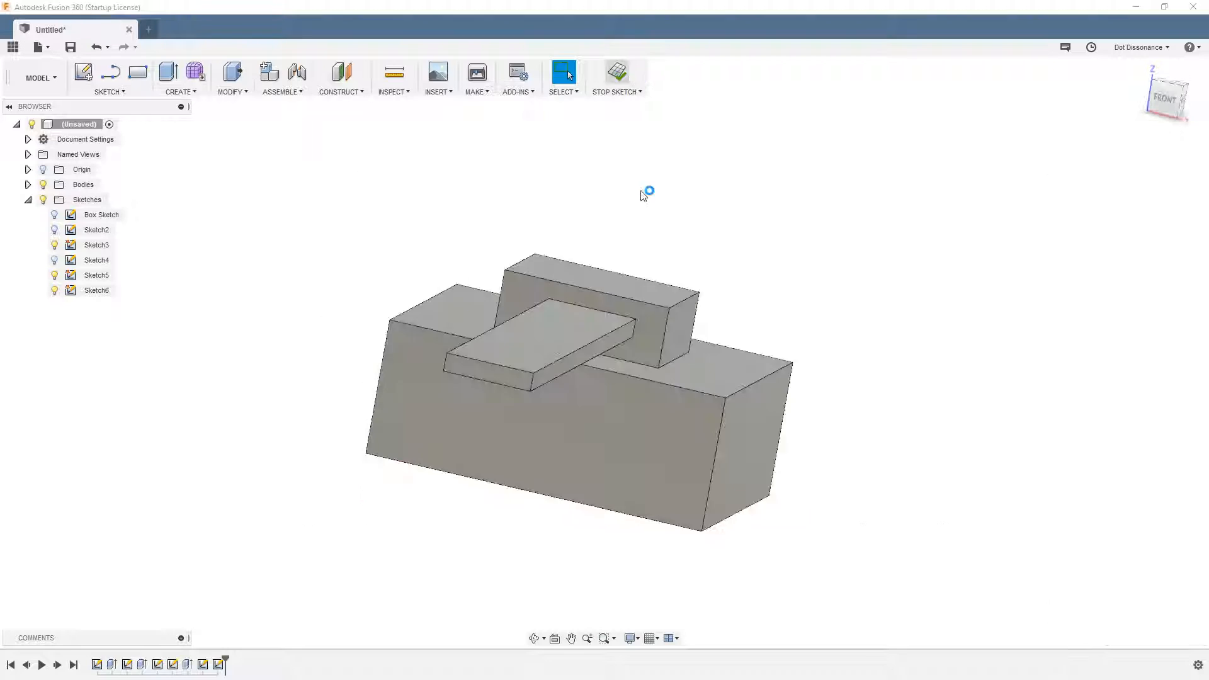
# Step: Create a sketch on the upper block's small end face and draw a two-point rectangle near its middle
pyautogui.click(706, 331)
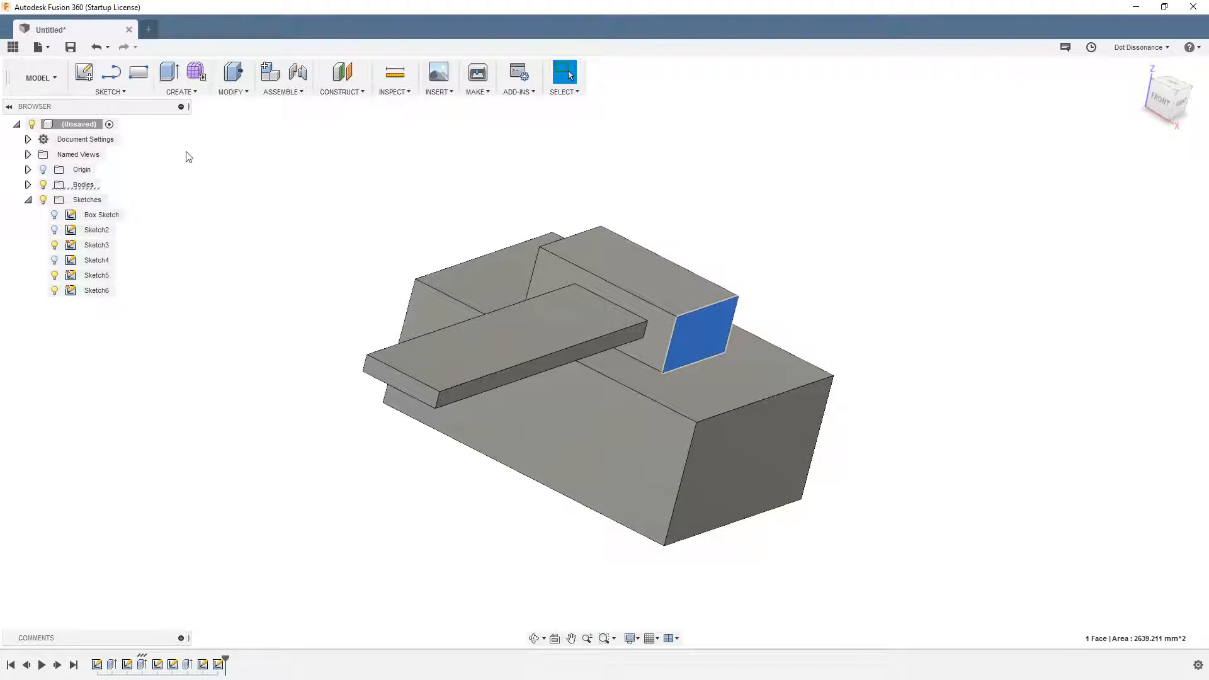
pyautogui.click(83, 73)
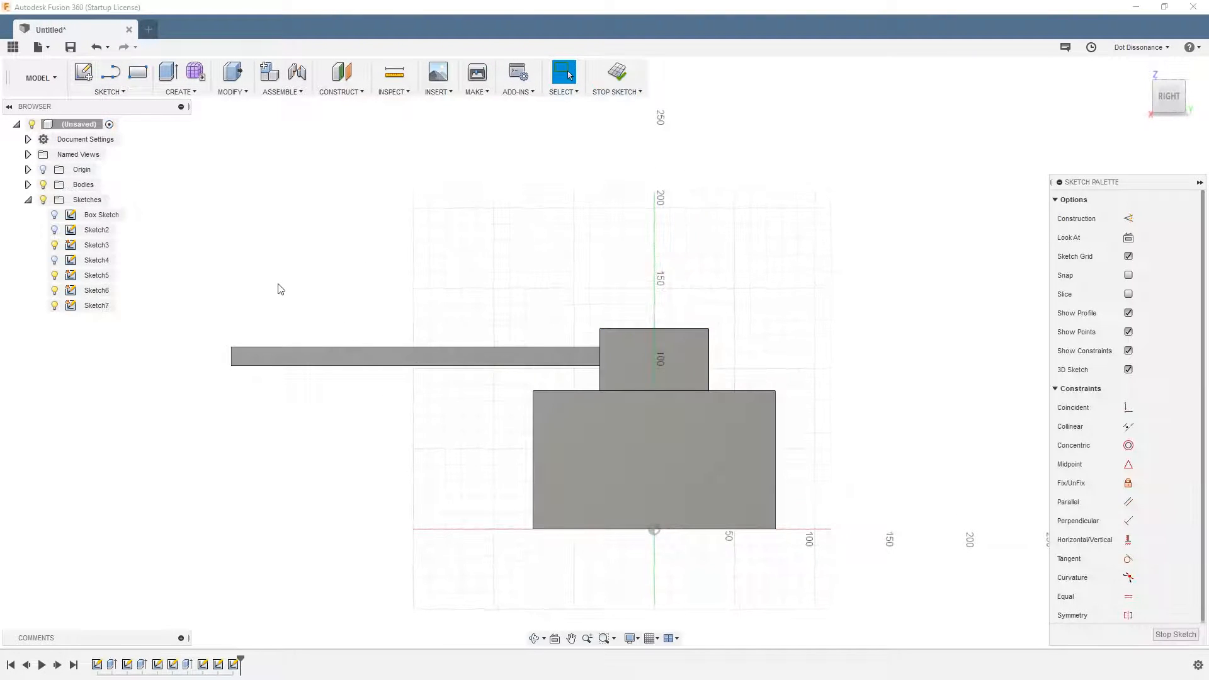
pyautogui.press('r')
pyautogui.click(622, 346)
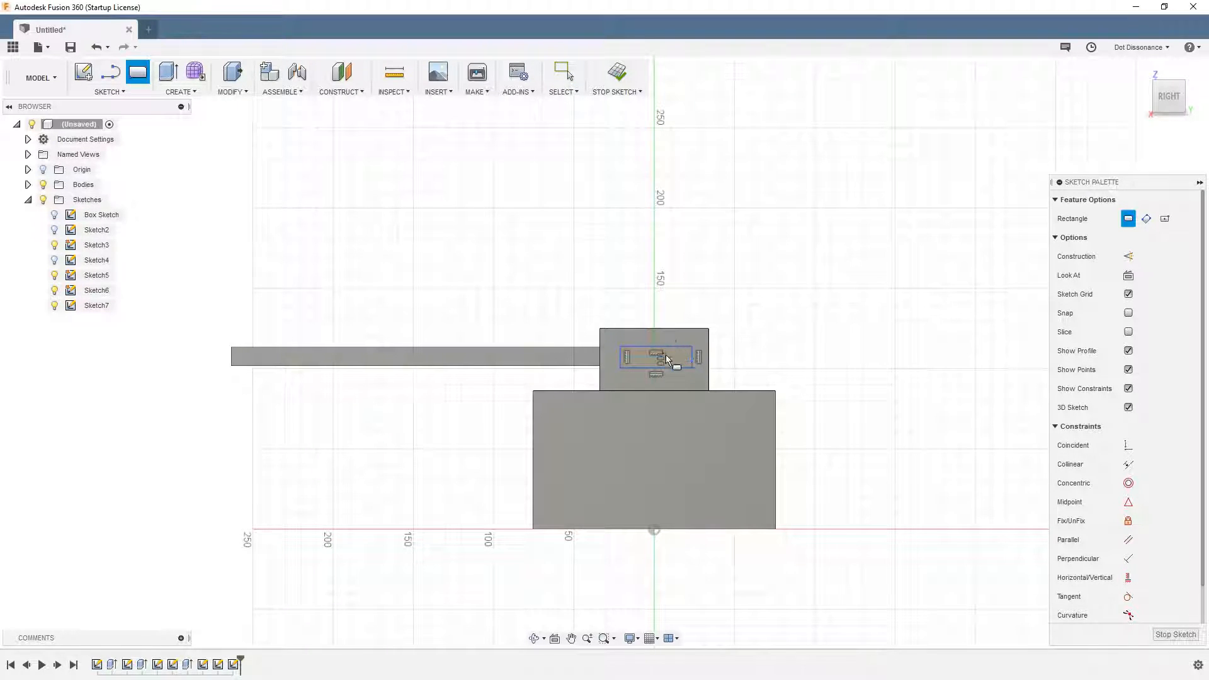
pyautogui.click(666, 354)
# Step: Extrude the end-face rectangle inward as a cut through the upper block
pyautogui.press('e')
pyautogui.click(697, 341)
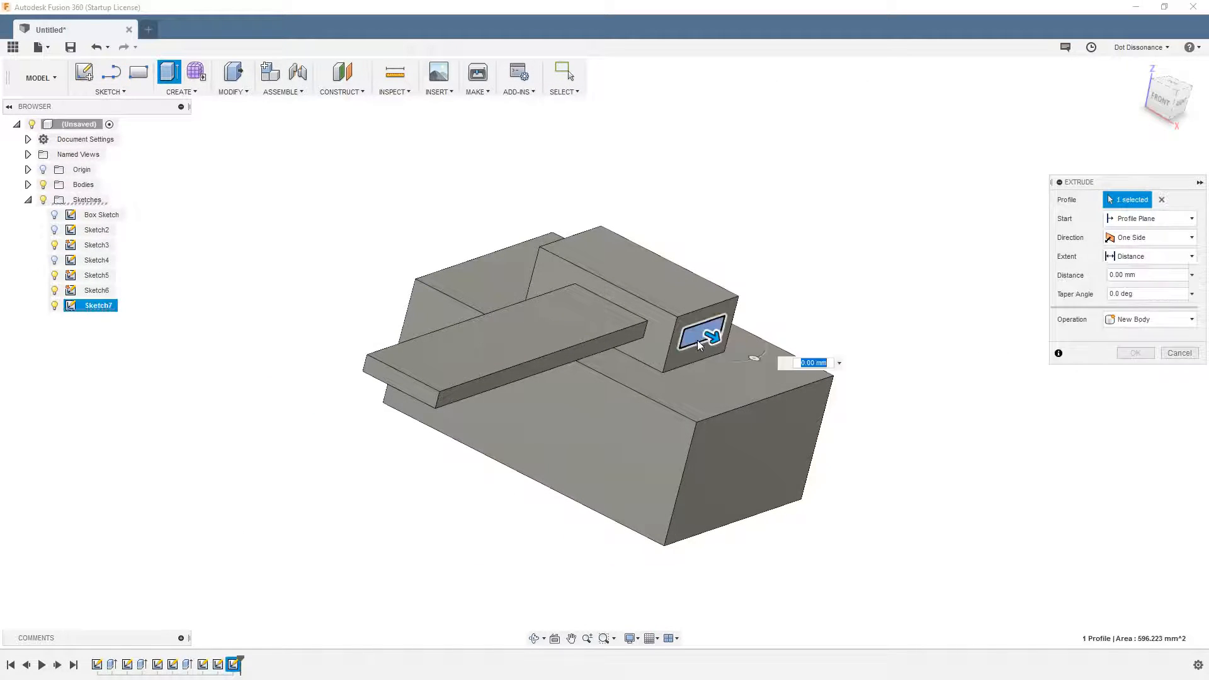
pyautogui.moveTo(697, 340); pyautogui.dragTo(430, 192)
pyautogui.click(1154, 256)
pyautogui.click(1137, 307)
pyautogui.click(1136, 371)
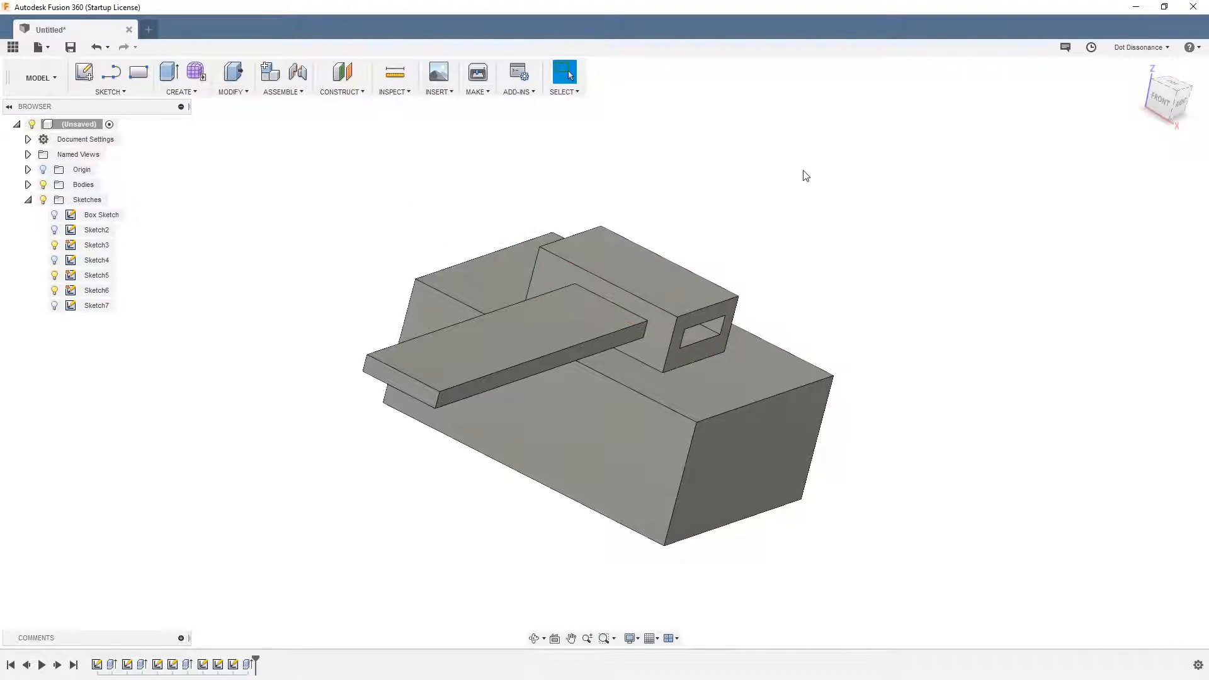
# Step: Check the sketches in the design history one by one to see which of them contain geometry
pyautogui.scroll(-1, 785, 304)
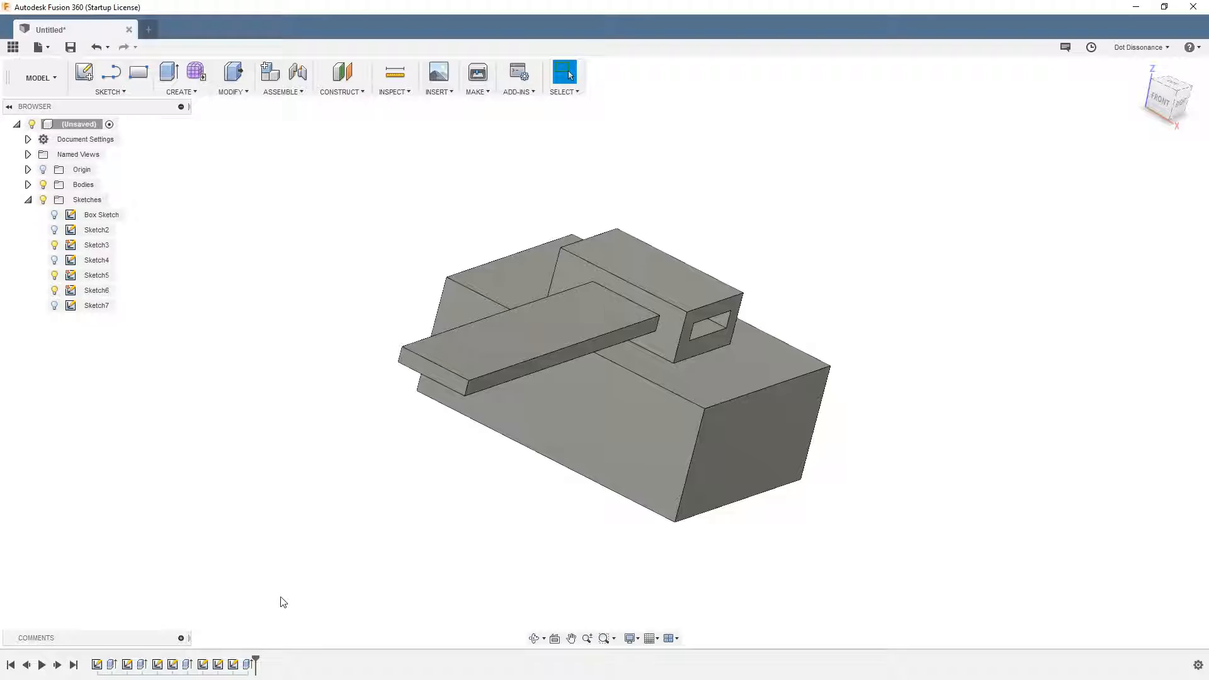
pyautogui.click(232, 665)
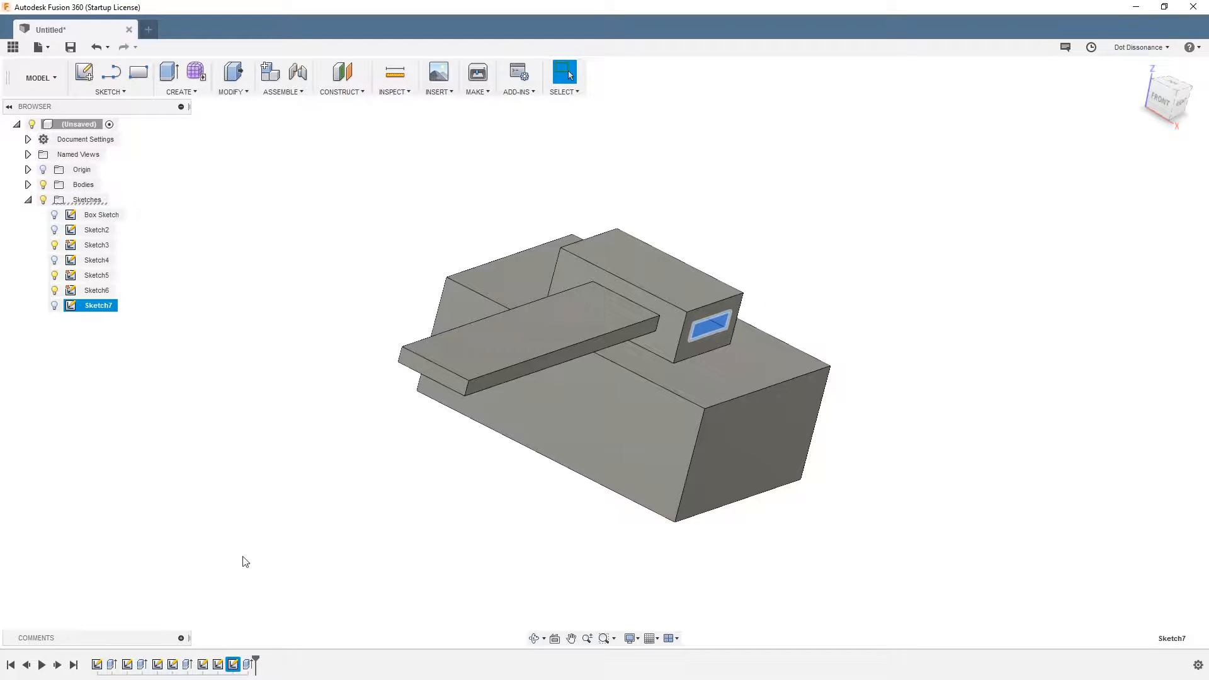
pyautogui.click(219, 666)
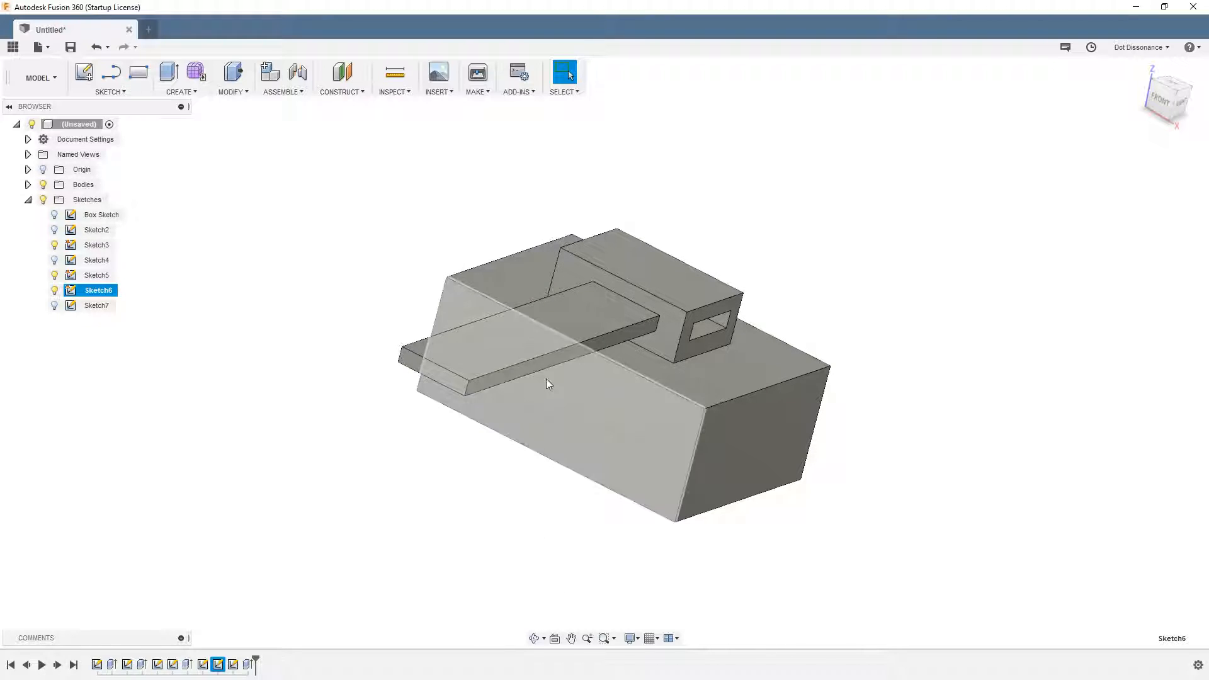
pyautogui.click(381, 518)
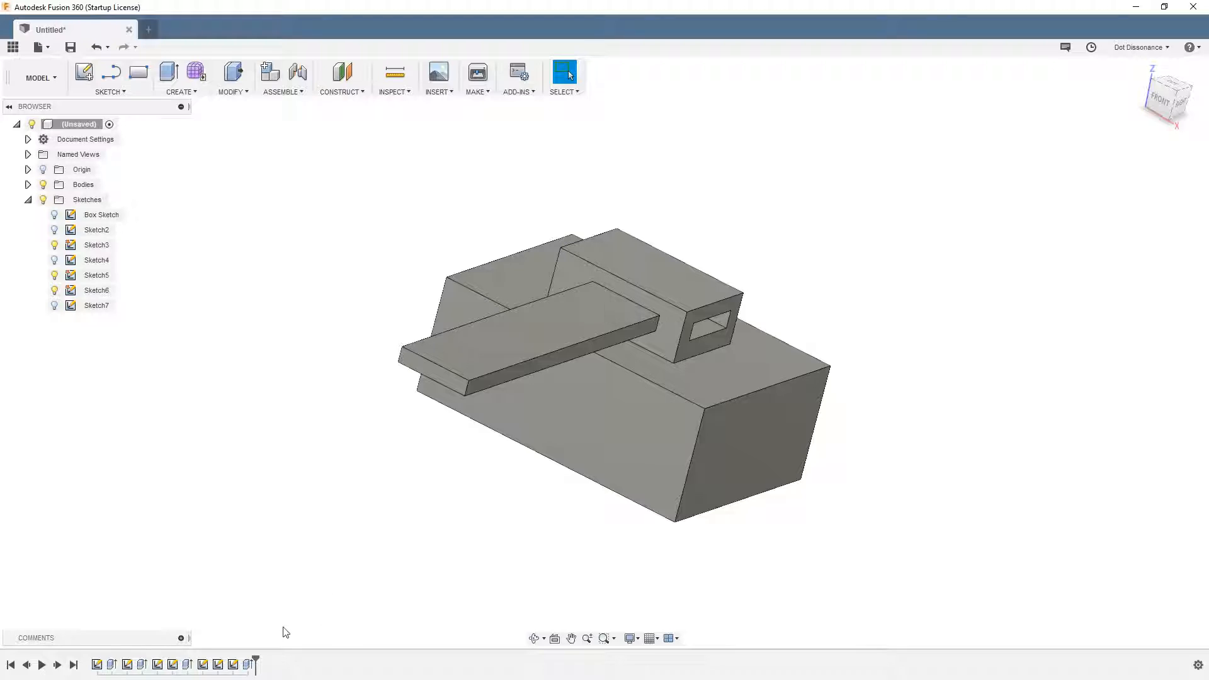
pyautogui.click(203, 665)
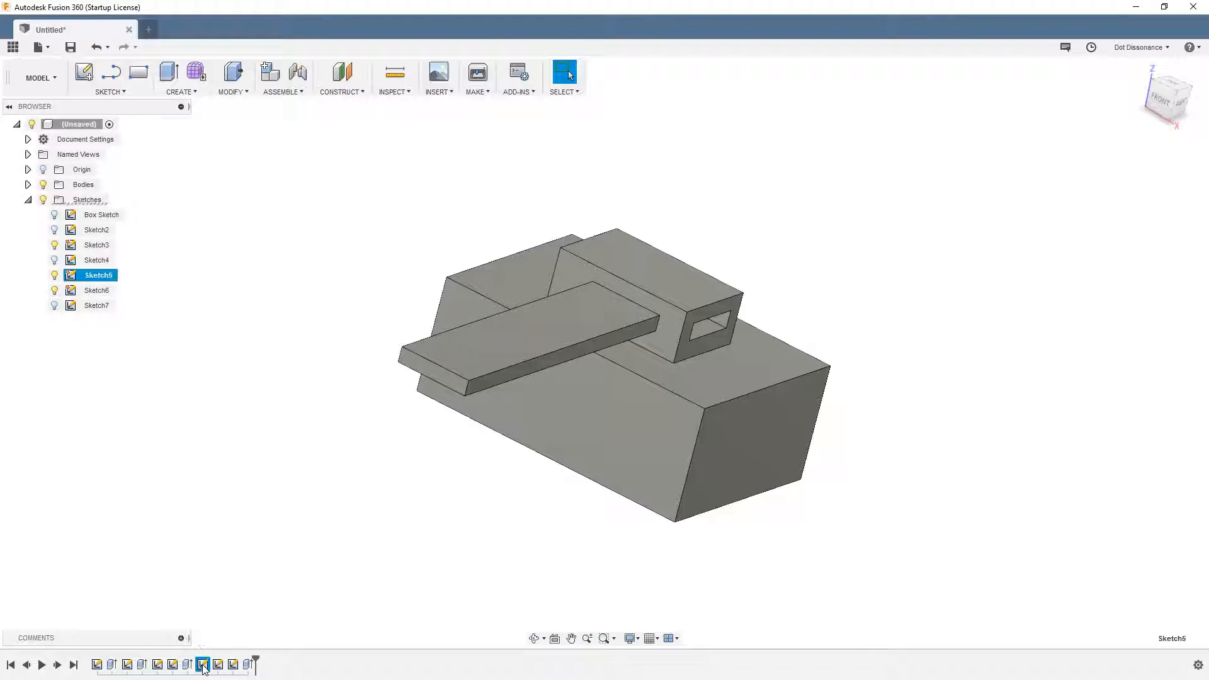
pyautogui.click(157, 665)
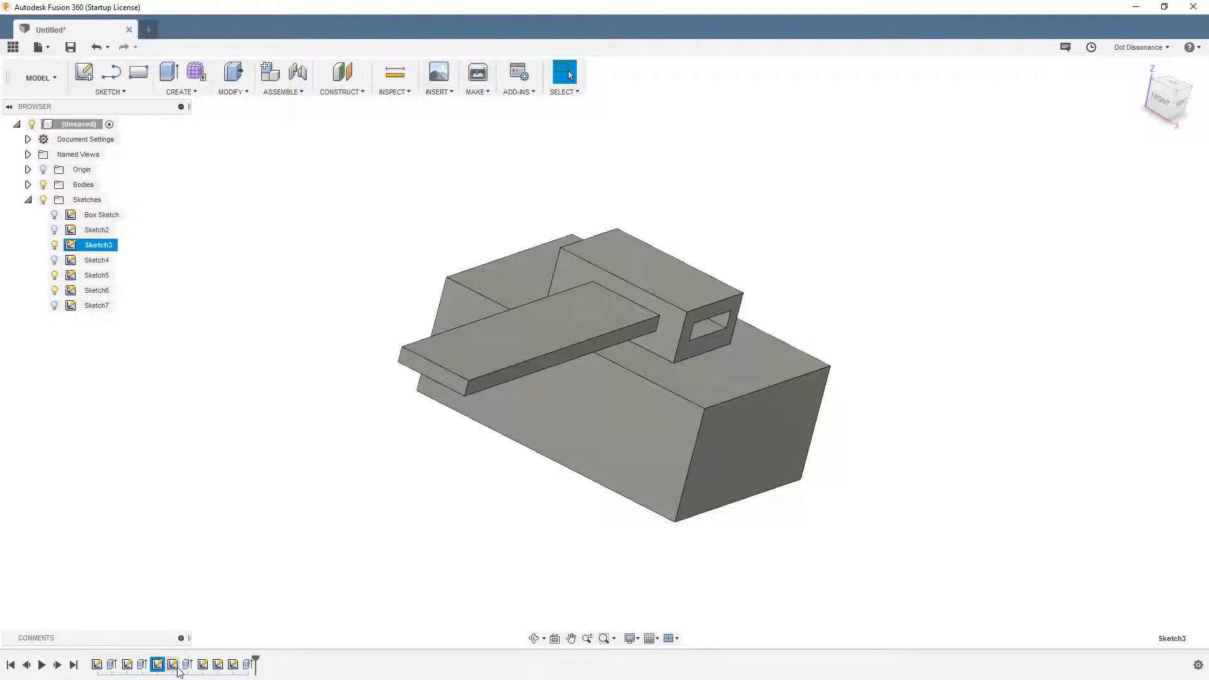
pyautogui.click(172, 665)
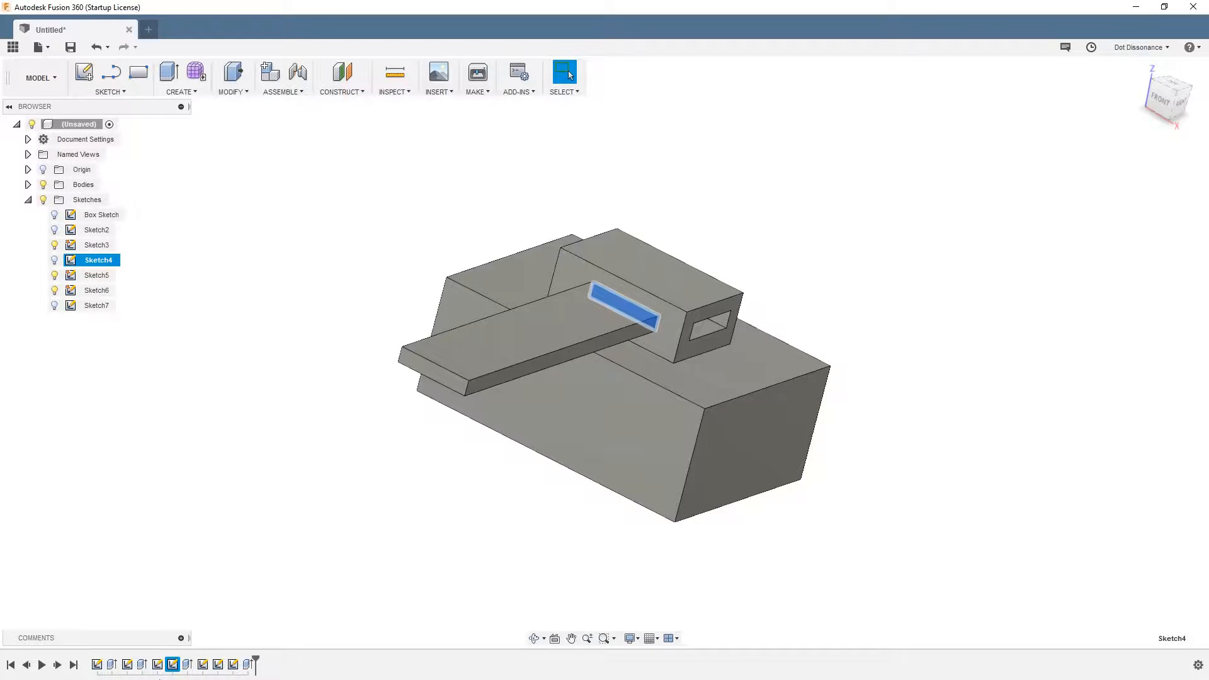
pyautogui.click(161, 665)
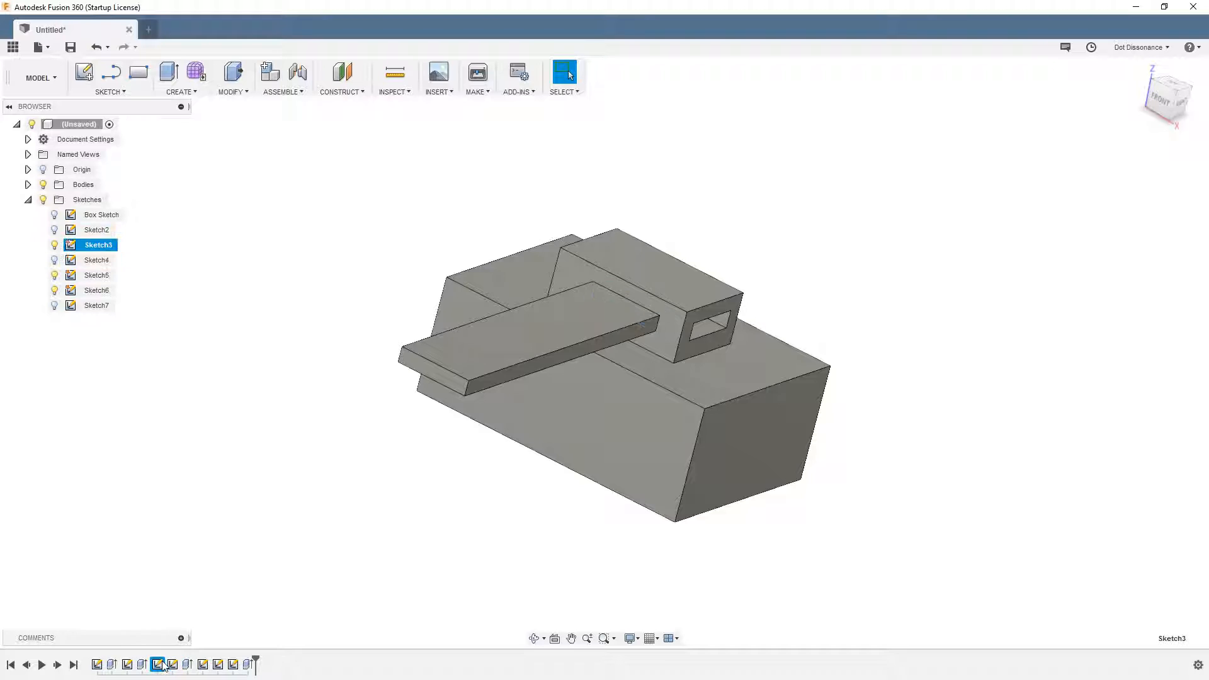
pyautogui.click(174, 665)
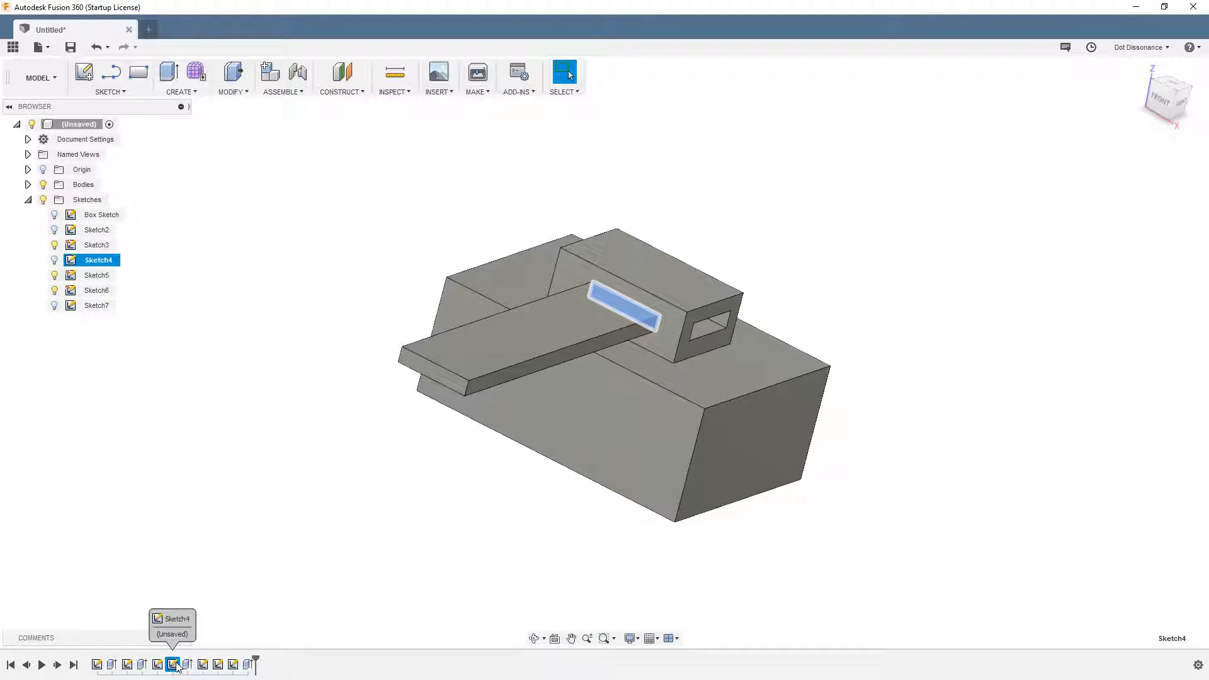
# Step: Delete the empty sketches Sketch3, Sketch5 and Sketch6 from the design history
pyautogui.click(159, 665)
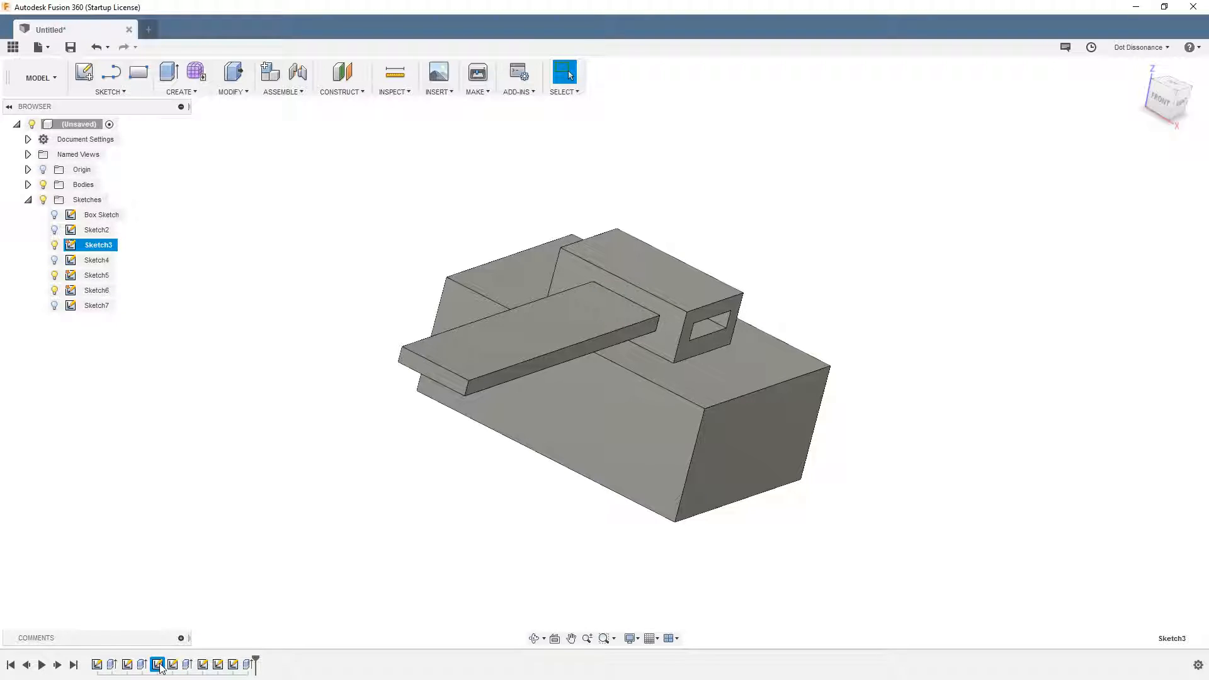
pyautogui.rightClick(161, 666)
pyautogui.click(198, 580)
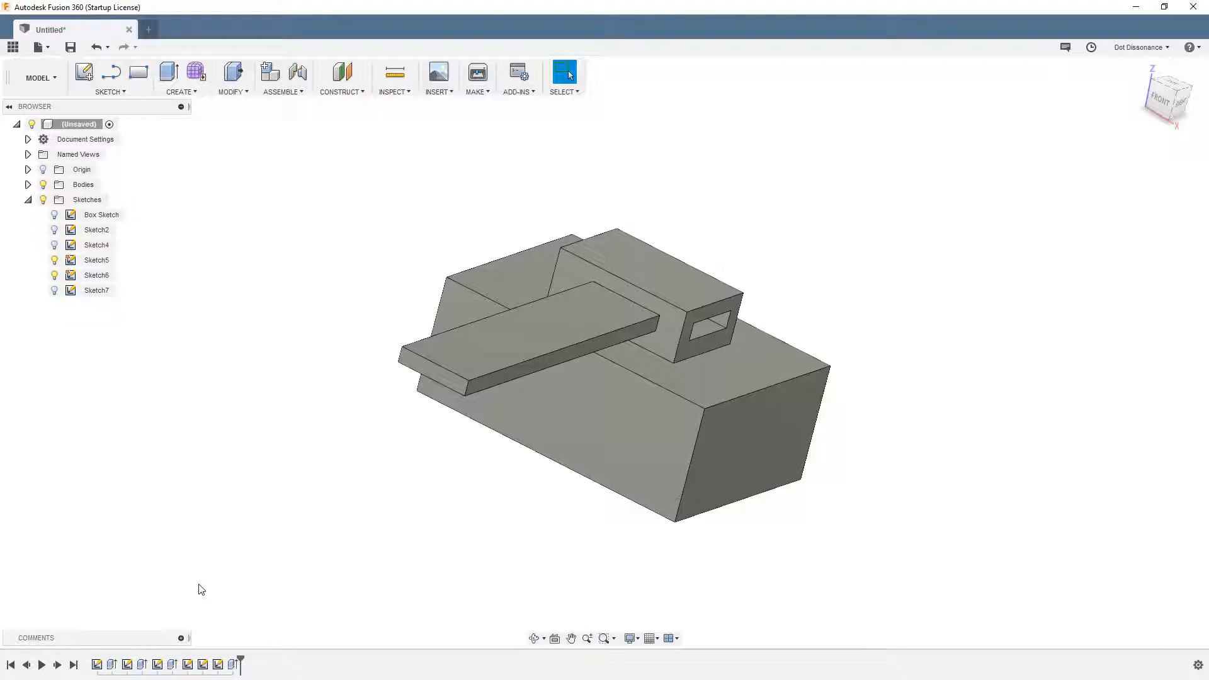
pyautogui.click(217, 665)
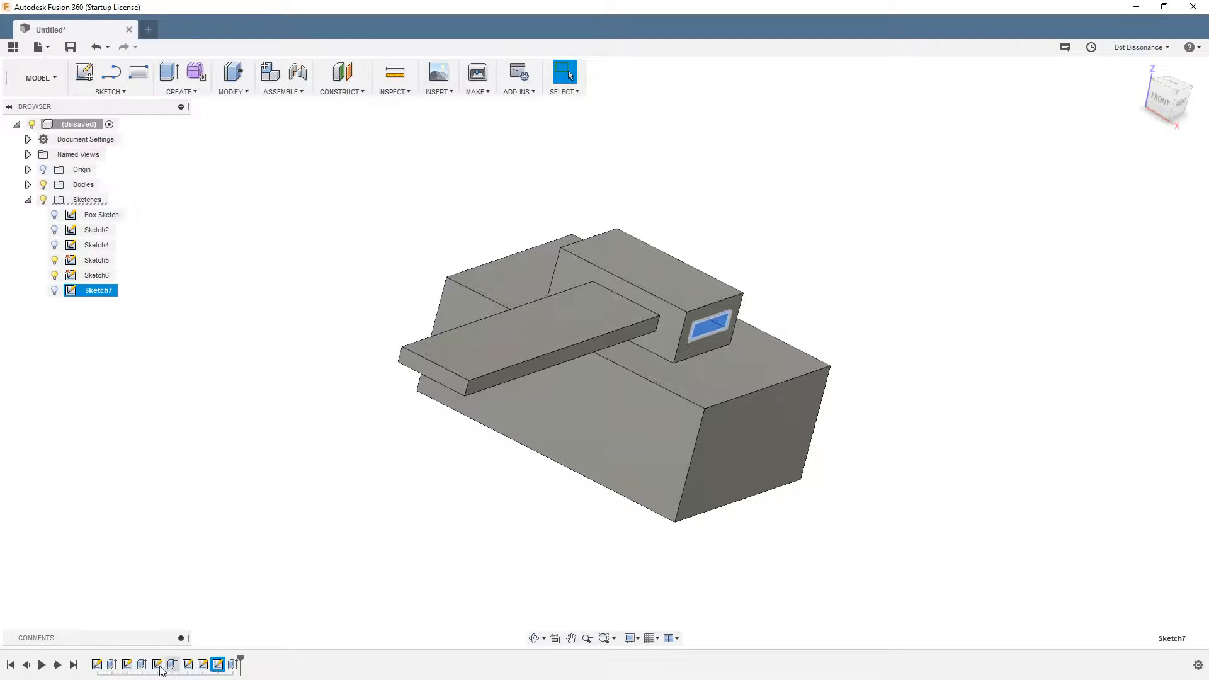
pyautogui.click(203, 665)
pyautogui.click(188, 665)
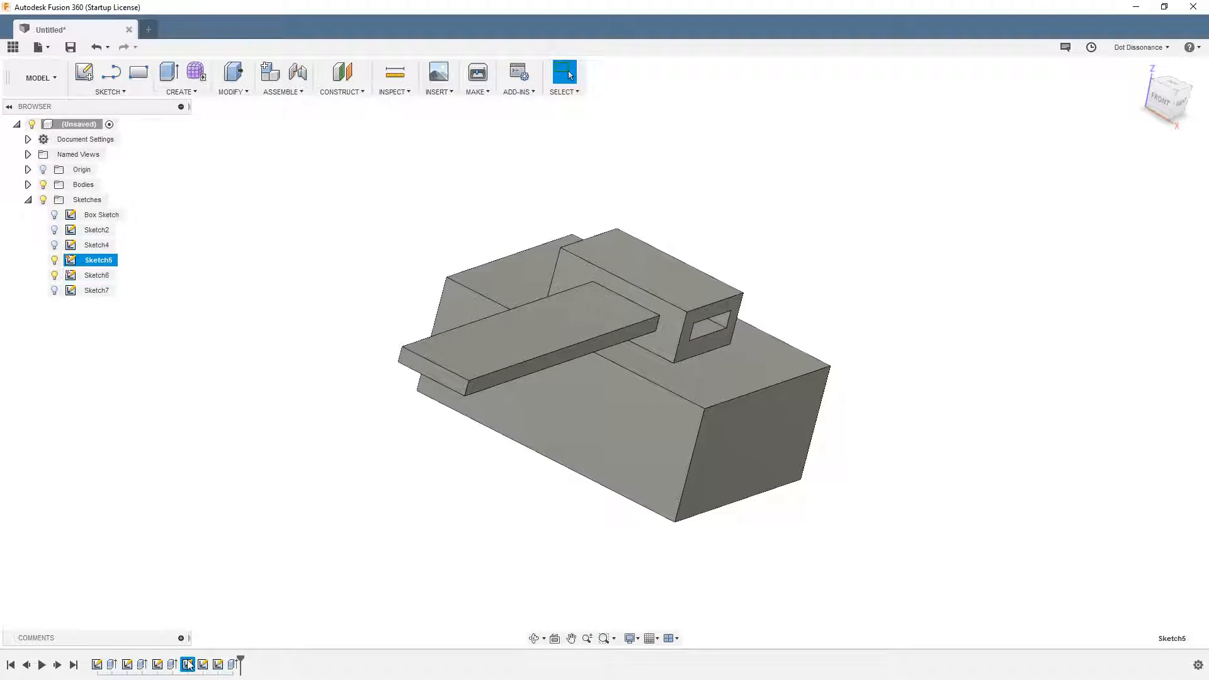
pyautogui.rightClick(189, 666)
pyautogui.click(228, 577)
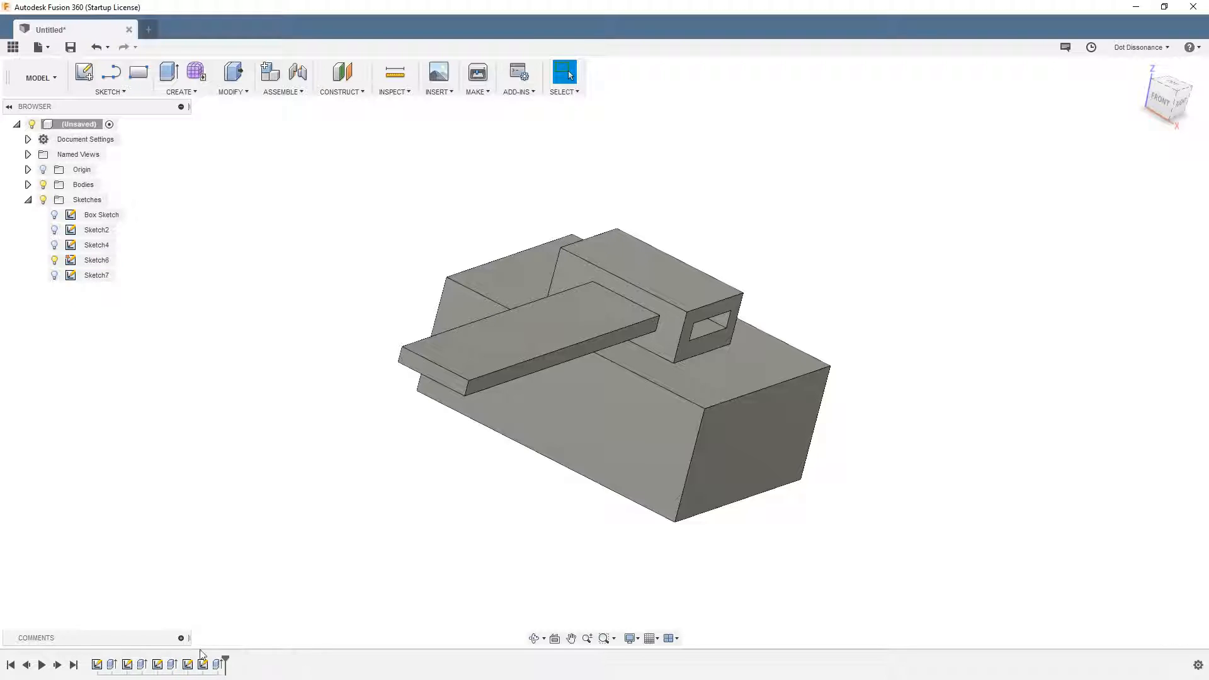
pyautogui.rightClick(189, 665)
pyautogui.click(222, 591)
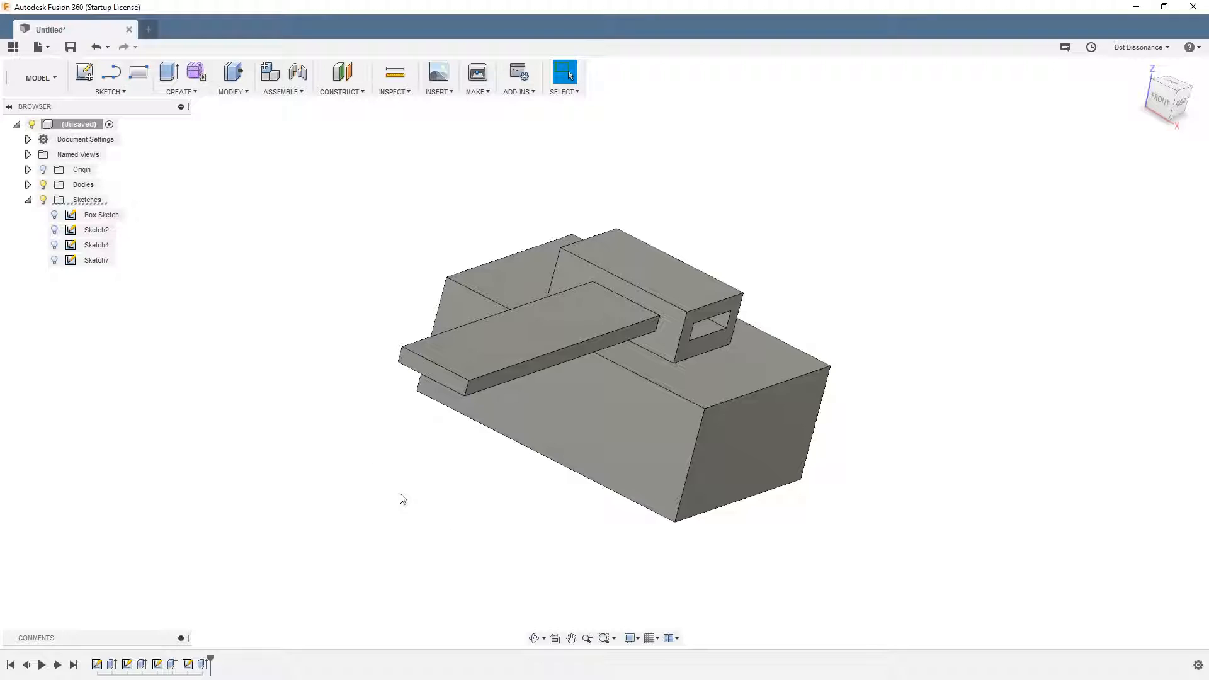
# Step: Create a sketch on the upper block's top face and finish it without drawing anything
pyautogui.keyDown('shift'); pyautogui.moveTo(351, 334); pyautogui.dragTo(359, 270, button='middle'); pyautogui.keyUp('shift')
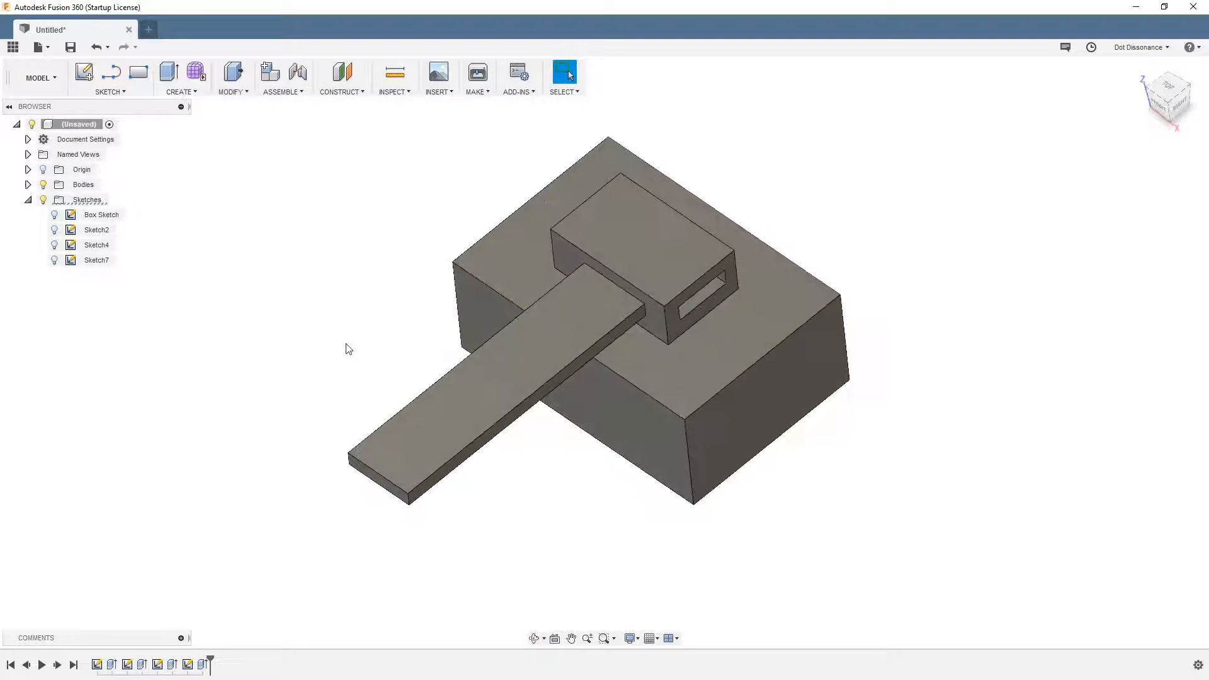
pyautogui.scroll(-3, 259, 460)
pyautogui.scroll(3, 332, 320)
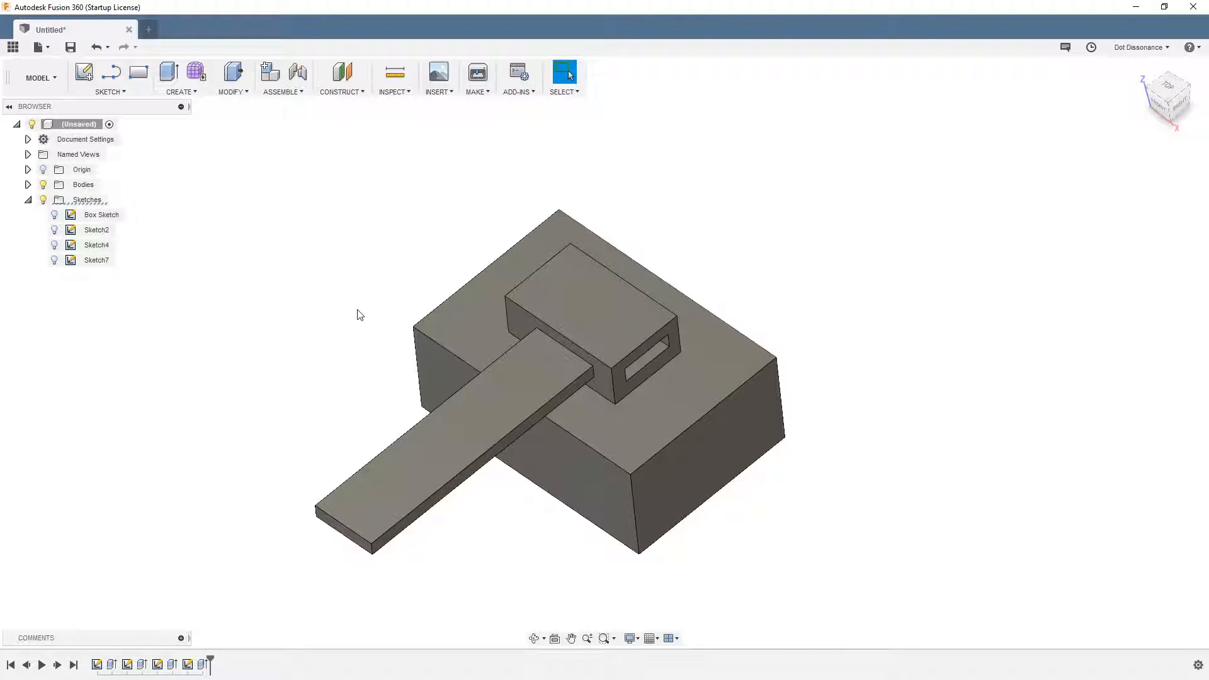
pyautogui.click(84, 72)
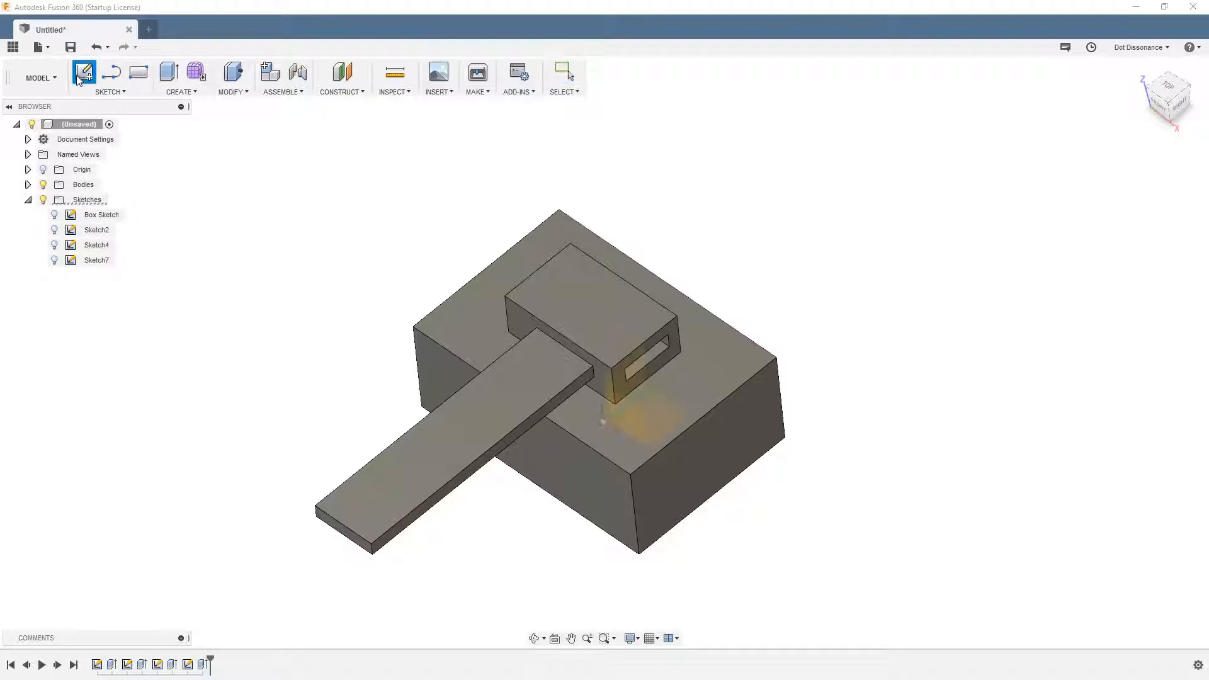
pyautogui.click(574, 282)
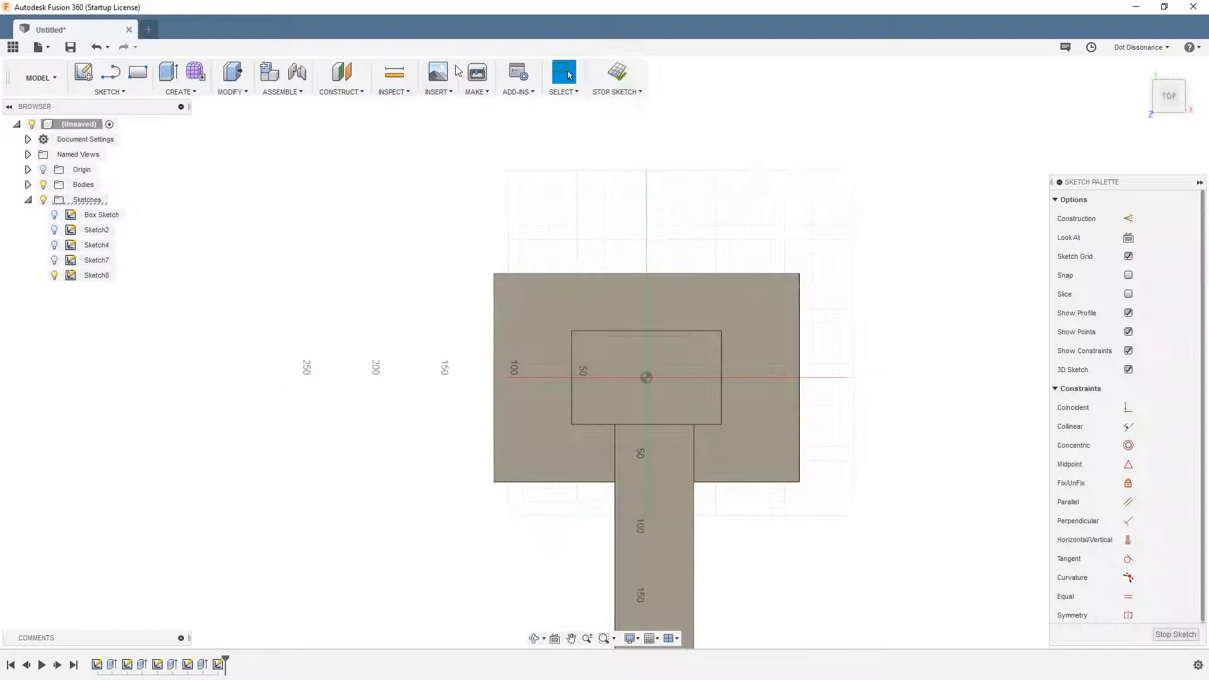
pyautogui.click(616, 74)
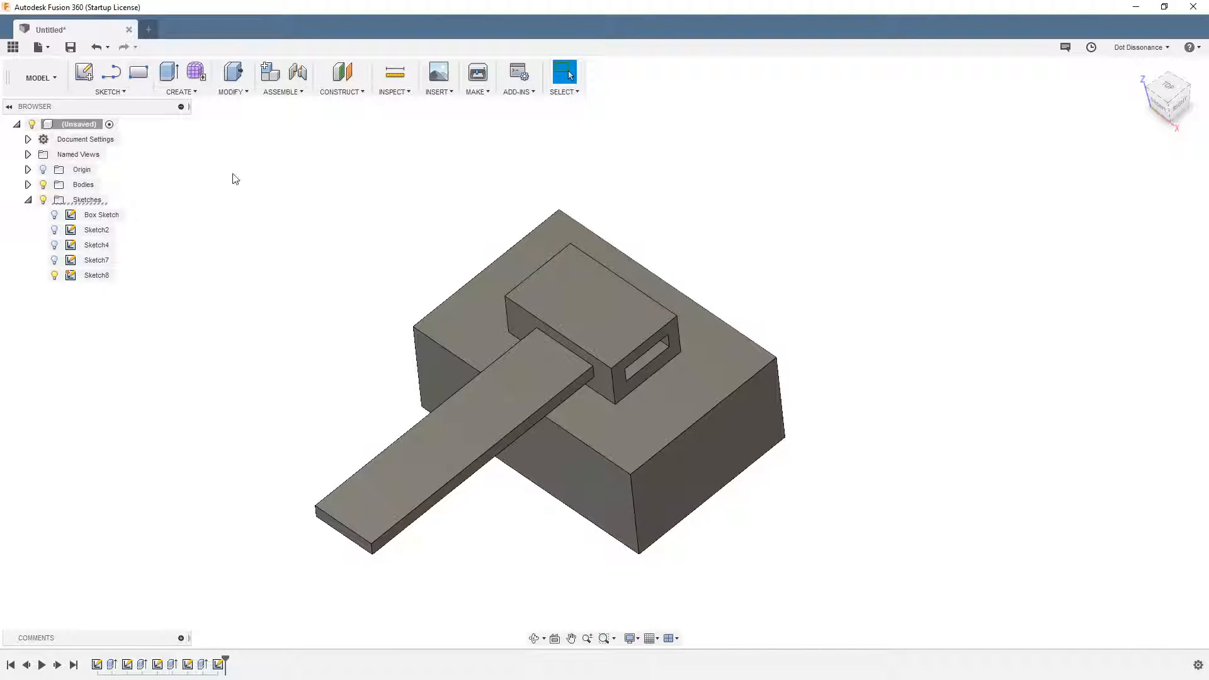
# Step: Create another sketch on the upper block's top face and draw a circle centred on the origin, within the face's edges
pyautogui.click(83, 73)
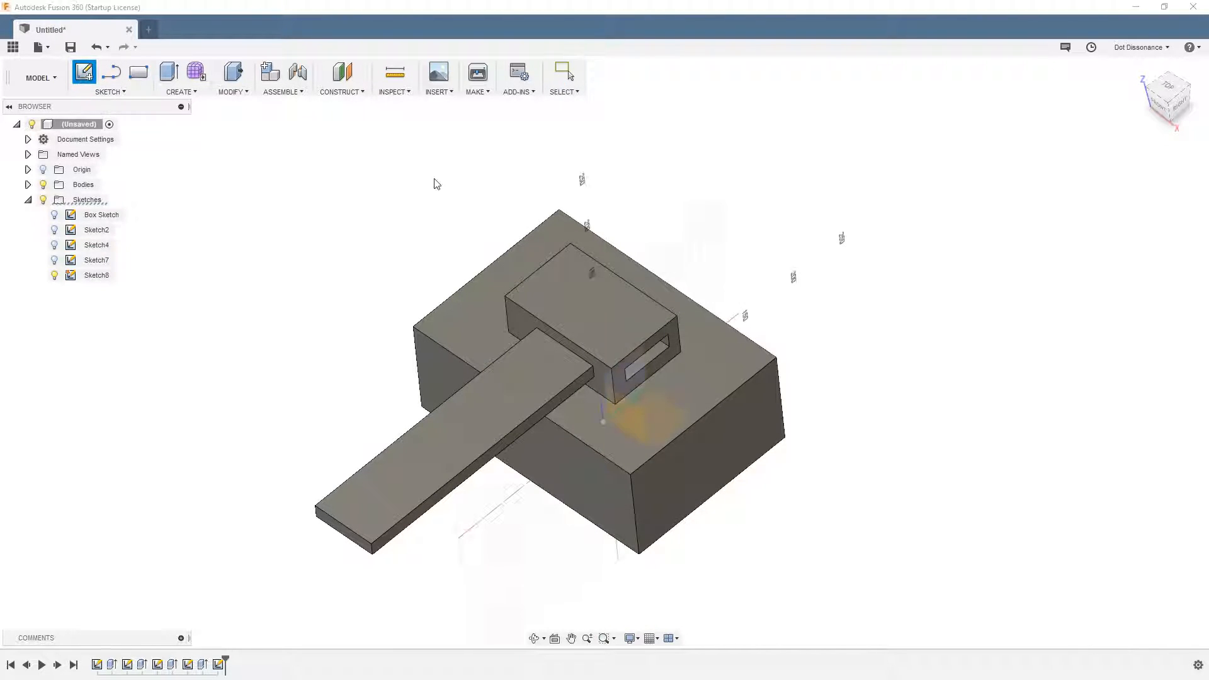
pyautogui.click(596, 285)
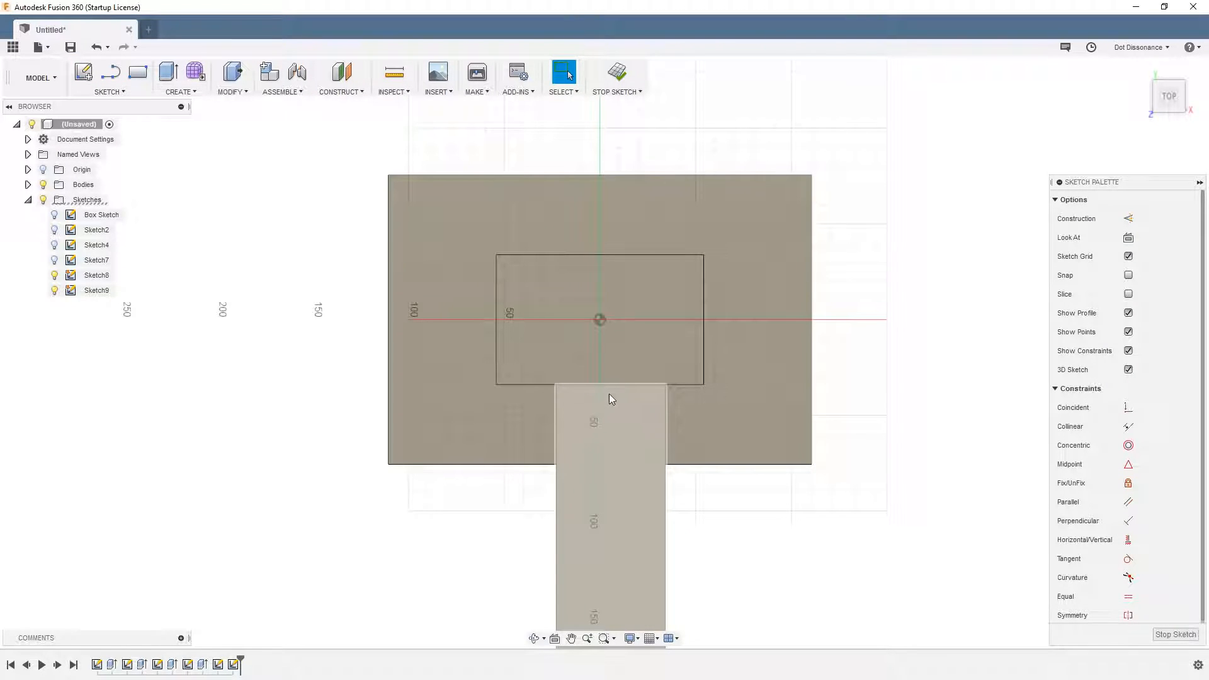
pyautogui.press('c')
pyautogui.click(599, 320)
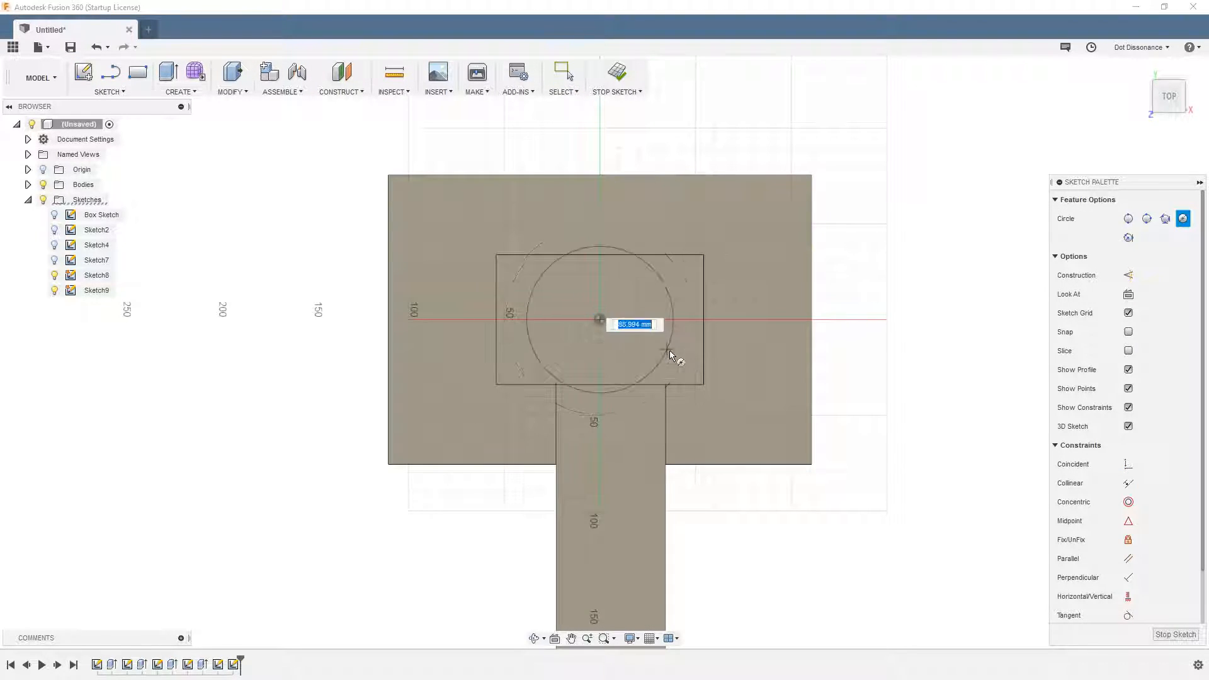
pyautogui.click(653, 343)
# Step: Extrude the circle on the upper block's top face upwards by about 69 mm, joined to the block
pyautogui.press('e')
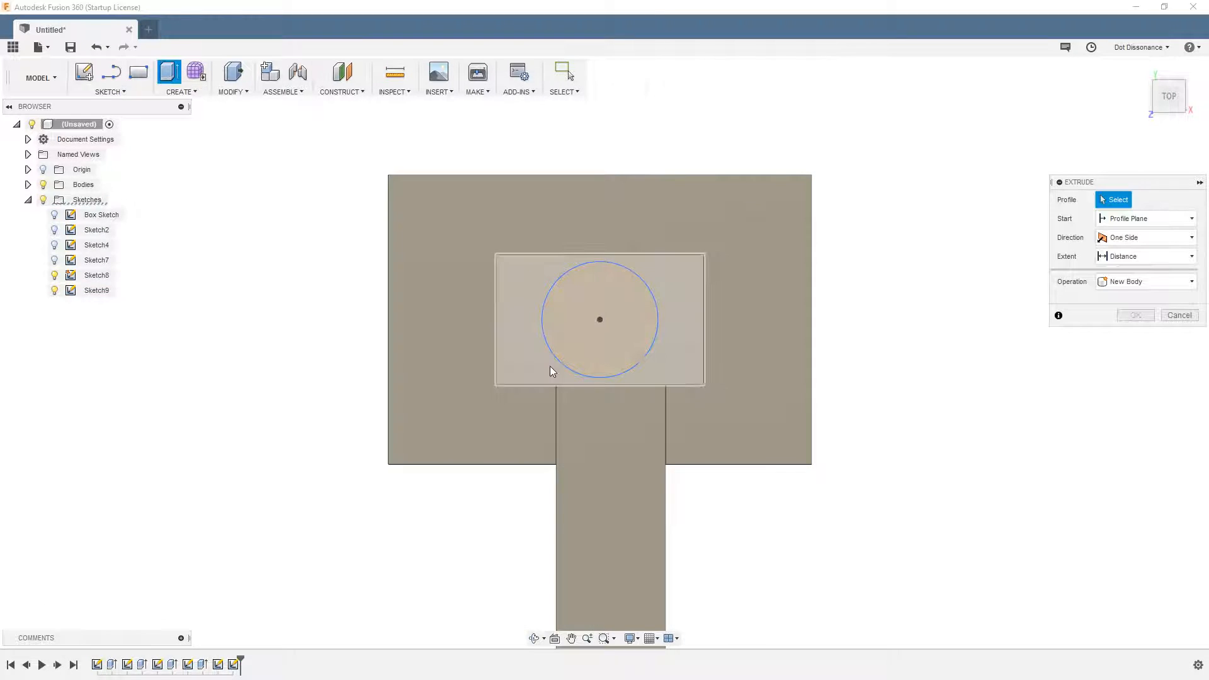
pyautogui.click(609, 357)
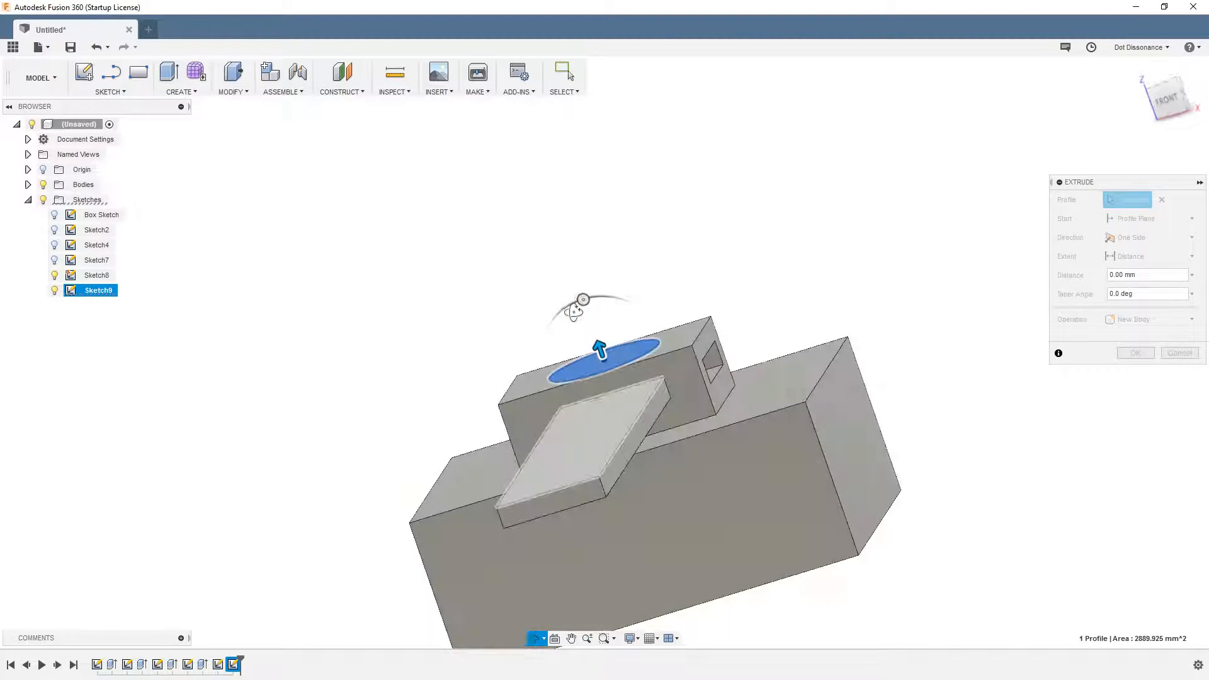
pyautogui.moveTo(585, 340); pyautogui.dragTo(552, 221)
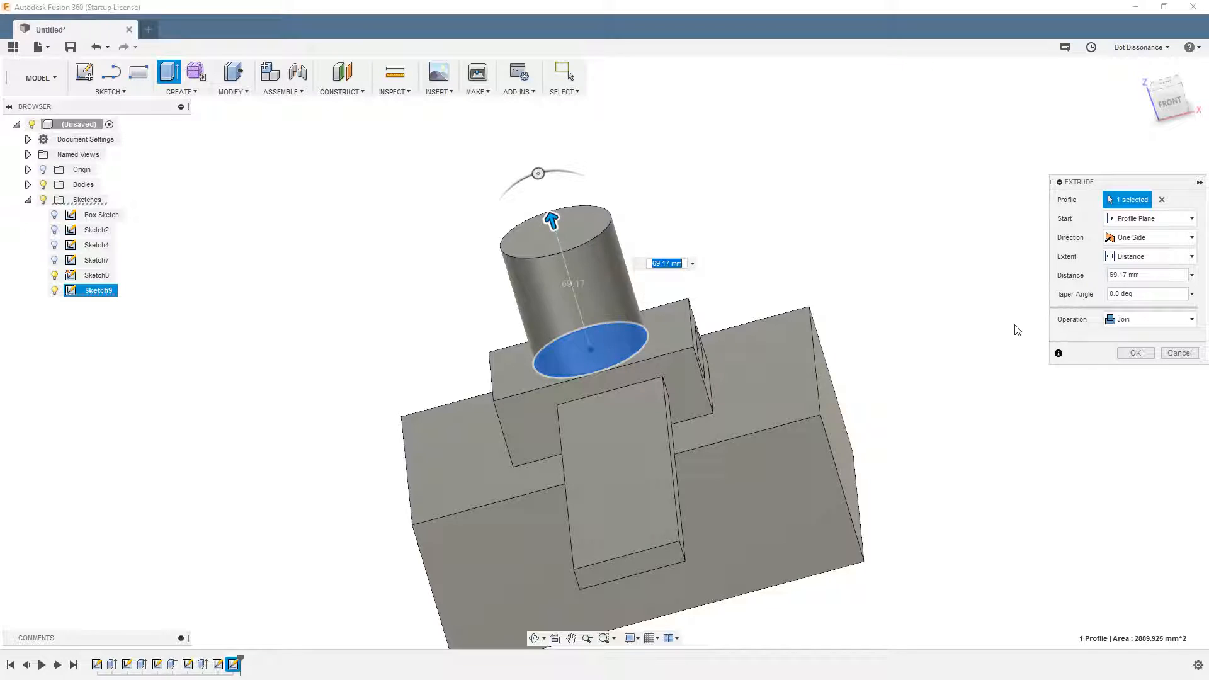
pyautogui.click(1136, 353)
pyautogui.keyDown('shift'); pyautogui.moveTo(1099, 349); pyautogui.dragTo(993, 323, button='middle'); pyautogui.keyUp('shift')
pyautogui.scroll(-2, 429, 372)
pyautogui.scroll(1, 429, 372)
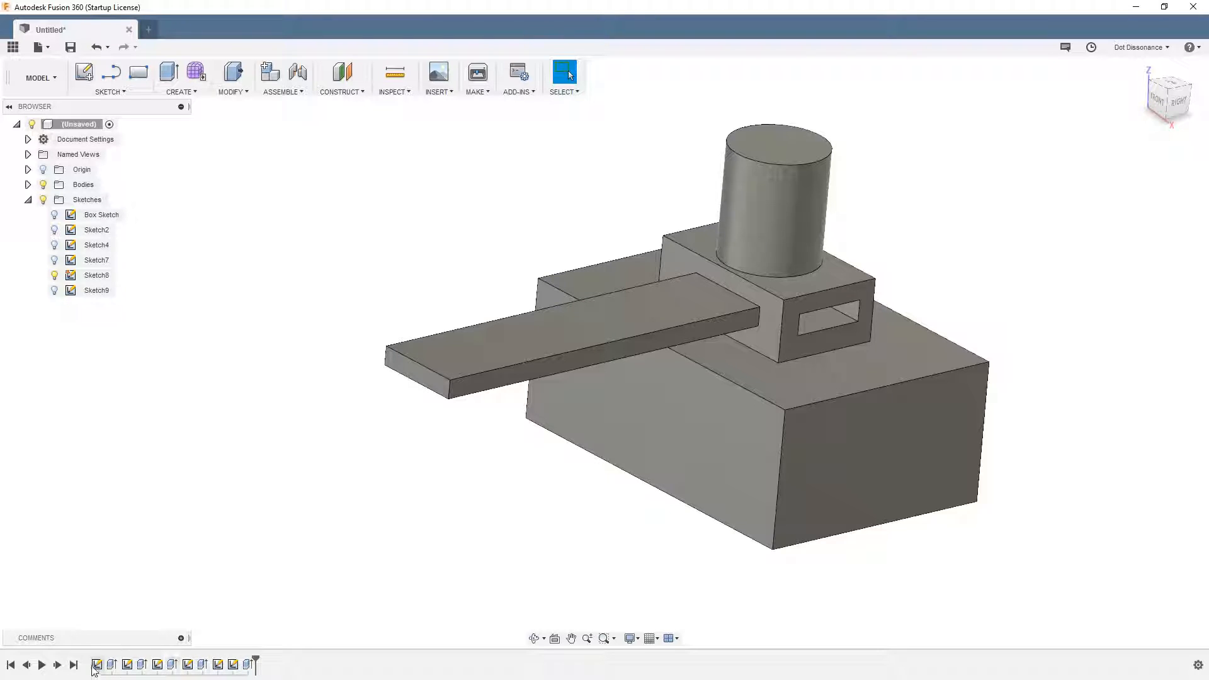
# Step: Delete the empty sketch Sketch8 from the design history
pyautogui.click(235, 666)
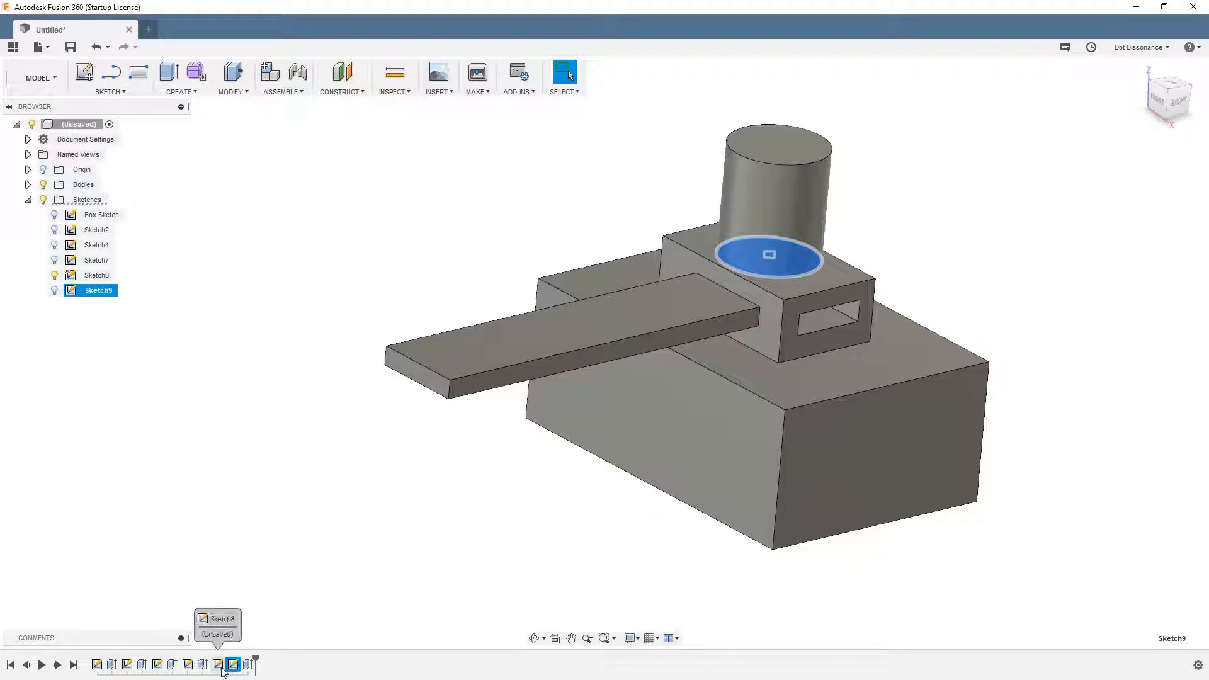
pyautogui.click(218, 665)
pyautogui.rightClick(218, 665)
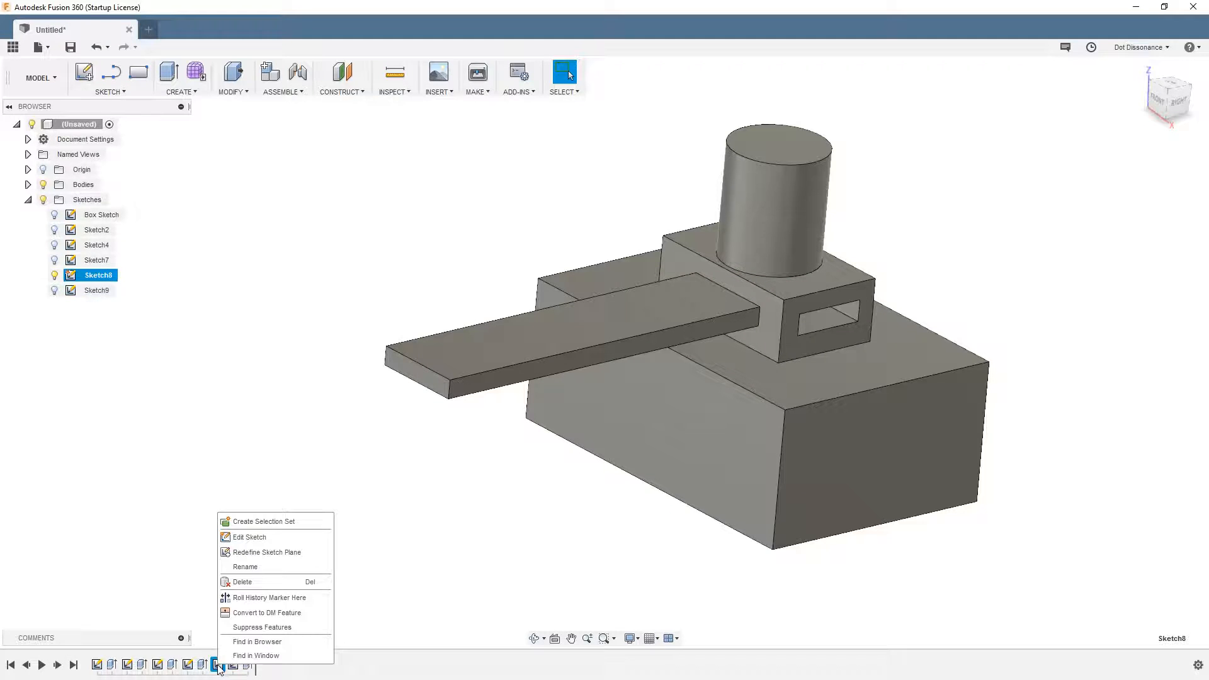
pyautogui.click(247, 583)
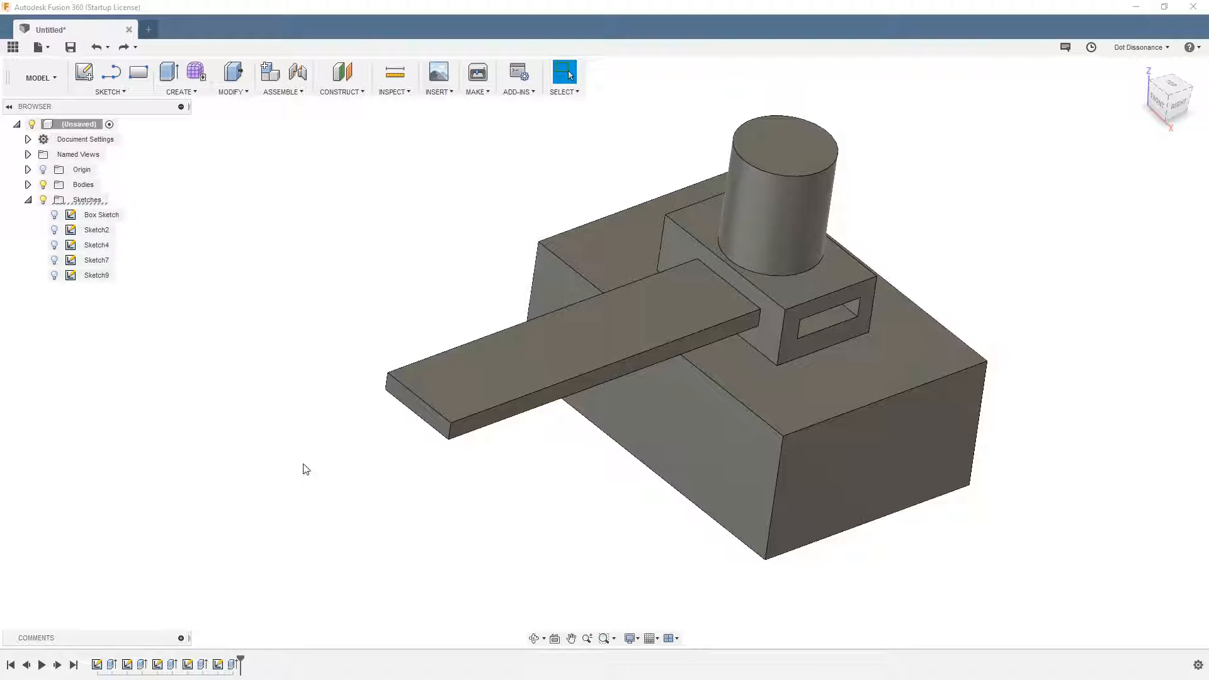
# Step: Delete the cylinder's extrusion together with its circle sketch from the design history
pyautogui.click(233, 664)
pyautogui.keyDown('shift'); pyautogui.click(218, 664); pyautogui.keyUp('shift')
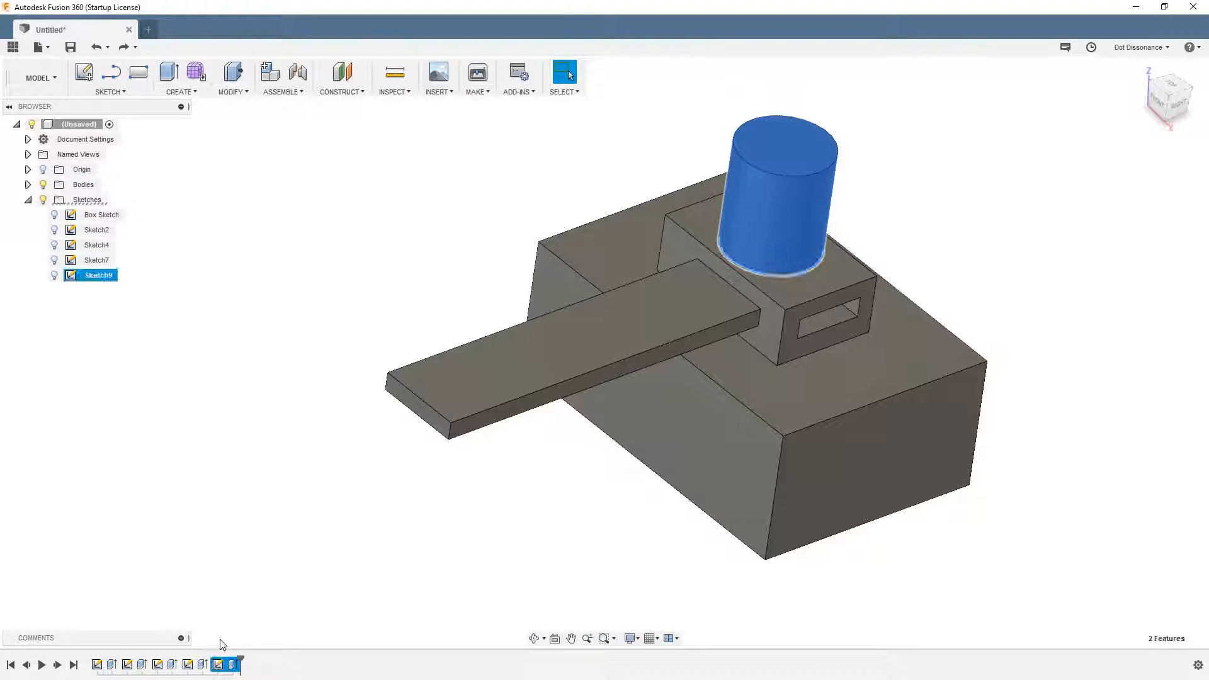
pyautogui.press('Delete')
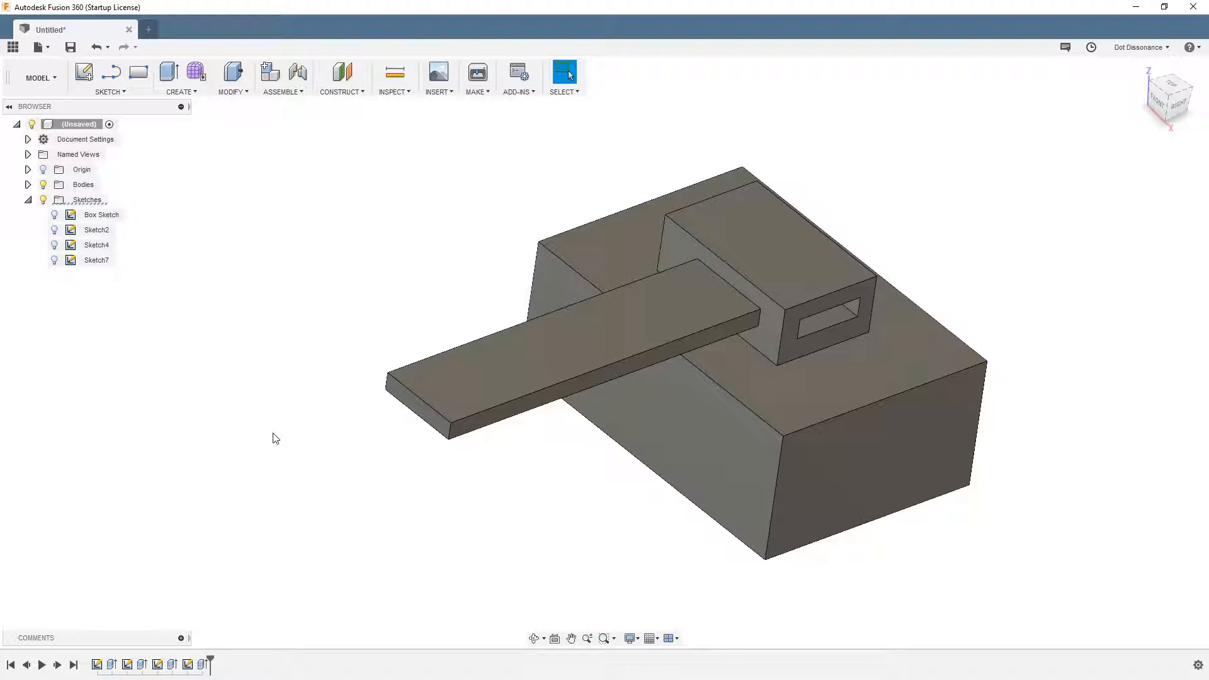
pyautogui.keyDown('shift'); pyautogui.moveTo(1007, 280); pyautogui.dragTo(1000, 284, button='middle'); pyautogui.keyUp('shift')
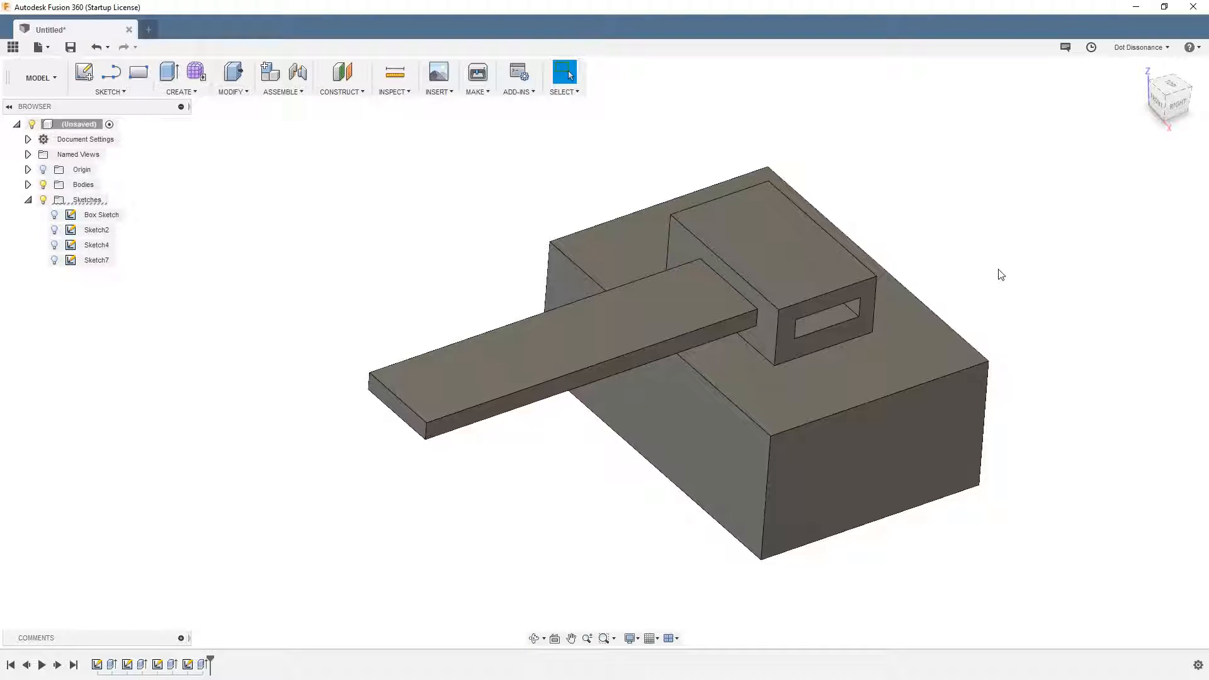
# Step: Enable automatic projection of geometry on the active sketch plane in the Design preferences and save the settings
pyautogui.click(1141, 56)
pyautogui.click(1146, 75)
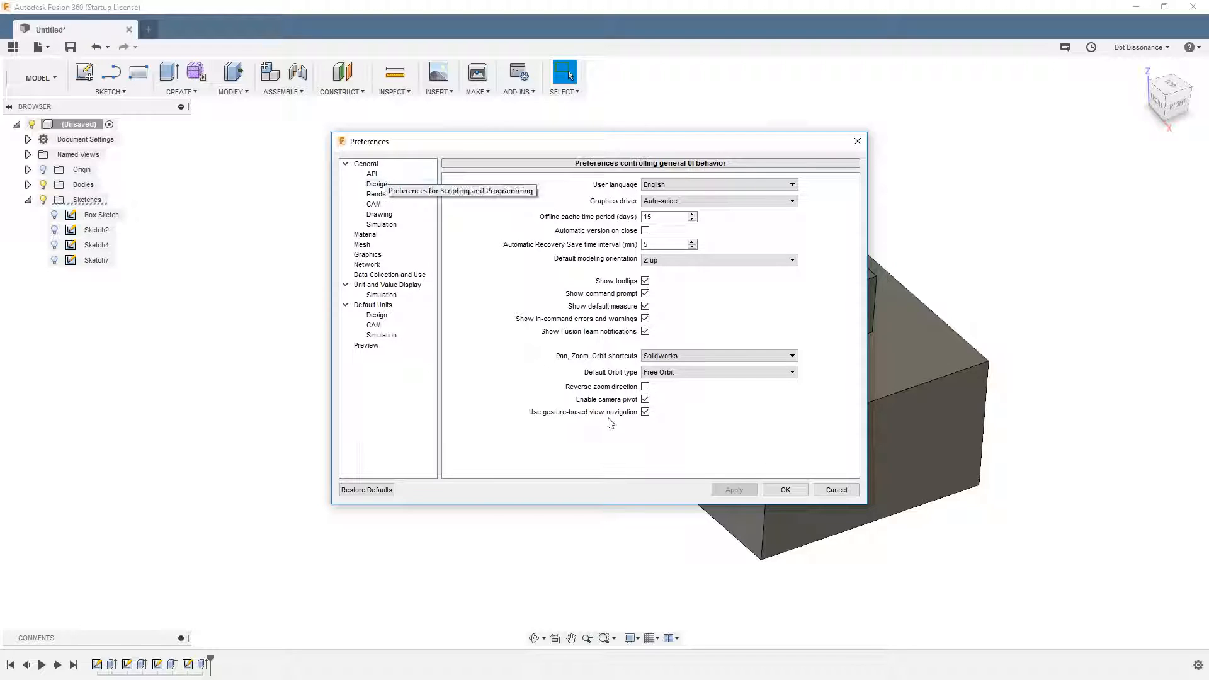
pyautogui.click(378, 183)
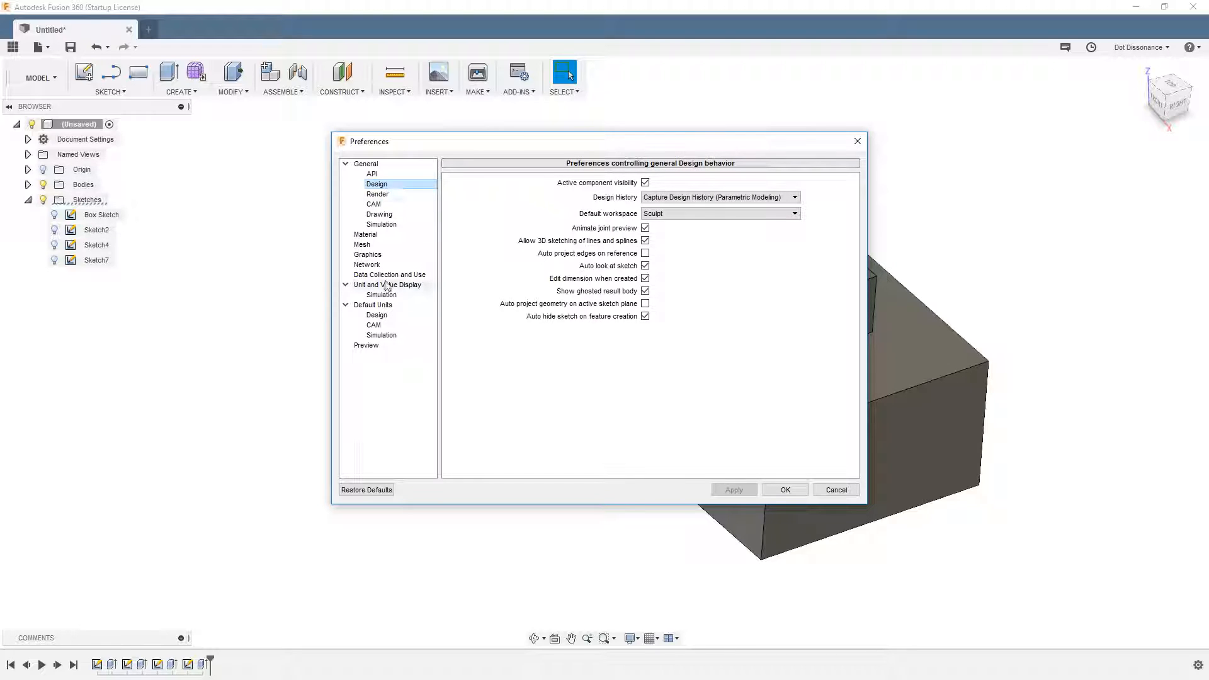
pyautogui.click(646, 304)
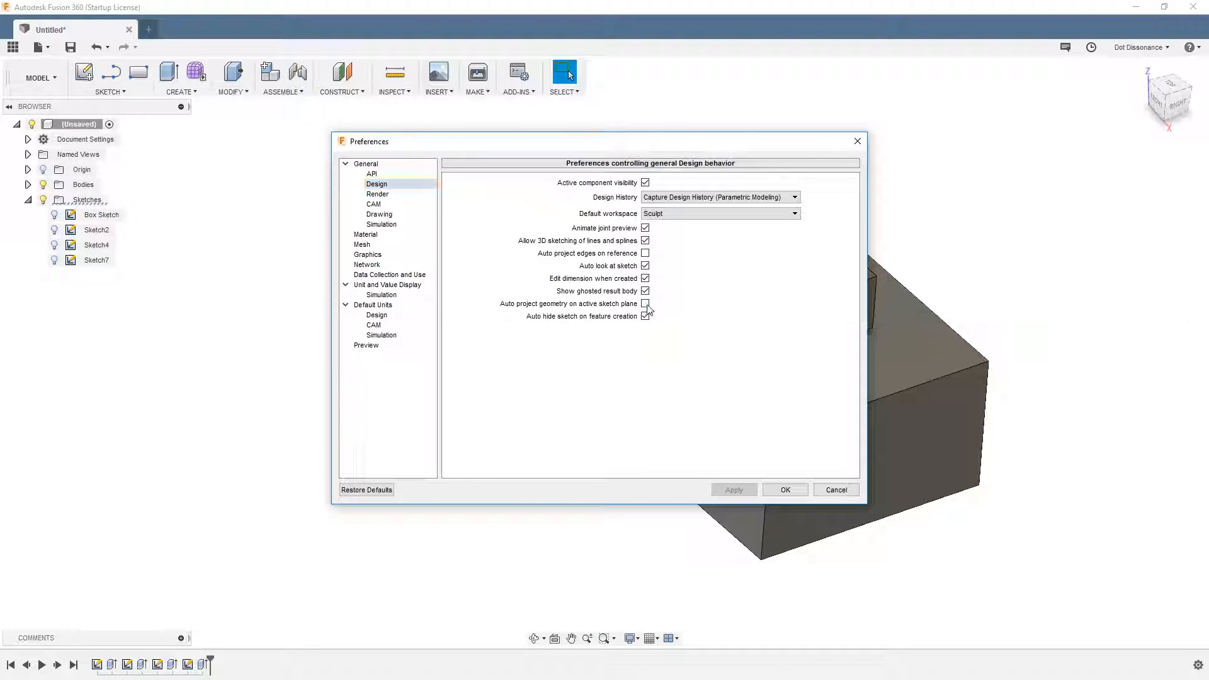
pyautogui.click(788, 492)
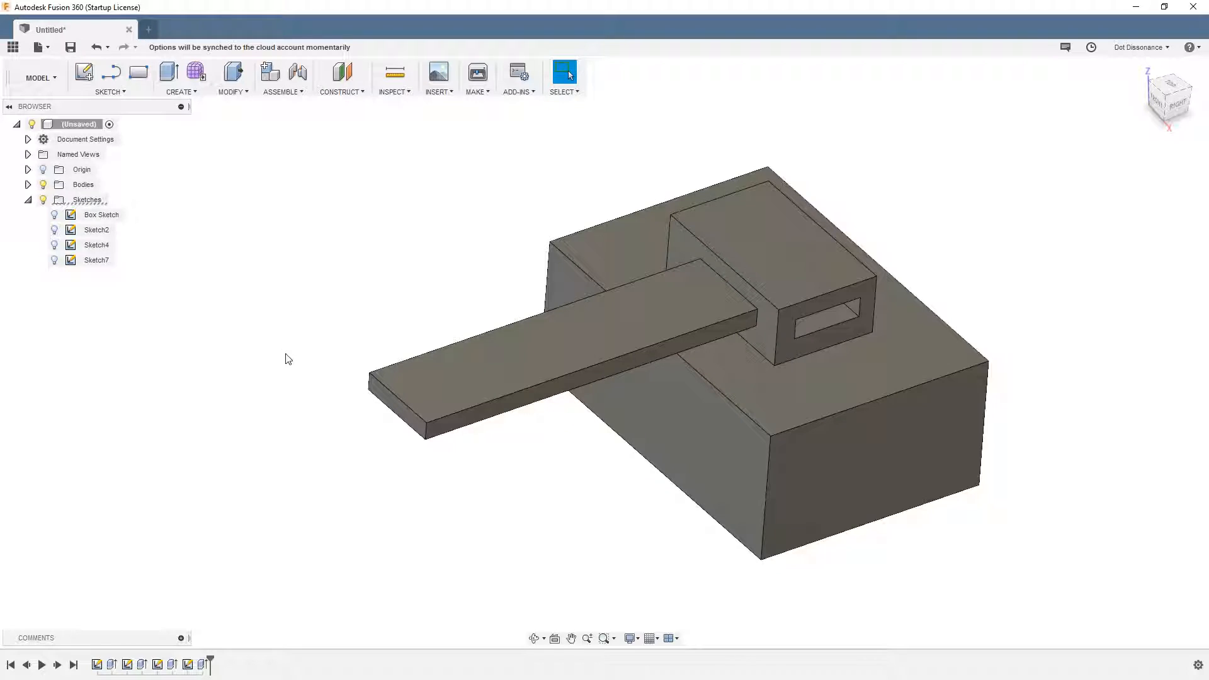
# Step: Create a sketch on the upper block's top face and finish it with only the automatically projected edges
pyautogui.click(84, 73)
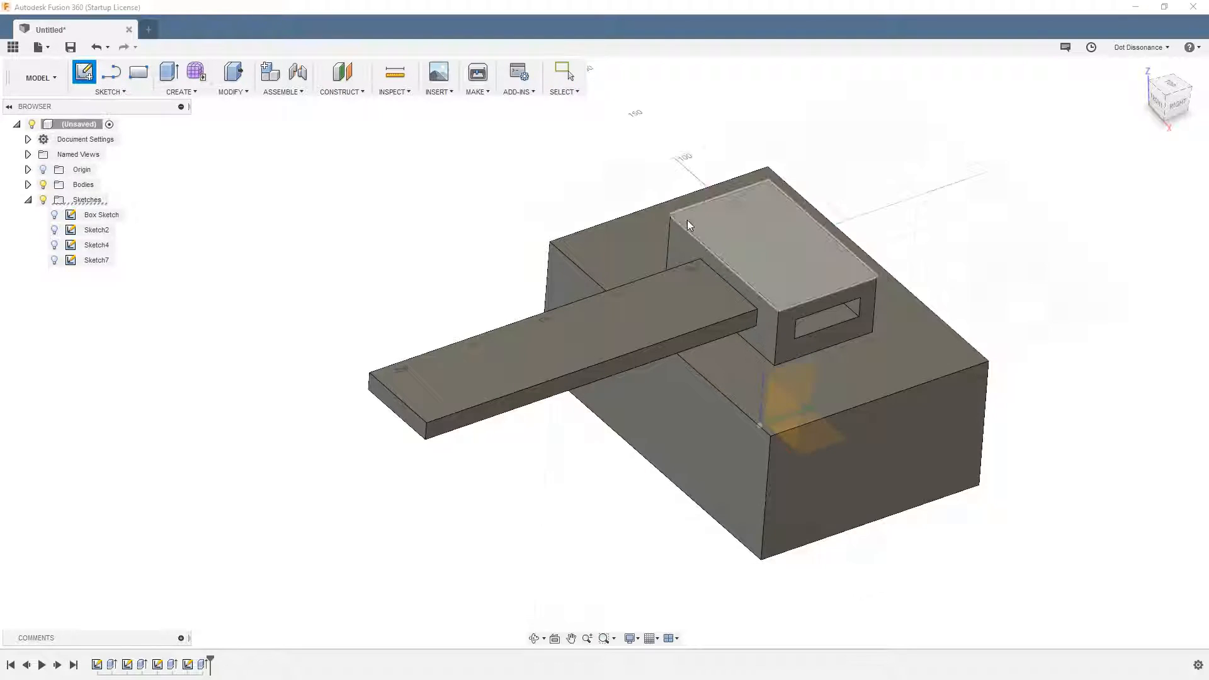
pyautogui.click(784, 227)
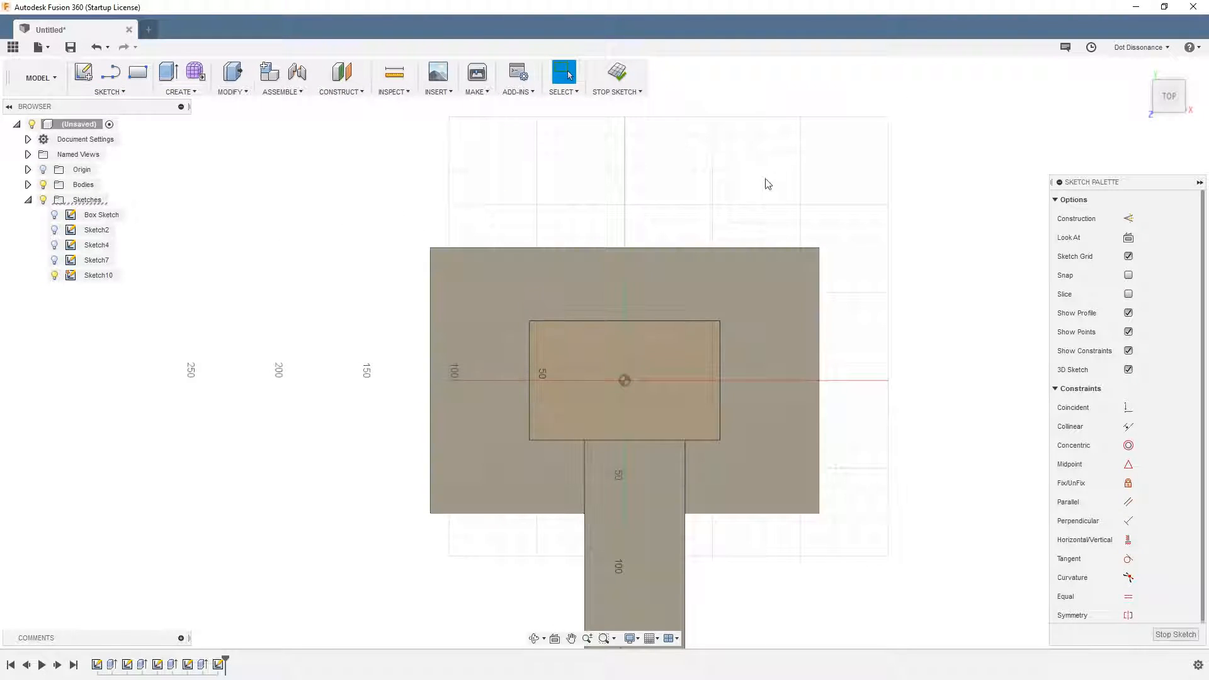
pyautogui.click(614, 92)
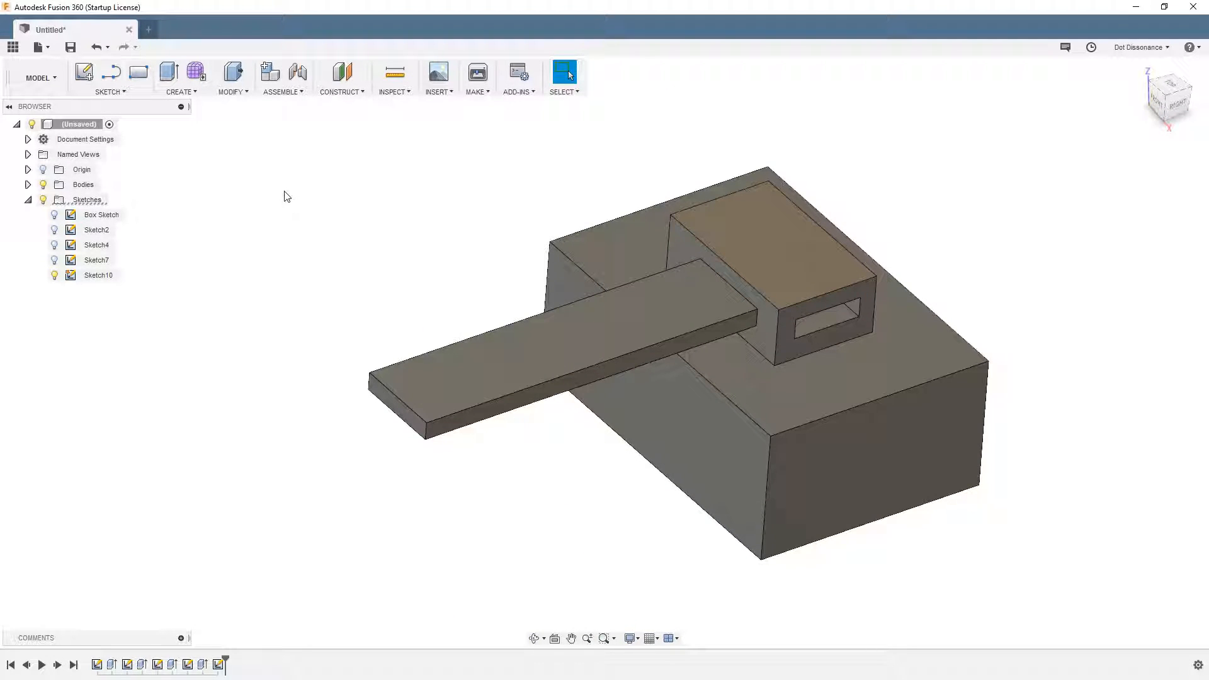
# Step: Create a second sketch on the upper block's top face and draw a circle centred on the origin, within the face's edges
pyautogui.click(85, 74)
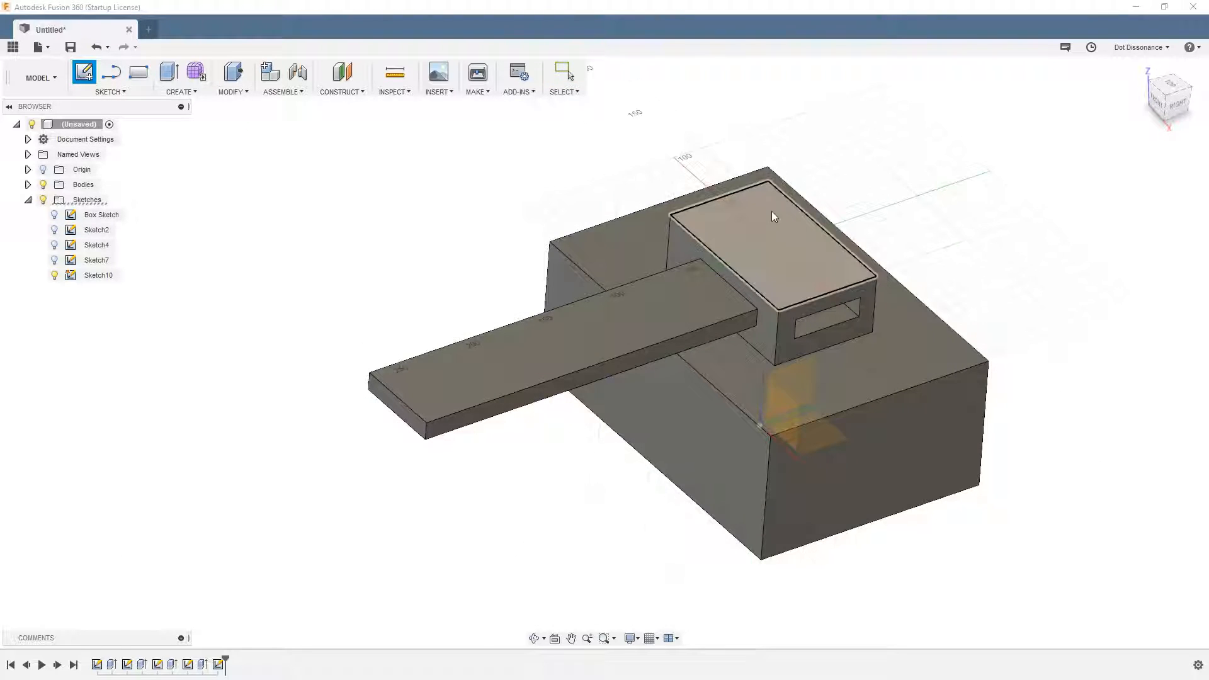
pyautogui.click(772, 209)
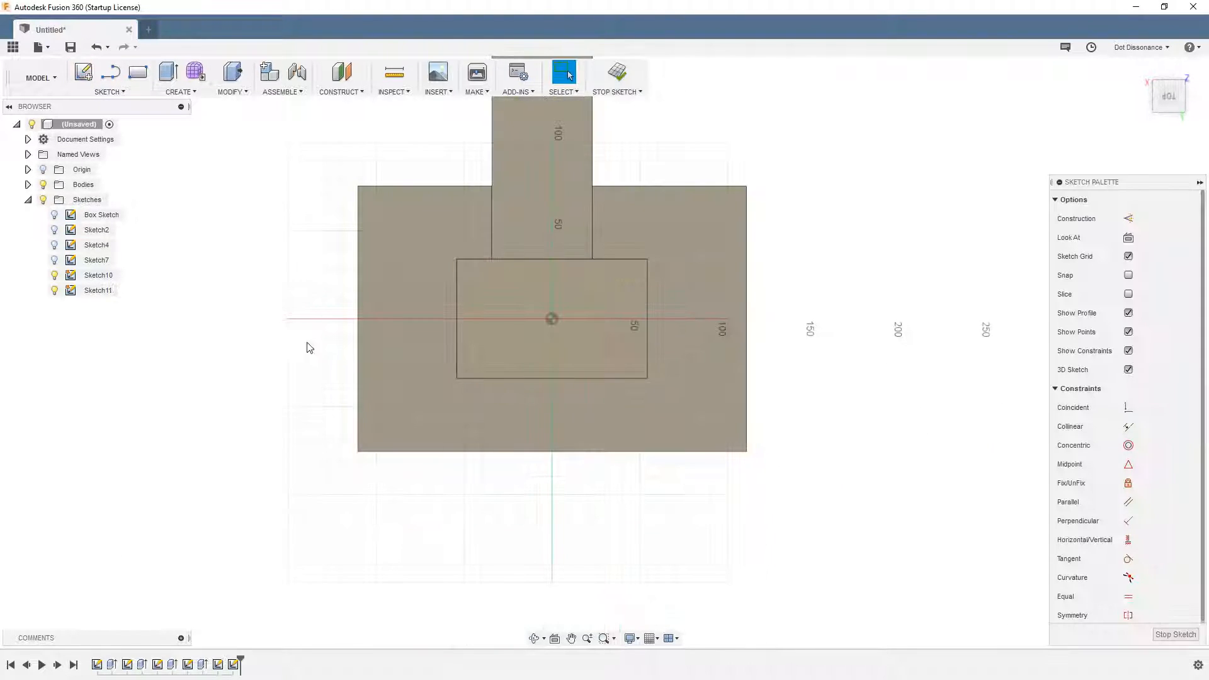
pyautogui.press('c')
pyautogui.click(552, 319)
pyautogui.click(584, 359)
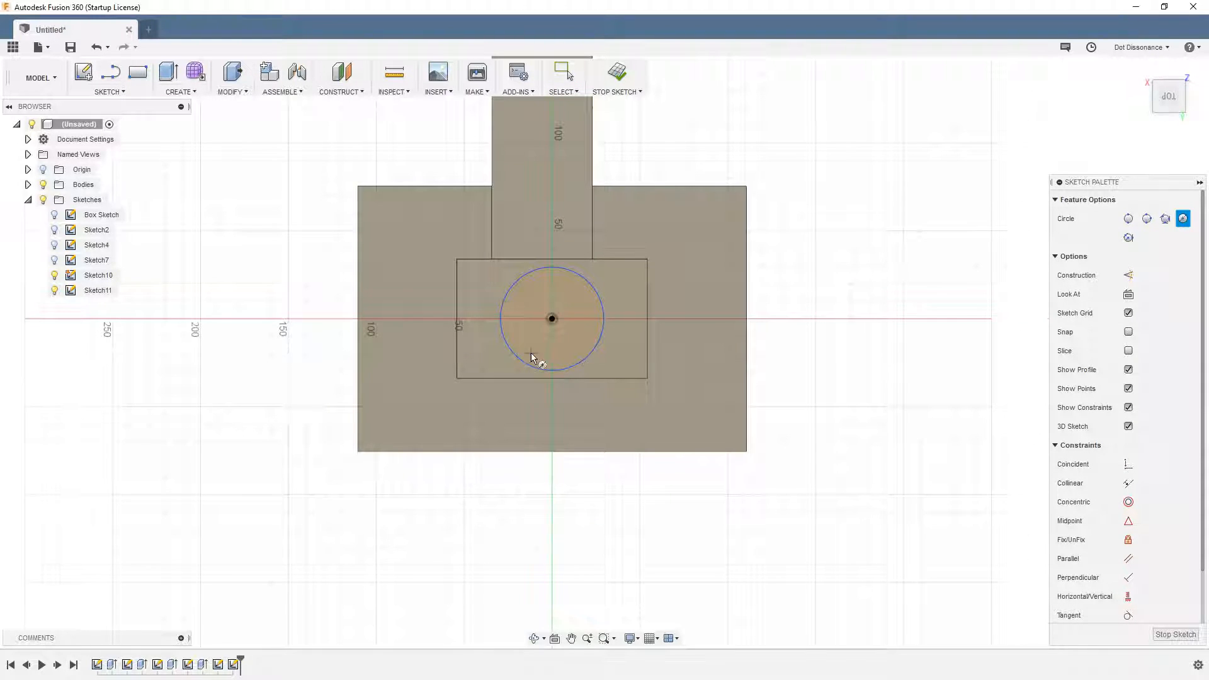
pyautogui.press('e')
pyautogui.click(802, 262)
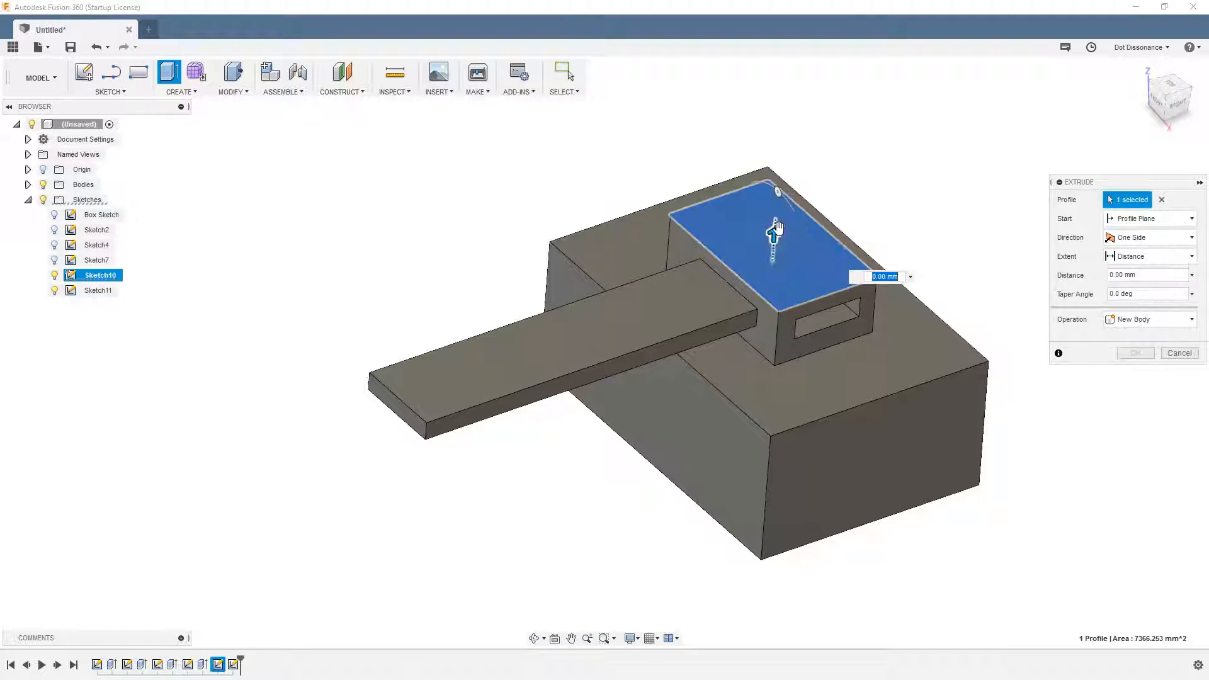
pyautogui.click(1167, 354)
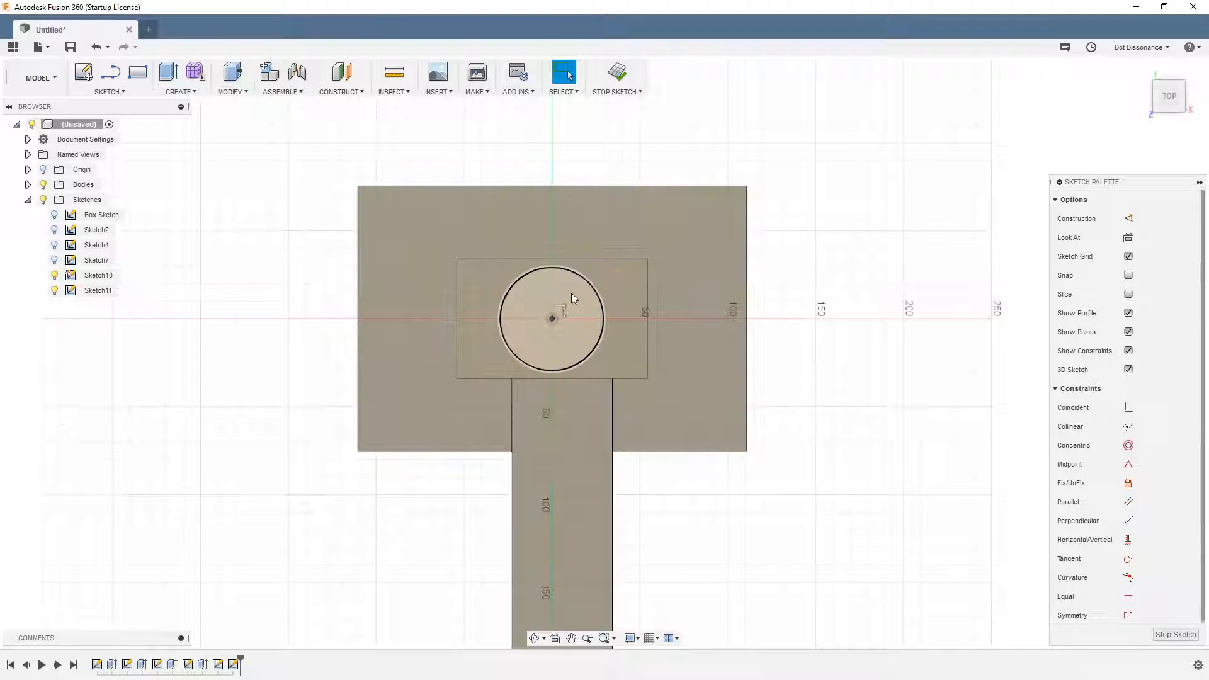
# Step: Extrude the circle profile upwards into a cylinder standing on the upper block
pyautogui.click(570, 293)
pyautogui.press('e')
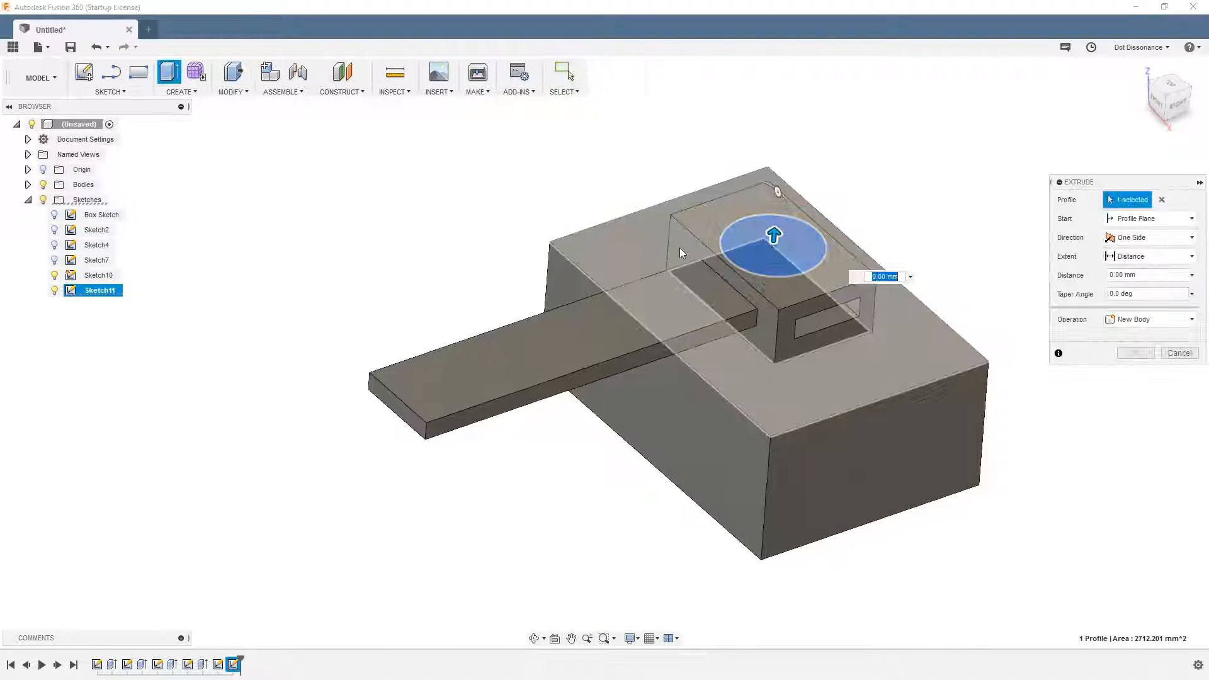
pyautogui.moveTo(775, 235); pyautogui.dragTo(783, 120)
pyautogui.click(1131, 352)
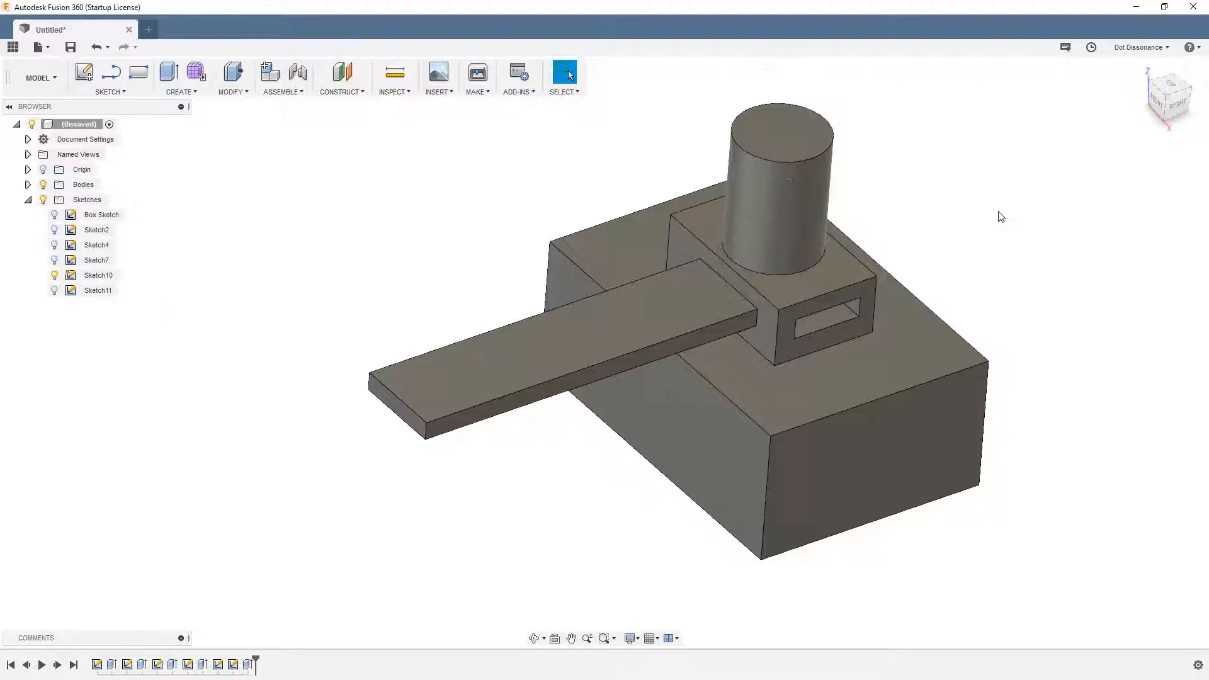
# Step: Delete Sketch10, the sketch with only projected edges, from the design history despite its being referenced by other features
pyautogui.scroll(-2, 235, 471)
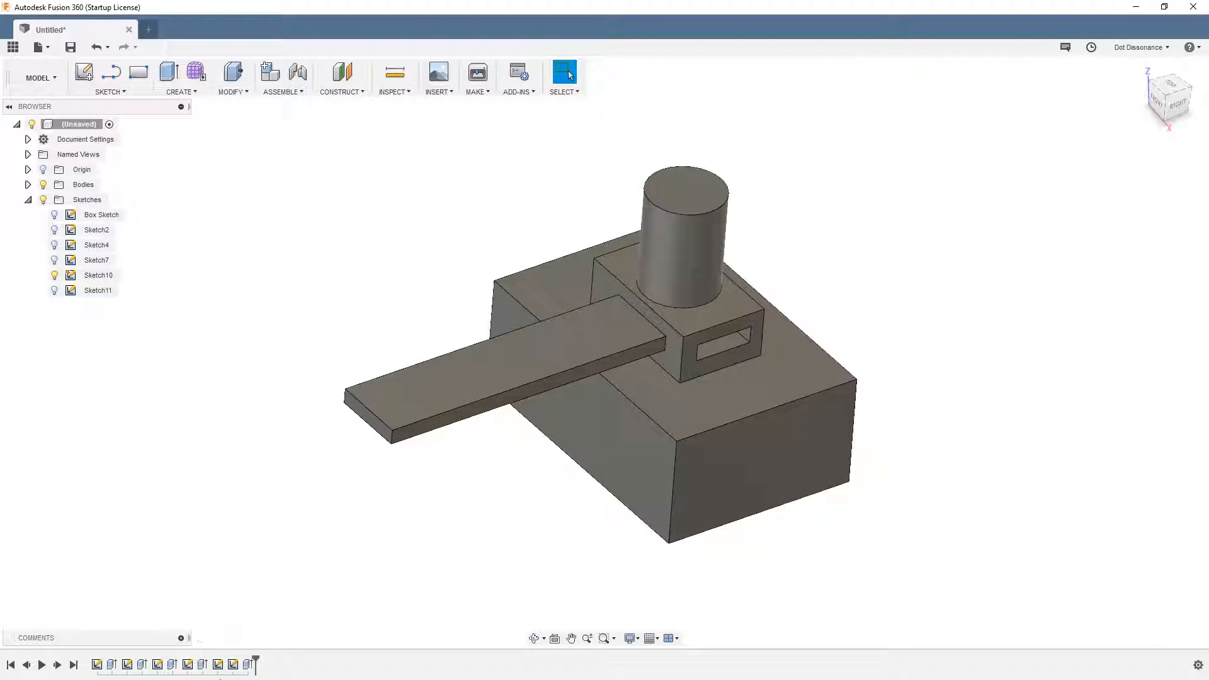
pyautogui.rightClick(221, 666)
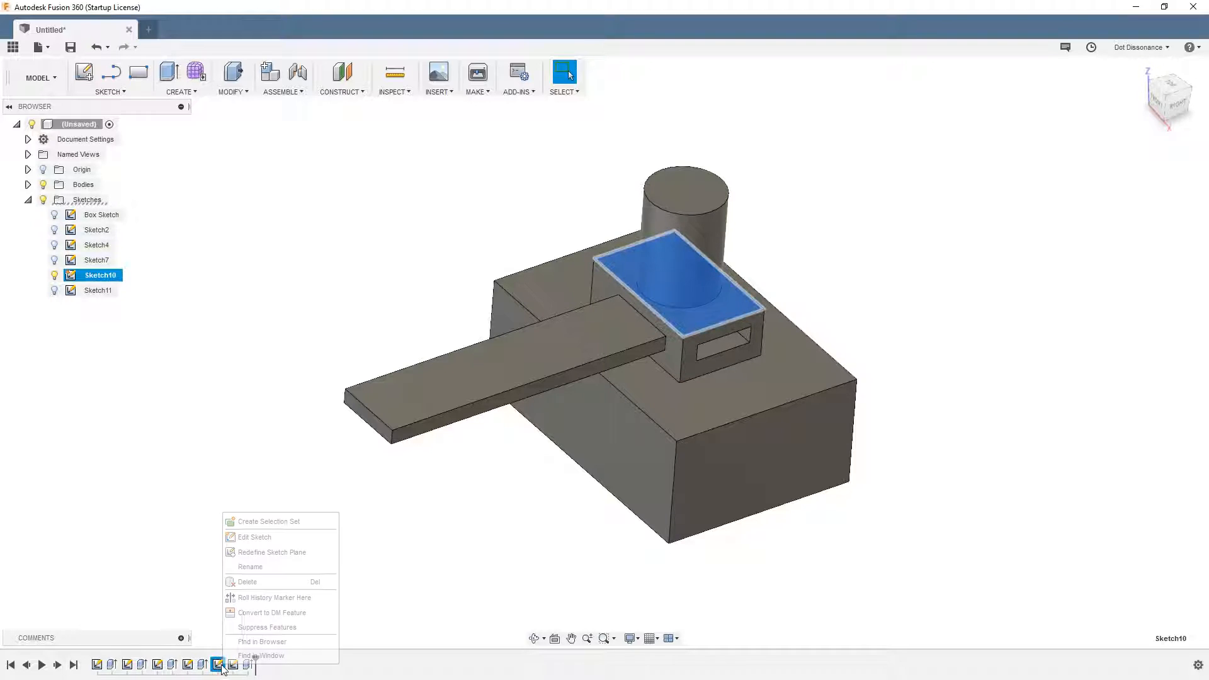
pyautogui.click(265, 585)
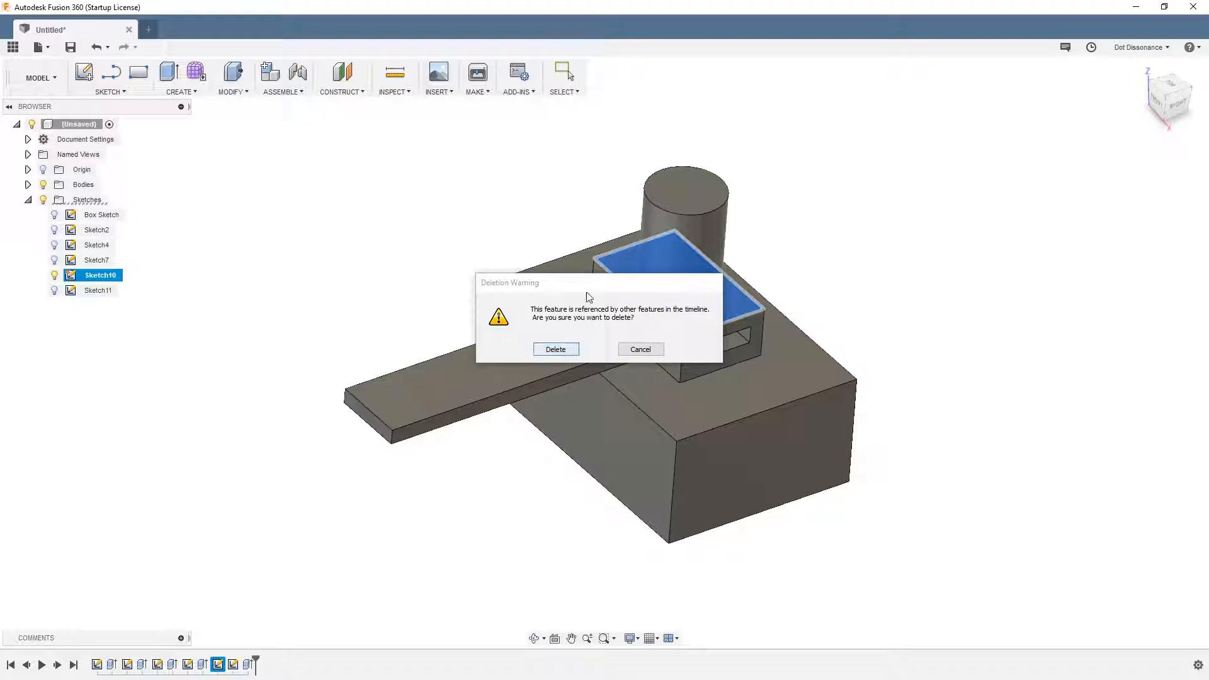
pyautogui.moveTo(625, 291); pyautogui.dragTo(678, 333)
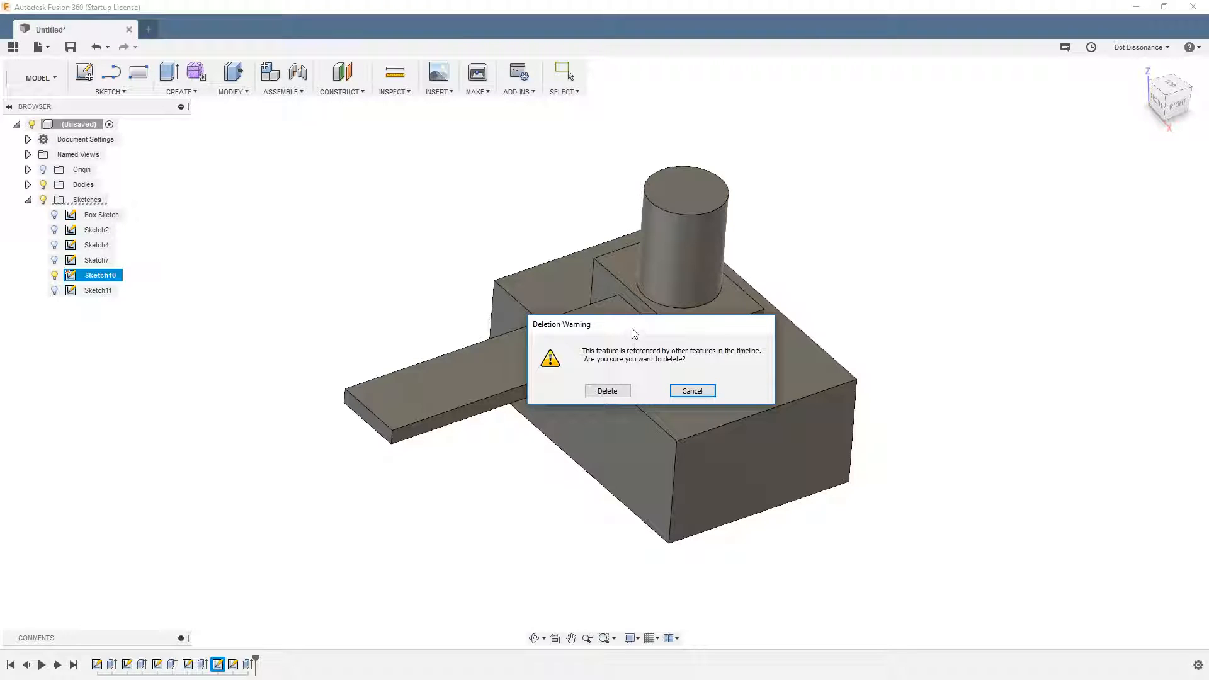
pyautogui.moveTo(635, 333); pyautogui.dragTo(645, 369)
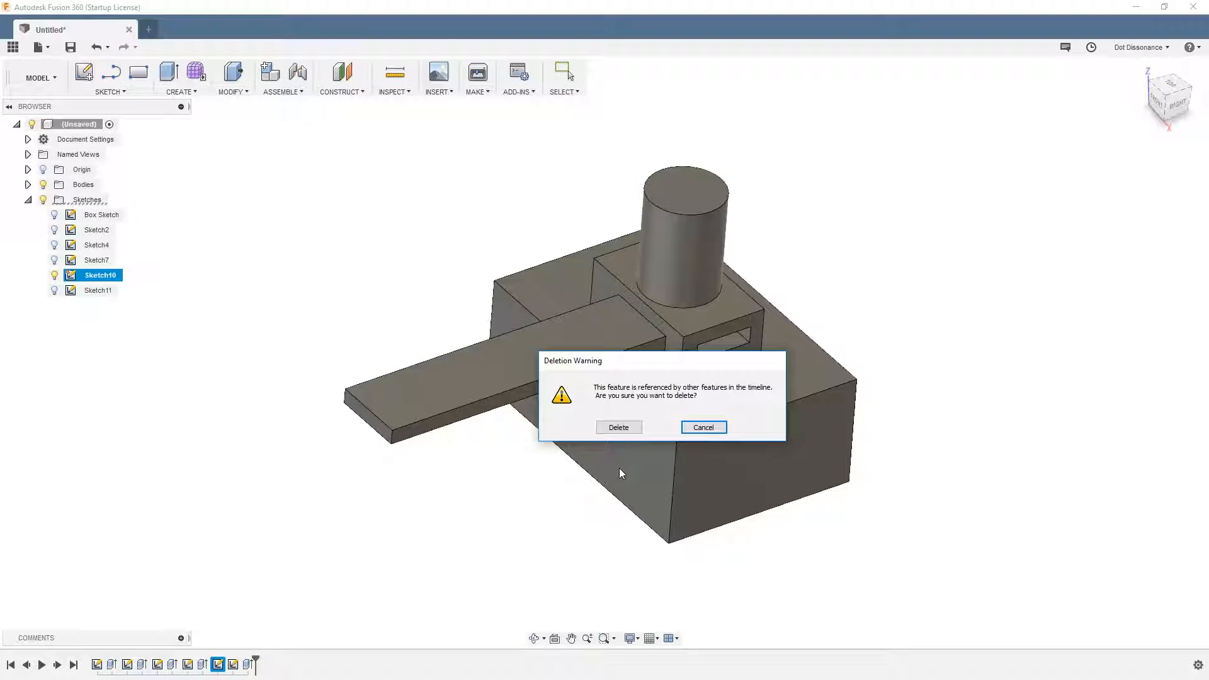
pyautogui.click(618, 428)
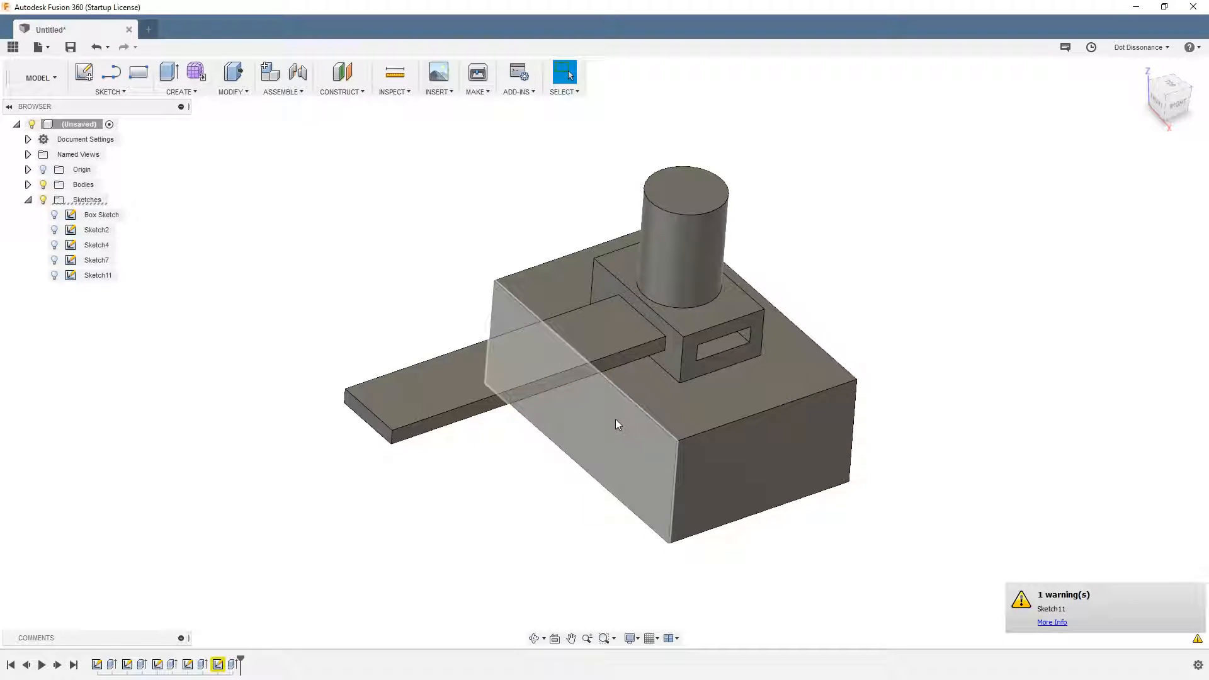
# Step: Review the details of the reference warning for Sketch11
pyautogui.keyDown('shift'); pyautogui.moveTo(556, 496); pyautogui.dragTo(547, 467, button='middle'); pyautogui.keyUp('shift')
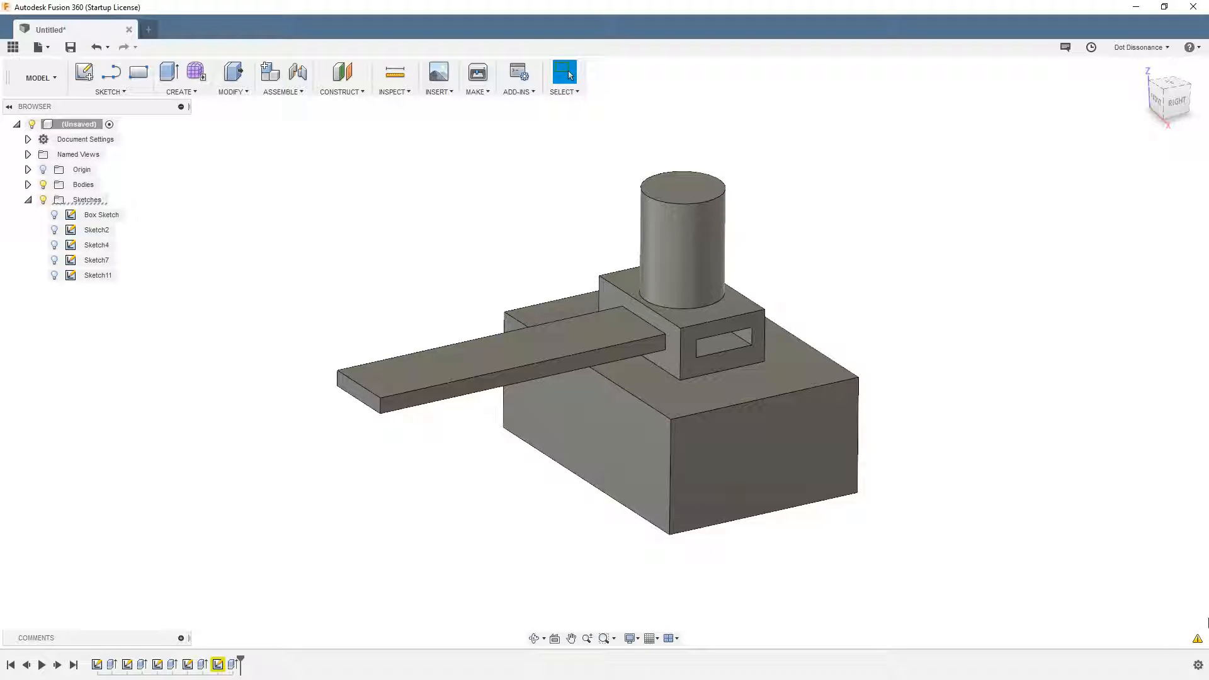
pyautogui.click(1198, 639)
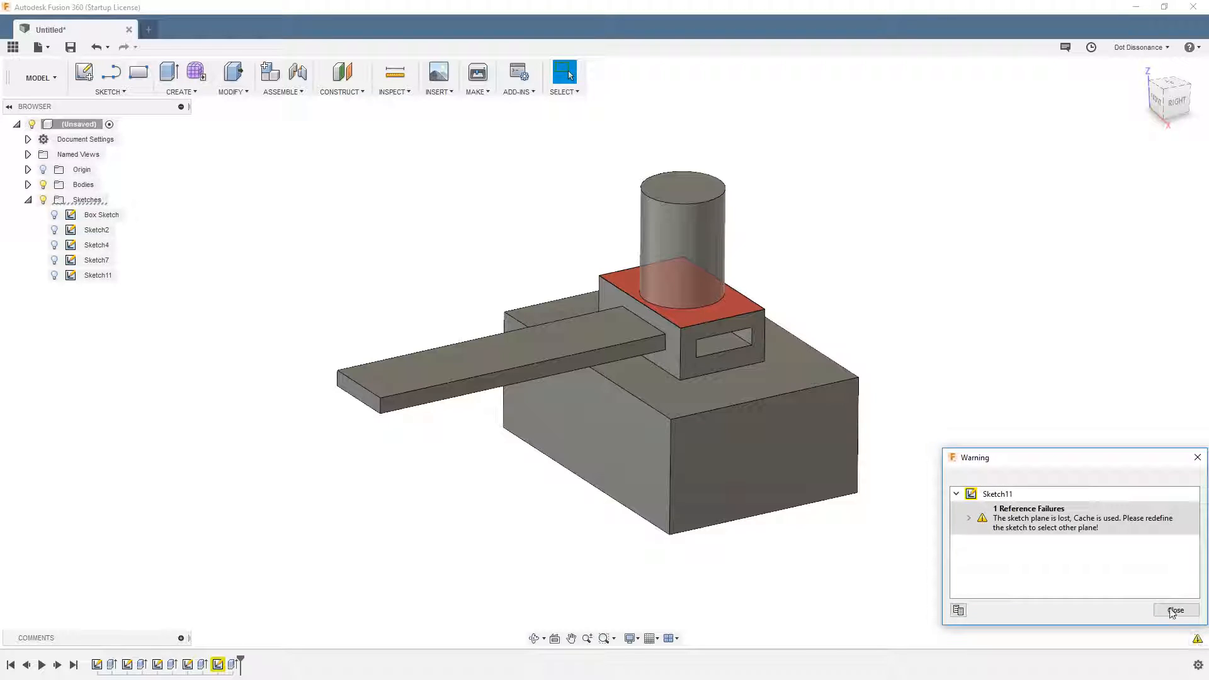
pyautogui.click(973, 518)
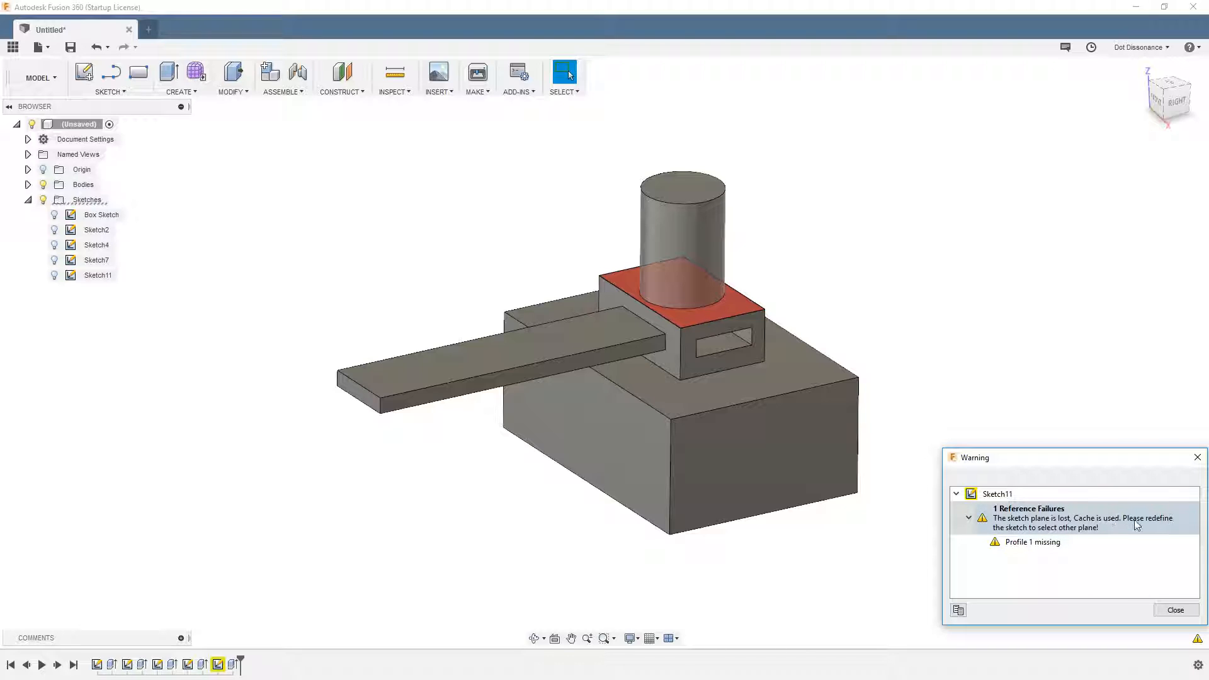
pyautogui.click(1174, 611)
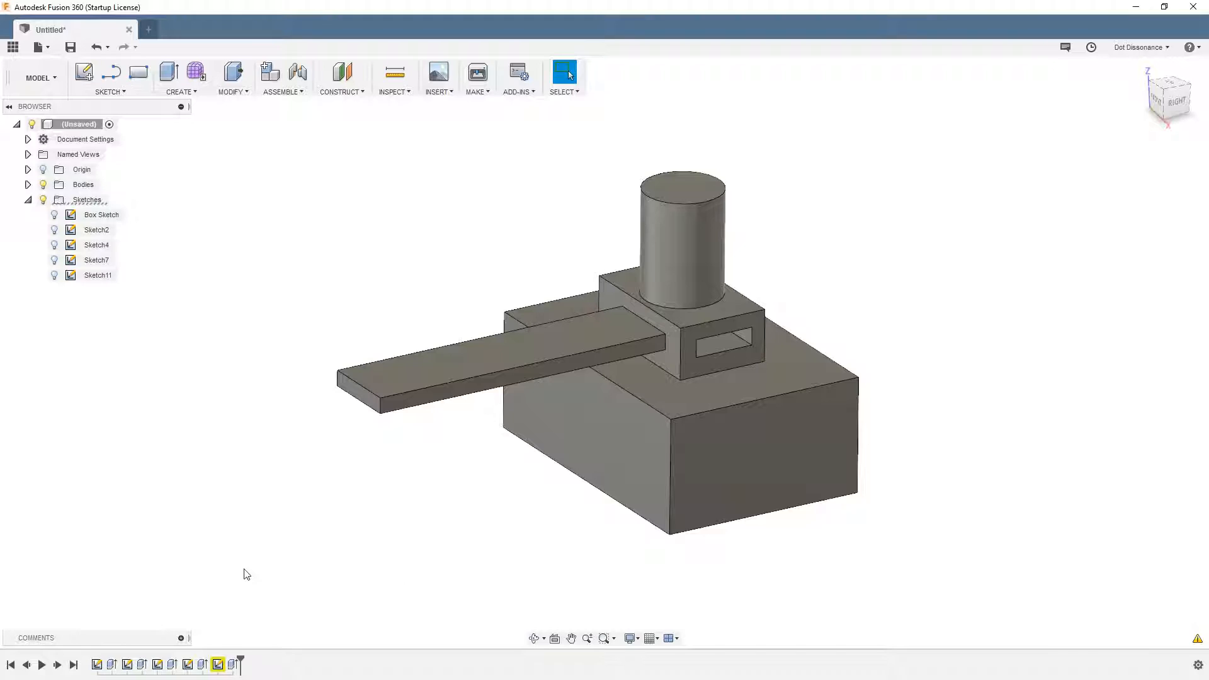
# Step: Check the reference failure reported for Sketch11 once more and close the warning report
pyautogui.rightClick(218, 667)
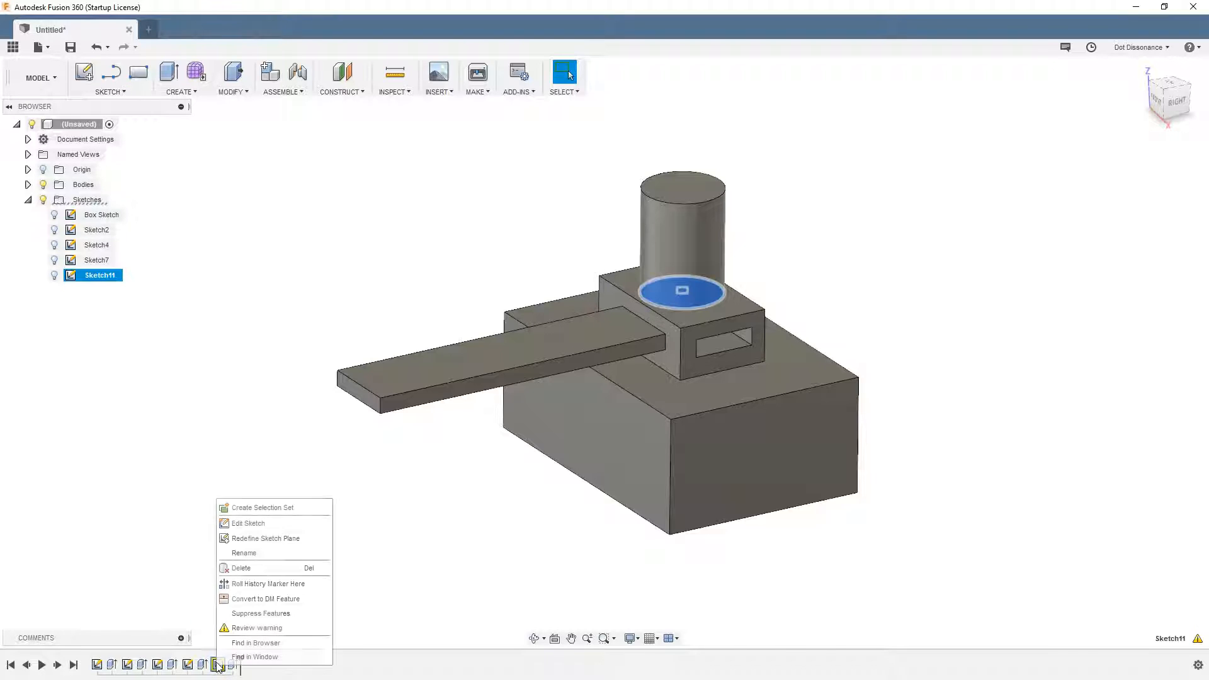
pyautogui.click(256, 628)
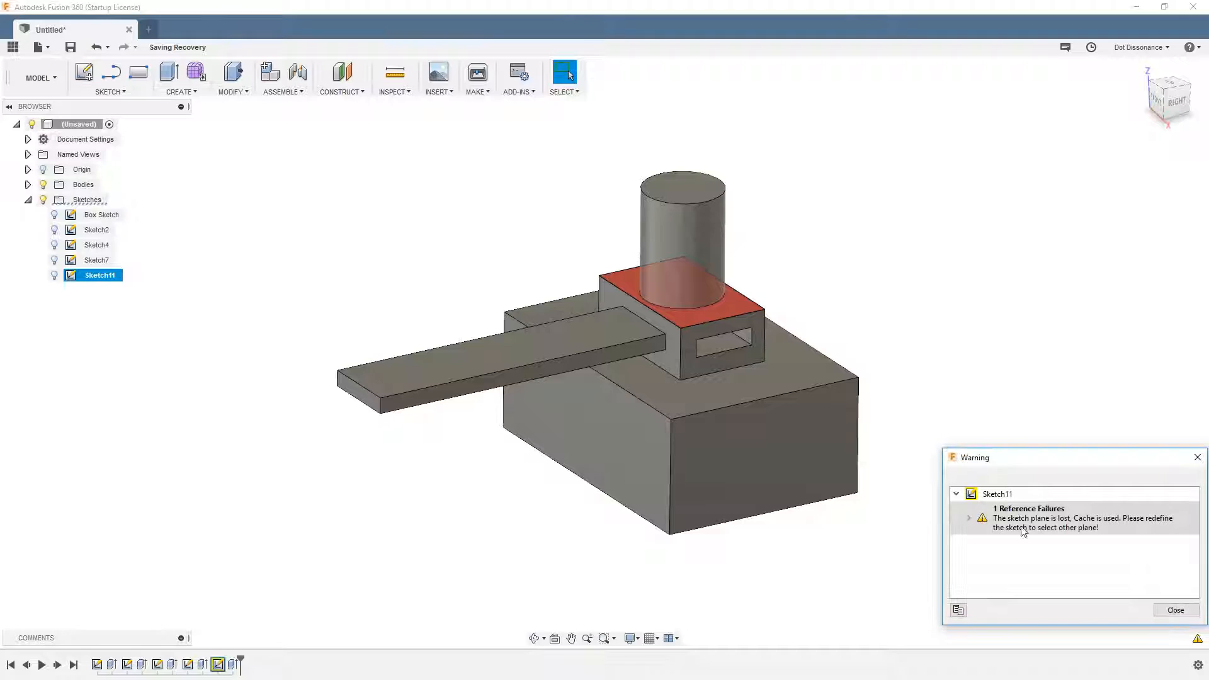
pyautogui.click(1175, 610)
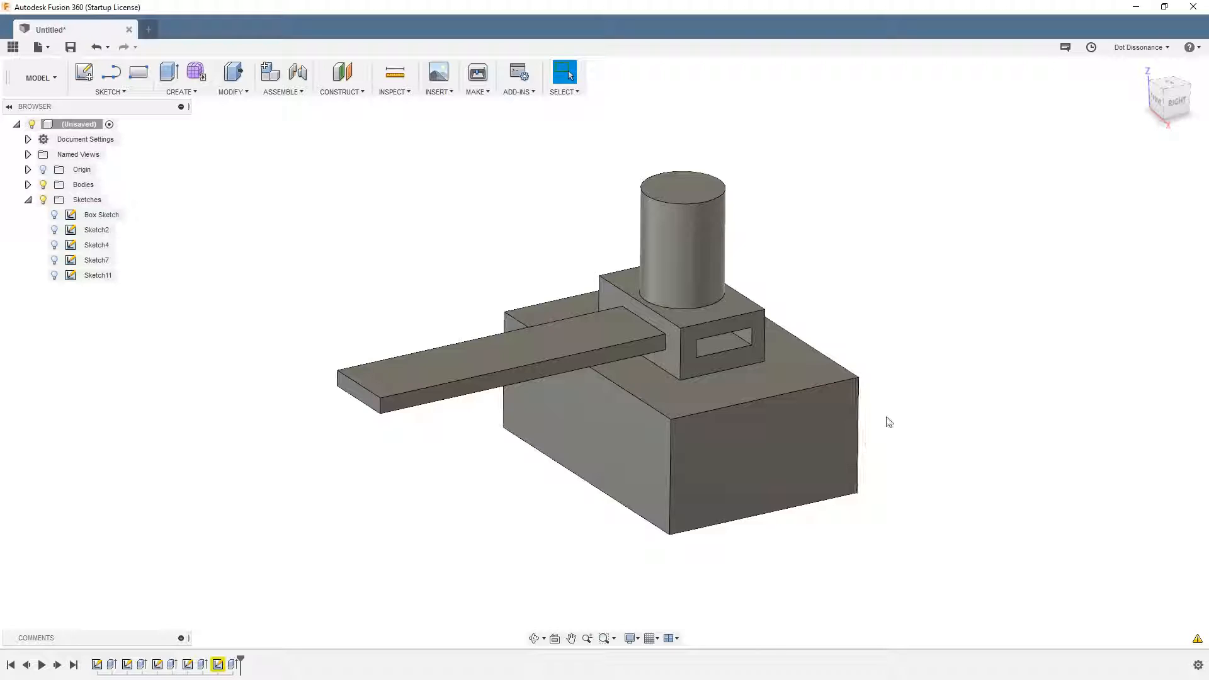
# Step: Examine the automatic projection options in the general Design preferences and leave them without changing anything
pyautogui.click(1137, 47)
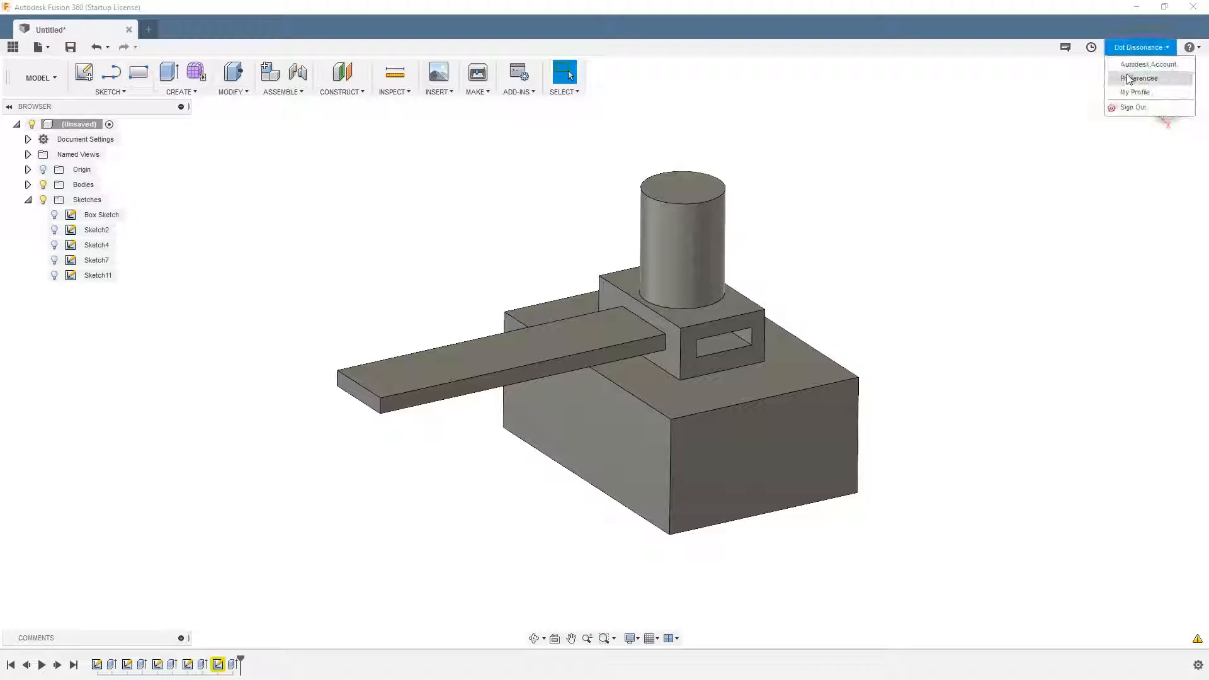
pyautogui.click(1127, 74)
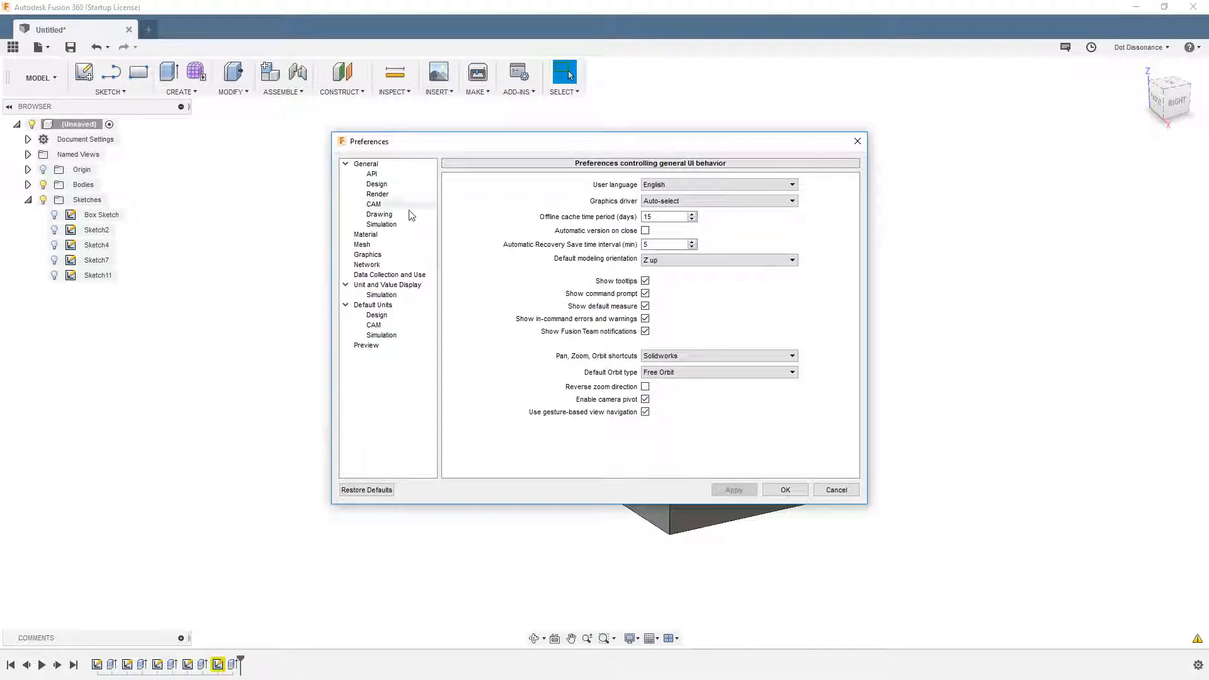
pyautogui.click(378, 184)
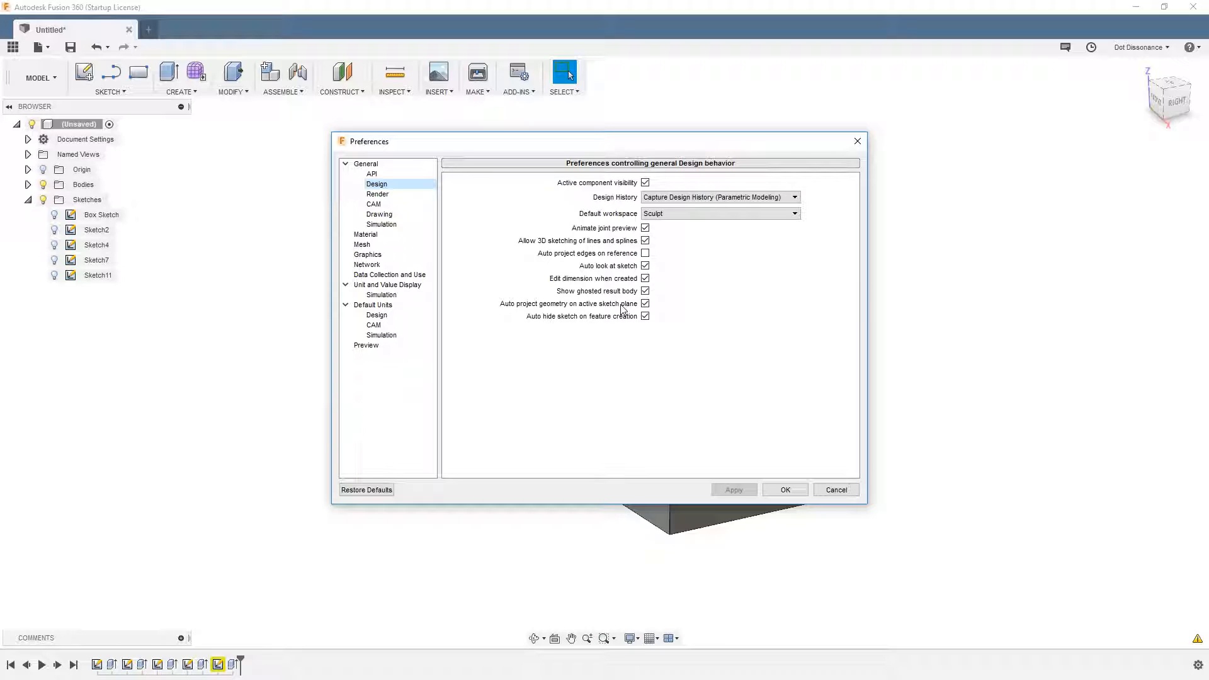
pyautogui.moveTo(622, 309)
pyautogui.click(832, 491)
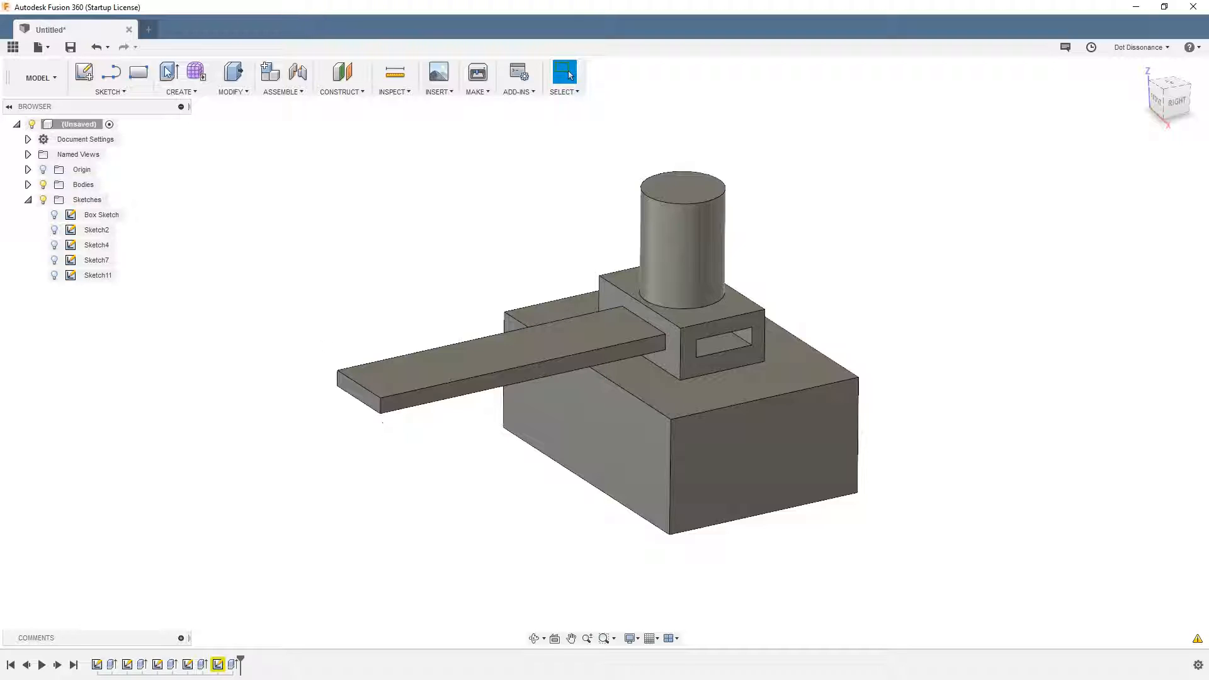
# Step: Create a sketch on the cylinder's top face, finish it without drawing anything, and delete it from the timeline
pyautogui.click(84, 71)
pyautogui.click(657, 194)
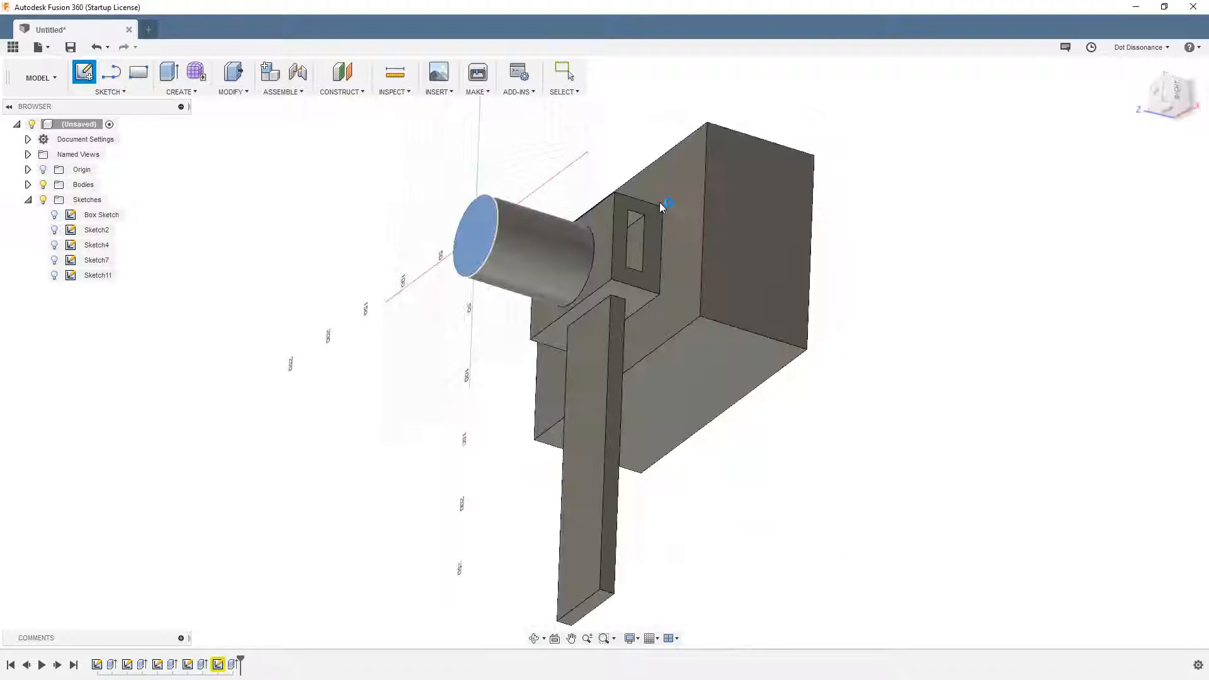
pyautogui.click(617, 72)
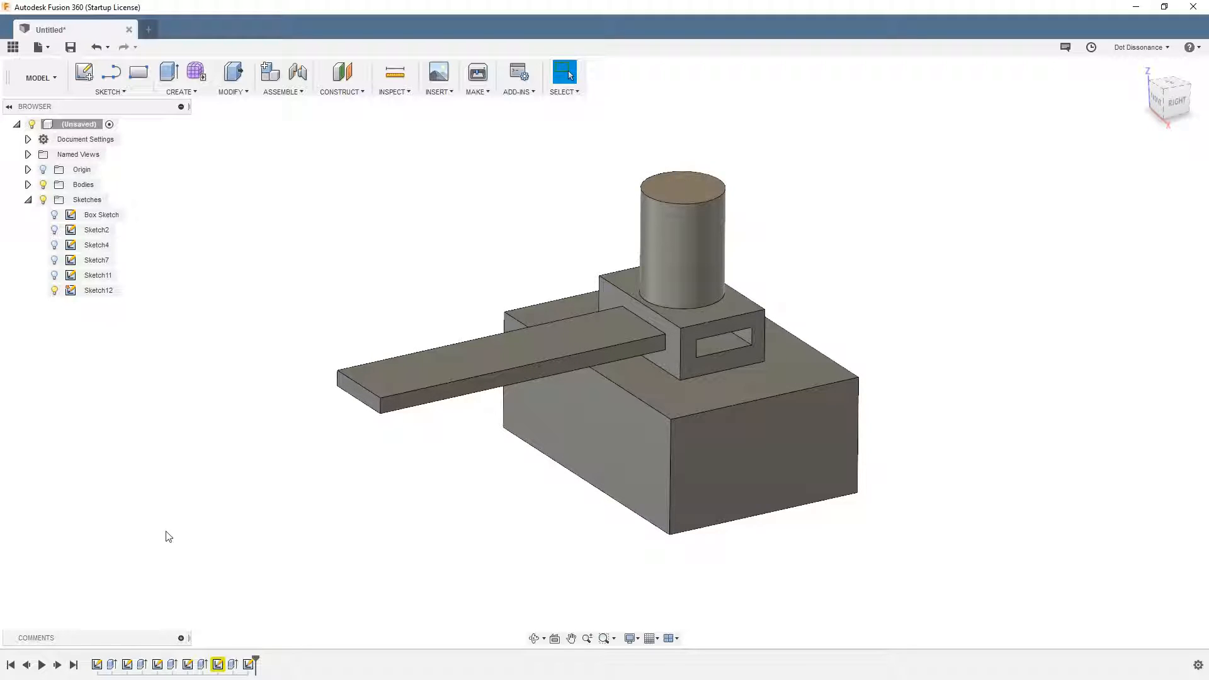
pyautogui.click(248, 665)
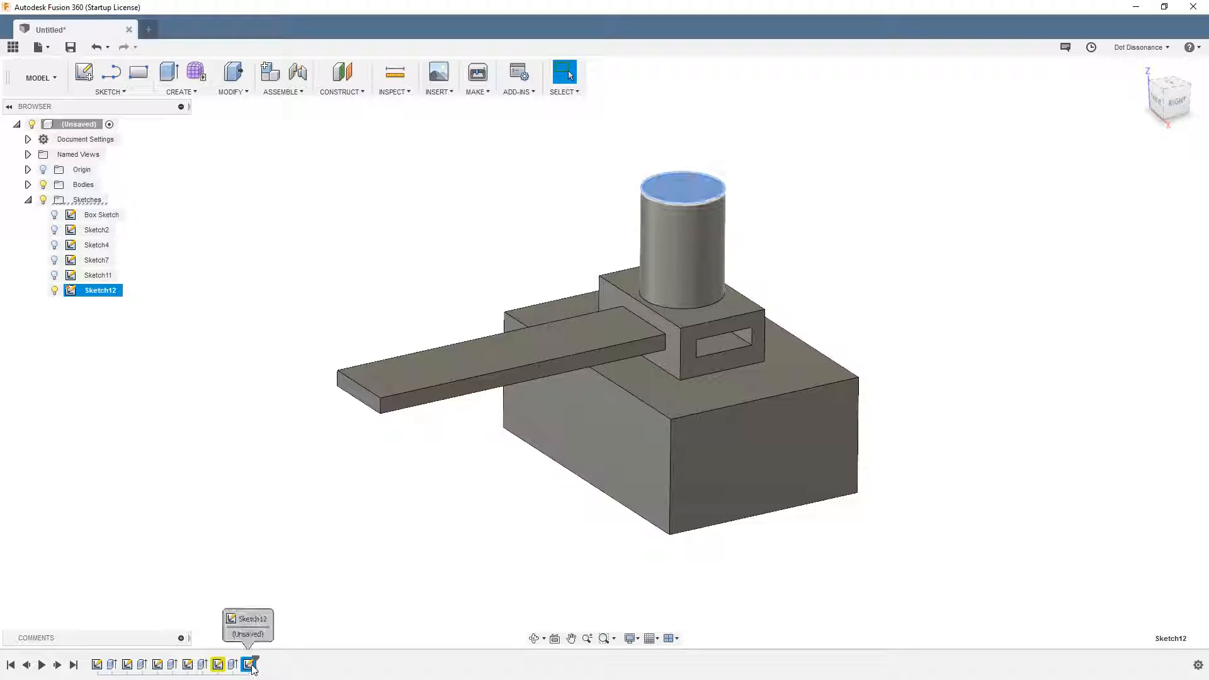
pyautogui.press('Delete')
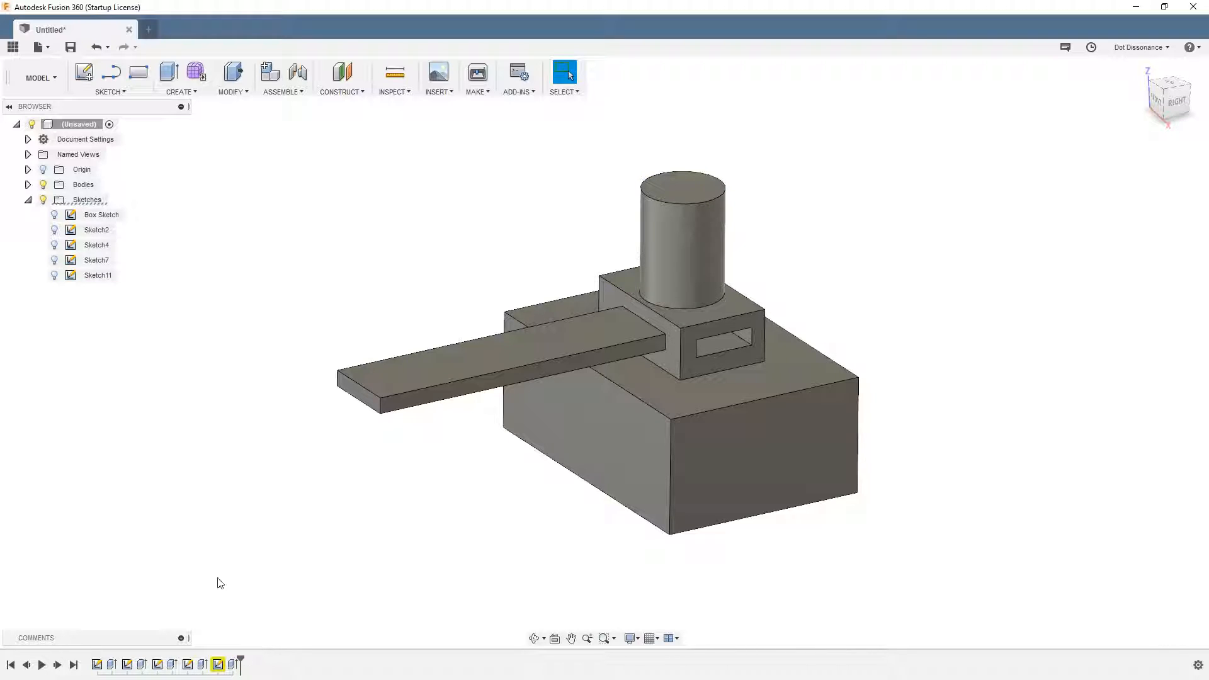
# Step: Redefine the sketch plane of Sketch11 to the upper block's top face
pyautogui.click(218, 665)
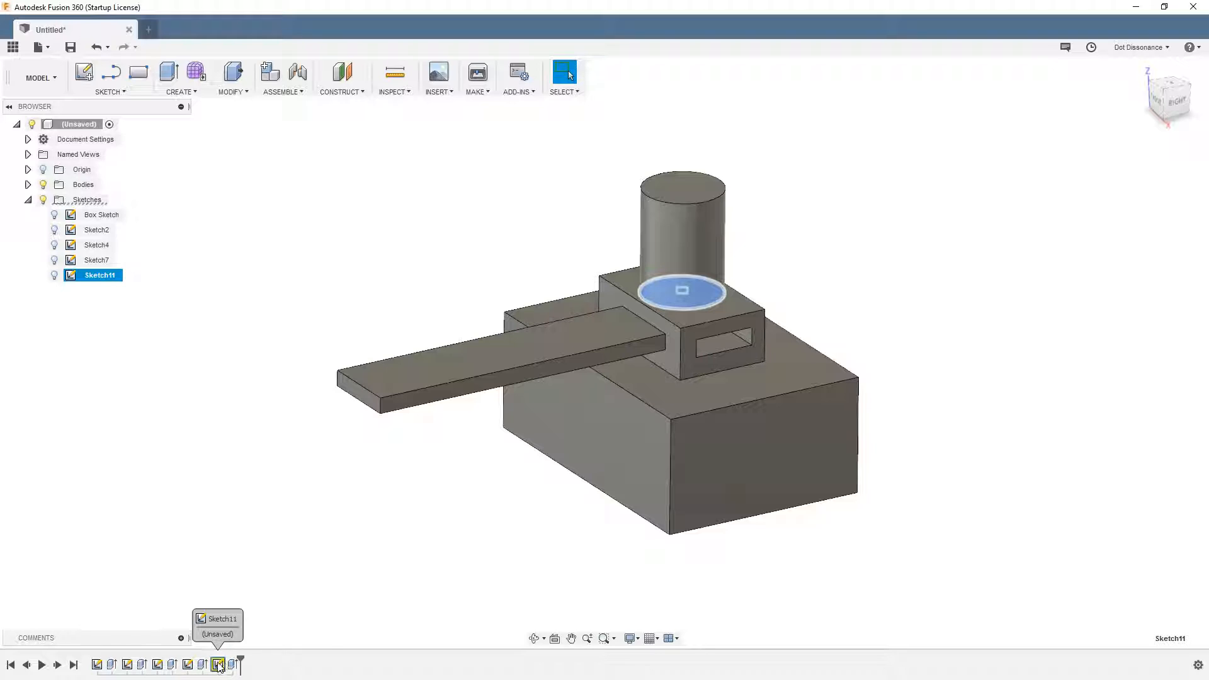
pyautogui.rightClick(219, 667)
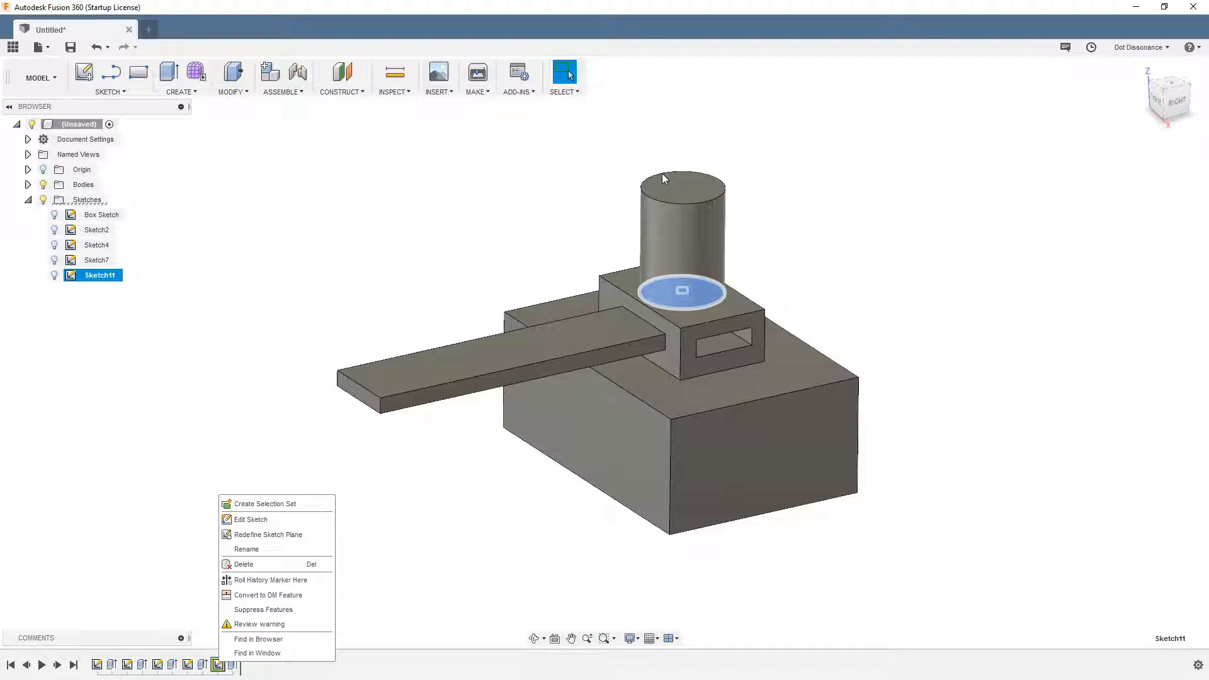
pyautogui.click(439, 210)
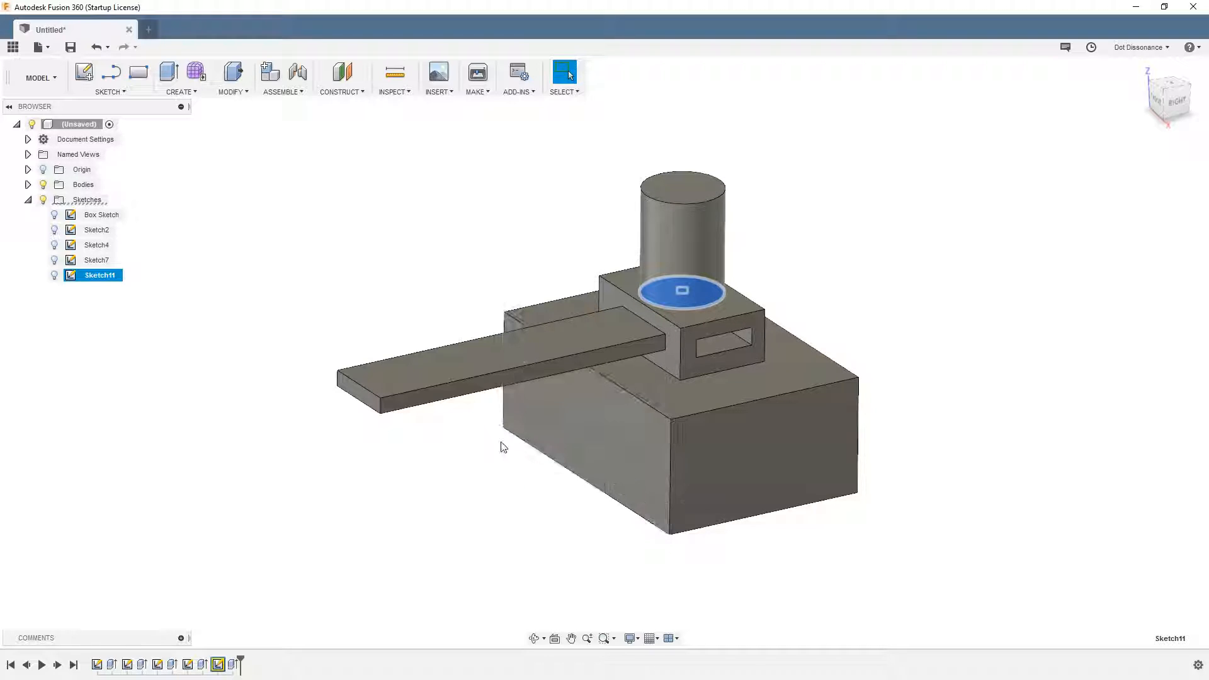
pyautogui.rightClick(220, 663)
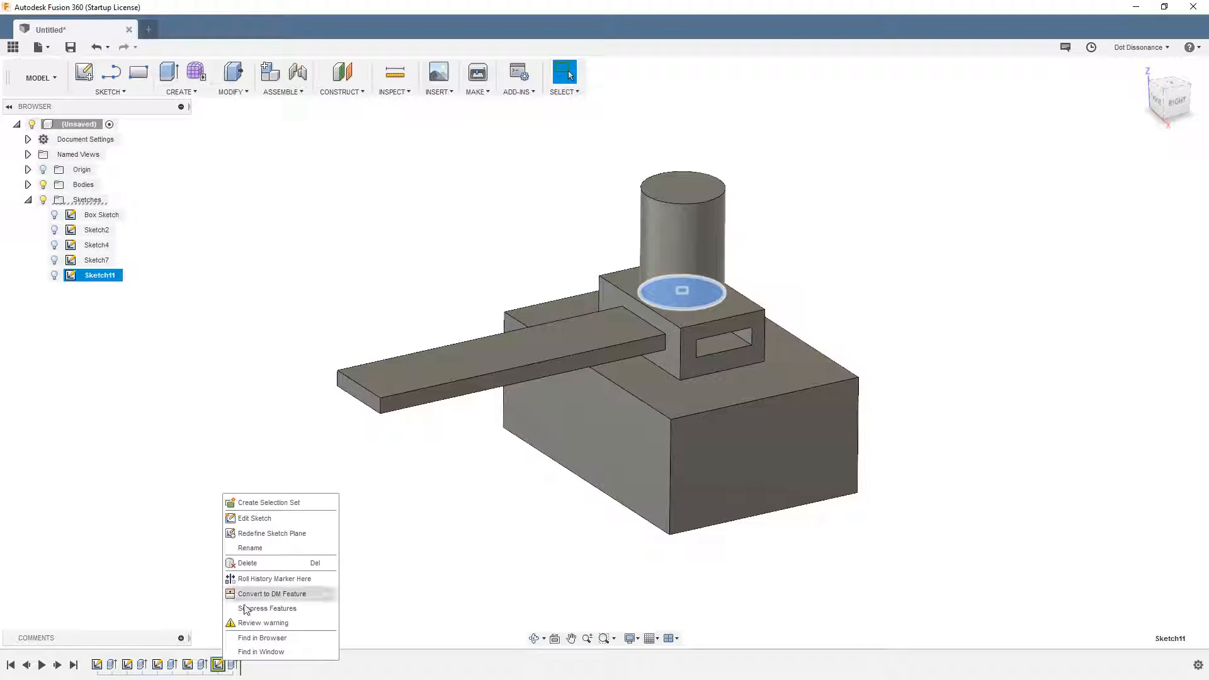
pyautogui.click(272, 534)
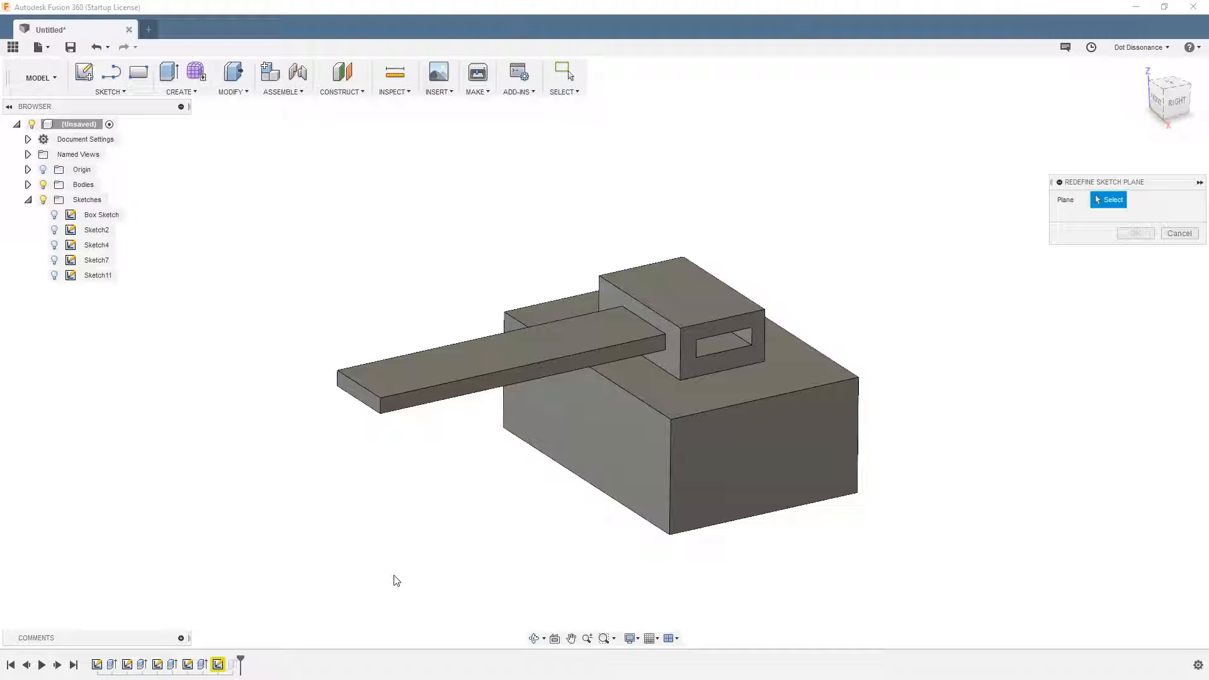
pyautogui.click(687, 297)
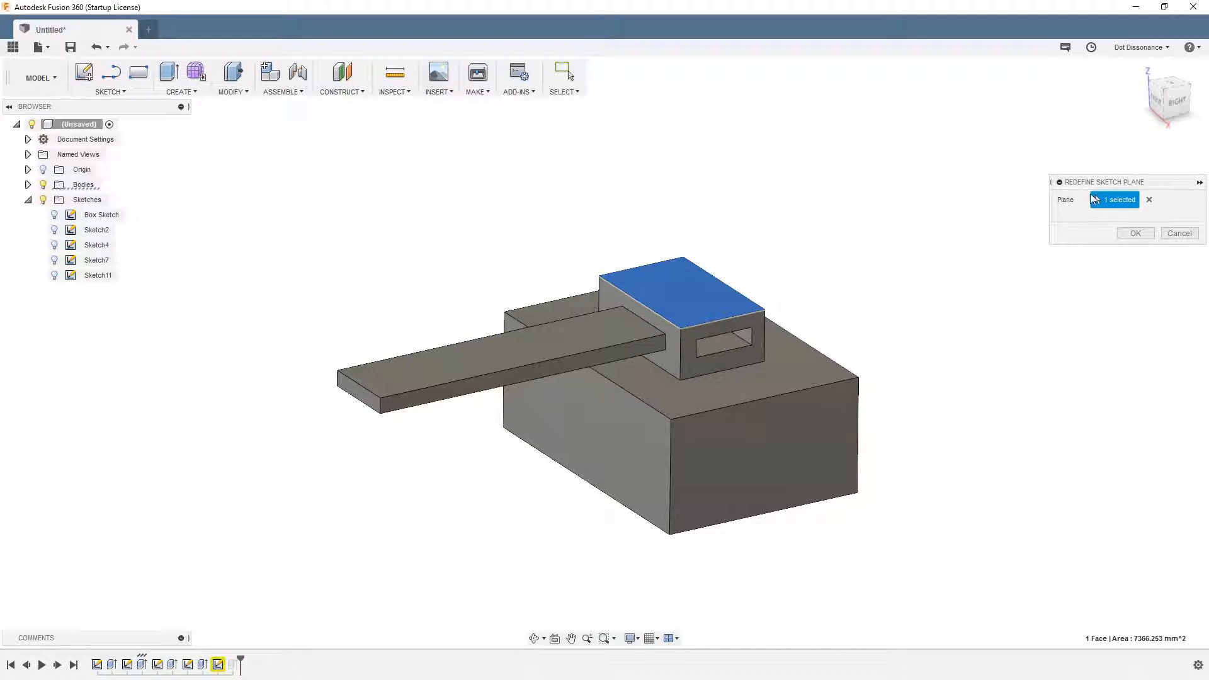
pyautogui.click(1137, 234)
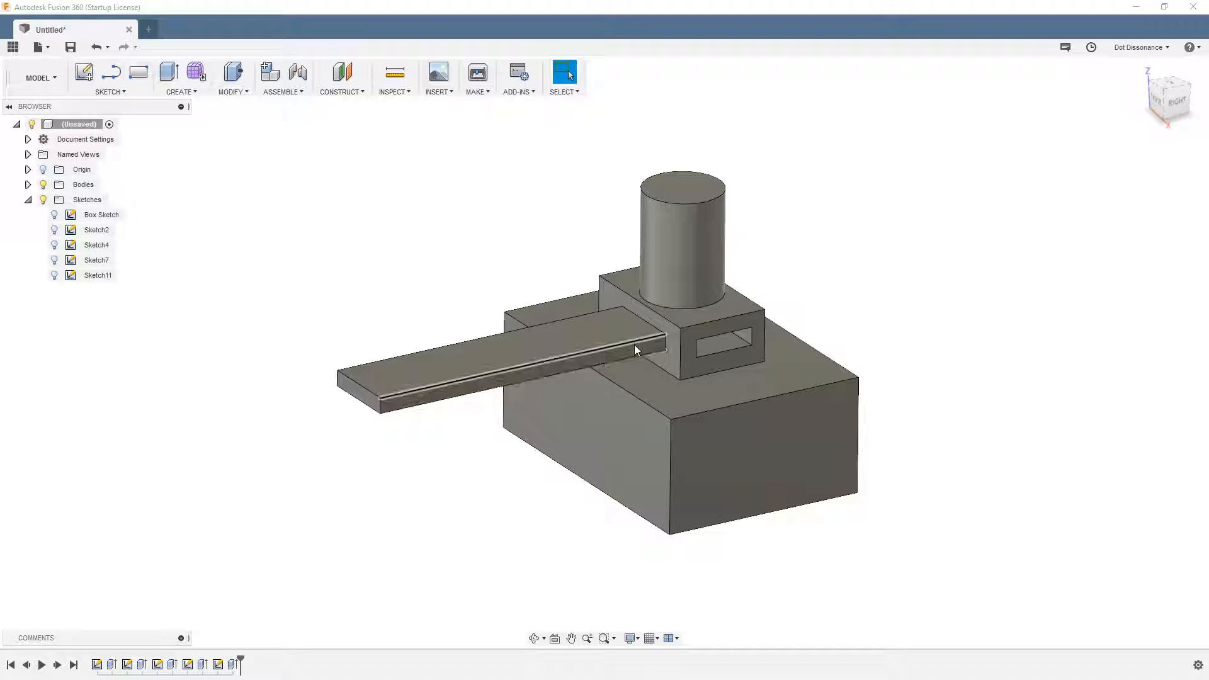
# Step: Edit the extrude that cuts the rectangular hole through the upper block and set its extent to To Object
pyautogui.click(734, 345)
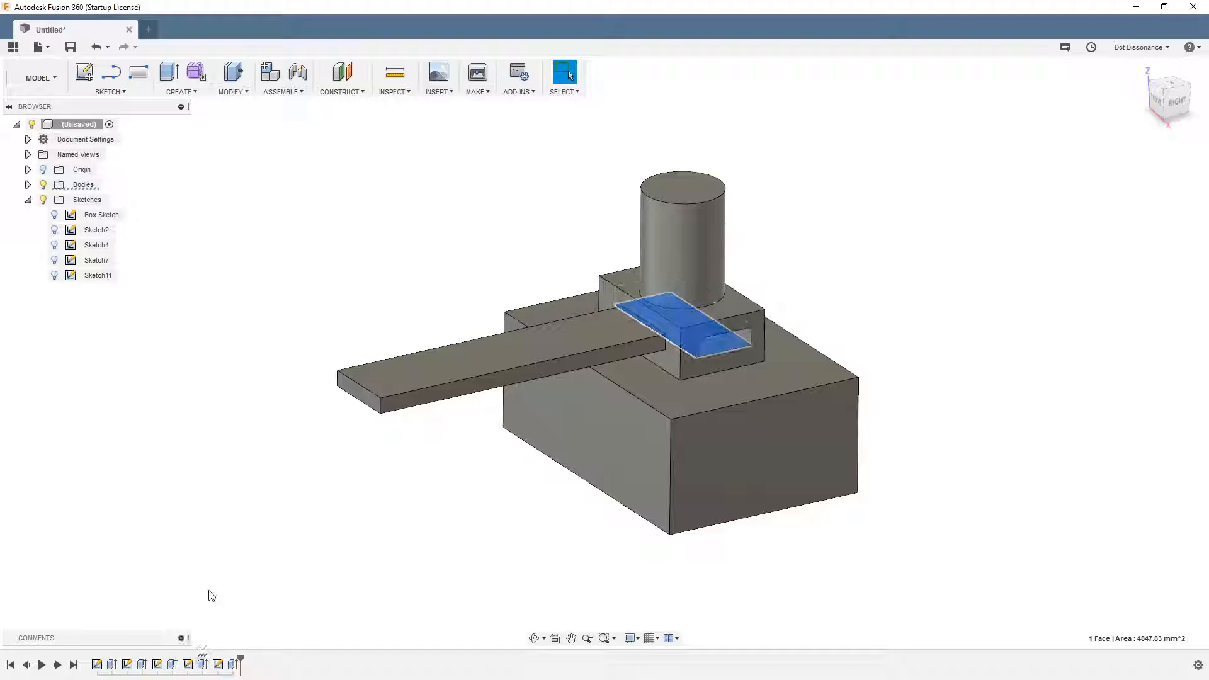
pyautogui.rightClick(203, 666)
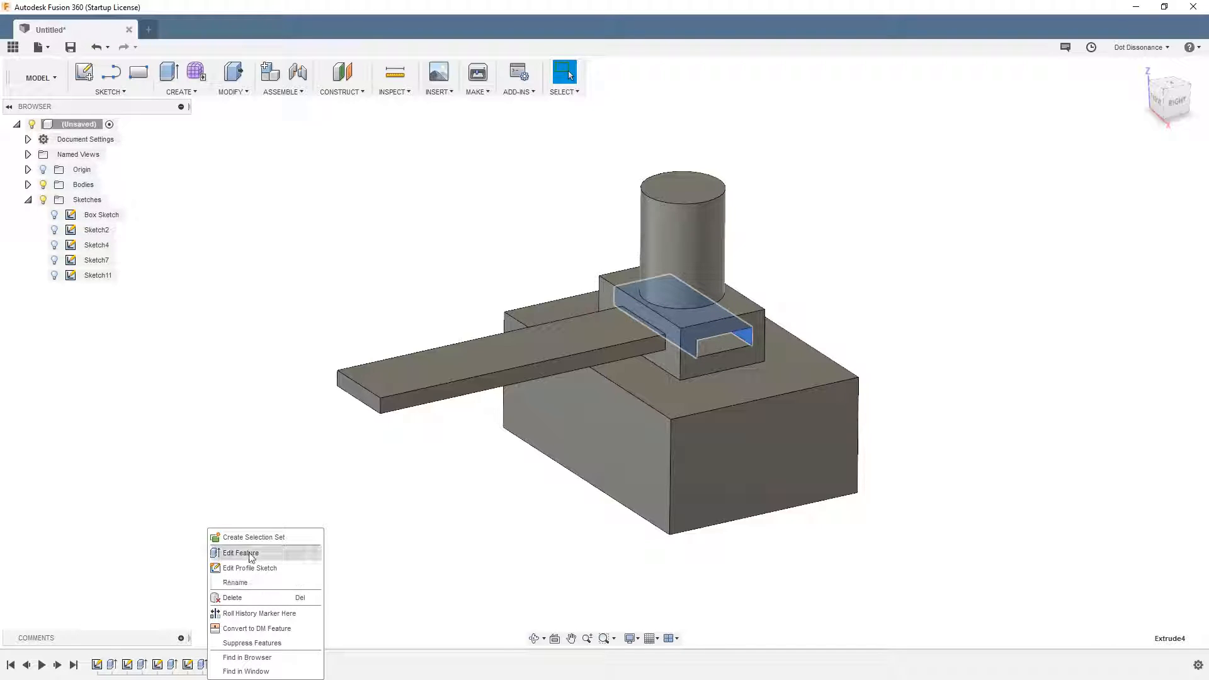
pyautogui.click(251, 555)
pyautogui.keyDown('shift'); pyautogui.moveTo(495, 262); pyautogui.dragTo(536, 309, button='middle'); pyautogui.keyUp('shift')
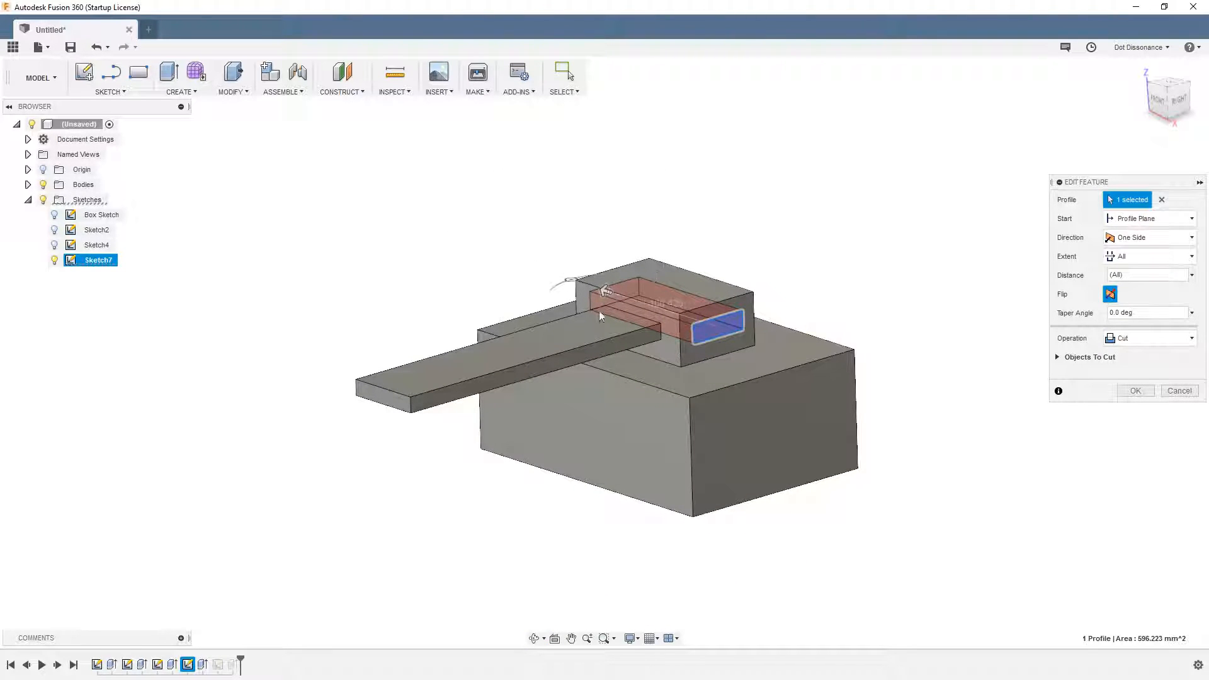
pyautogui.scroll(1, 470, 275)
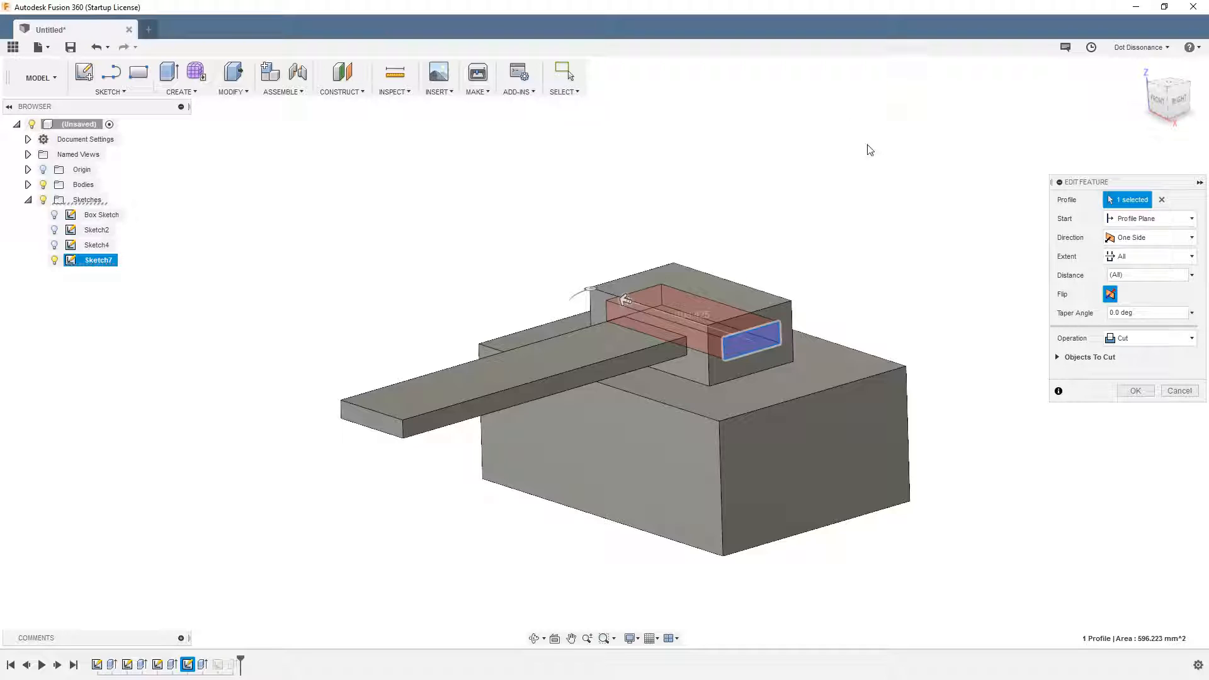
pyautogui.scroll(-2, 349, 269)
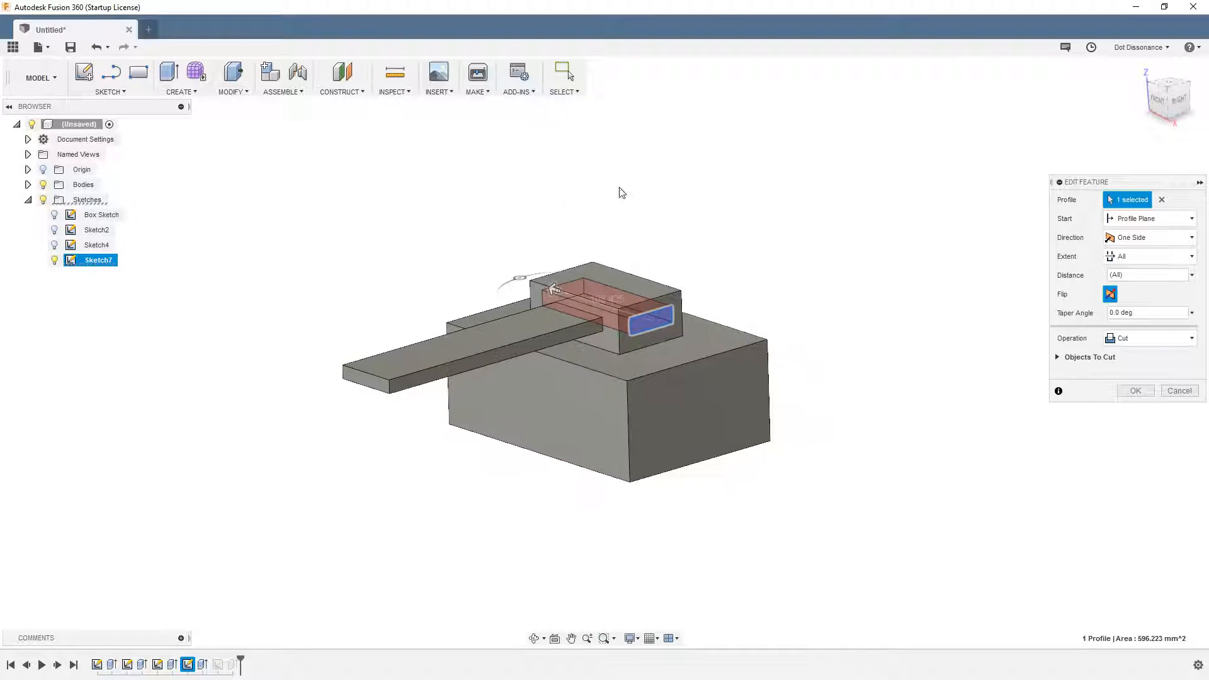
pyautogui.scroll(2, 622, 193)
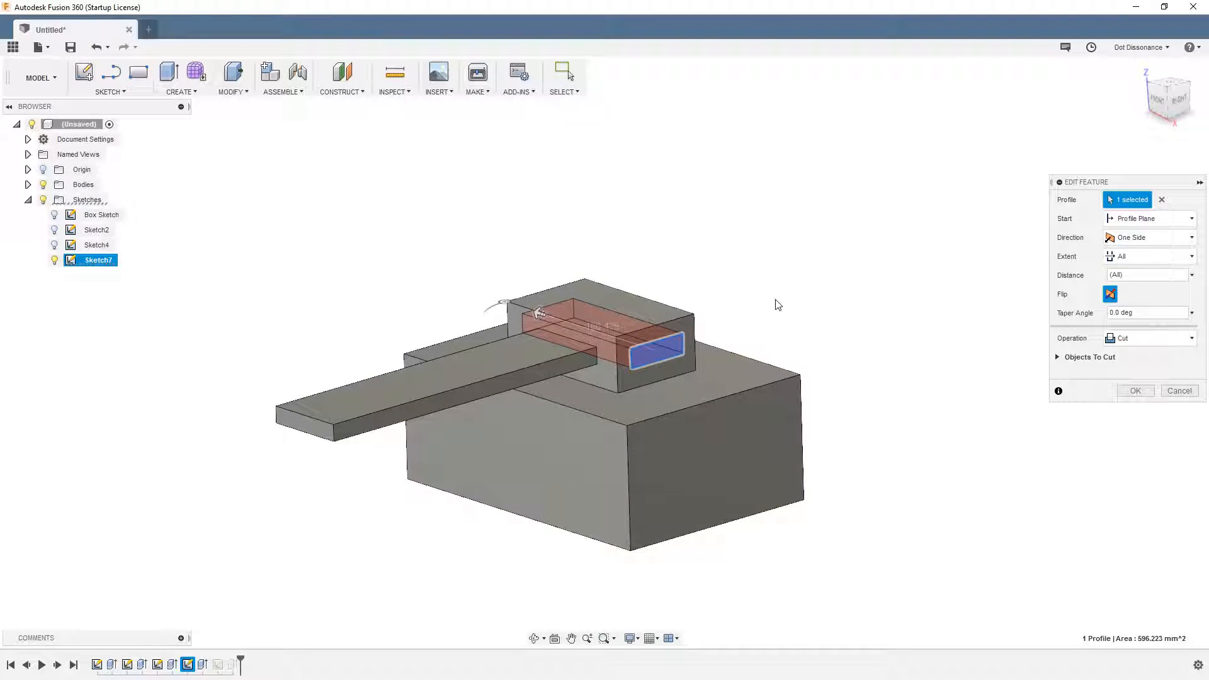
pyautogui.click(1142, 263)
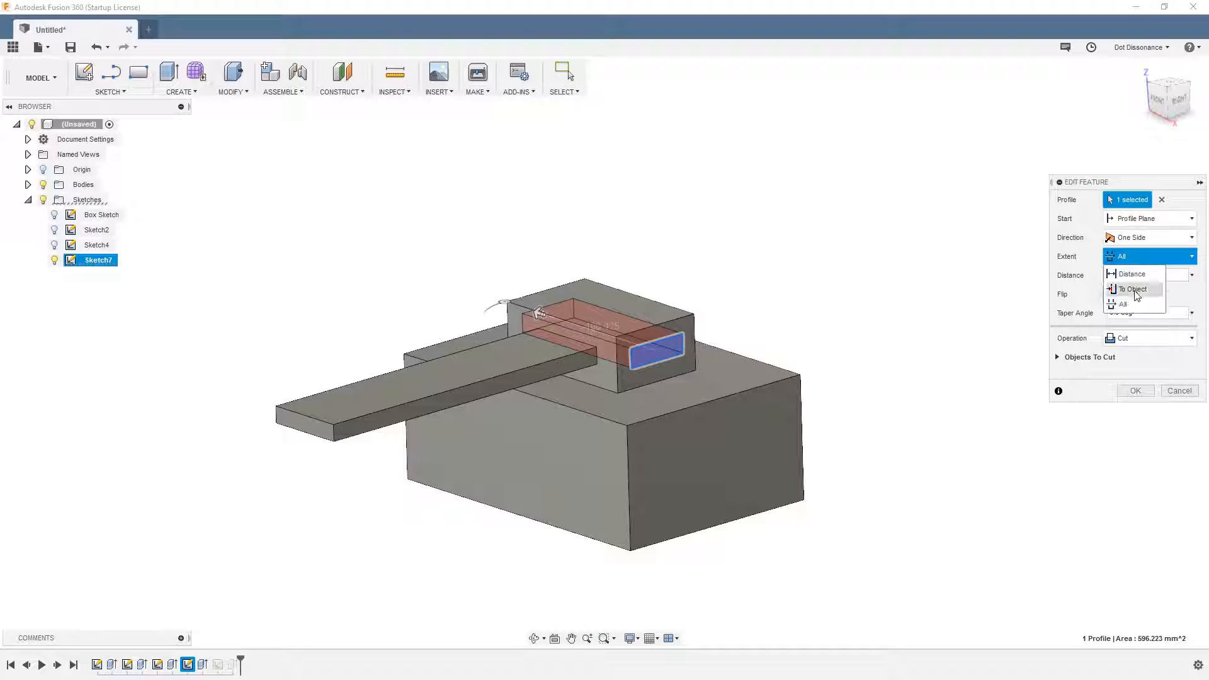
pyautogui.click(1136, 291)
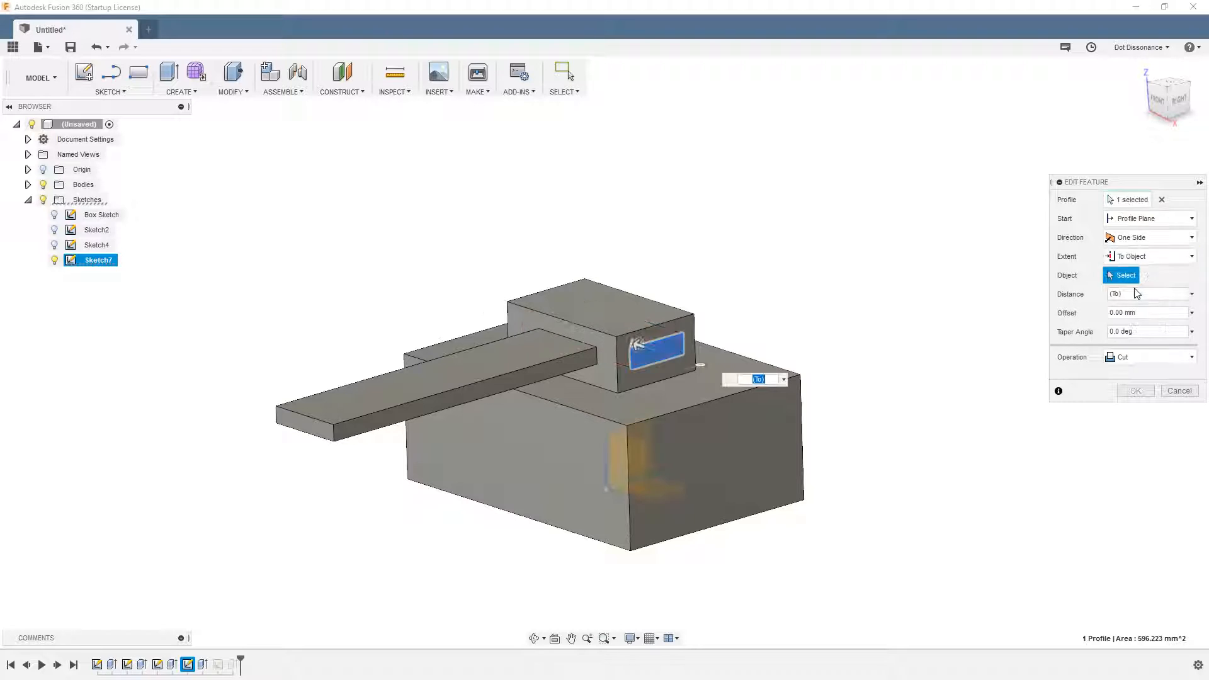
# Step: End the rectangular cut at the bar's upper corner vertex beside the block instead of the bar's side face, and apply the edit
pyautogui.scroll(5, 675, 346)
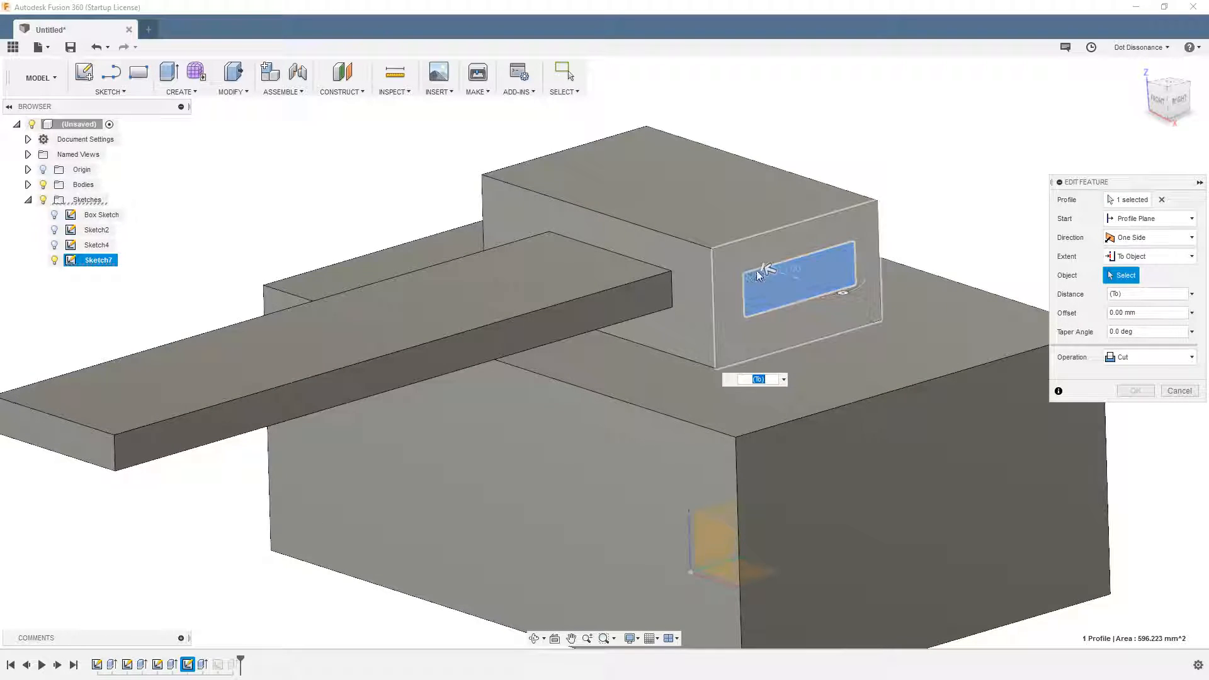
pyautogui.click(630, 307)
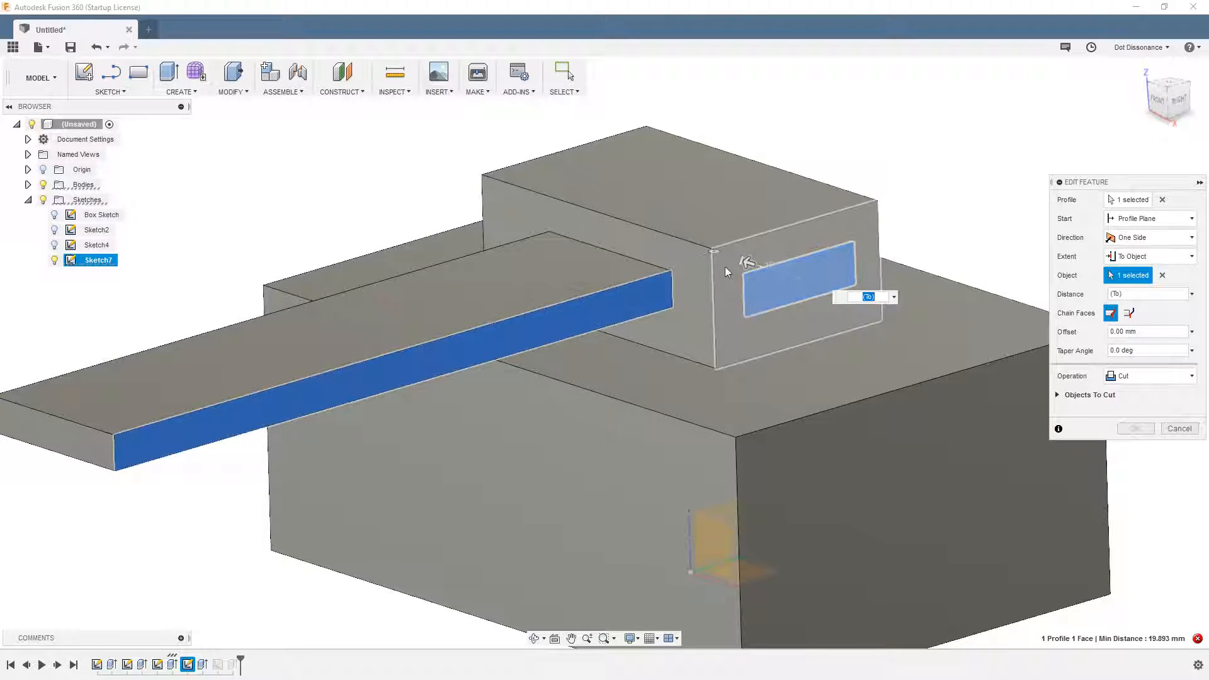
pyautogui.click(1162, 275)
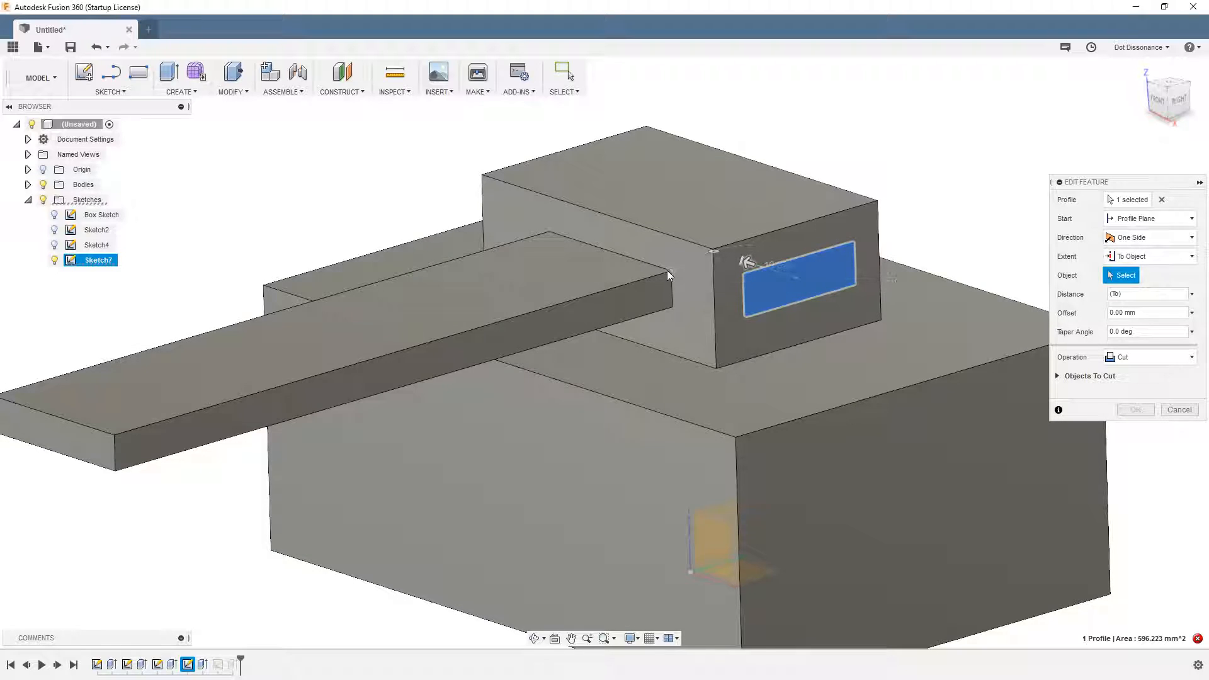
pyautogui.click(669, 272)
pyautogui.keyDown('shift'); pyautogui.moveTo(643, 352); pyautogui.dragTo(697, 327, button='middle'); pyautogui.keyUp('shift')
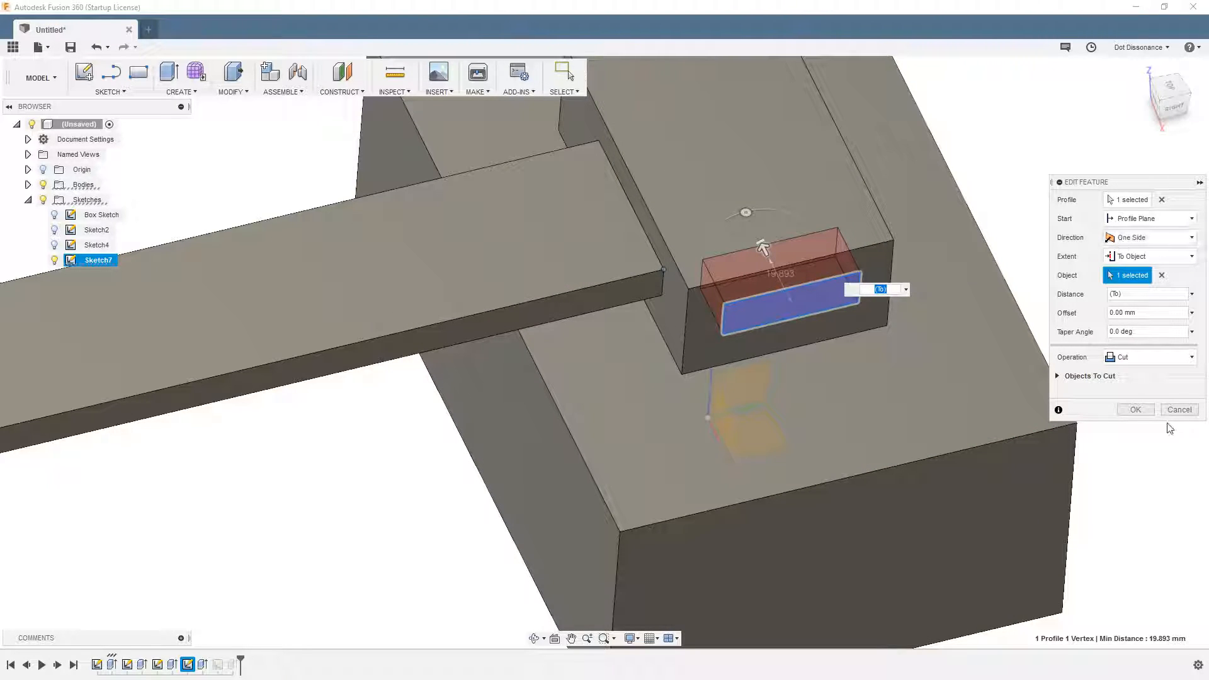
pyautogui.click(1137, 410)
pyautogui.keyDown('shift'); pyautogui.moveTo(1087, 349); pyautogui.dragTo(1015, 257, button='middle'); pyautogui.keyUp('shift')
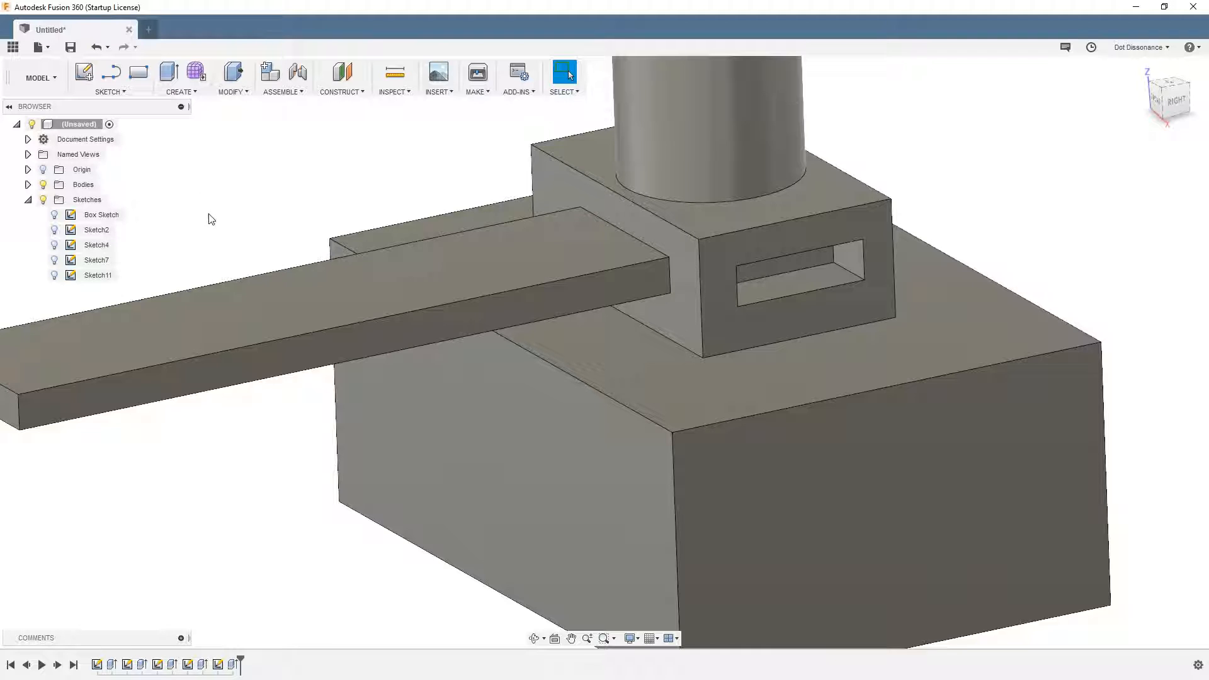
pyautogui.scroll(-3, 211, 233)
pyautogui.scroll(-2, 554, 548)
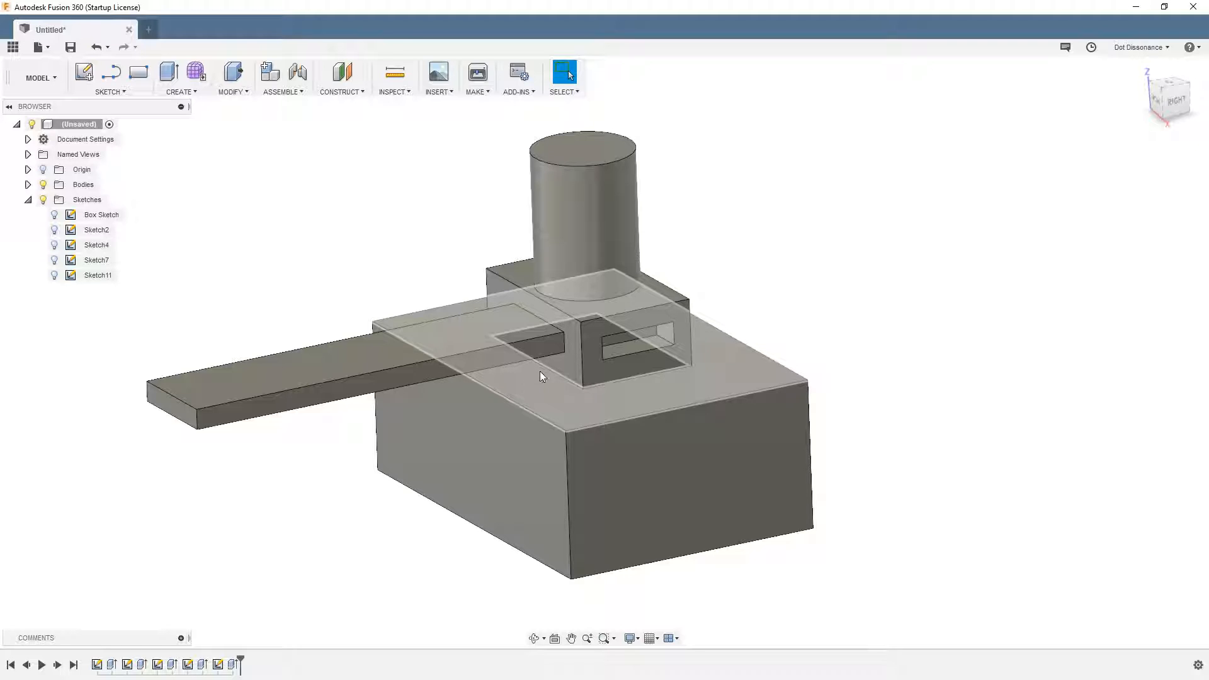
pyautogui.moveTo(800, 286)
pyautogui.keyDown('shift'); pyautogui.mouseDown(button='middle')
pyautogui.moveTo(863, 286)
pyautogui.moveTo(804, 281)
pyautogui.moveTo(787, 256)
pyautogui.moveTo(791, 299)
pyautogui.mouseUp(button='middle'); pyautogui.keyUp('shift')
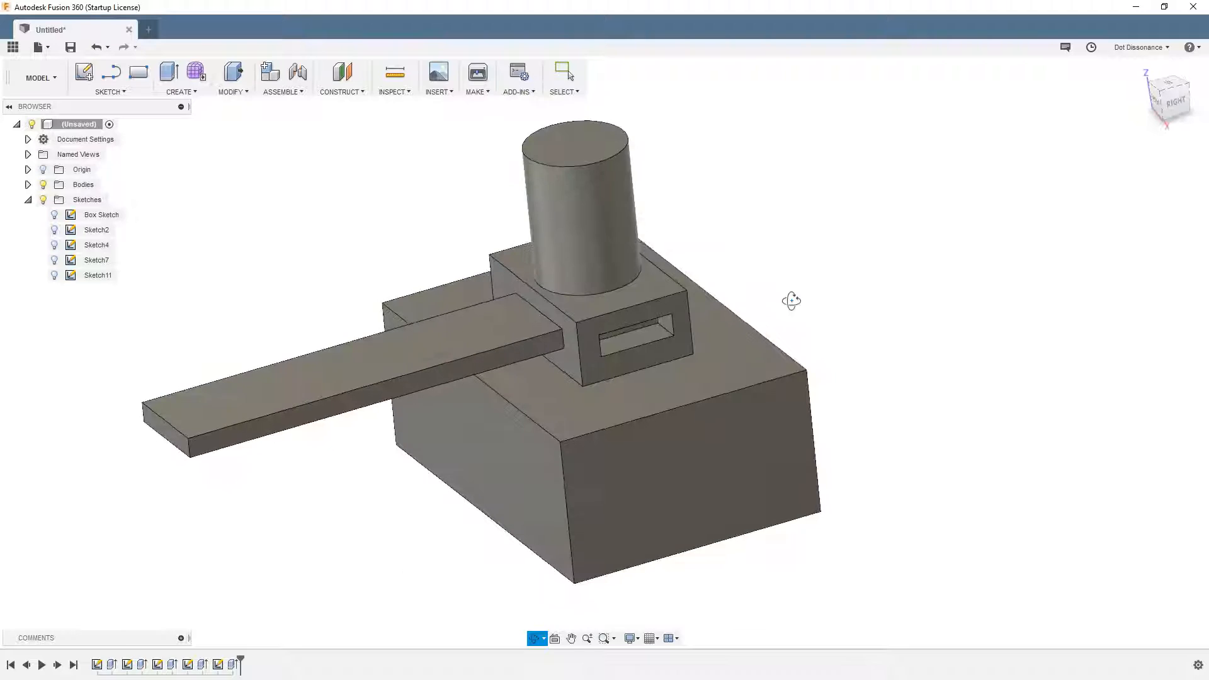
pyautogui.click(355, 93)
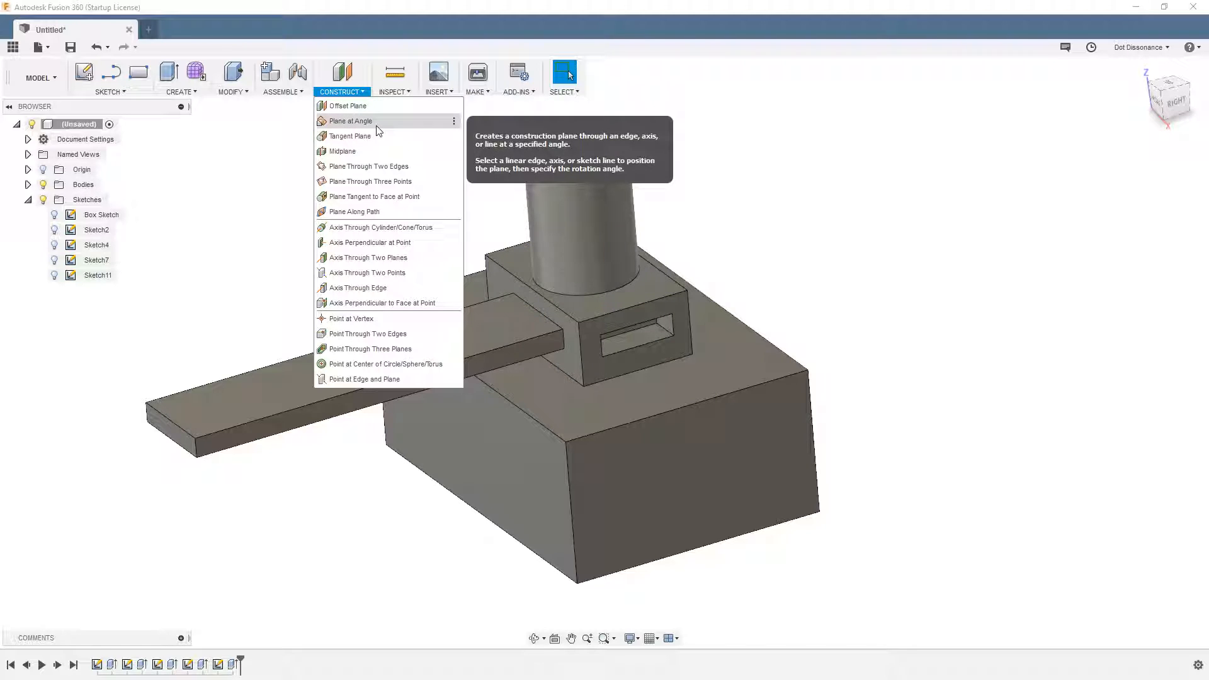
pyautogui.click(943, 351)
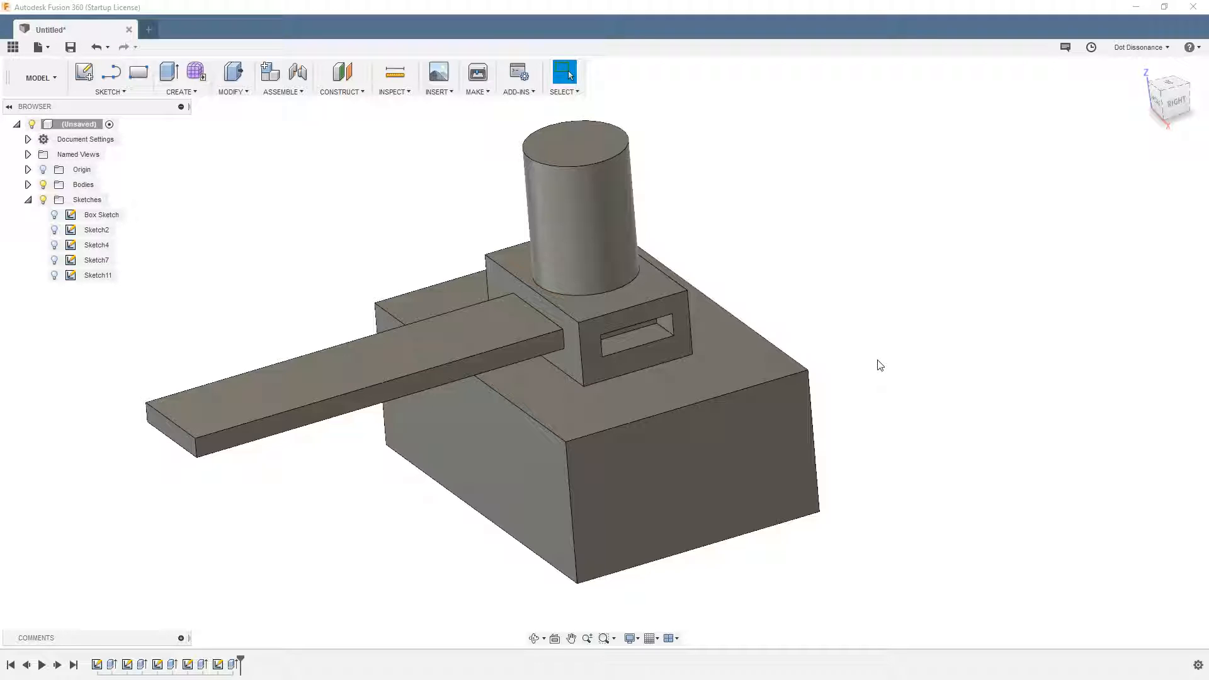
# Step: Start an offset construction plane and show the origin planes so that one can serve as its reference
pyautogui.keyDown('shift'); pyautogui.moveTo(871, 394); pyautogui.dragTo(860, 426, button='middle'); pyautogui.keyUp('shift')
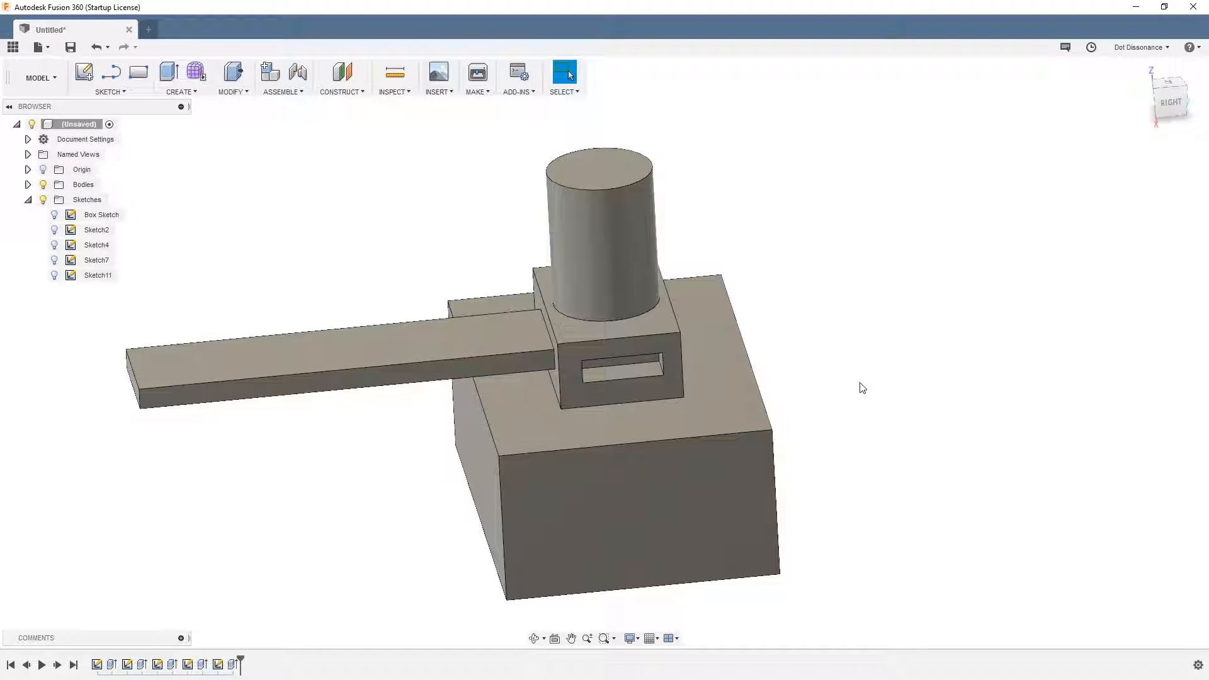
pyautogui.keyDown('shift'); pyautogui.moveTo(858, 457); pyautogui.dragTo(886, 418, button='middle'); pyautogui.keyUp('shift')
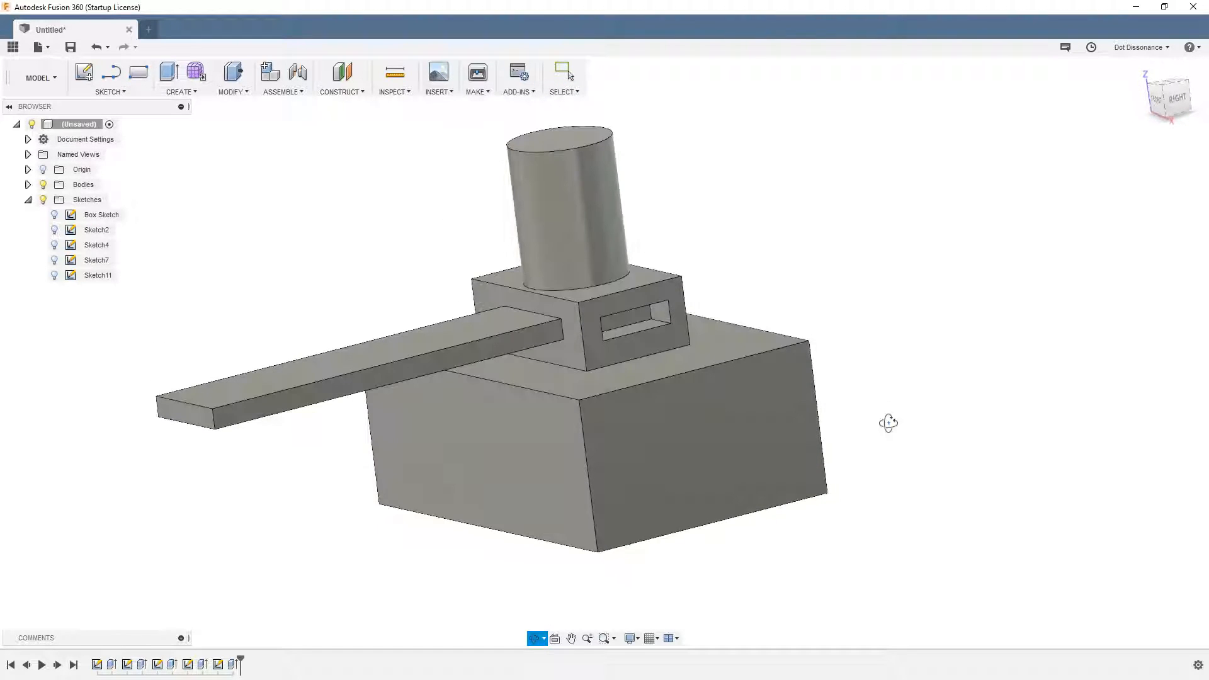
pyautogui.click(342, 72)
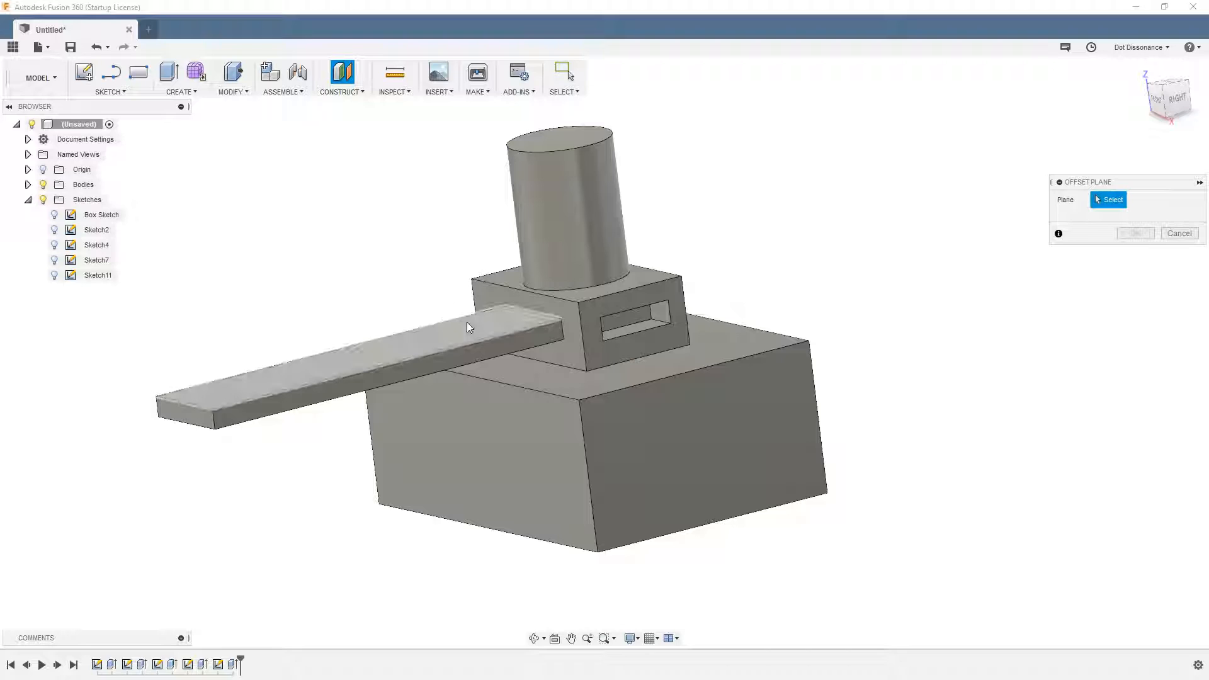
pyautogui.keyDown('shift'); pyautogui.moveTo(915, 231); pyautogui.dragTo(822, 478, button='middle'); pyautogui.keyUp('shift')
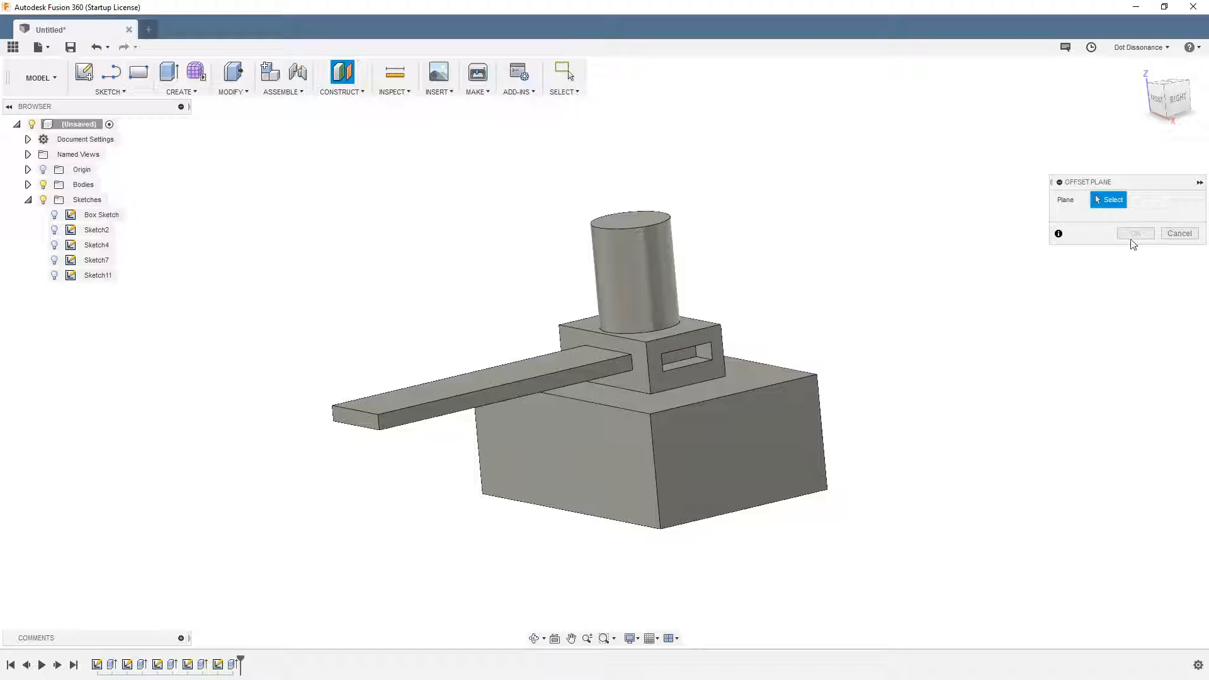
pyautogui.keyDown('shift'); pyautogui.moveTo(847, 240); pyautogui.dragTo(592, 239, button='middle'); pyautogui.keyUp('shift')
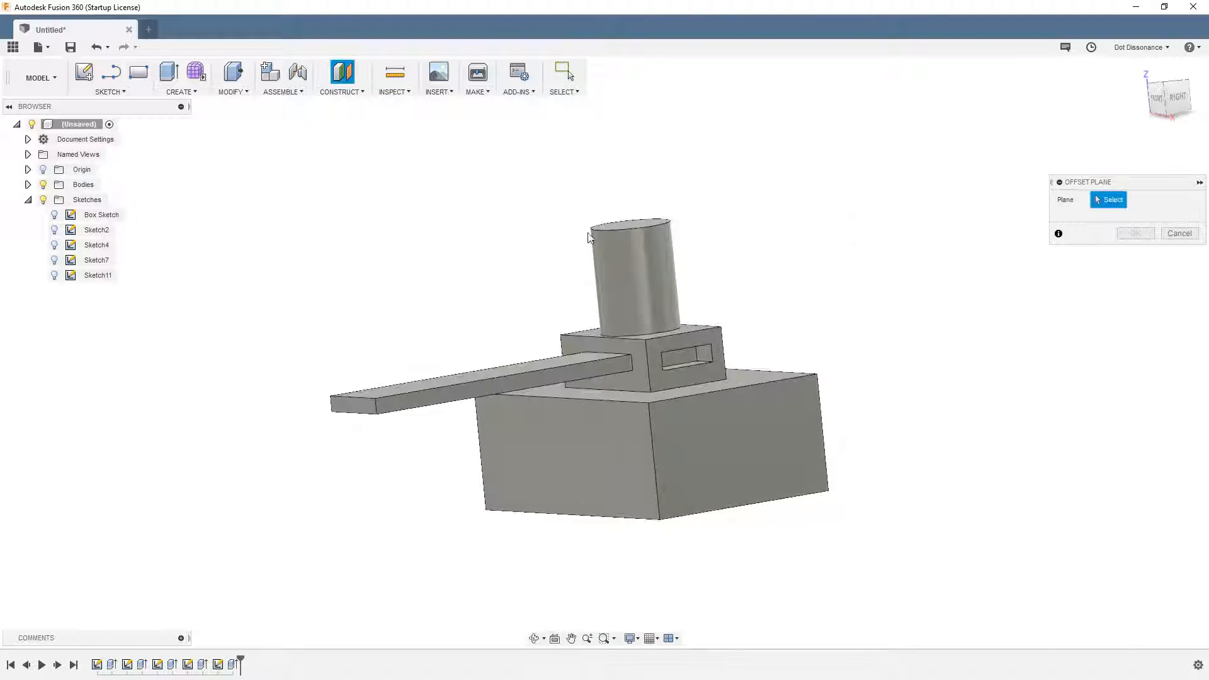
pyautogui.click(44, 171)
pyautogui.keyDown('shift'); pyautogui.moveTo(707, 597); pyautogui.dragTo(769, 497, button='middle'); pyautogui.keyUp('shift')
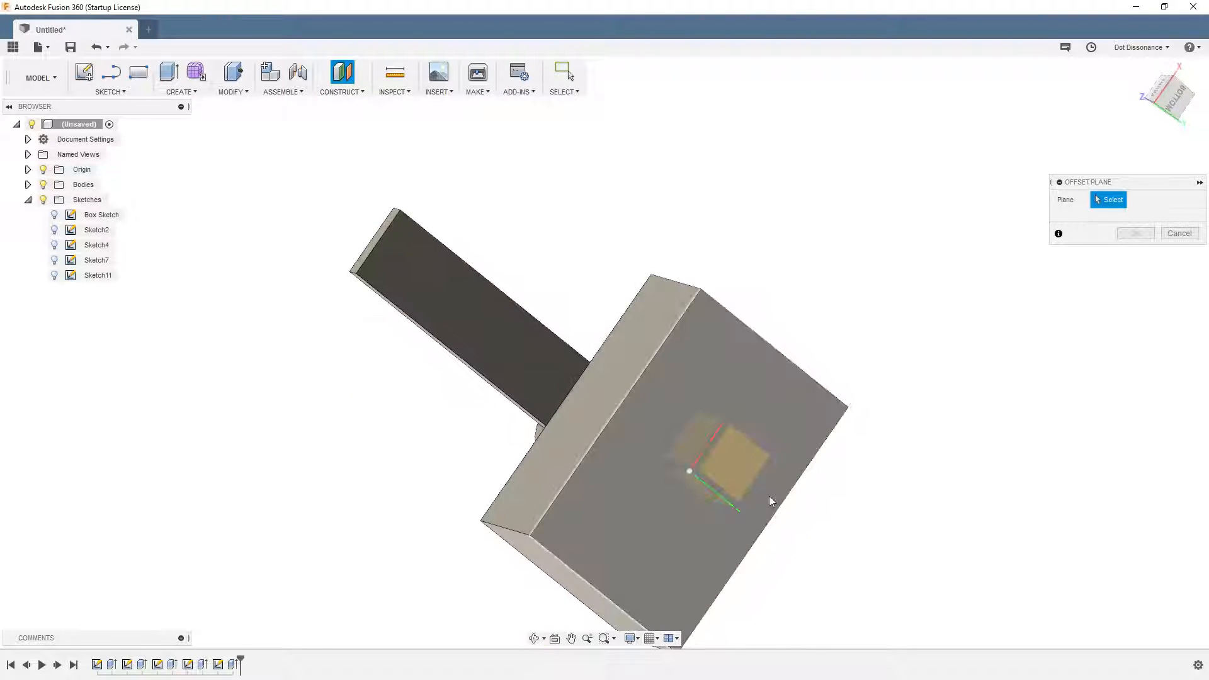
pyautogui.keyDown('shift'); pyautogui.moveTo(764, 262); pyautogui.dragTo(755, 419, button='middle'); pyautogui.keyUp('shift')
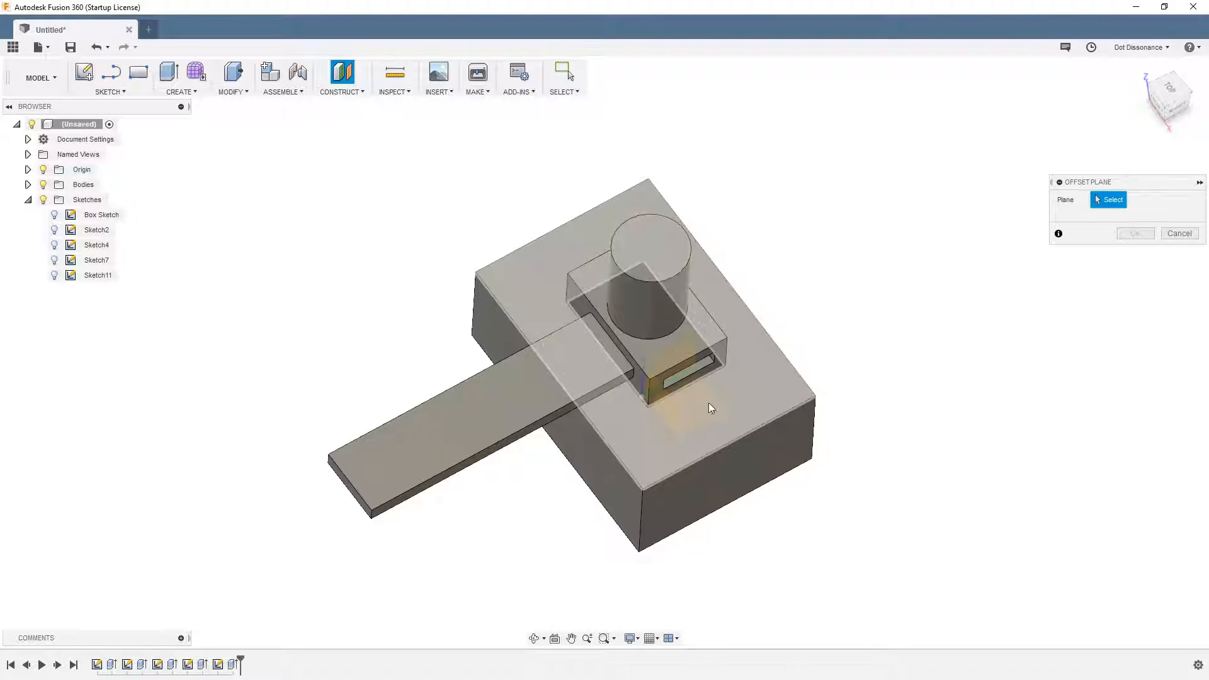
# Step: Create a construction plane offset about 143 mm above the XY origin plane
pyautogui.click(706, 403)
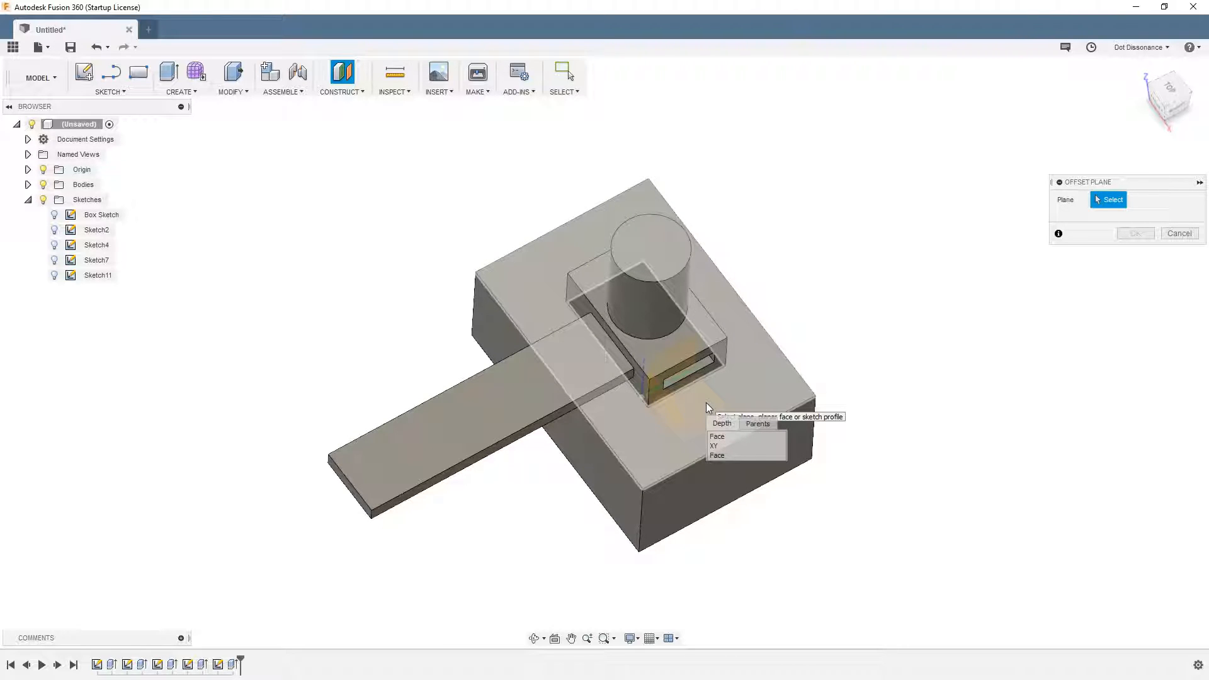
pyautogui.click(715, 444)
pyautogui.keyDown('shift'); pyautogui.moveTo(712, 445); pyautogui.dragTo(669, 401, button='middle'); pyautogui.keyUp('shift')
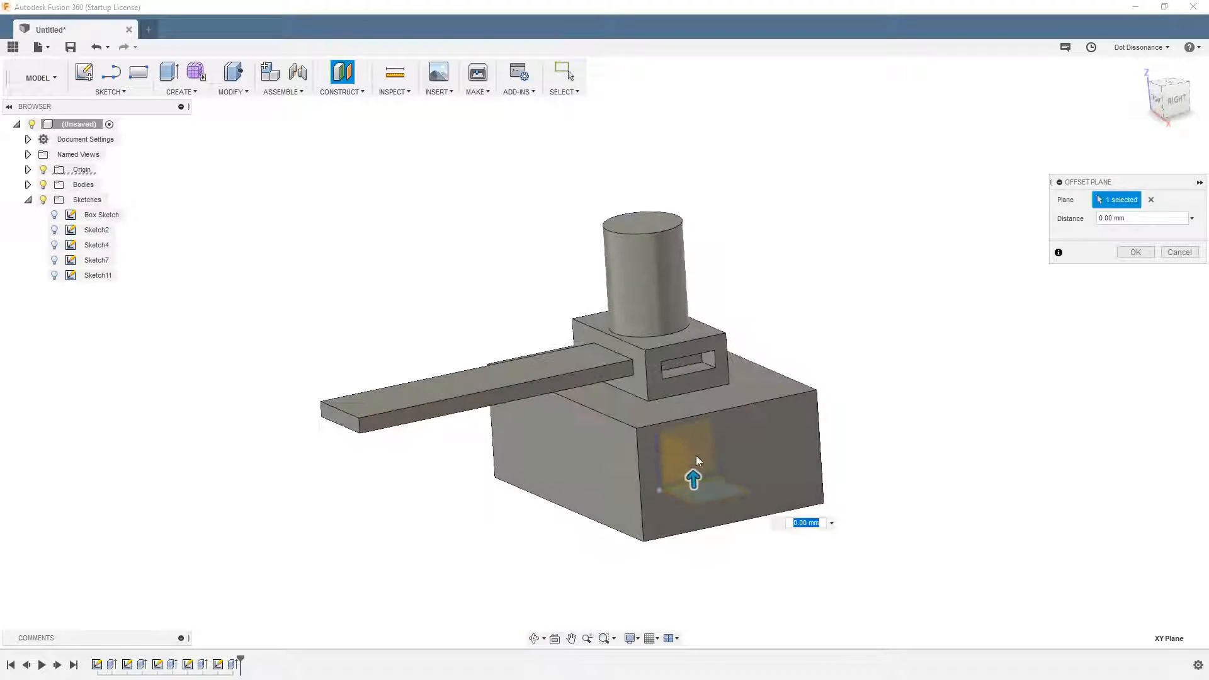
pyautogui.moveTo(693, 477); pyautogui.dragTo(680, 289)
pyautogui.keyDown('shift'); pyautogui.moveTo(680, 288); pyautogui.dragTo(631, 312, button='middle'); pyautogui.keyUp('shift')
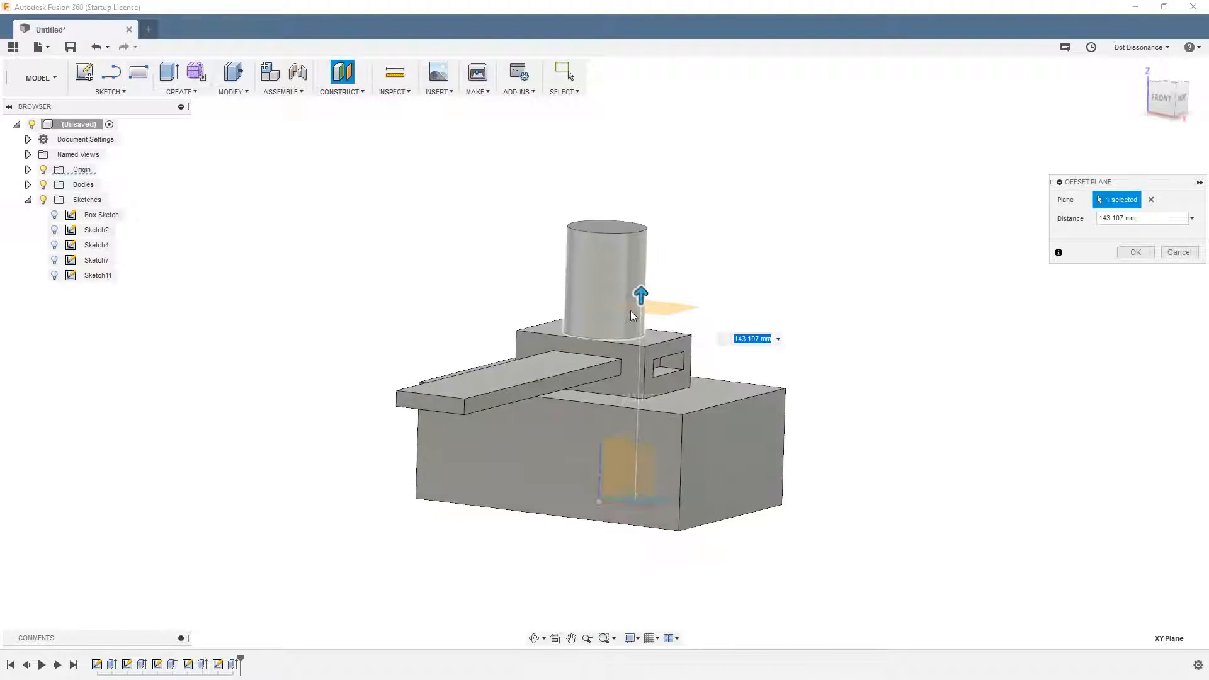
pyautogui.click(1135, 253)
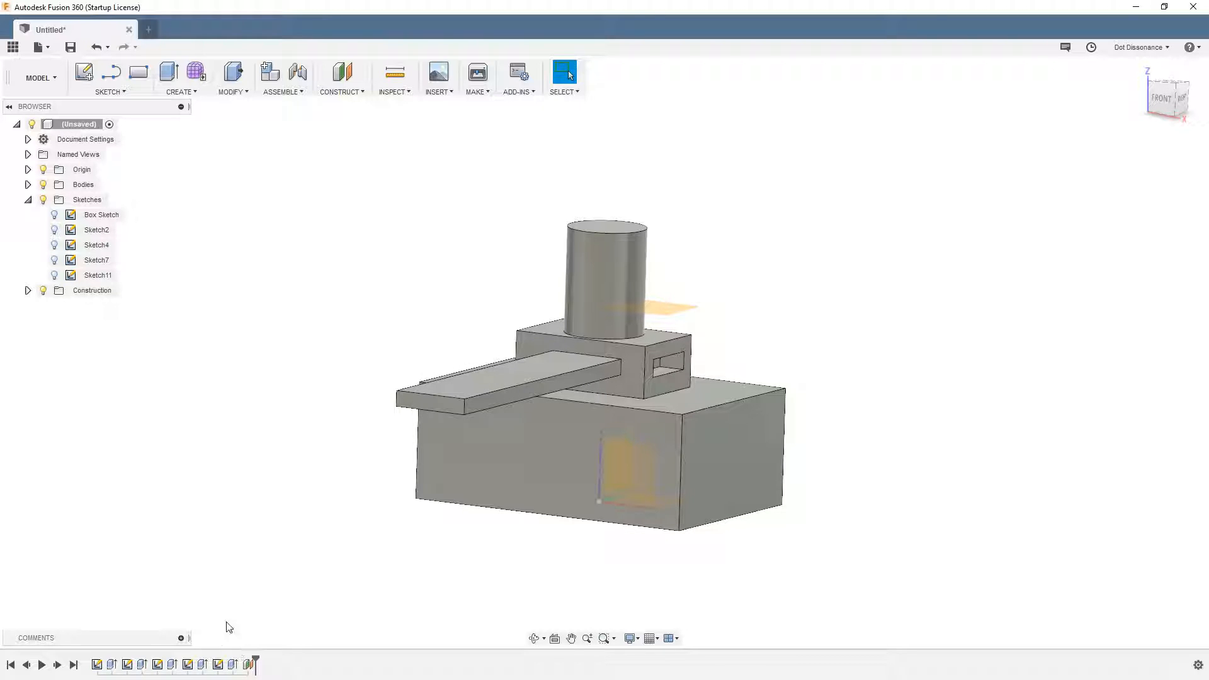
# Step: Try to end the upper block's extrude at the offset plane by setting its extent to To Object
pyautogui.click(630, 374)
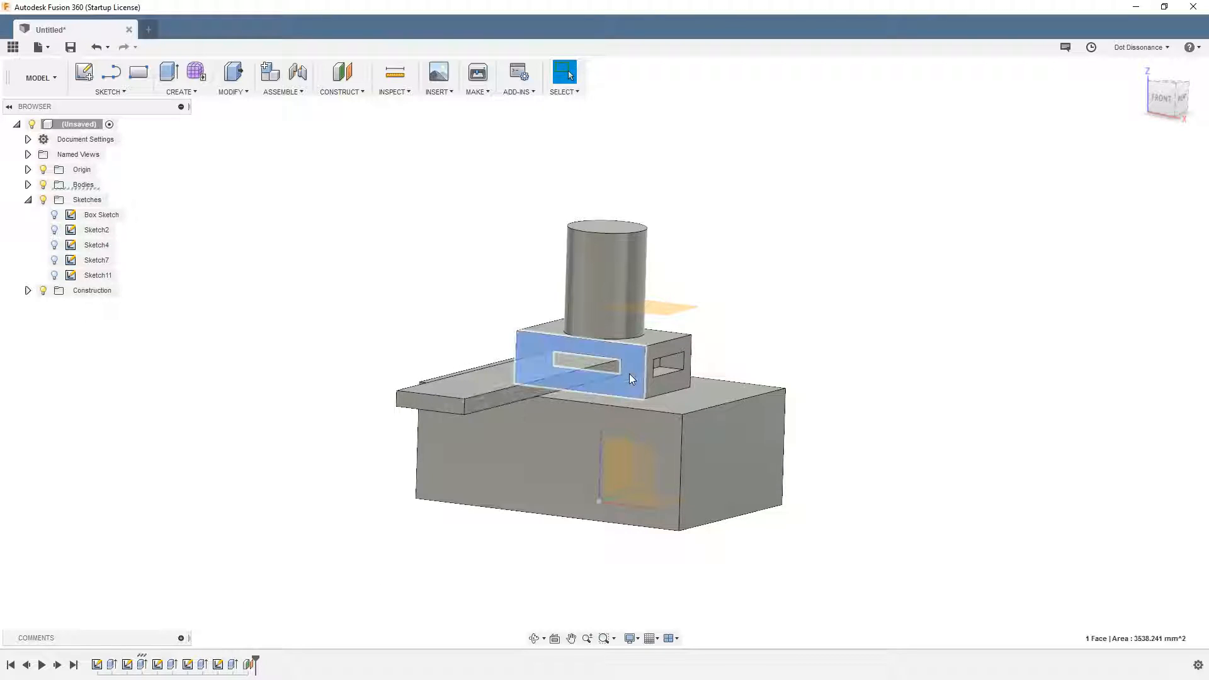
pyautogui.rightClick(142, 666)
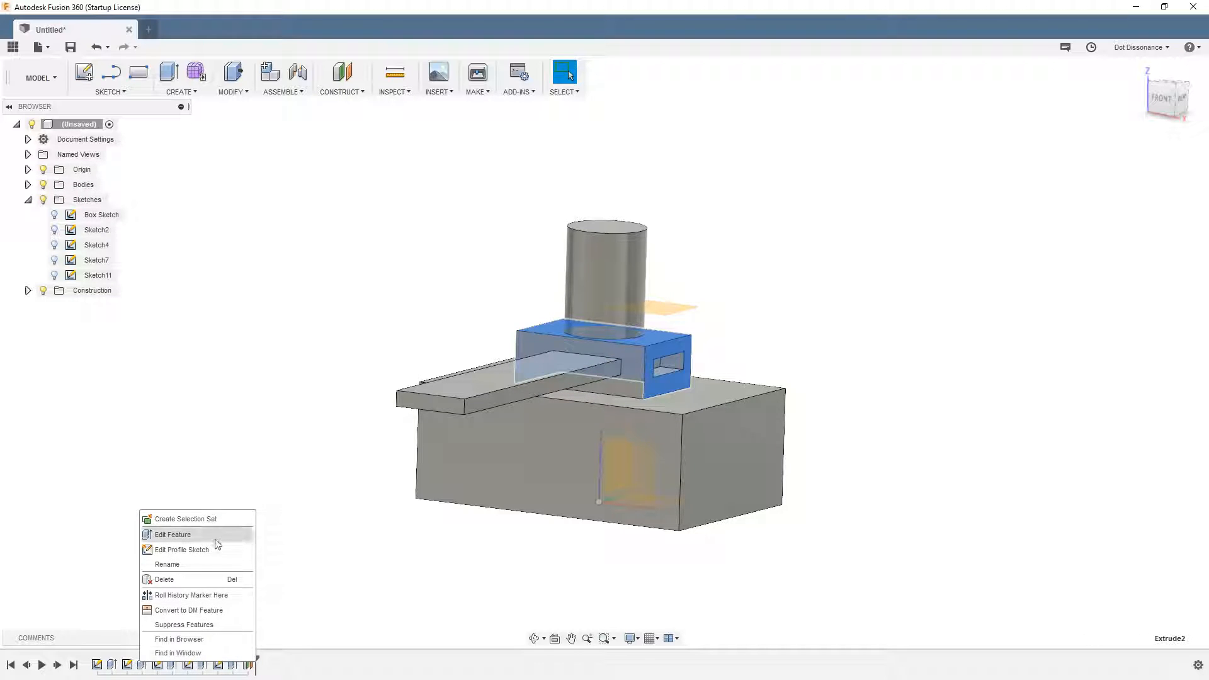
pyautogui.click(182, 534)
pyautogui.click(1140, 256)
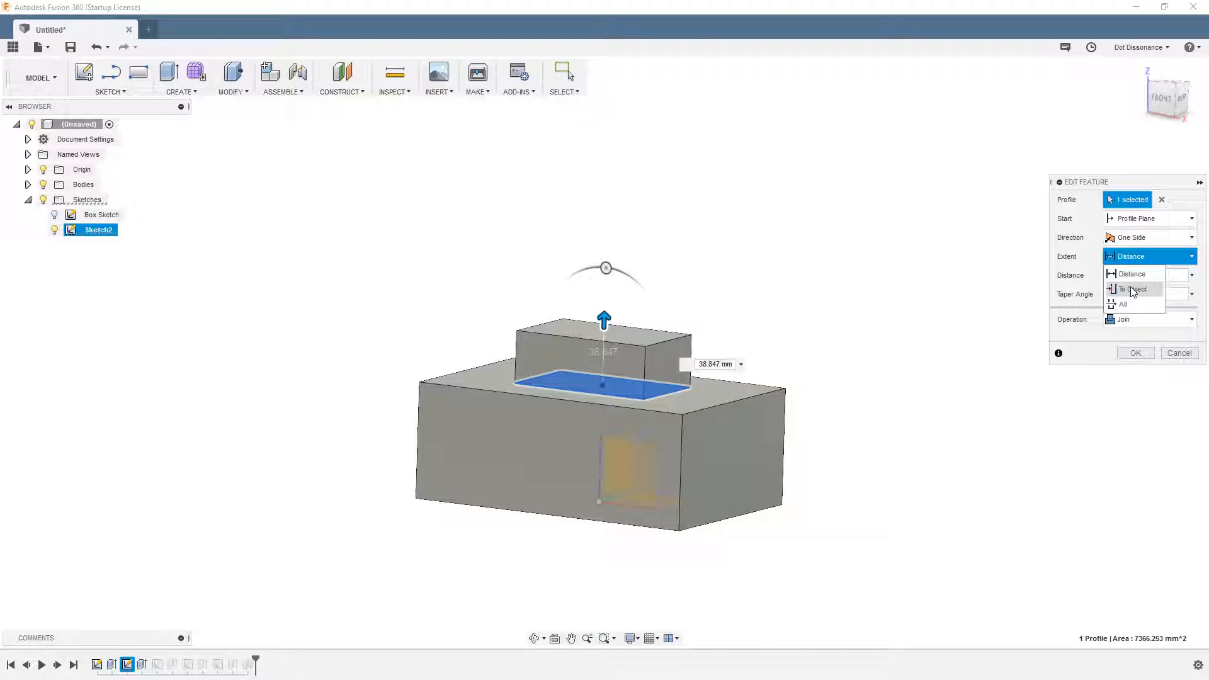
pyautogui.click(1133, 290)
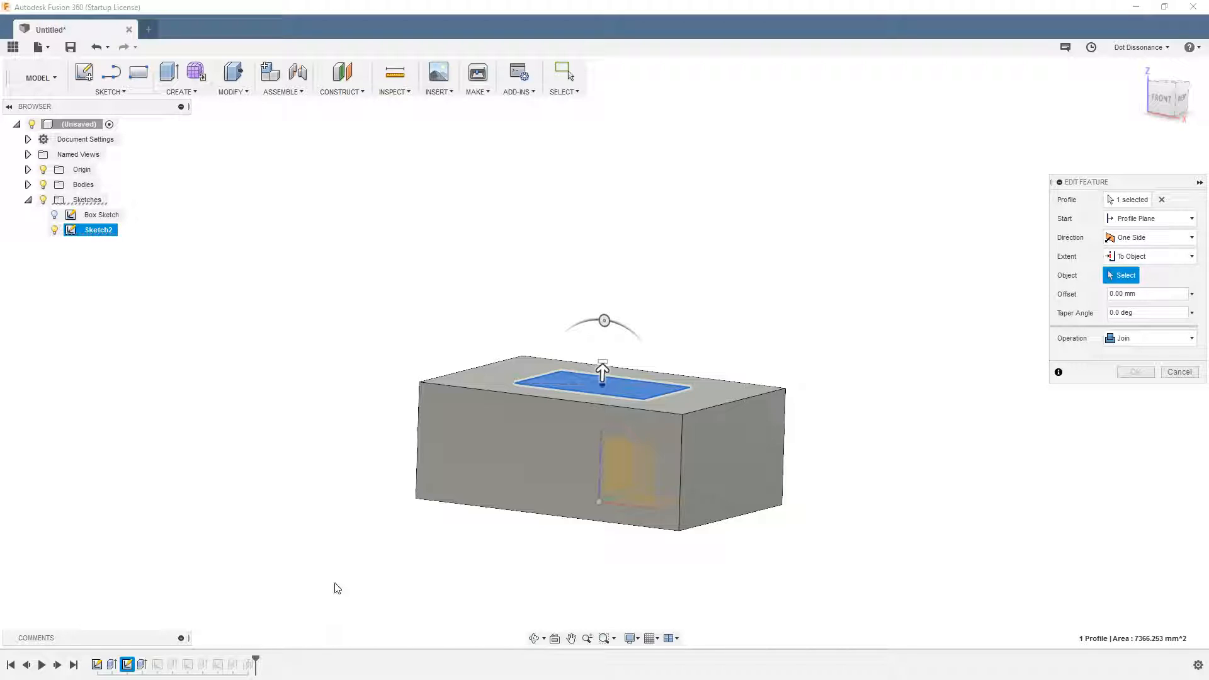
pyautogui.click(1179, 372)
# Step: Delete the offset construction plane at the end of the timeline
pyautogui.keyDown('shift'); pyautogui.moveTo(754, 306); pyautogui.dragTo(749, 315, button='middle'); pyautogui.keyUp('shift')
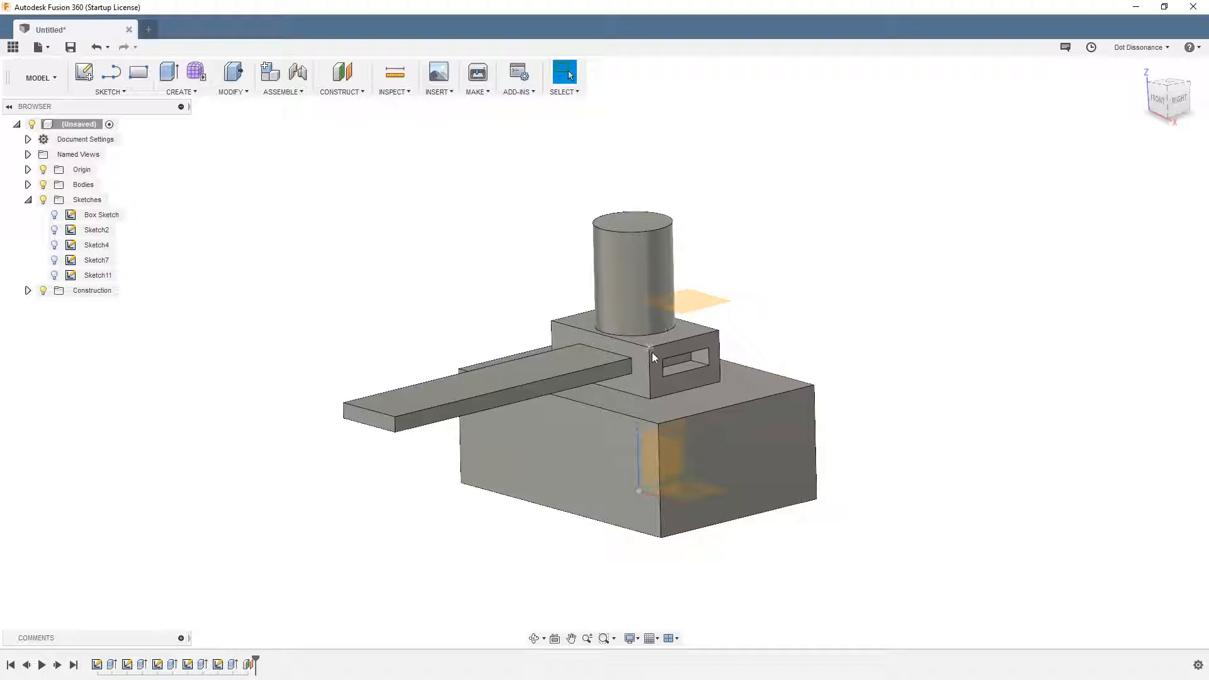
pyautogui.rightClick(250, 669)
pyautogui.click(271, 580)
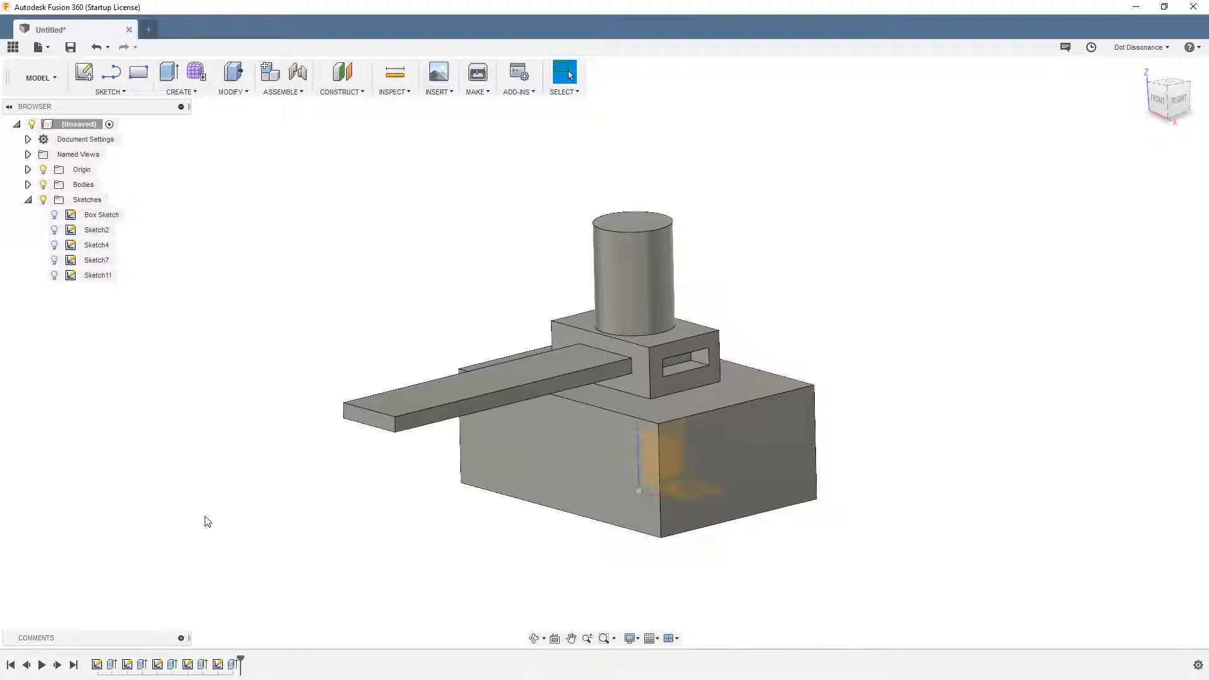
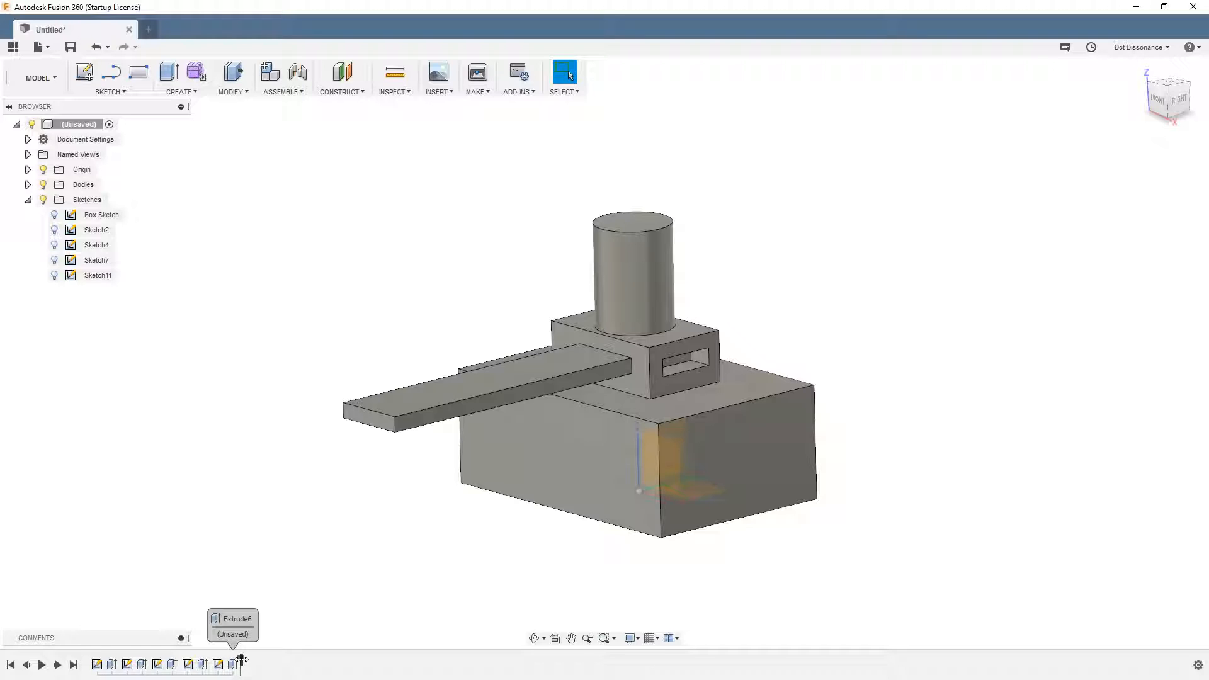
# Step: Roll the timeline history back to its very beginning, before the Box Sketch
pyautogui.click(663, 387)
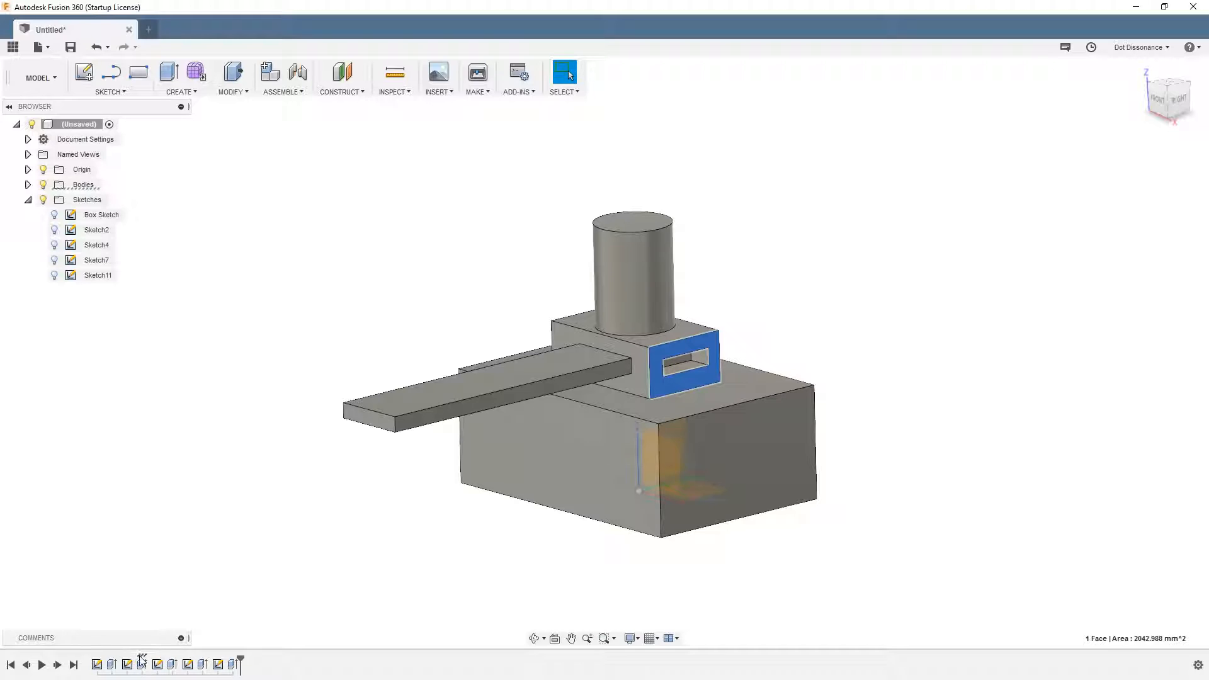
pyautogui.moveTo(240, 659); pyautogui.dragTo(132, 648)
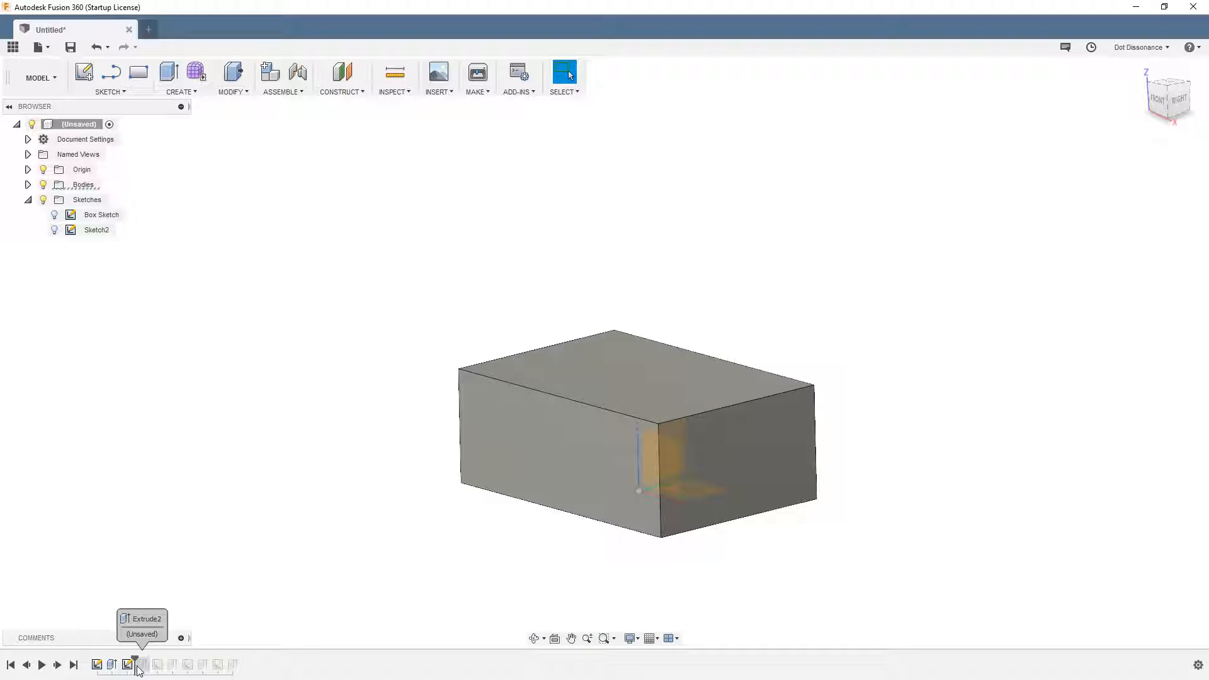
pyautogui.moveTo(136, 665); pyautogui.dragTo(120, 665)
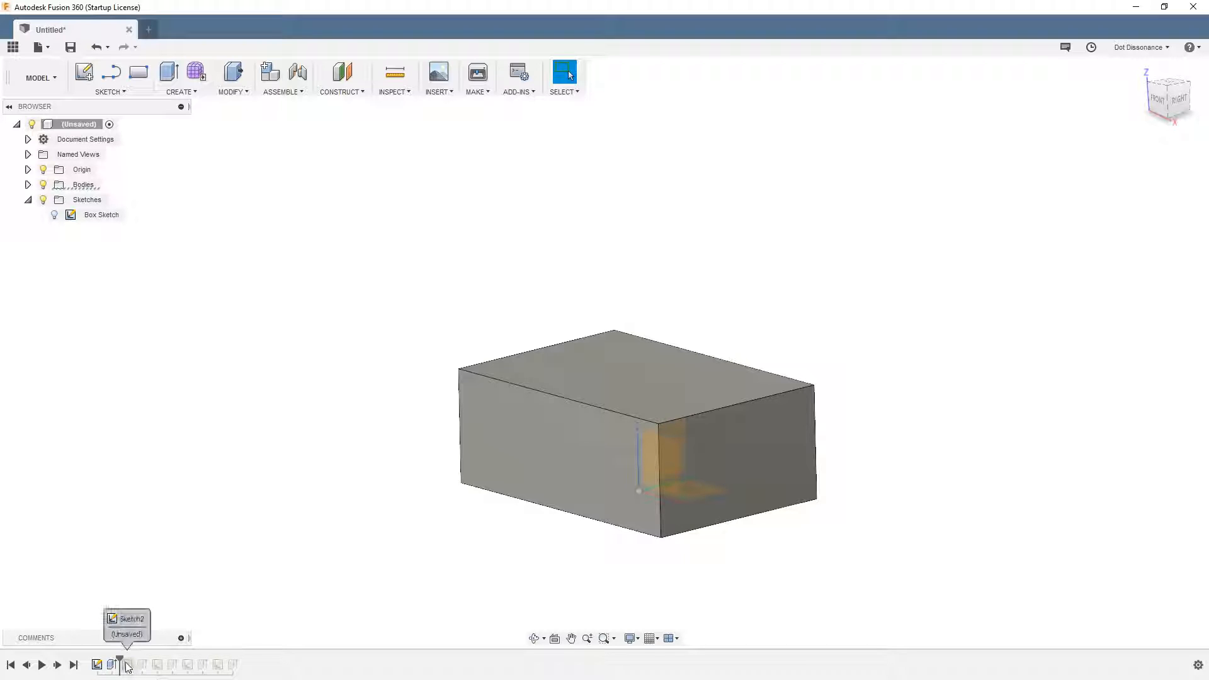
pyautogui.moveTo(119, 662); pyautogui.dragTo(89, 661)
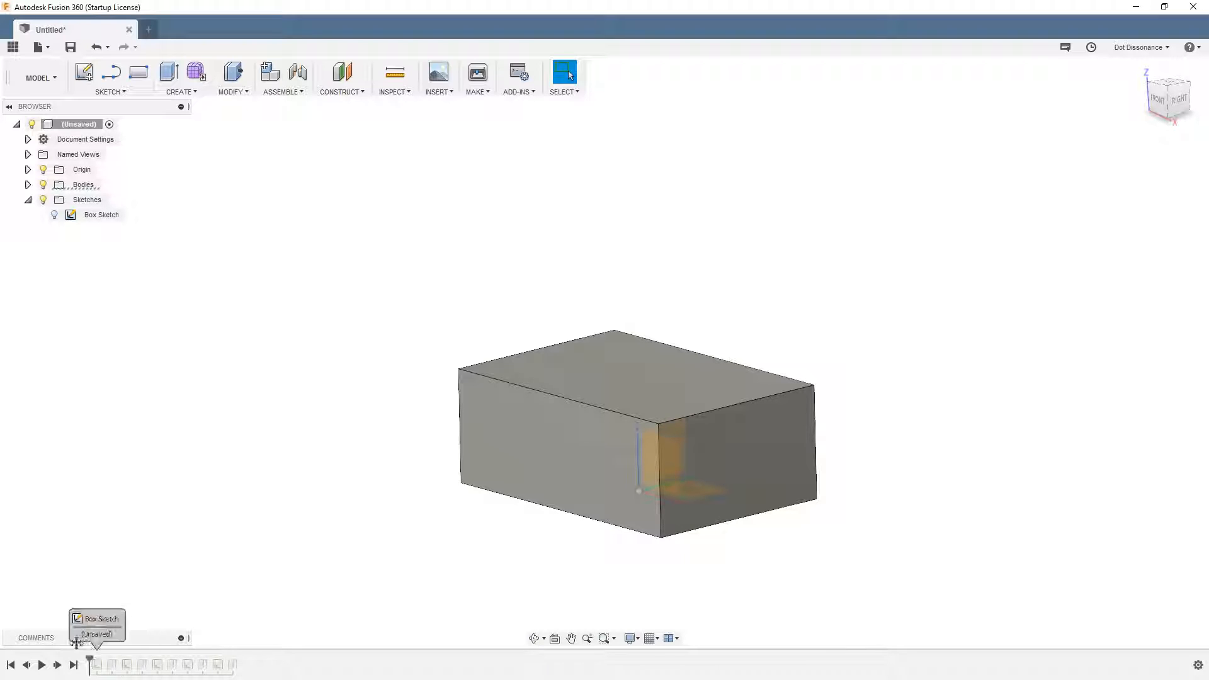
pyautogui.moveTo(576, 435); pyautogui.dragTo(536, 359, button='middle')
pyautogui.moveTo(700, 457)
pyautogui.keyDown('shift'); pyautogui.mouseDown(button='middle')
pyautogui.moveTo(662, 467)
pyautogui.moveTo(685, 481)
pyautogui.moveTo(665, 471)
pyautogui.moveTo(680, 451)
pyautogui.moveTo(670, 451)
pyautogui.moveTo(688, 459)
pyautogui.mouseUp(button='middle'); pyautogui.keyUp('shift')
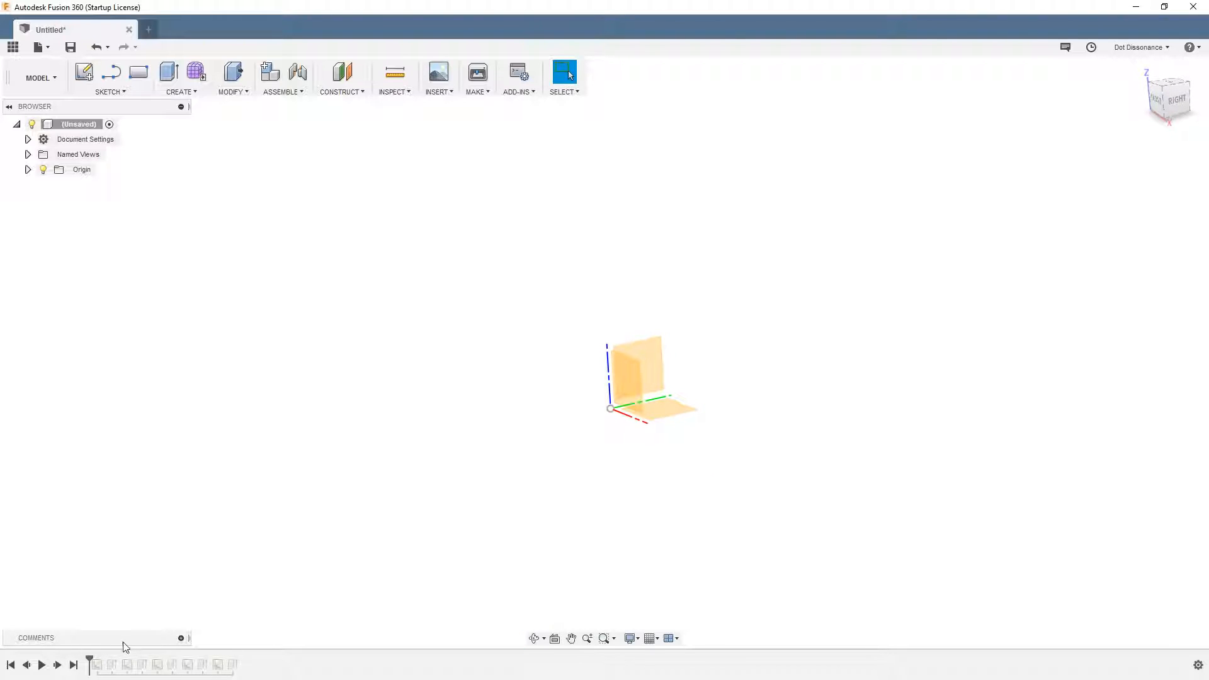
pyautogui.moveTo(90, 661); pyautogui.dragTo(120, 661)
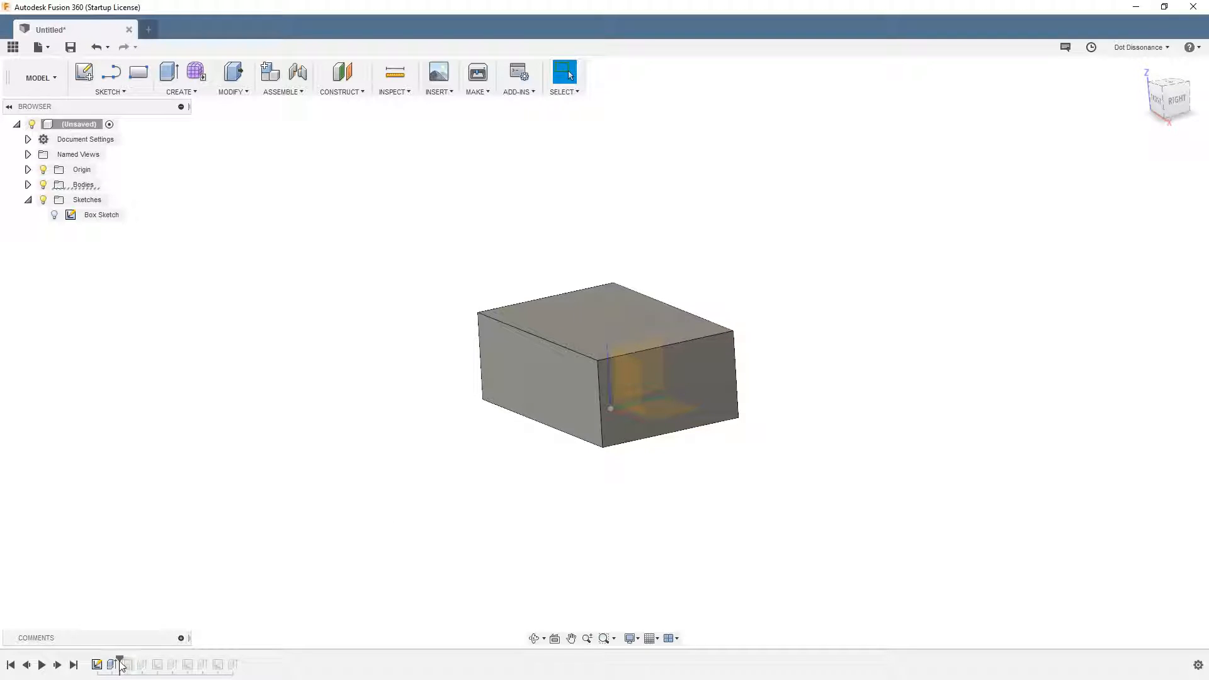
pyautogui.moveTo(116, 662); pyautogui.dragTo(90, 661)
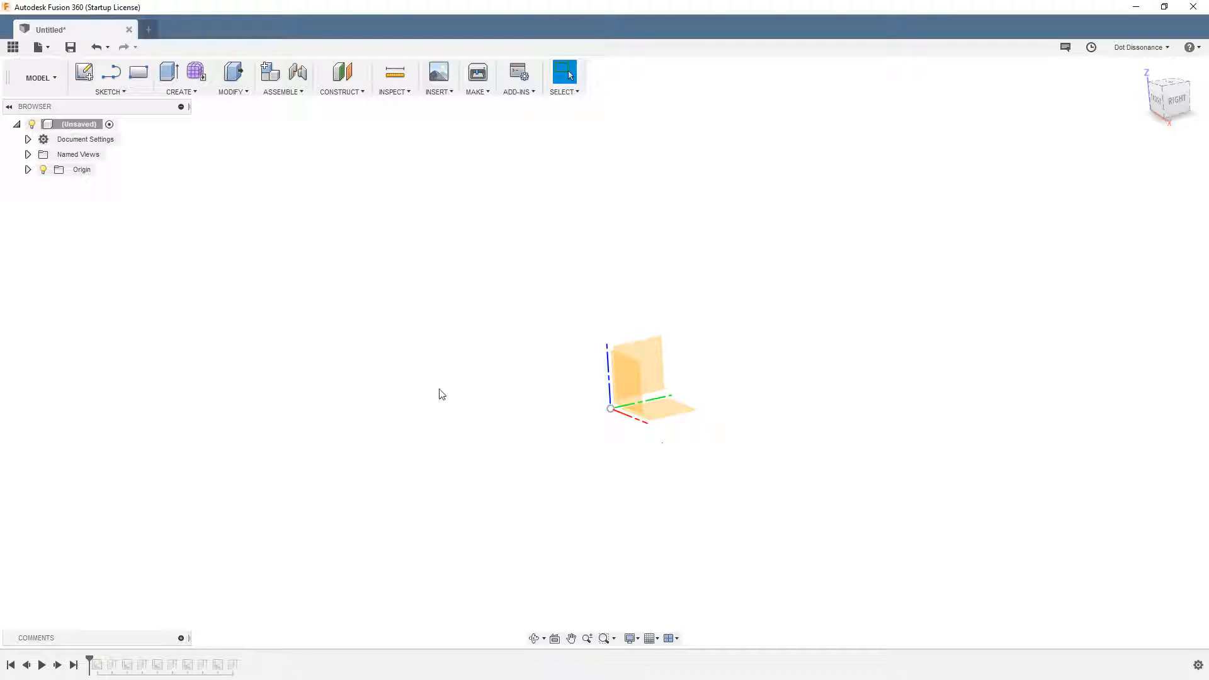
# Step: Create a construction plane offset about 170 mm above the XY origin plane, ahead of all other features
pyautogui.click(342, 73)
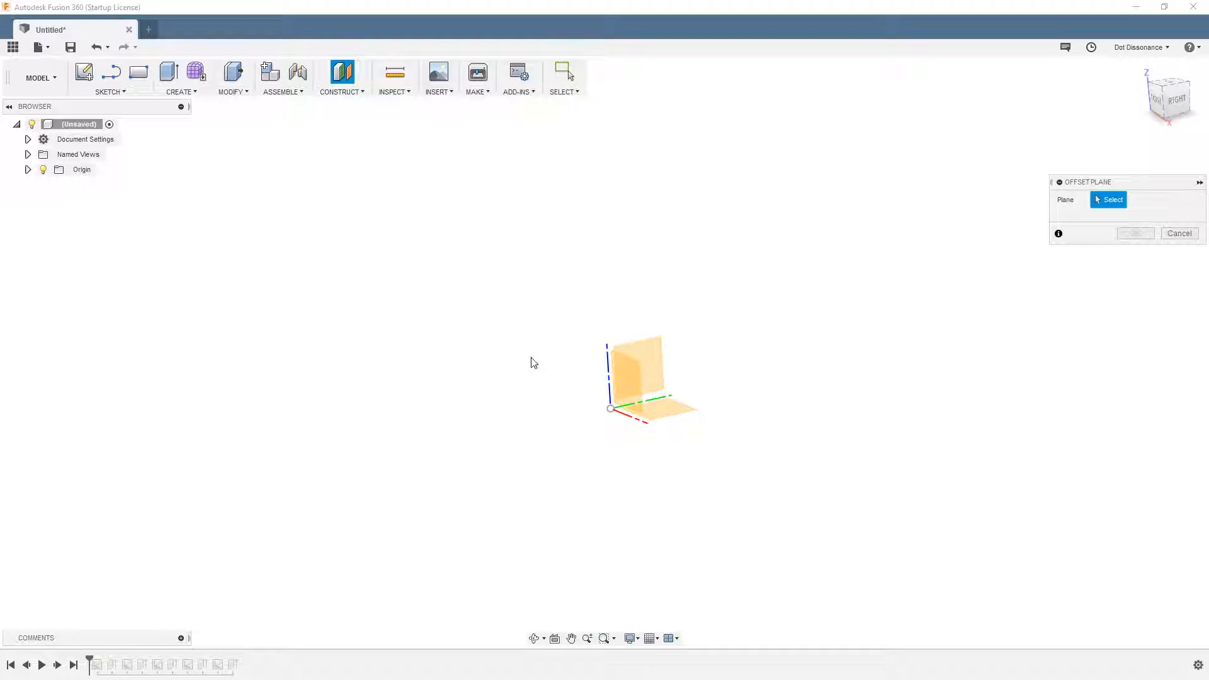
pyautogui.click(672, 411)
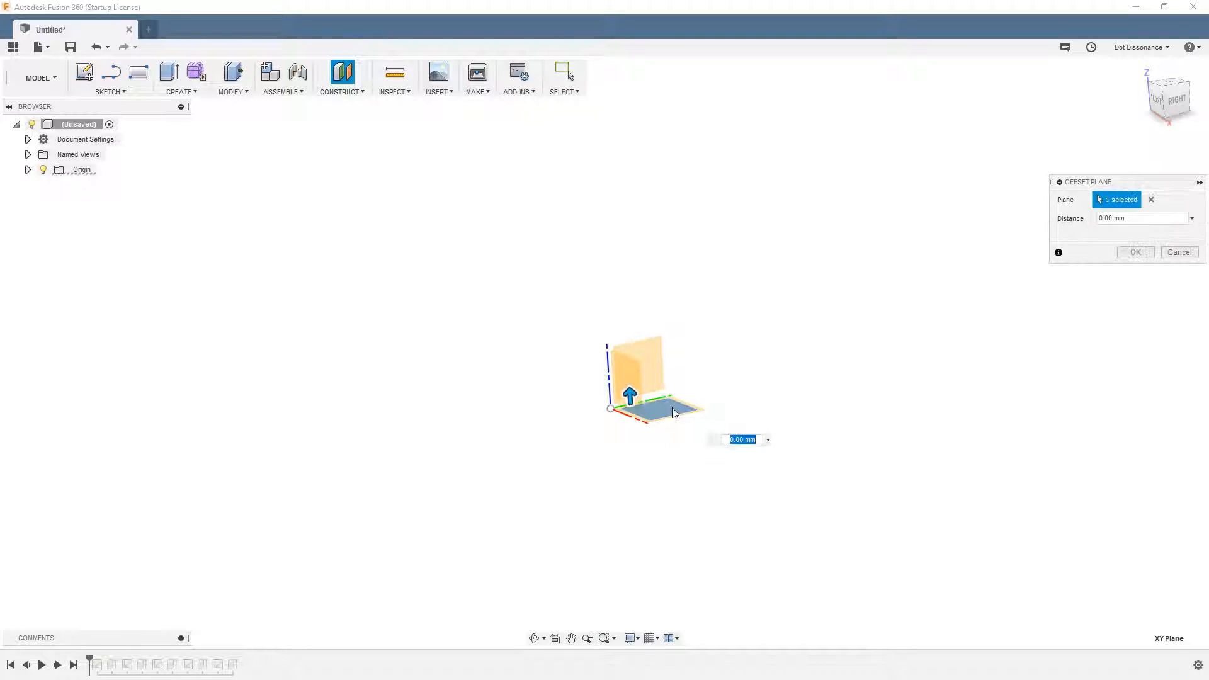
pyautogui.moveTo(628, 404); pyautogui.dragTo(589, 230)
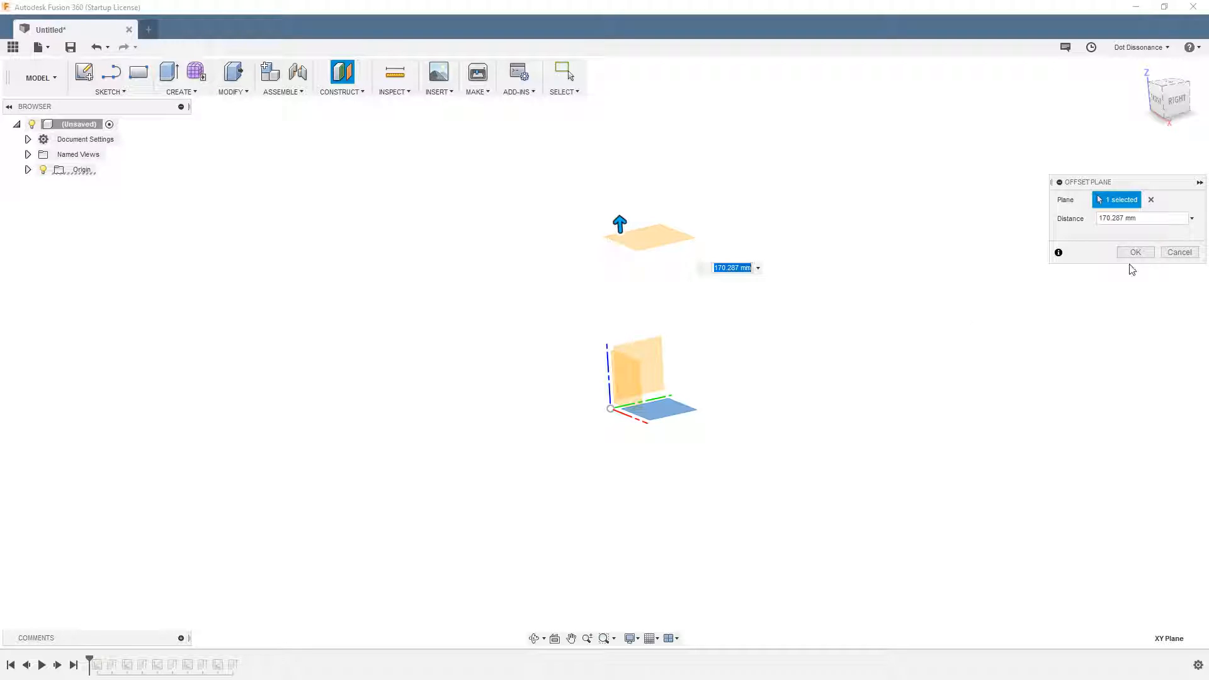
pyautogui.click(1147, 254)
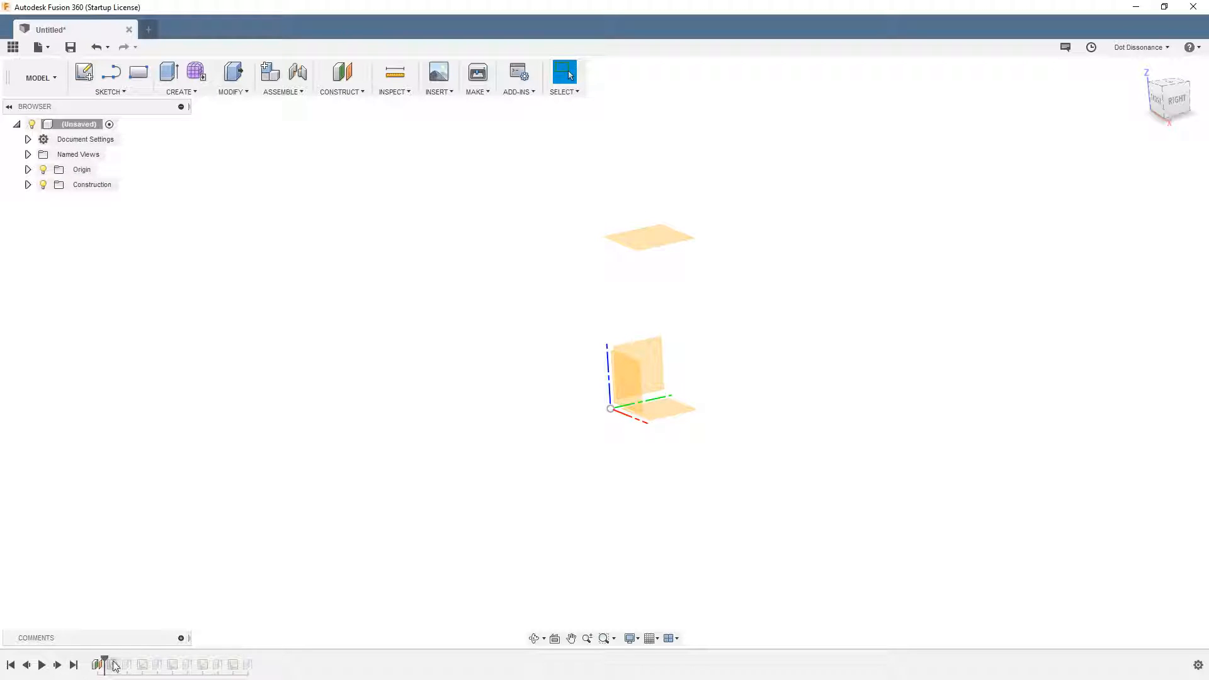
# Step: Roll the timeline history forward past the last extrude to bring back the whole model
pyautogui.moveTo(105, 658); pyautogui.dragTo(275, 659)
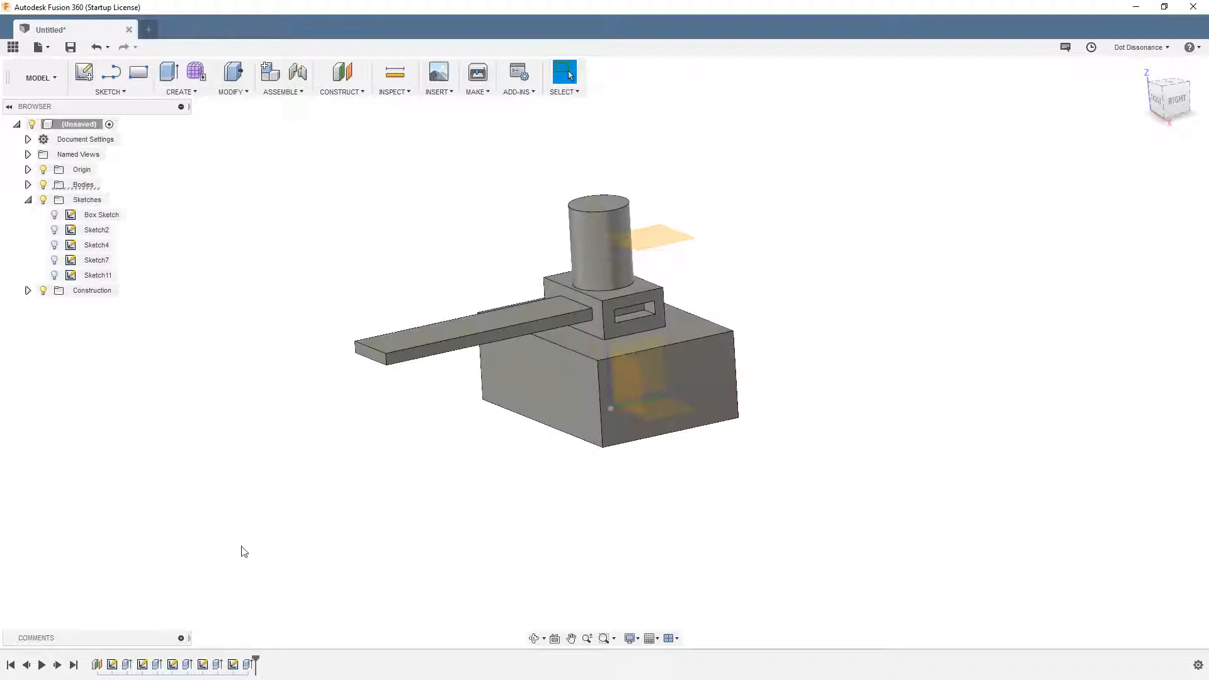
pyautogui.click(534, 639)
pyautogui.moveTo(667, 371)
pyautogui.mouseDown()
pyautogui.moveTo(715, 354)
pyautogui.moveTo(729, 318)
pyautogui.moveTo(783, 359)
pyautogui.moveTo(748, 340)
pyautogui.mouseUp()
pyautogui.press('Escape')
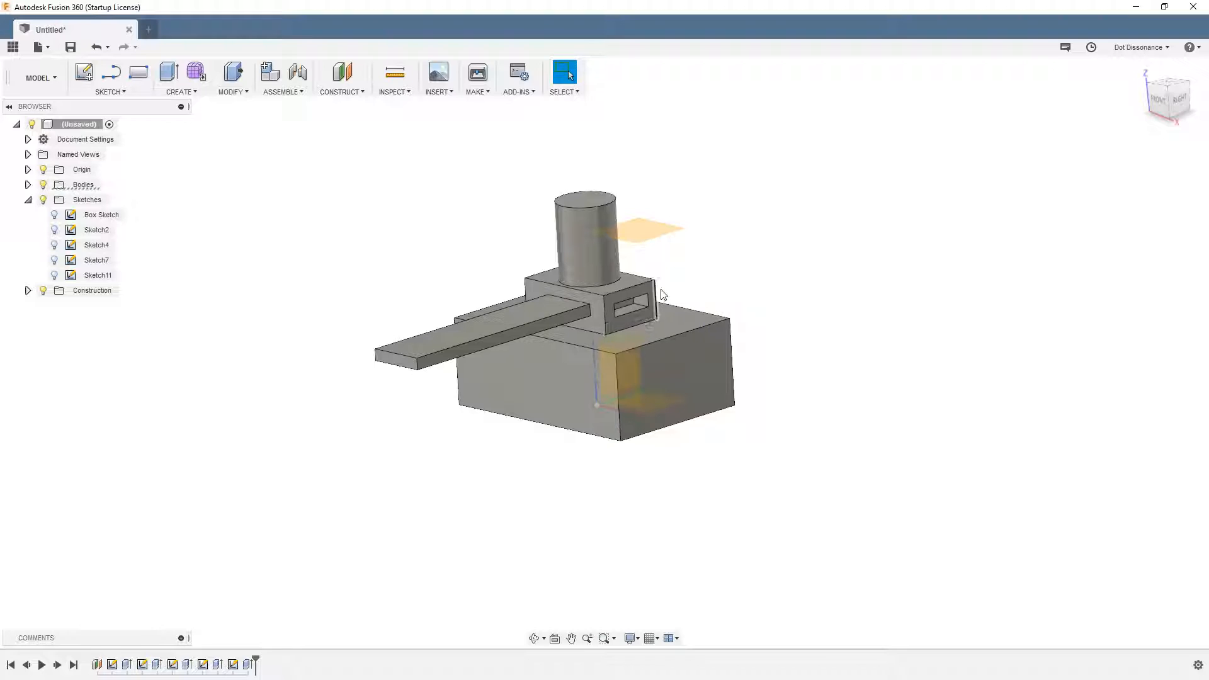
pyautogui.keyDown('shift'); pyautogui.moveTo(773, 237); pyautogui.dragTo(750, 251, button='middle'); pyautogui.keyUp('shift')
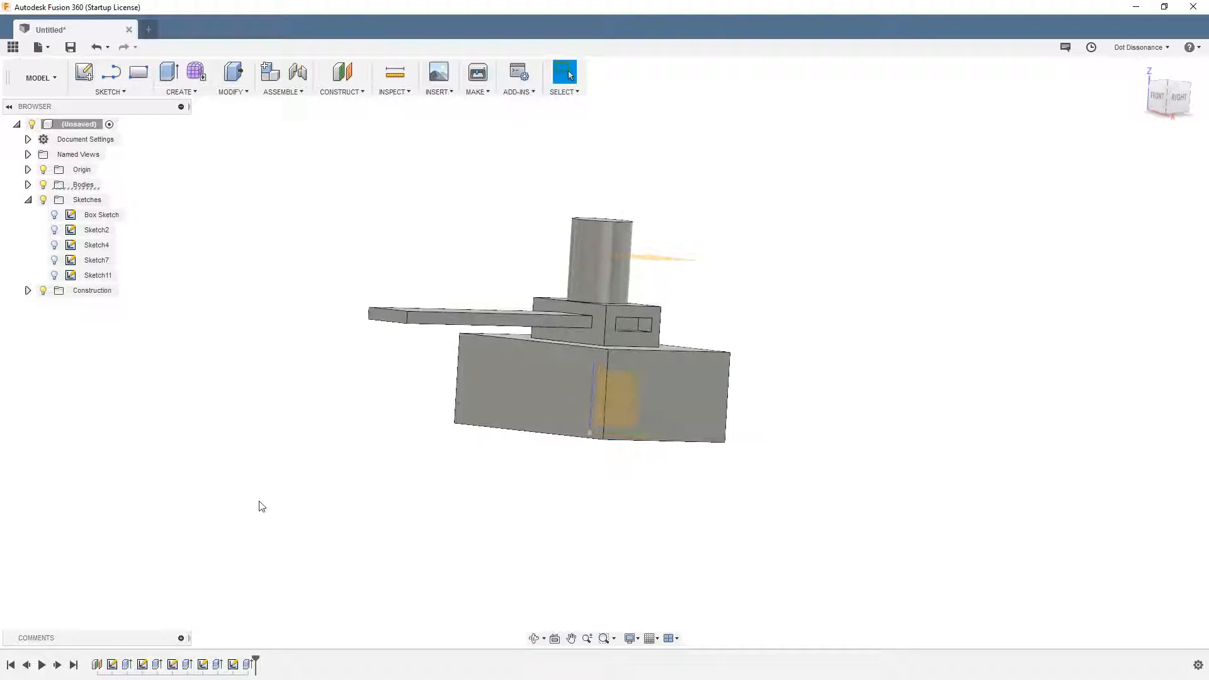
# Step: Set the offset distance of the construction plane at the start of the timeline to 160 mm
pyautogui.rightClick(97, 666)
pyautogui.click(167, 571)
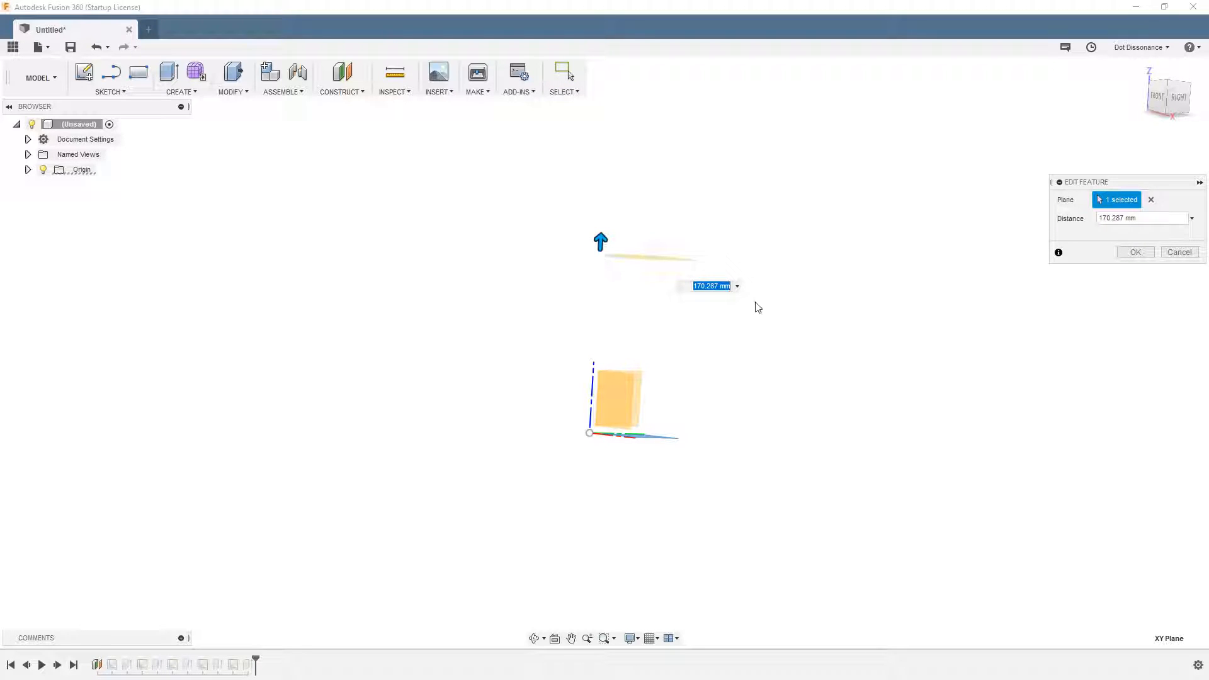
pyautogui.click(1118, 218)
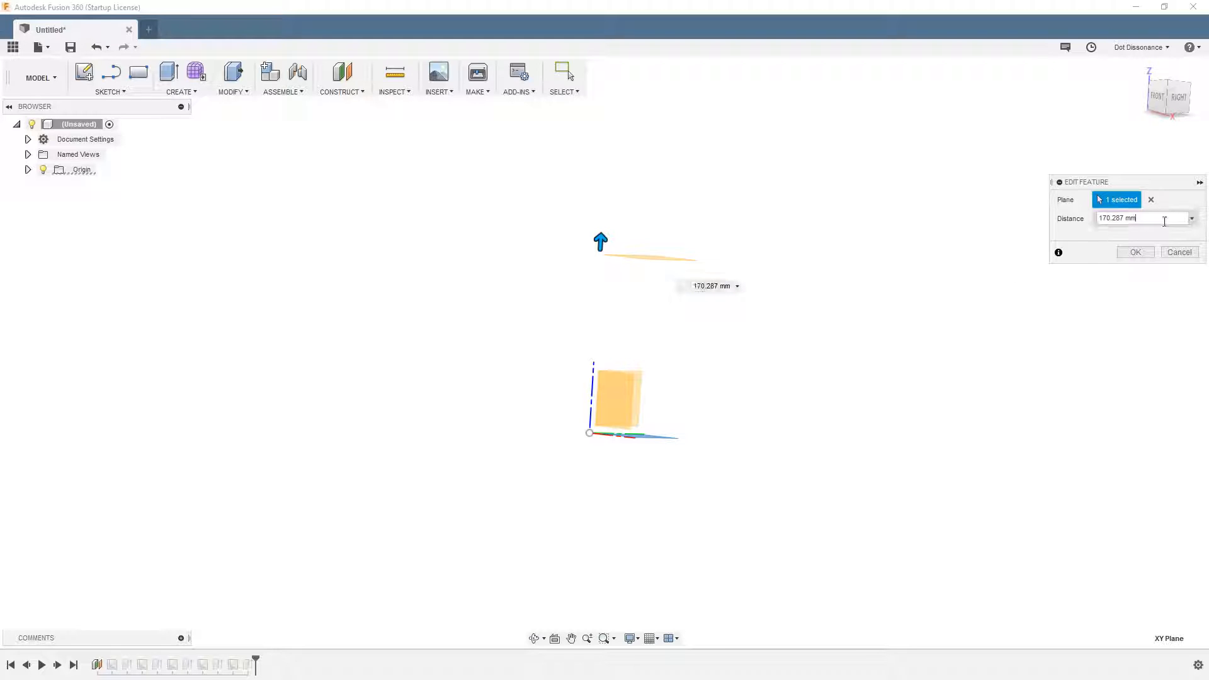
pyautogui.write('160')
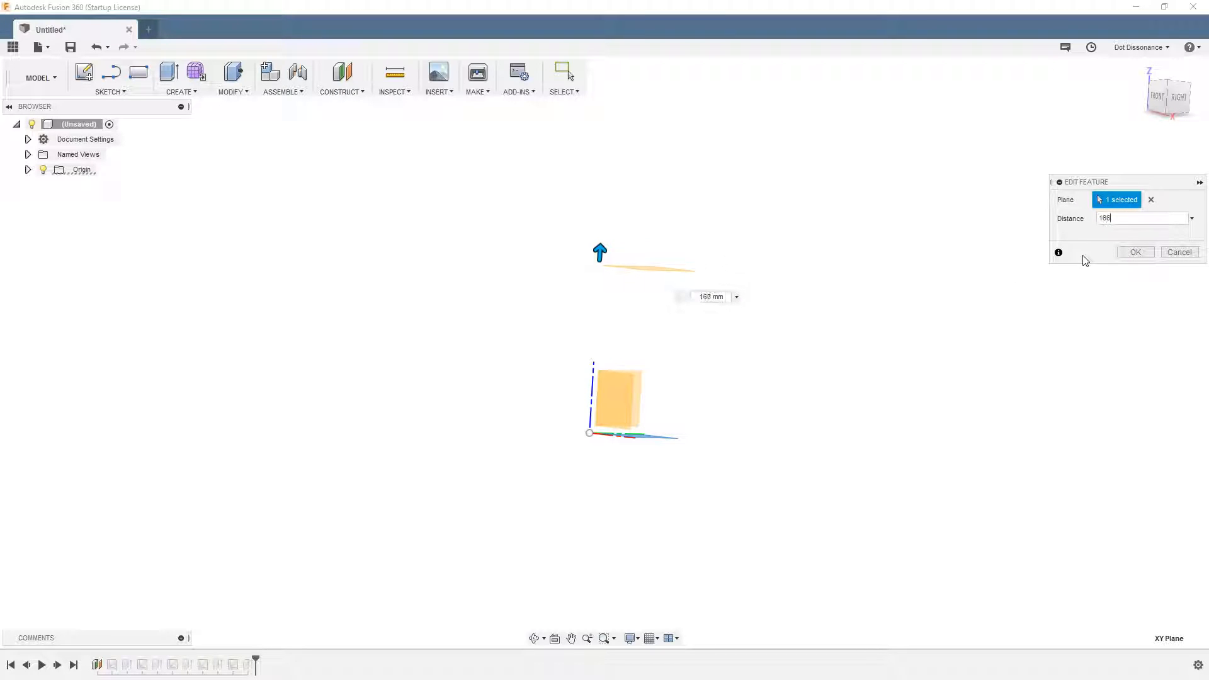
pyautogui.press('Return')
pyautogui.keyDown('shift'); pyautogui.moveTo(575, 221); pyautogui.dragTo(553, 270, button='middle'); pyautogui.keyUp('shift')
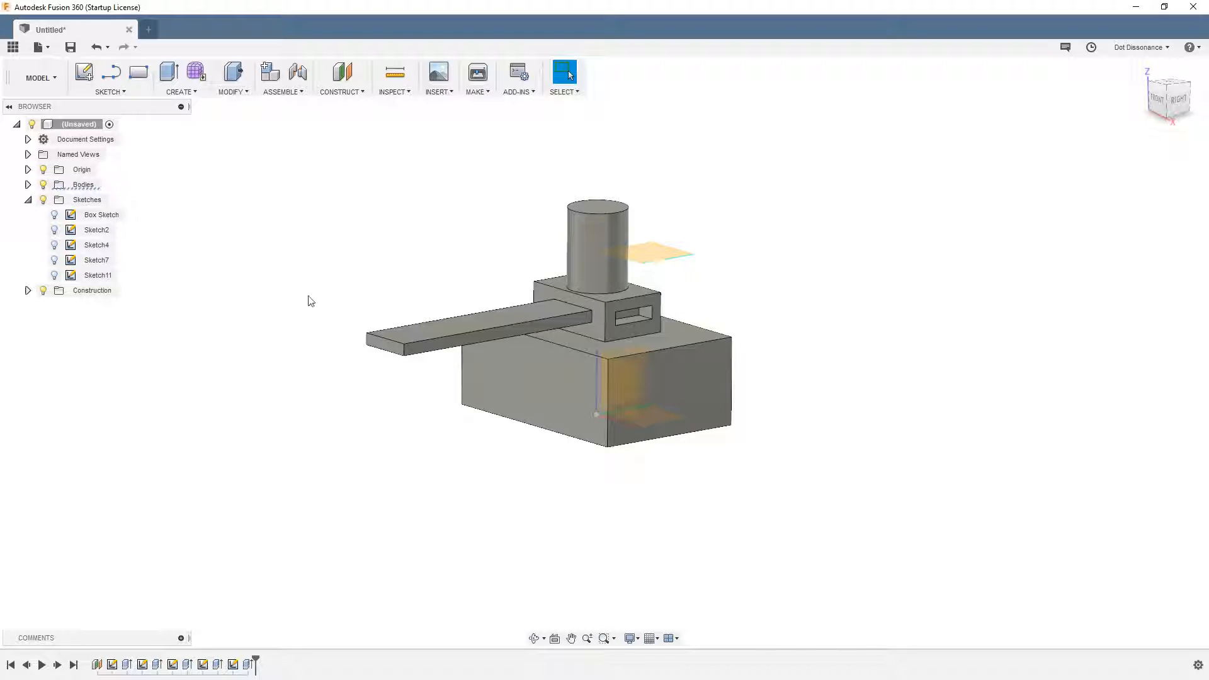
# Step: Edit the second box's extrude so its extent is To Object, ending at the offset construction plane
pyautogui.click(616, 332)
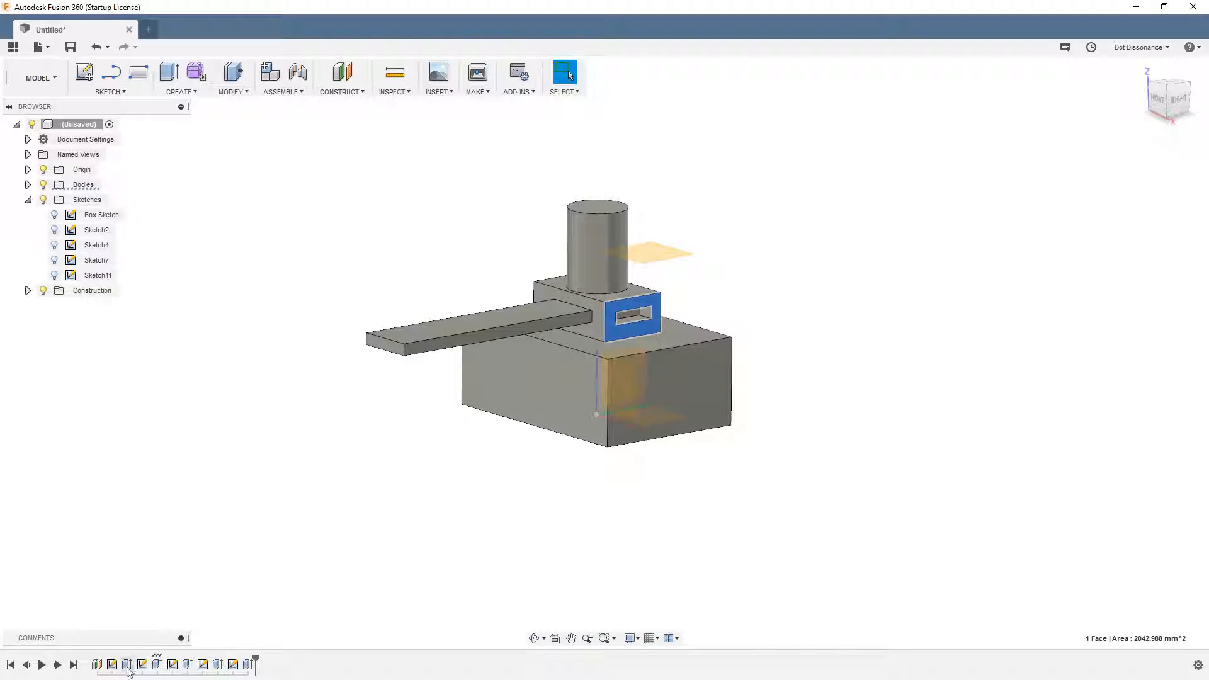
pyautogui.rightClick(158, 670)
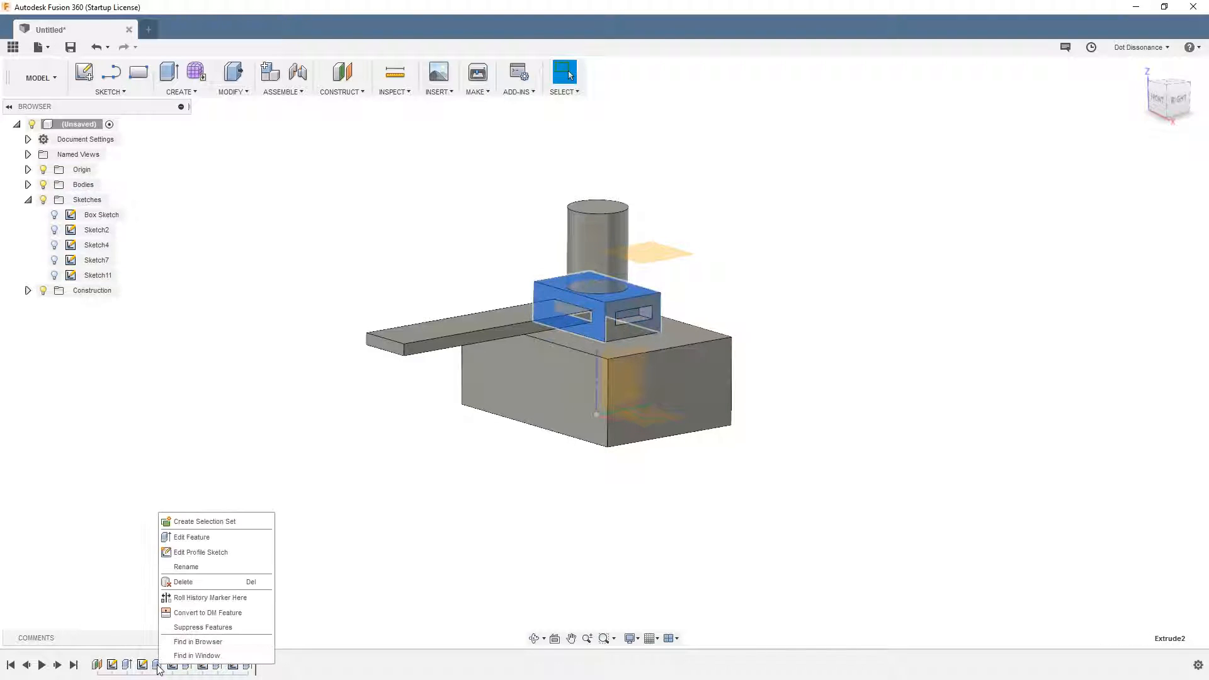
pyautogui.click(202, 537)
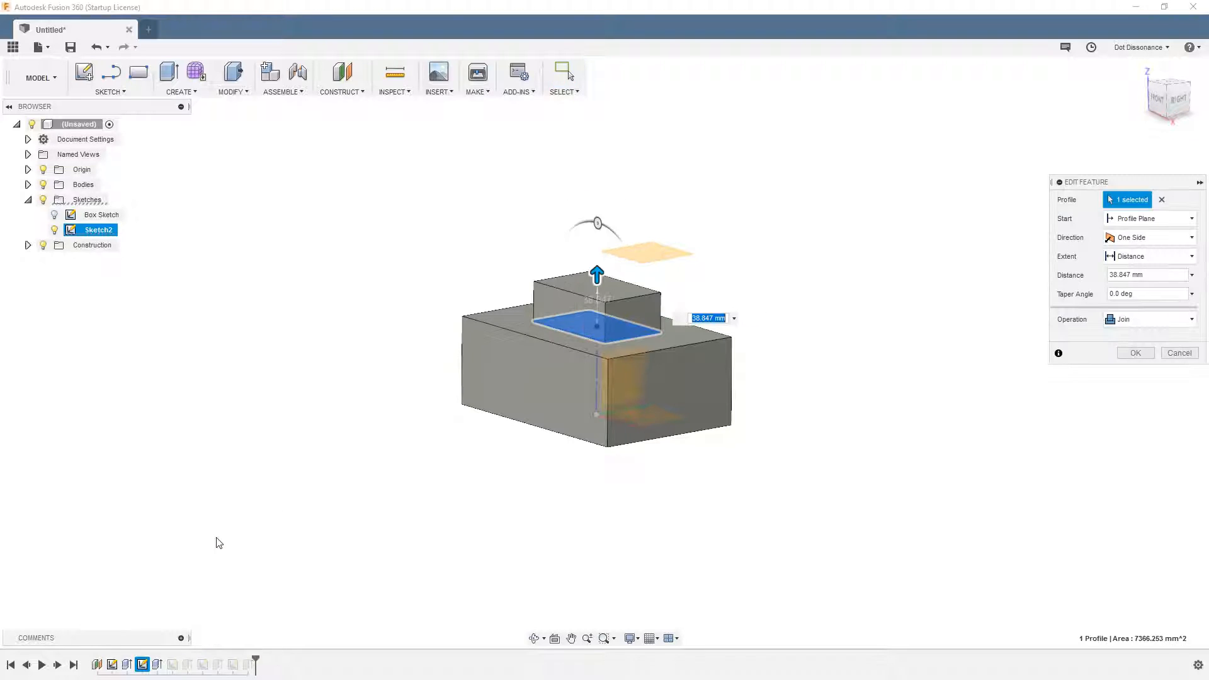
pyautogui.click(1137, 256)
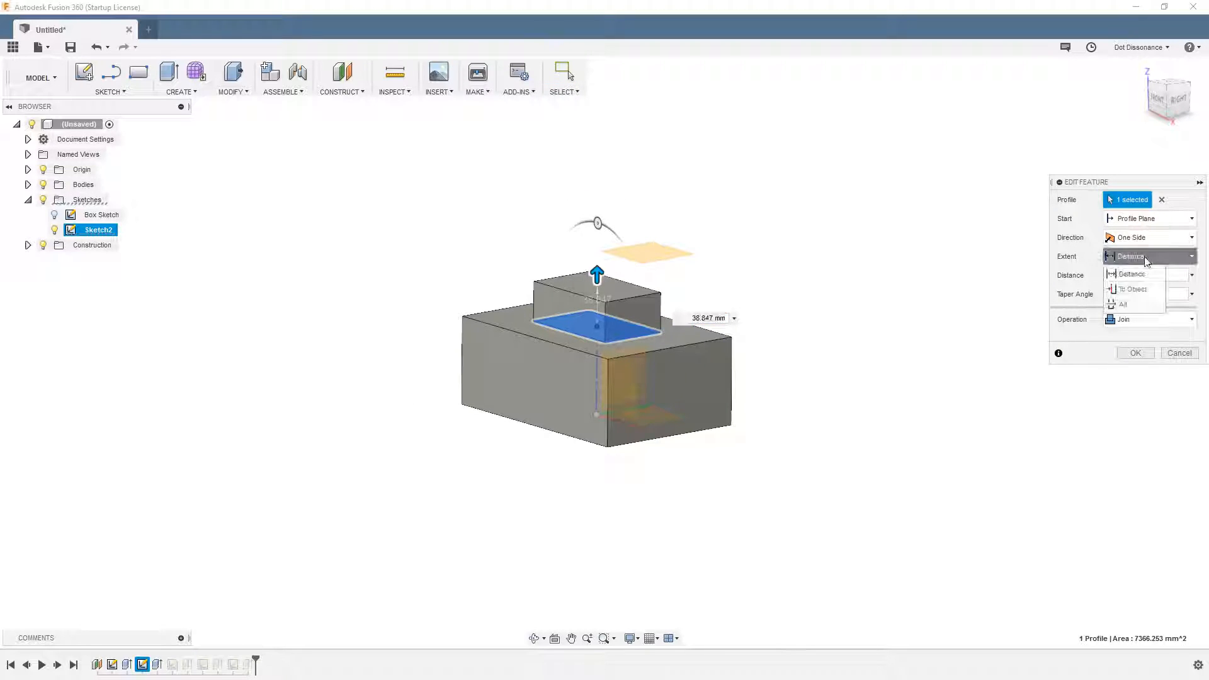
pyautogui.click(1132, 290)
pyautogui.moveTo(751, 284)
pyautogui.keyDown('shift'); pyautogui.mouseDown(button='middle')
pyautogui.moveTo(788, 267)
pyautogui.moveTo(769, 305)
pyautogui.moveTo(750, 288)
pyautogui.mouseUp(button='middle'); pyautogui.keyUp('shift')
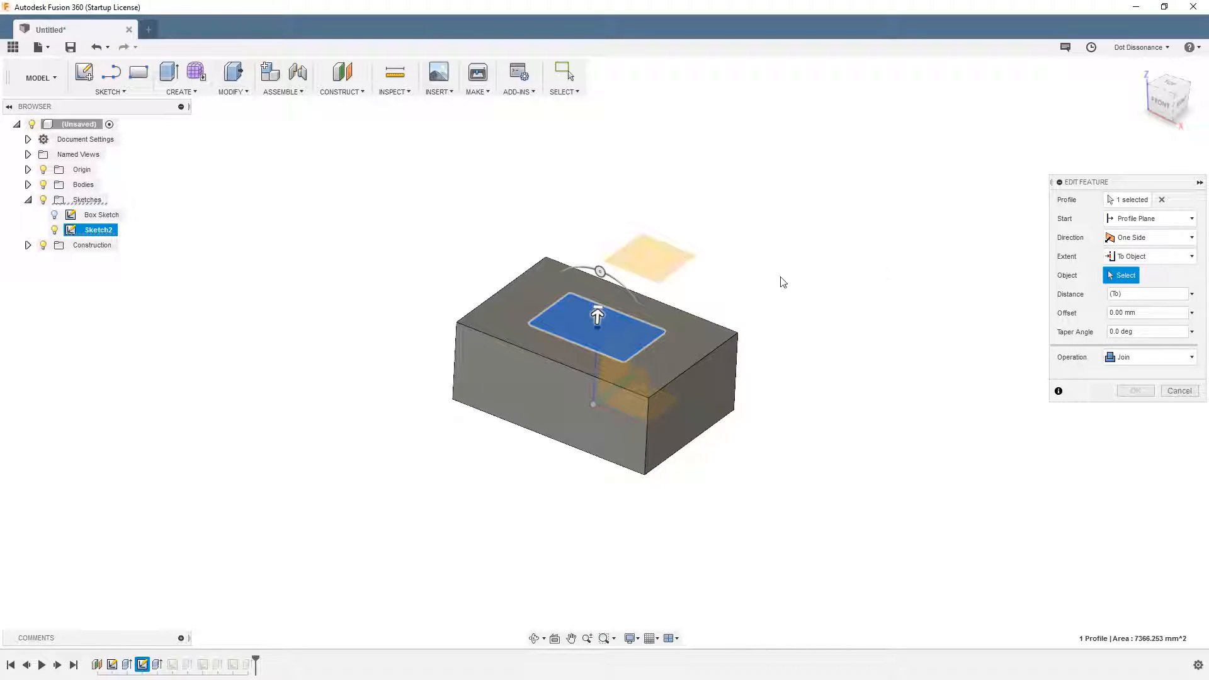
pyautogui.click(665, 267)
pyautogui.keyDown('shift'); pyautogui.moveTo(711, 291); pyautogui.dragTo(773, 435, button='middle'); pyautogui.keyUp('shift')
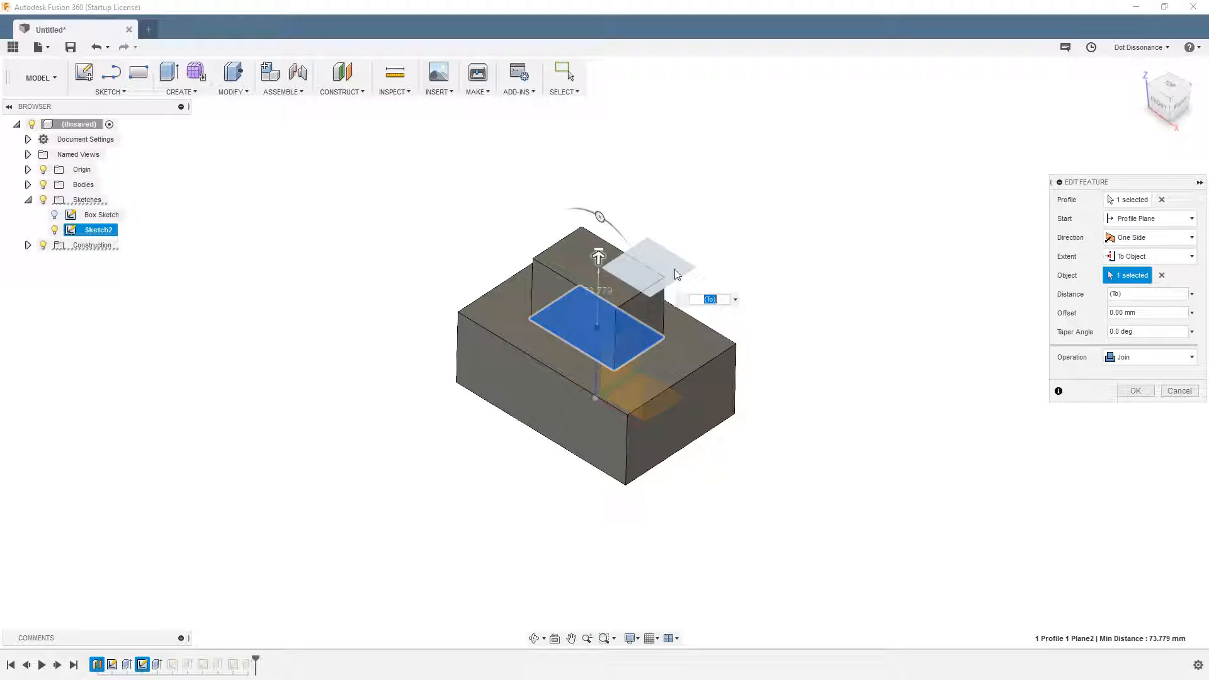
pyautogui.keyDown('shift'); pyautogui.moveTo(792, 384); pyautogui.dragTo(801, 413, button='middle'); pyautogui.keyUp('shift')
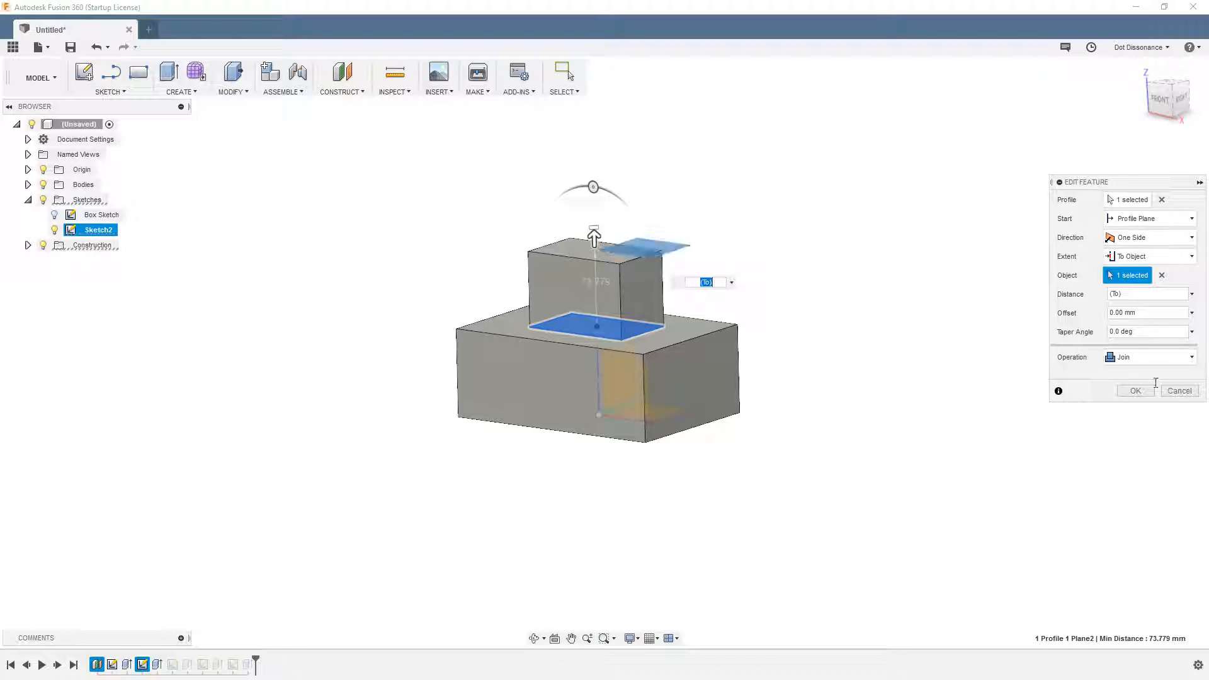
pyautogui.click(1136, 390)
pyautogui.keyDown('shift'); pyautogui.moveTo(886, 304); pyautogui.dragTo(855, 292, button='middle'); pyautogui.keyUp('shift')
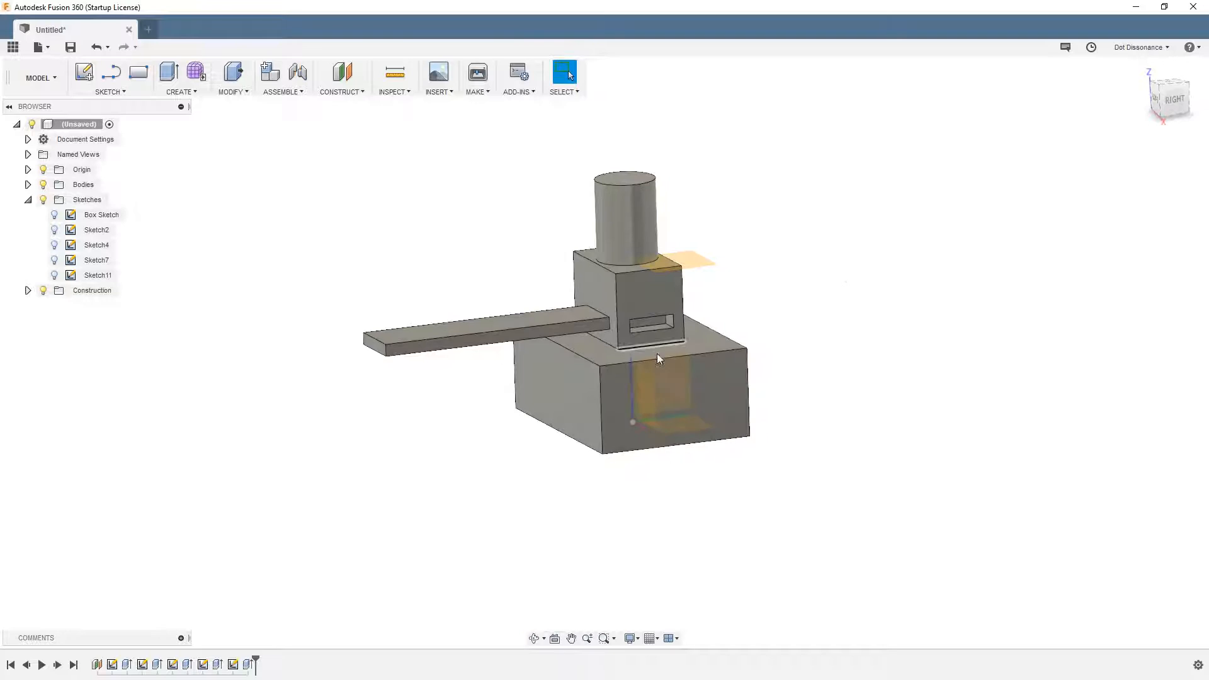
# Step: Raise the offset construction plane at the start of the timeline to about 228 mm above the XY plane
pyautogui.rightClick(98, 669)
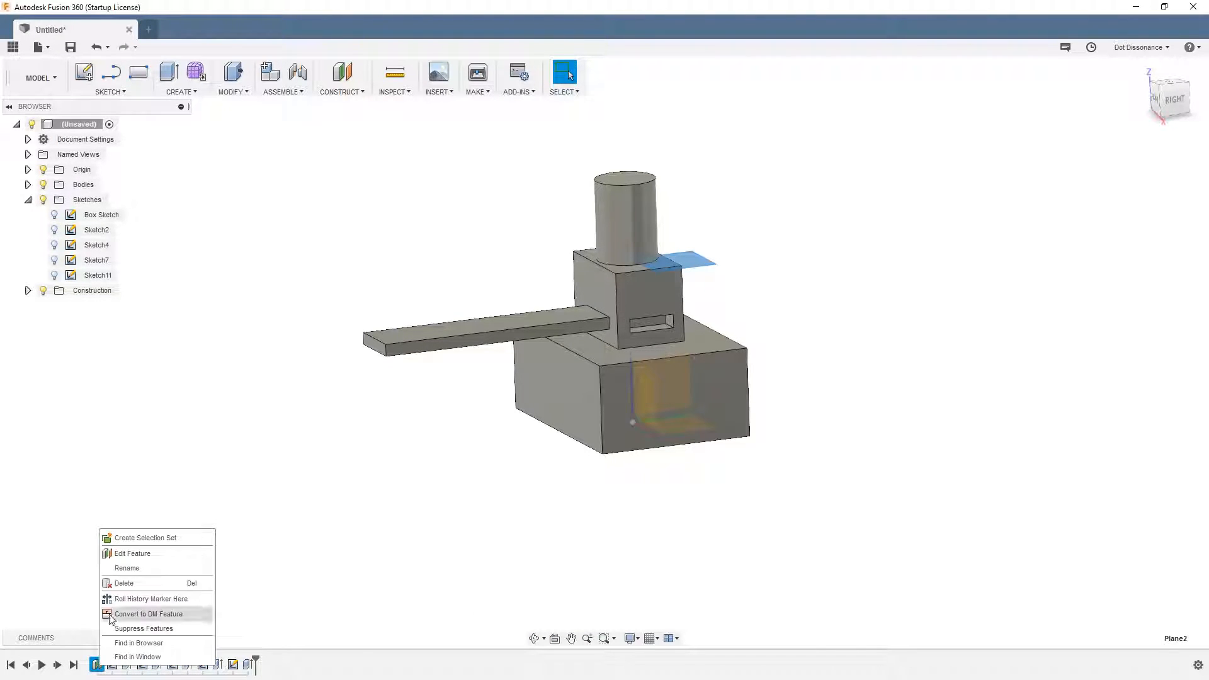
pyautogui.click(138, 552)
pyautogui.moveTo(626, 246); pyautogui.dragTo(627, 178)
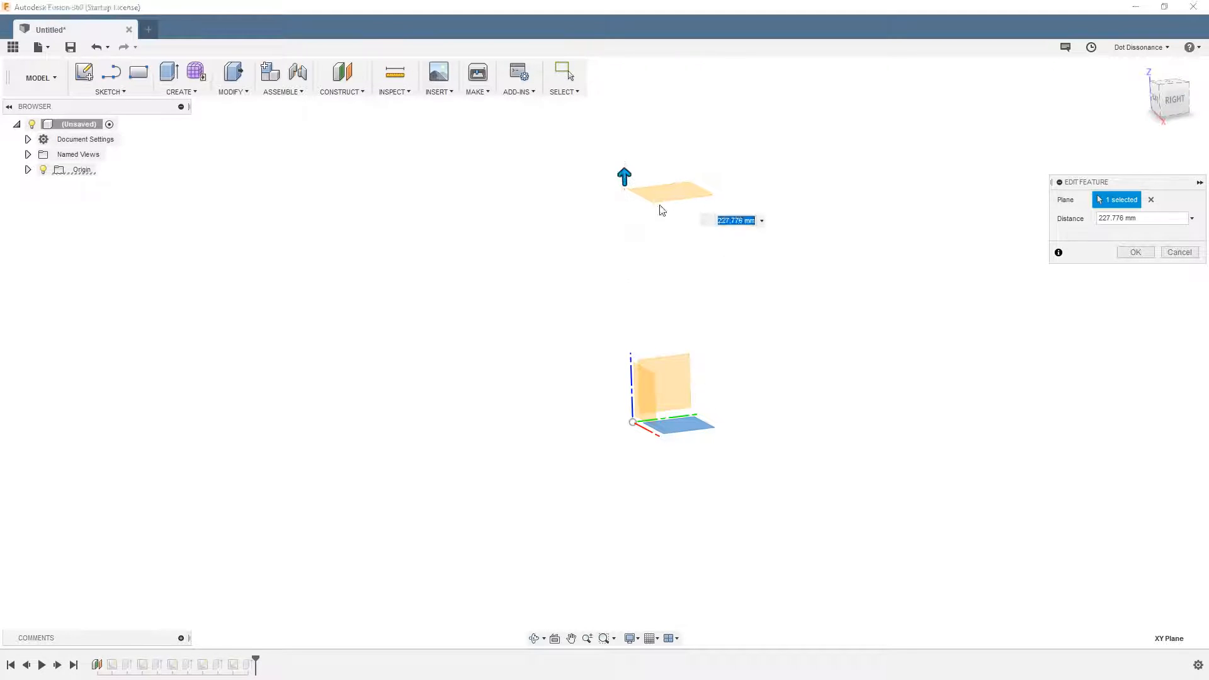
pyautogui.click(1136, 252)
pyautogui.scroll(-3, 970, 554)
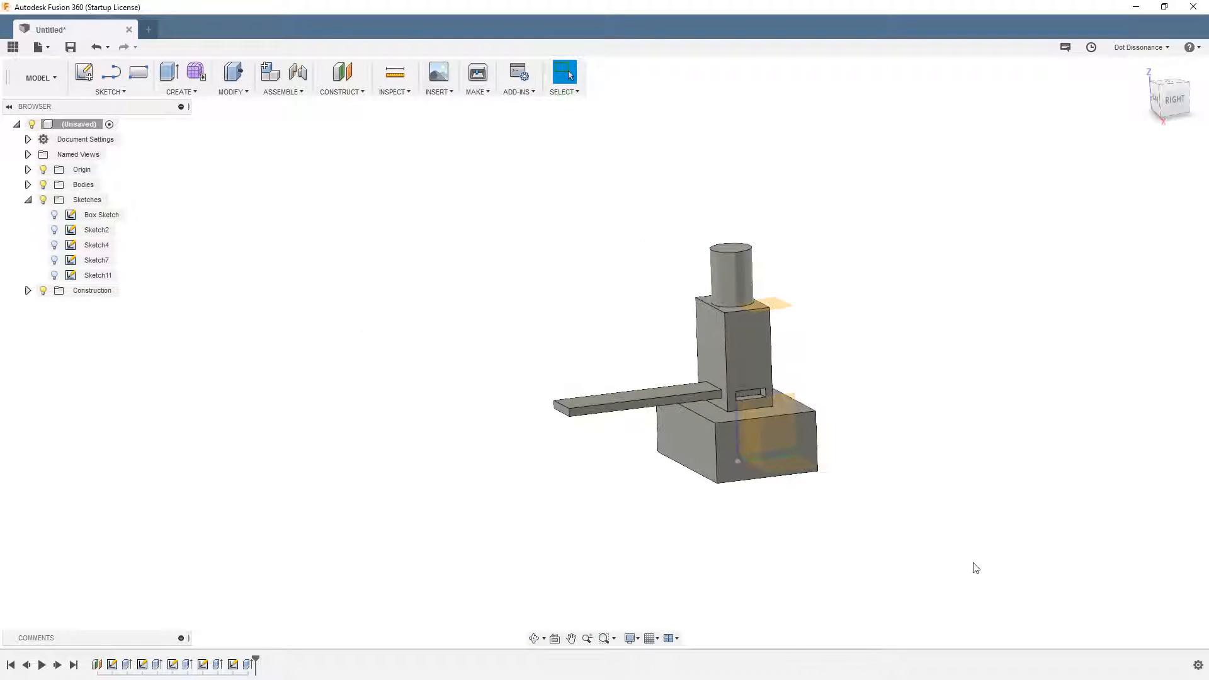
pyautogui.scroll(1, 938, 472)
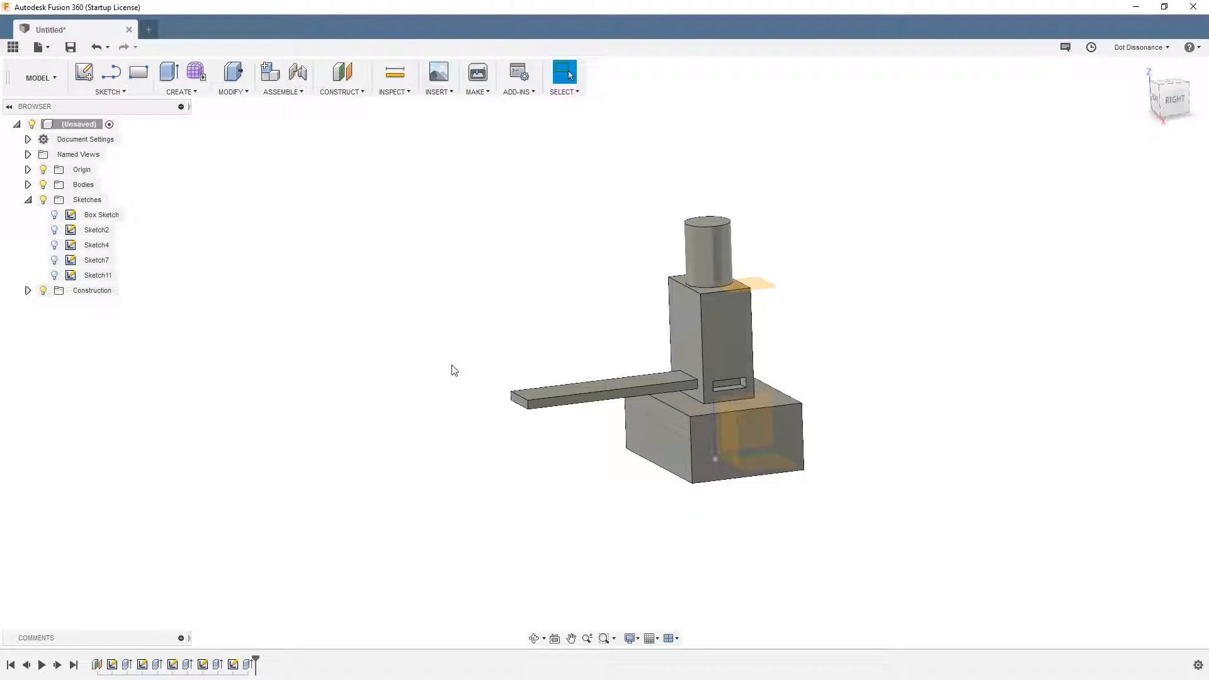
# Step: Undo the recent plane and extrude edits until the original offset plane is back at the end of the timeline
pyautogui.hotkey('ctrl', 'z')
pyautogui.hotkey('ctrl', 'z')
pyautogui.hotkey('ctrl', 'z')
pyautogui.hotkey('ctrl', 'z')
pyautogui.hotkey('ctrl', 'z')
pyautogui.hotkey('ctrl', 'z')
pyautogui.hotkey('ctrl', 'z')
pyautogui.hotkey('ctrl', 'z')
pyautogui.hotkey('ctrl', 'z')
pyautogui.hotkey('ctrl', 'z')
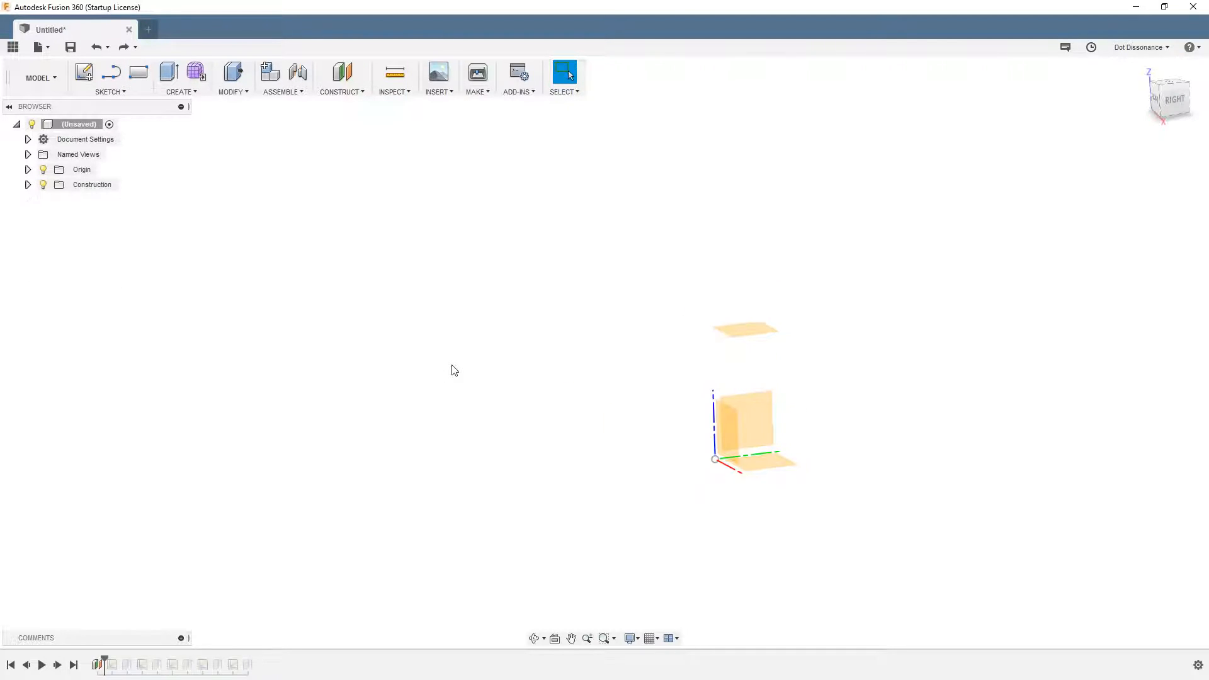
pyautogui.hotkey('ctrl', 'z')
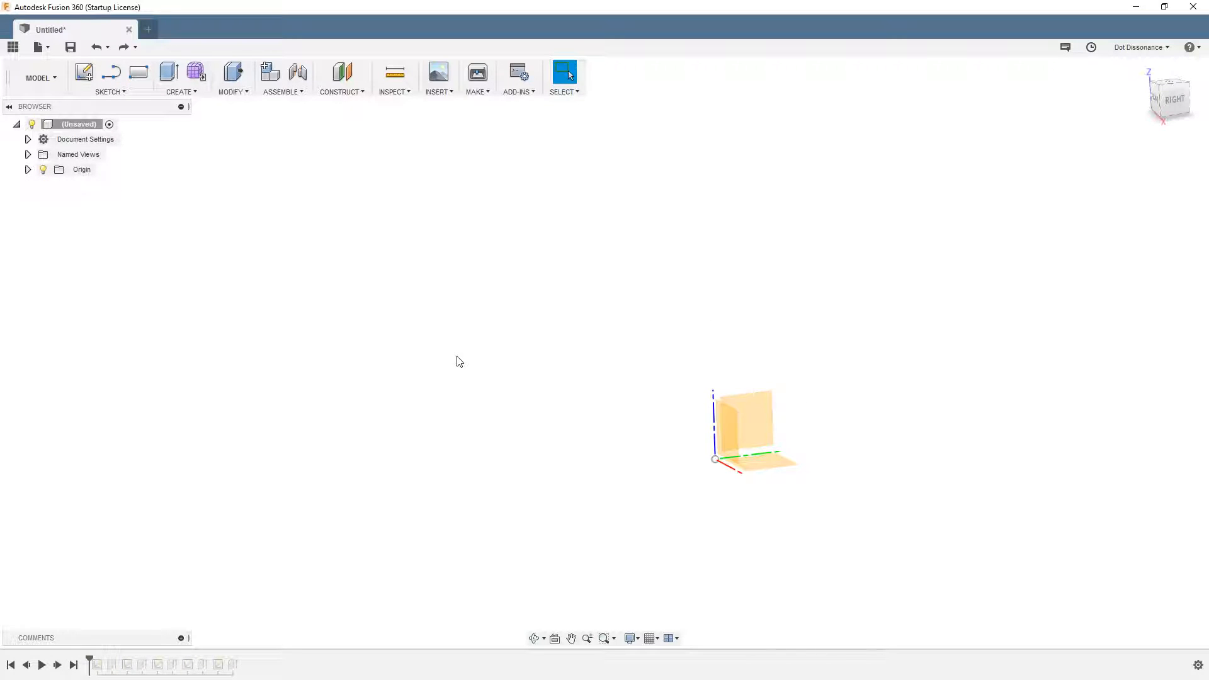
pyautogui.hotkey('ctrl', 'y')
pyautogui.hotkey('ctrl', 'y')
pyautogui.hotkey('ctrl', 'y')
pyautogui.hotkey('ctrl', 'y')
pyautogui.hotkey('ctrl', 'y')
pyautogui.hotkey('ctrl', 'y')
pyautogui.hotkey('ctrl', 'y')
pyautogui.hotkey('ctrl', 'y')
pyautogui.hotkey('ctrl', 'y')
pyautogui.hotkey('ctrl', 'y')
pyautogui.hotkey('ctrl', 'y')
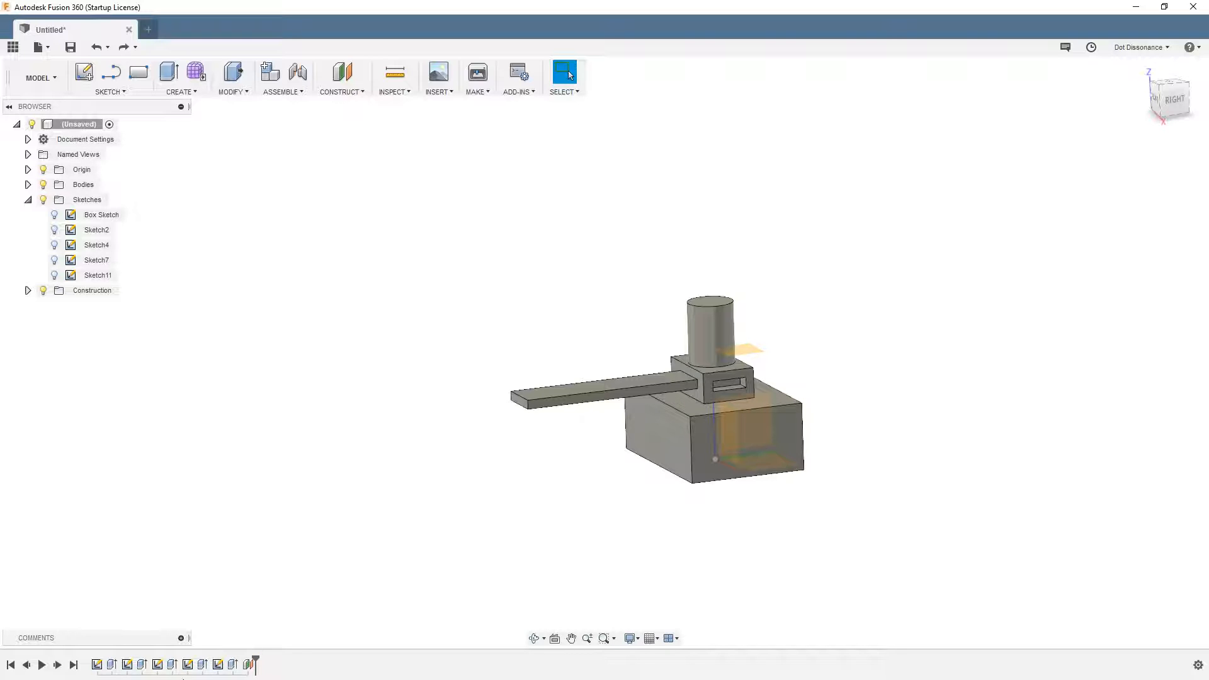
pyautogui.keyDown('shift'); pyautogui.moveTo(509, 506); pyautogui.dragTo(551, 504, button='middle'); pyautogui.keyUp('shift')
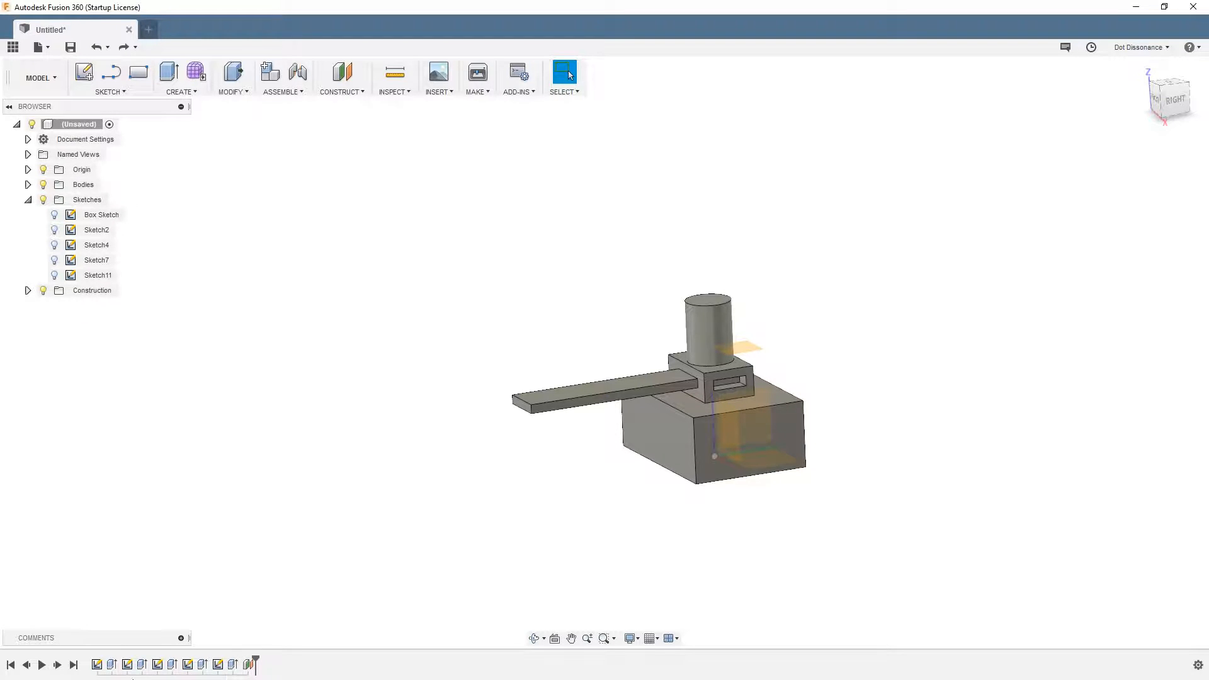
pyautogui.scroll(-2, 693, 440)
pyautogui.scroll(4, 693, 441)
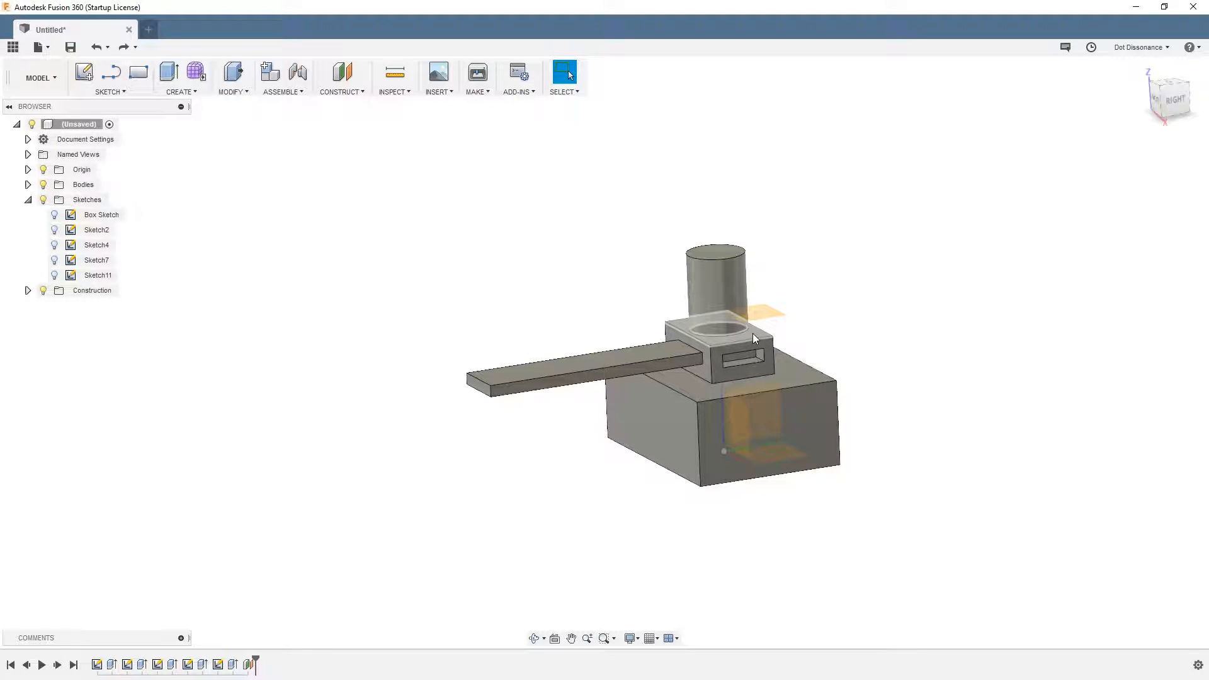
# Step: Reorder the offset plane in the timeline, first to just after the third extrude, then to directly before the second box's extrude
pyautogui.click(248, 665)
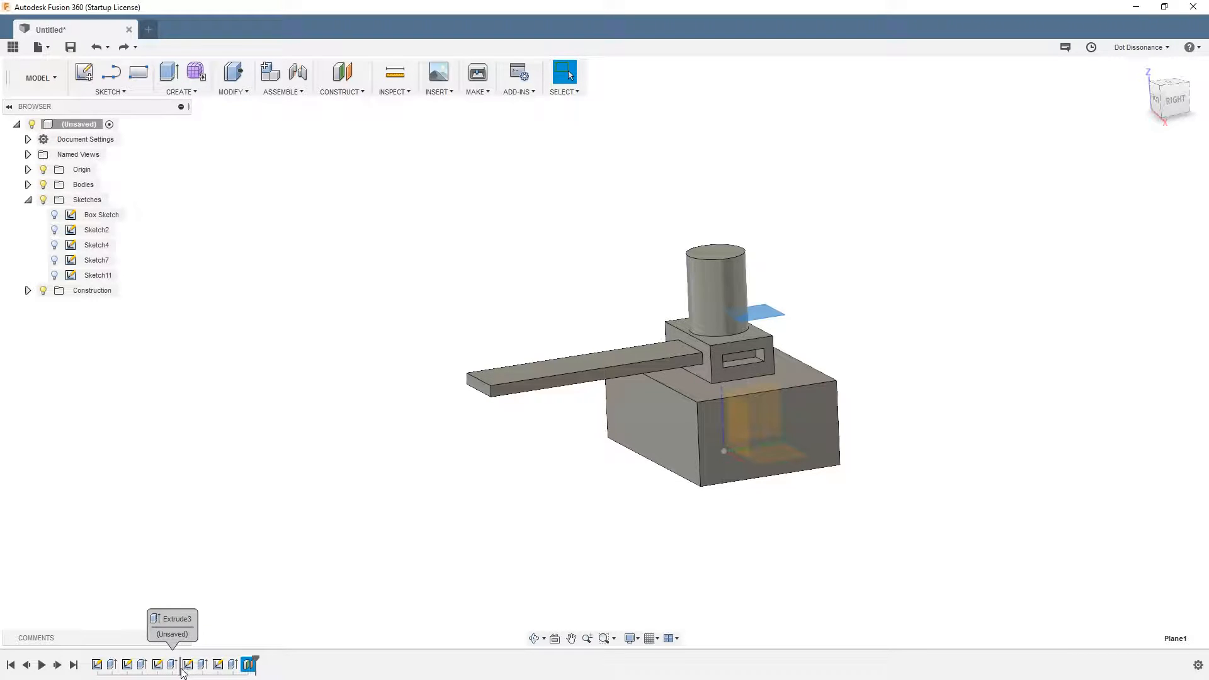
pyautogui.click(277, 572)
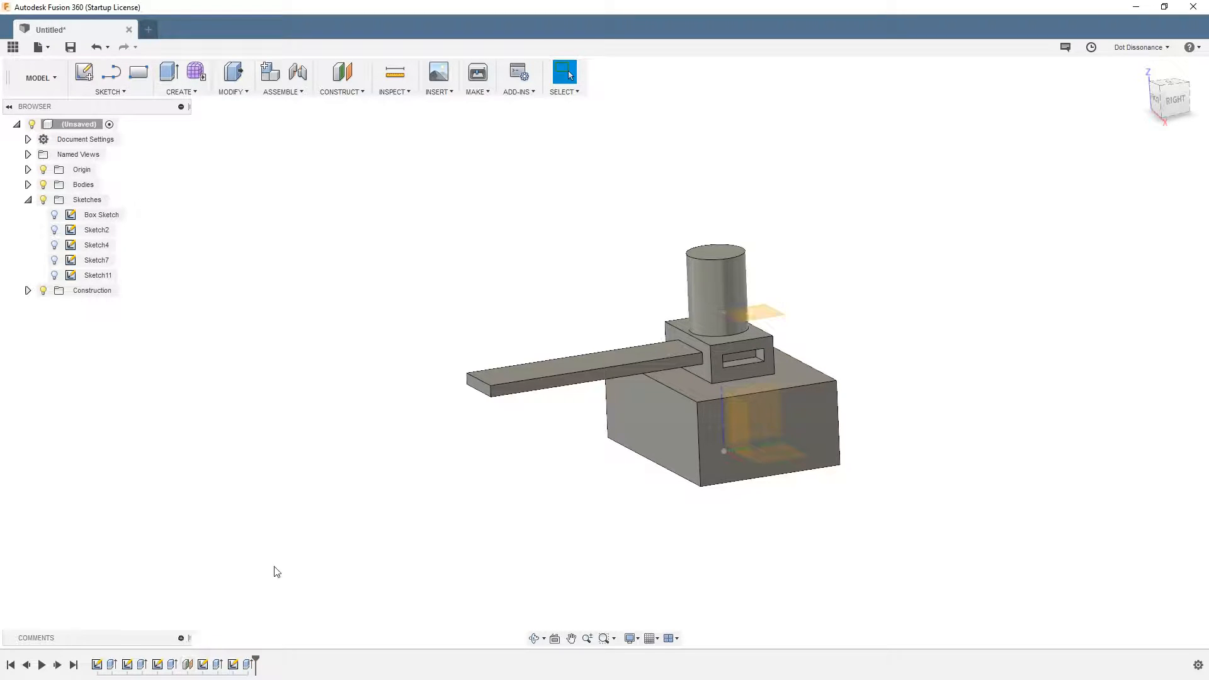
pyautogui.click(770, 369)
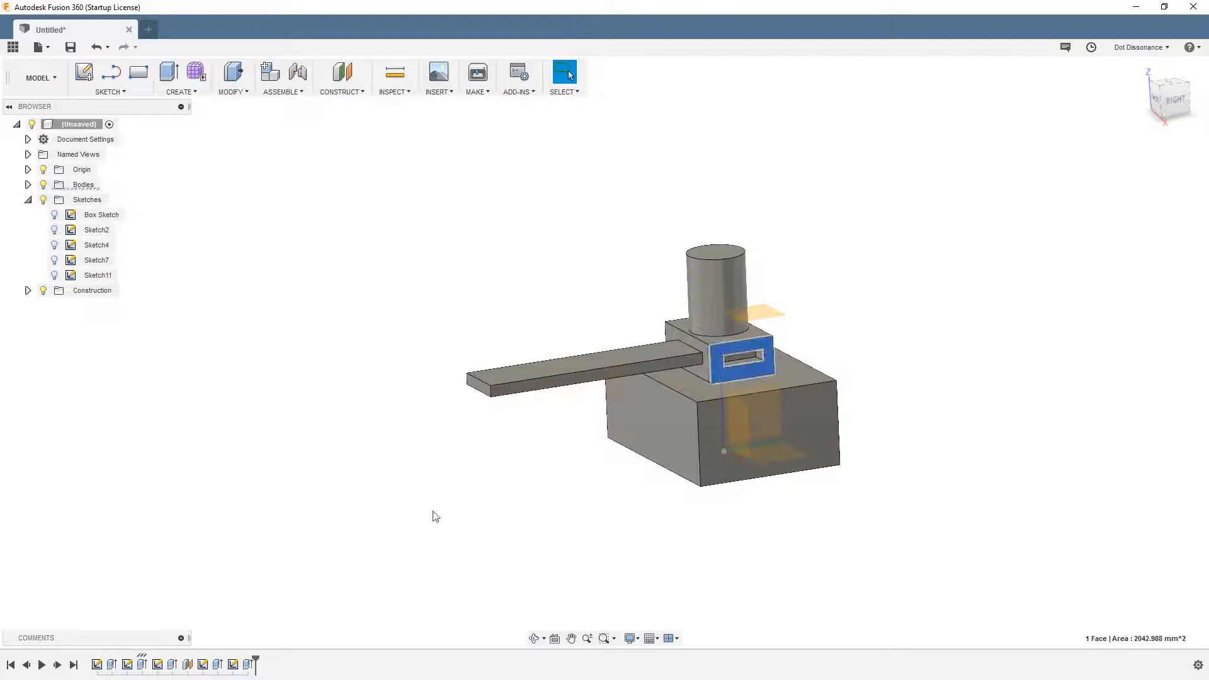
pyautogui.click(188, 665)
pyautogui.moveTo(151, 668); pyautogui.dragTo(146, 666)
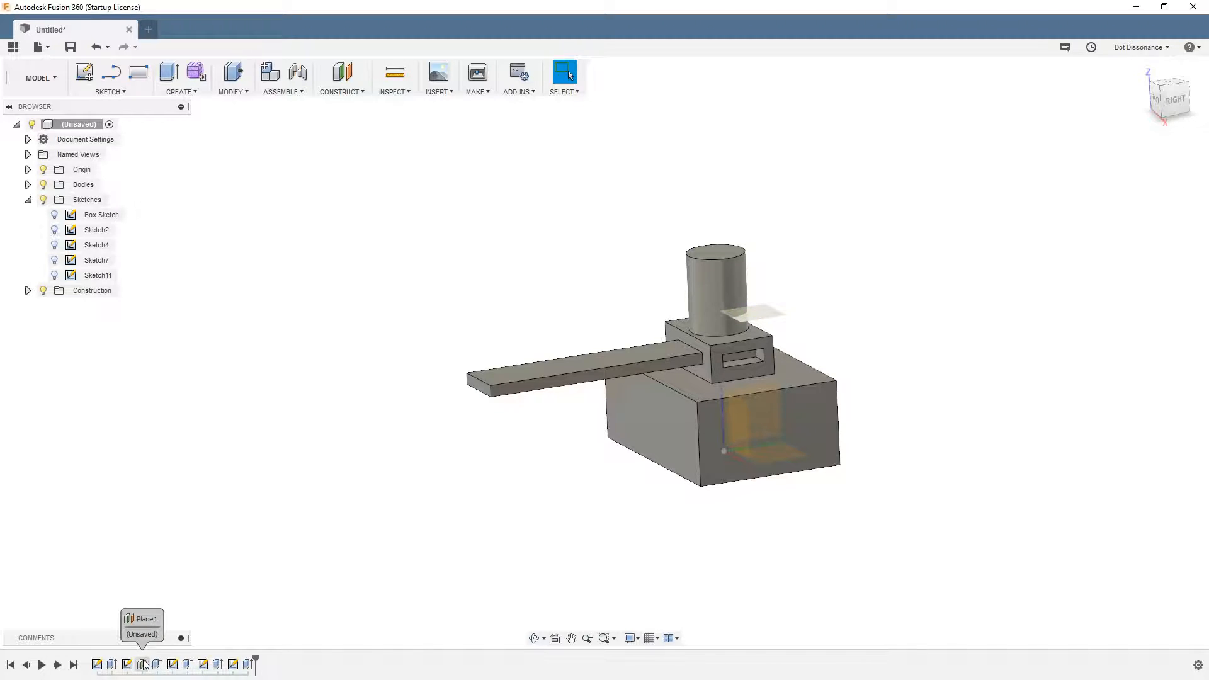
# Step: Open the second box's extrude for editing and close it without changes
pyautogui.click(157, 664)
pyautogui.rightClick(157, 665)
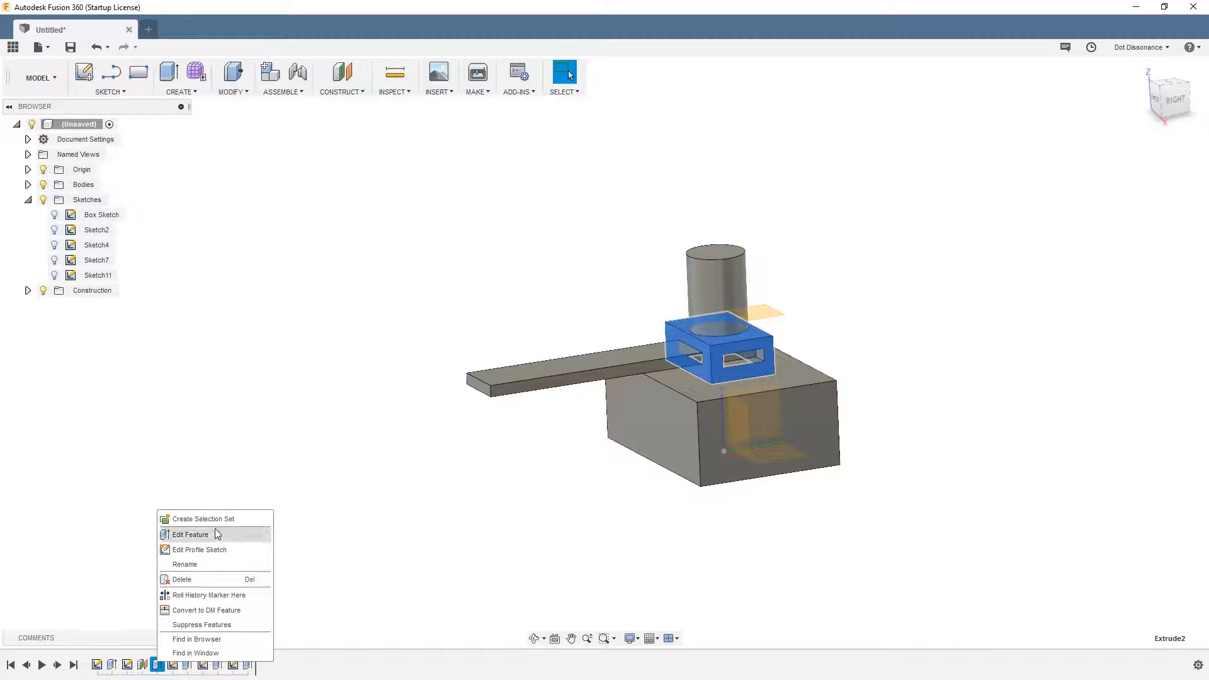
pyautogui.click(215, 532)
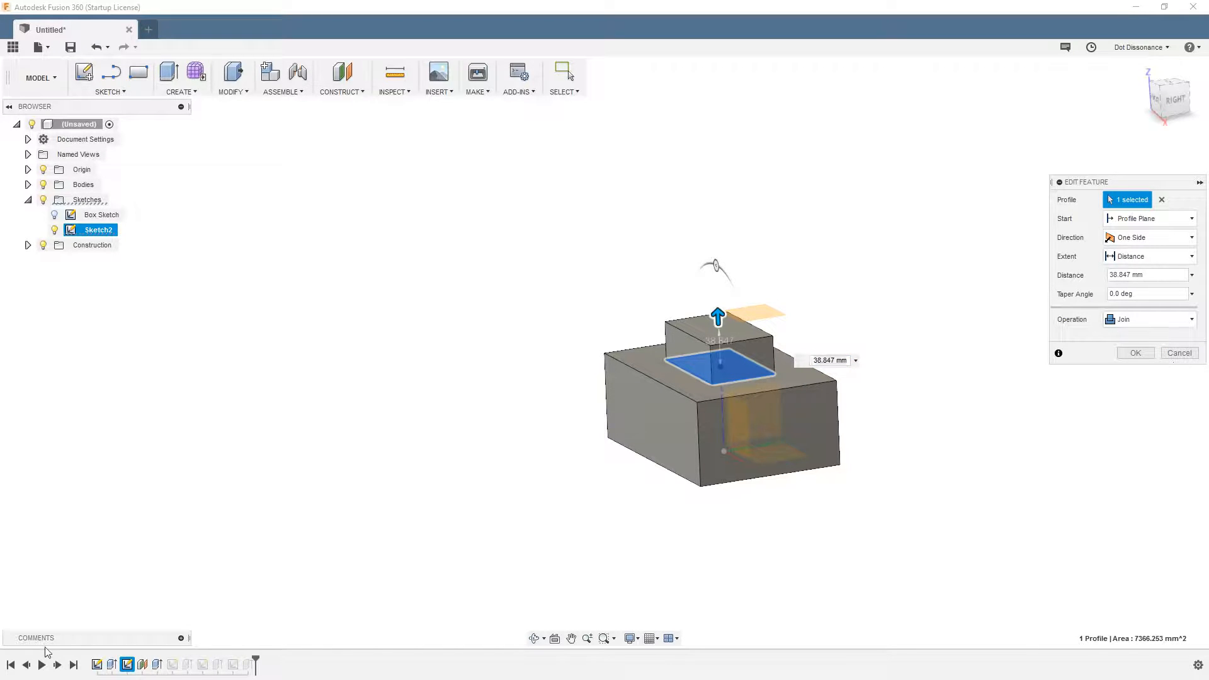
pyautogui.click(1180, 353)
# Step: Move the offset plane to the very start of the timeline and delete it
pyautogui.moveTo(150, 669); pyautogui.dragTo(96, 666)
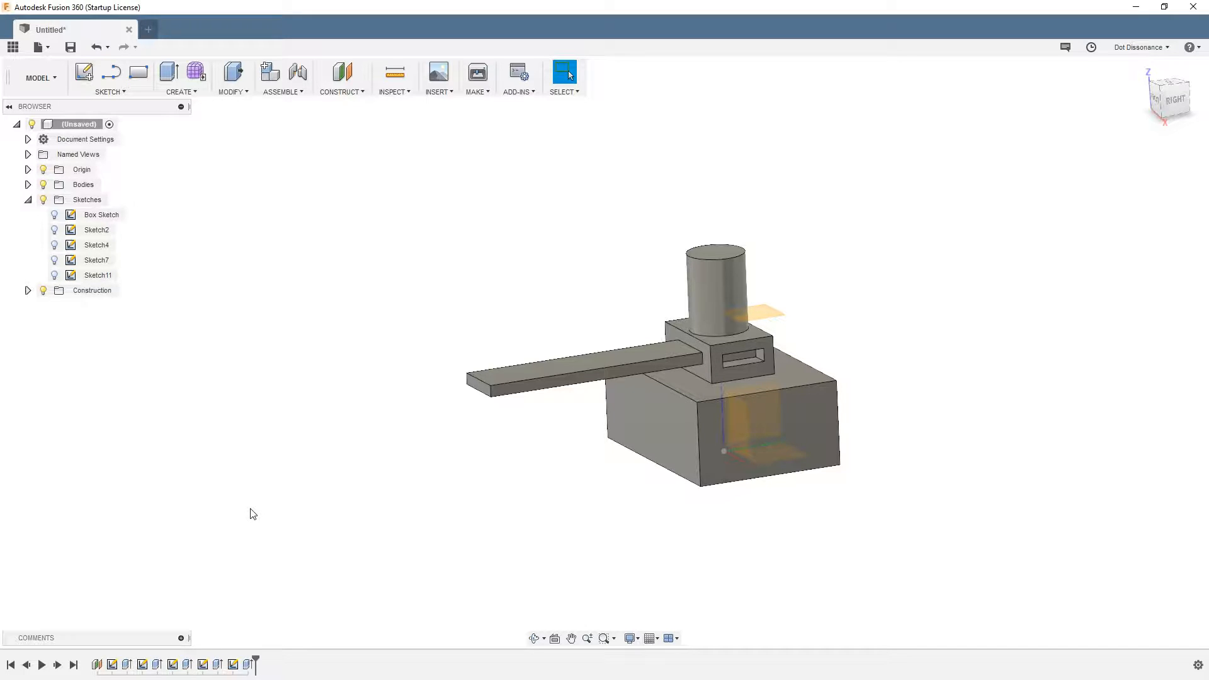
pyautogui.click(96, 665)
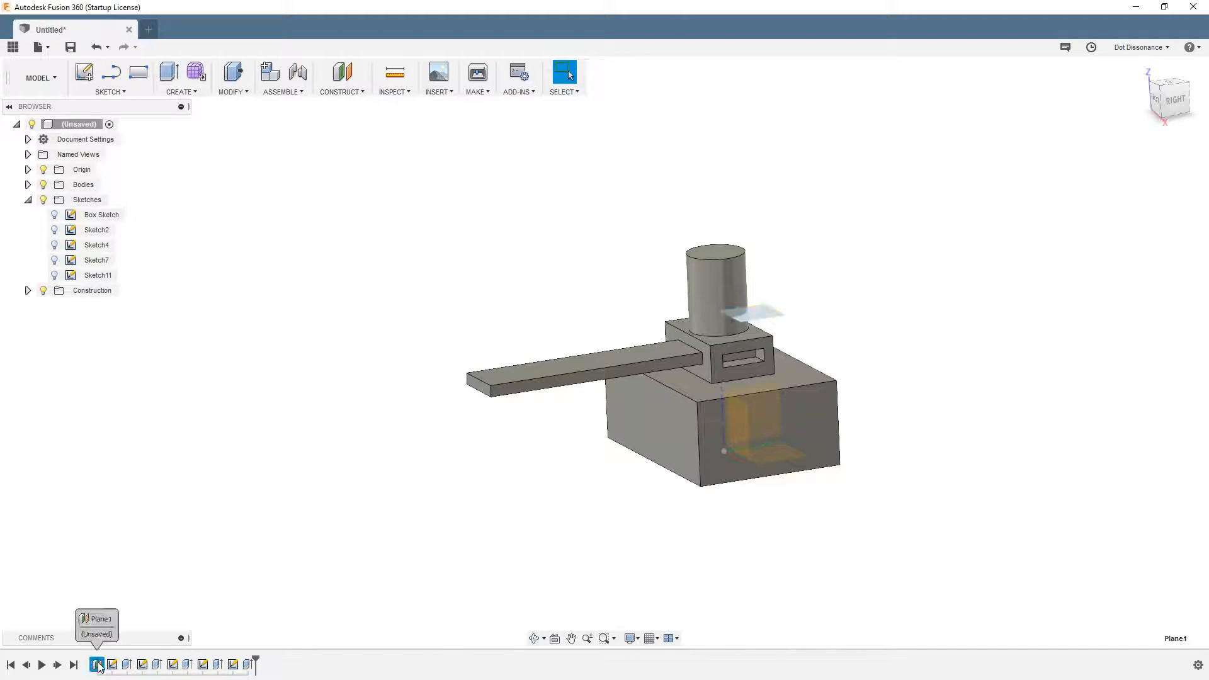
pyautogui.press('Delete')
# Step: Create a construction plane offset about 127 mm above the top face of the second box
pyautogui.keyDown('shift'); pyautogui.moveTo(398, 298); pyautogui.dragTo(405, 286, button='middle'); pyautogui.keyUp('shift')
pyautogui.click(343, 72)
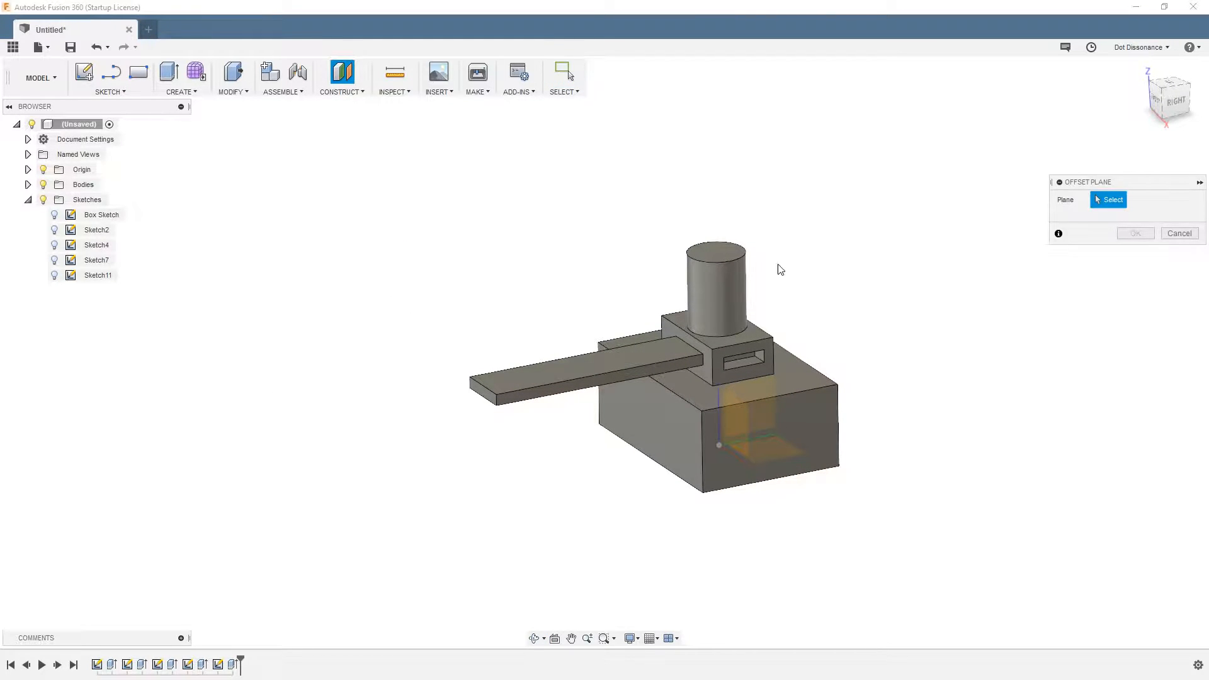
pyautogui.click(749, 335)
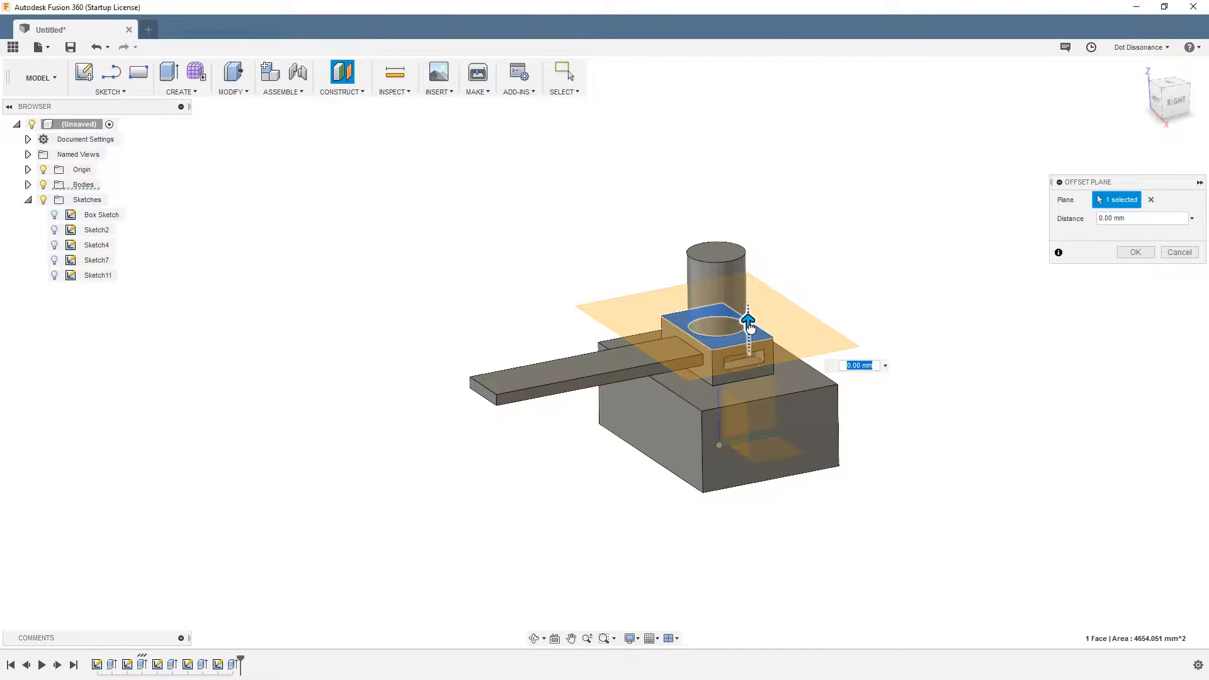
pyautogui.moveTo(749, 328); pyautogui.dragTo(740, 207)
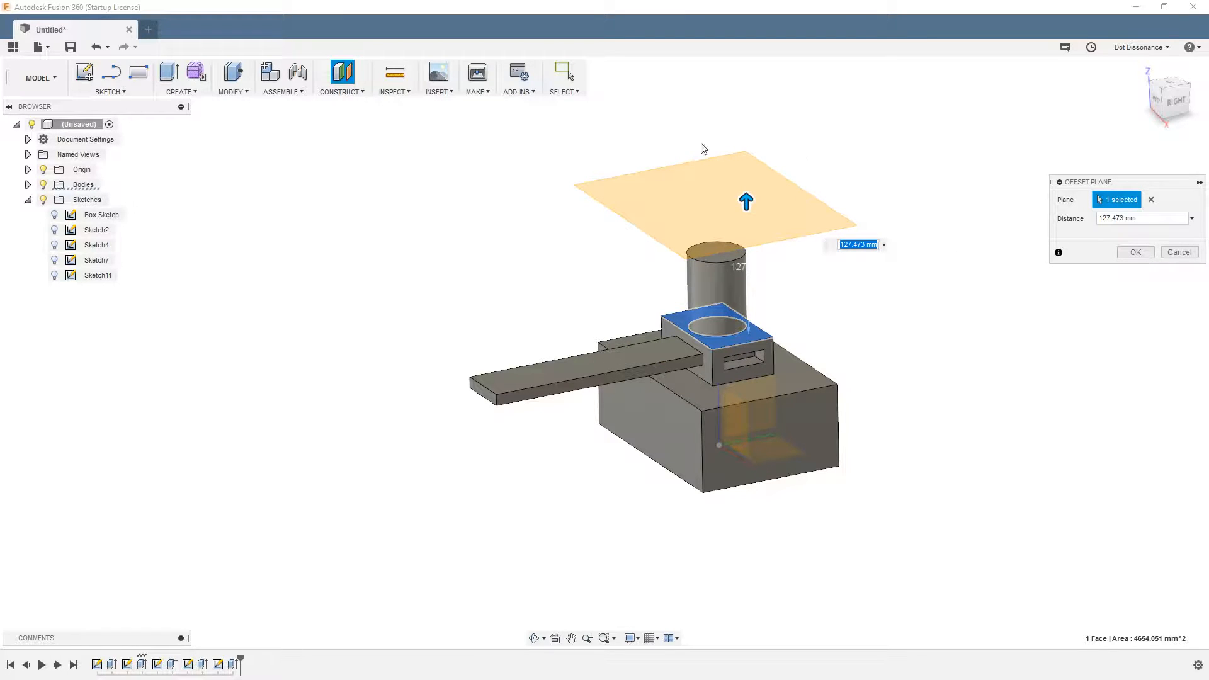
pyautogui.click(1135, 252)
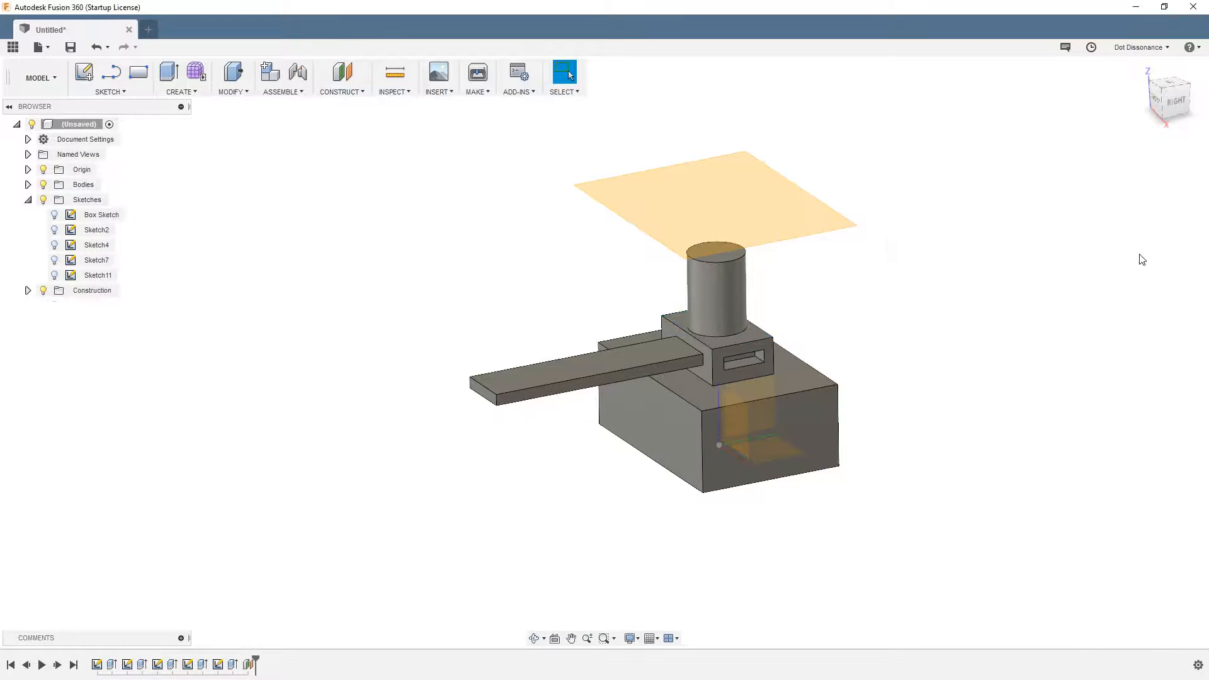
pyautogui.keyDown('shift'); pyautogui.moveTo(936, 321); pyautogui.dragTo(926, 294, button='middle'); pyautogui.keyUp('shift')
pyautogui.press('Escape')
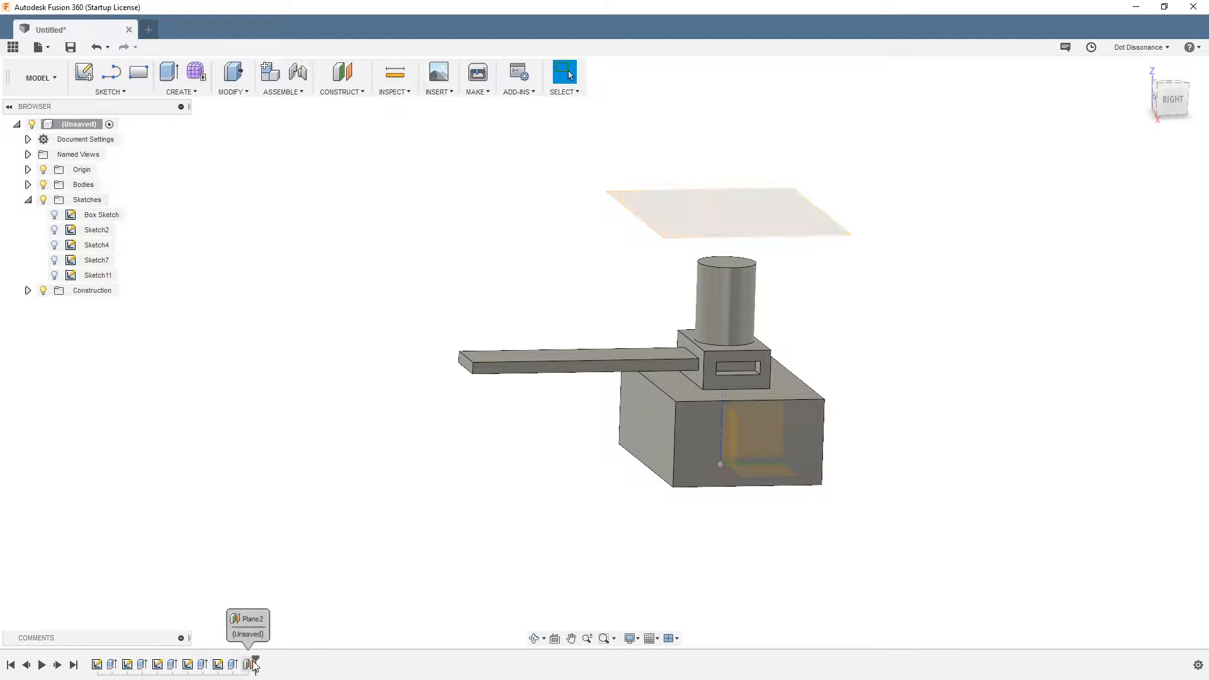
# Step: Move the new offset plane in the timeline to directly after the second box's extrude, whose face it references
pyautogui.keyDown('shift'); pyautogui.moveTo(457, 485); pyautogui.dragTo(485, 499, button='middle'); pyautogui.keyUp('shift')
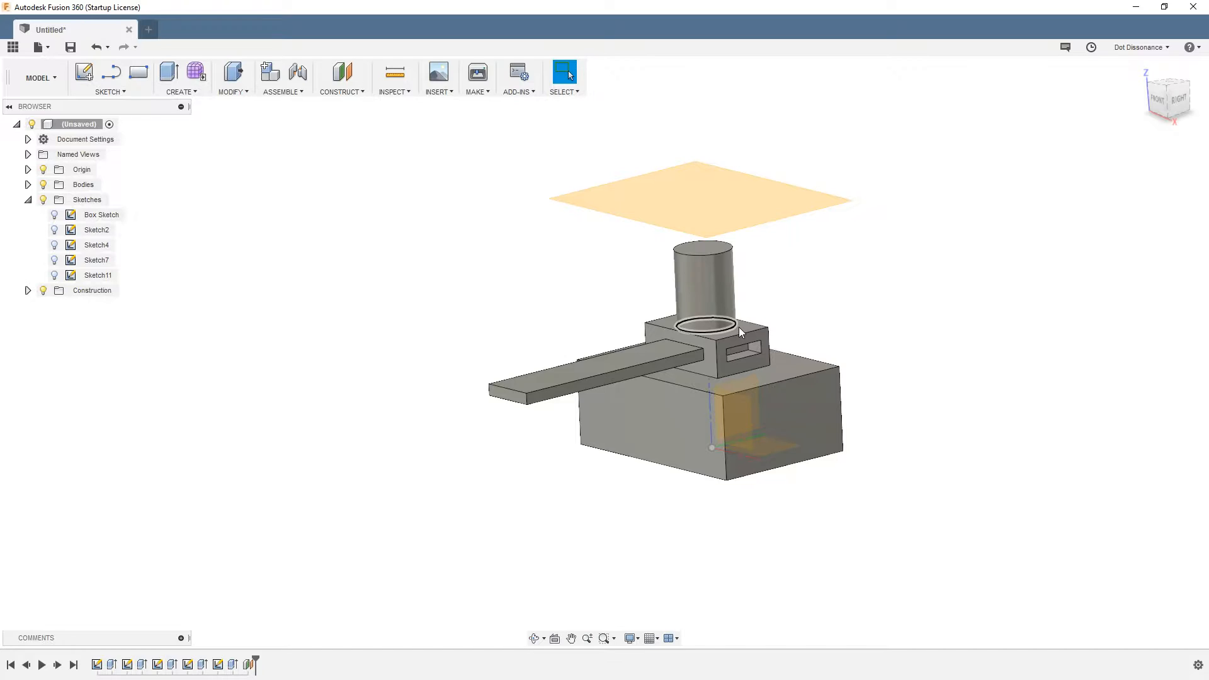
pyautogui.click(249, 666)
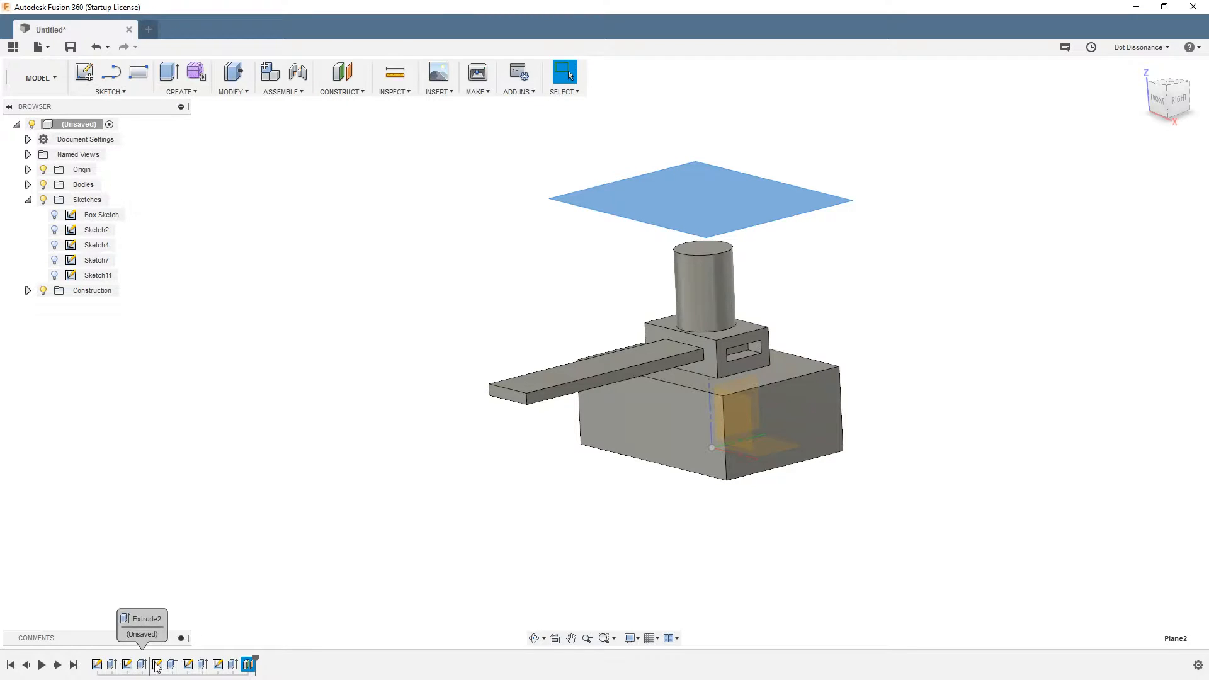
pyautogui.moveTo(180, 664); pyautogui.dragTo(161, 667)
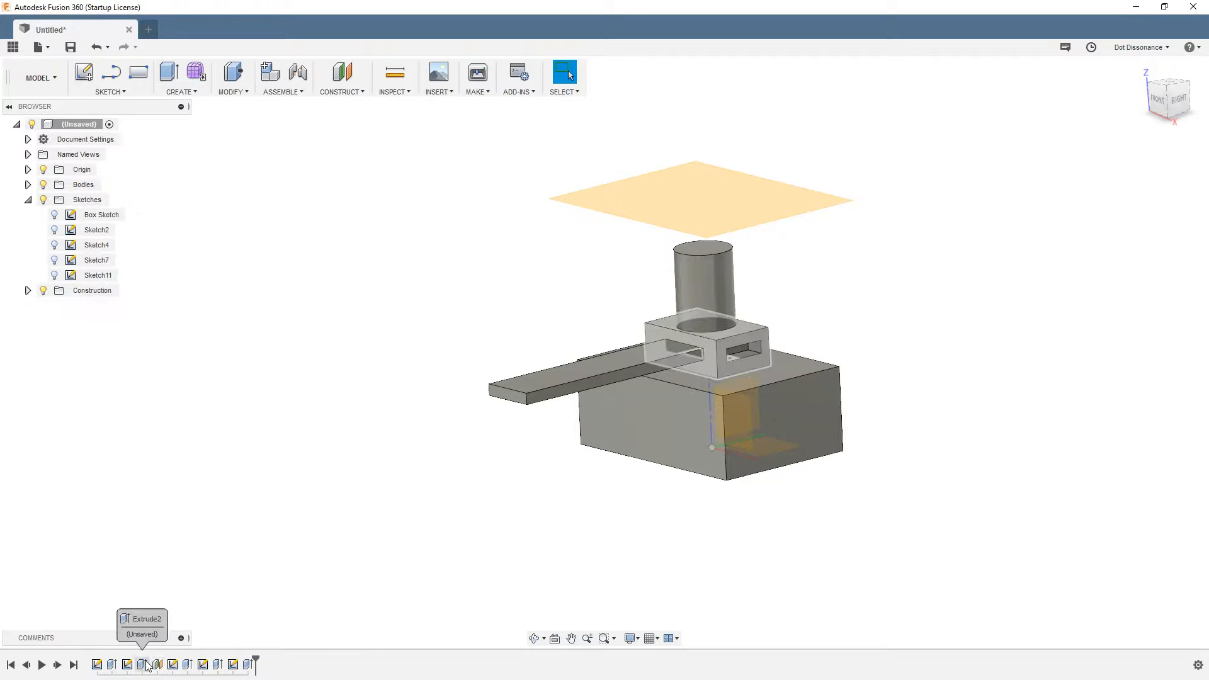
pyautogui.click(140, 664)
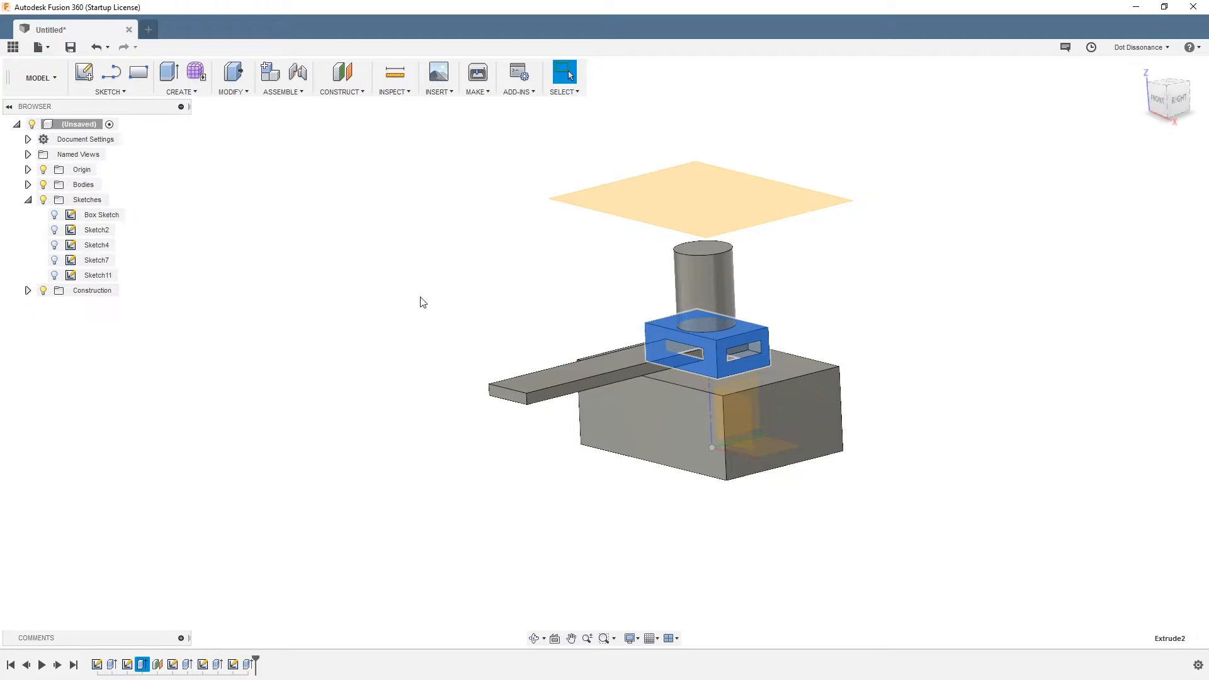
pyautogui.click(391, 300)
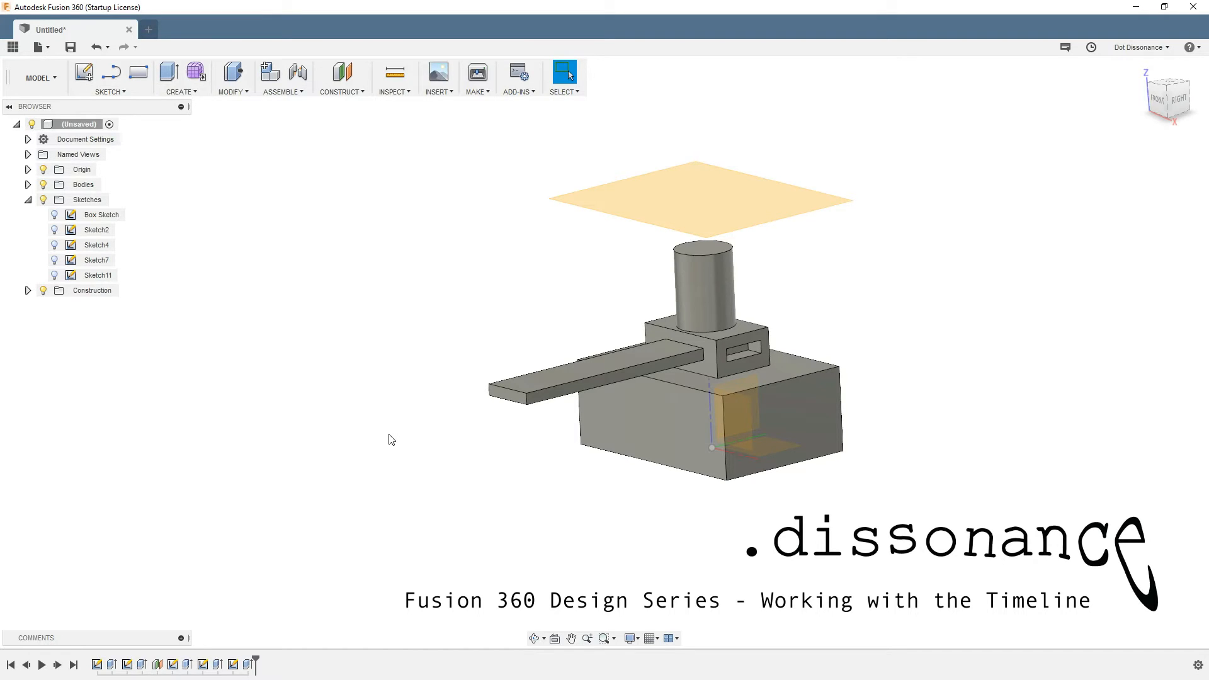
pyautogui.moveTo(901, 485)
pyautogui.keyDown('shift'); pyautogui.mouseDown(button='middle')
pyautogui.moveTo(875, 478)
pyautogui.moveTo(909, 462)
pyautogui.moveTo(889, 477)
pyautogui.mouseUp(button='middle'); pyautogui.keyUp('shift')
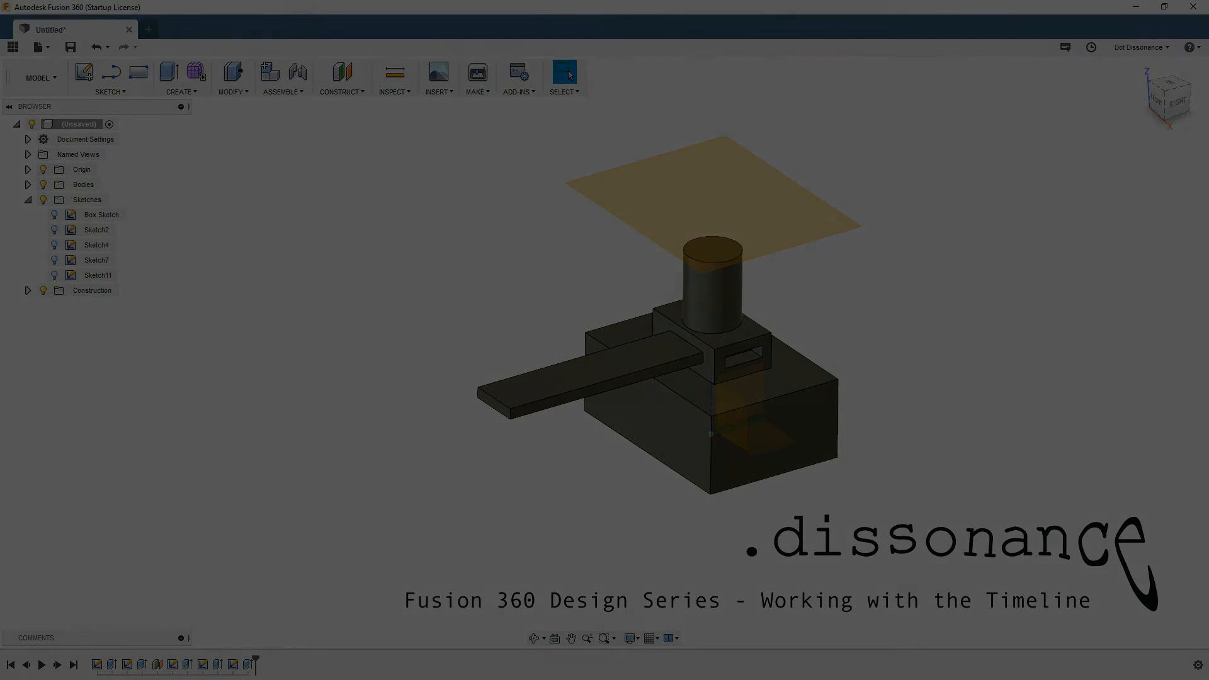